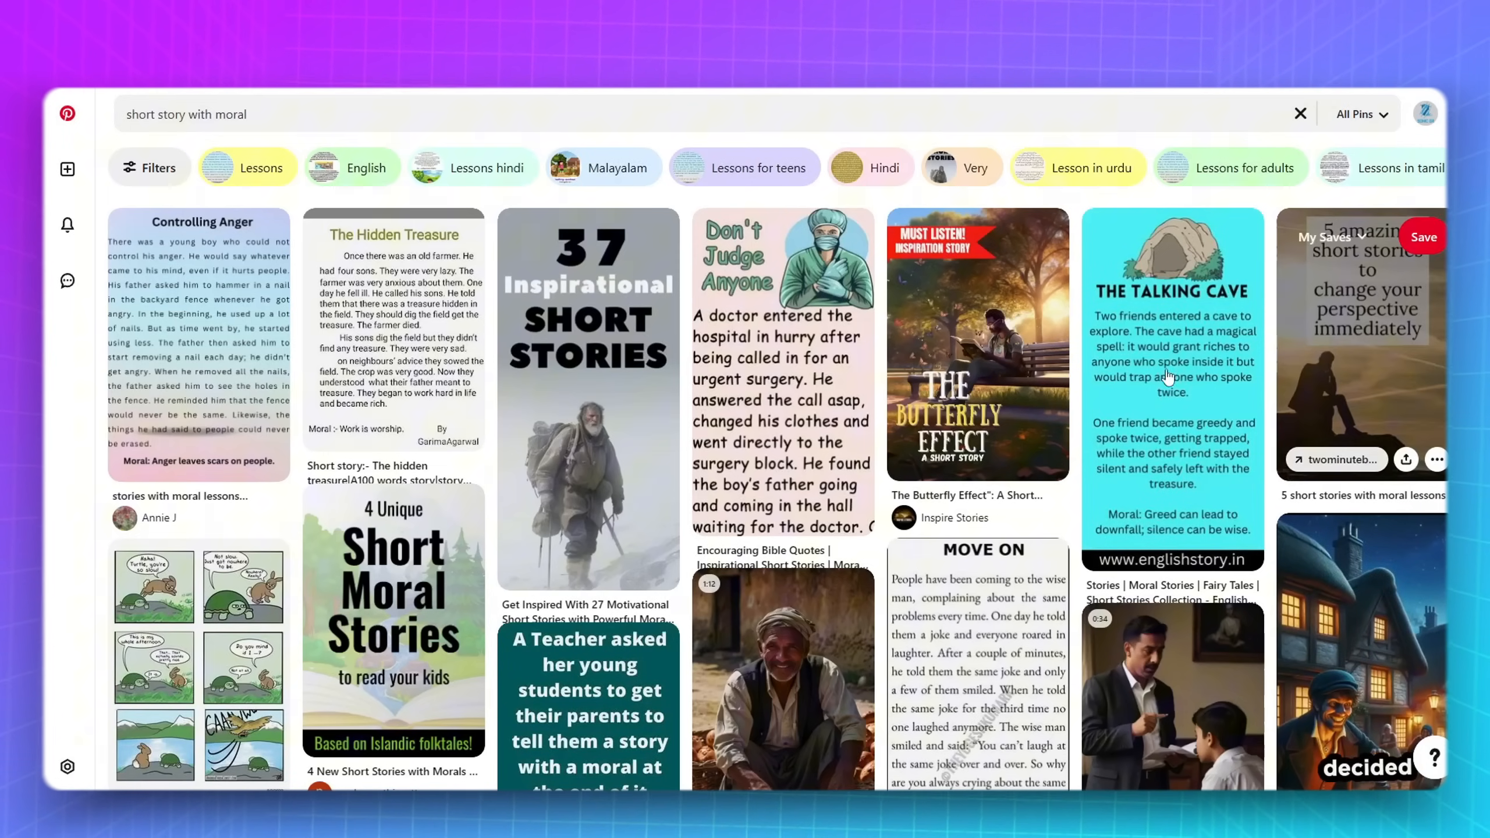
Step: Find the "A busy little Ant" story pin among the "short story with moral" results and download its image
scroll(494, 439, down, 1)
scroll(495, 439, down, 10)
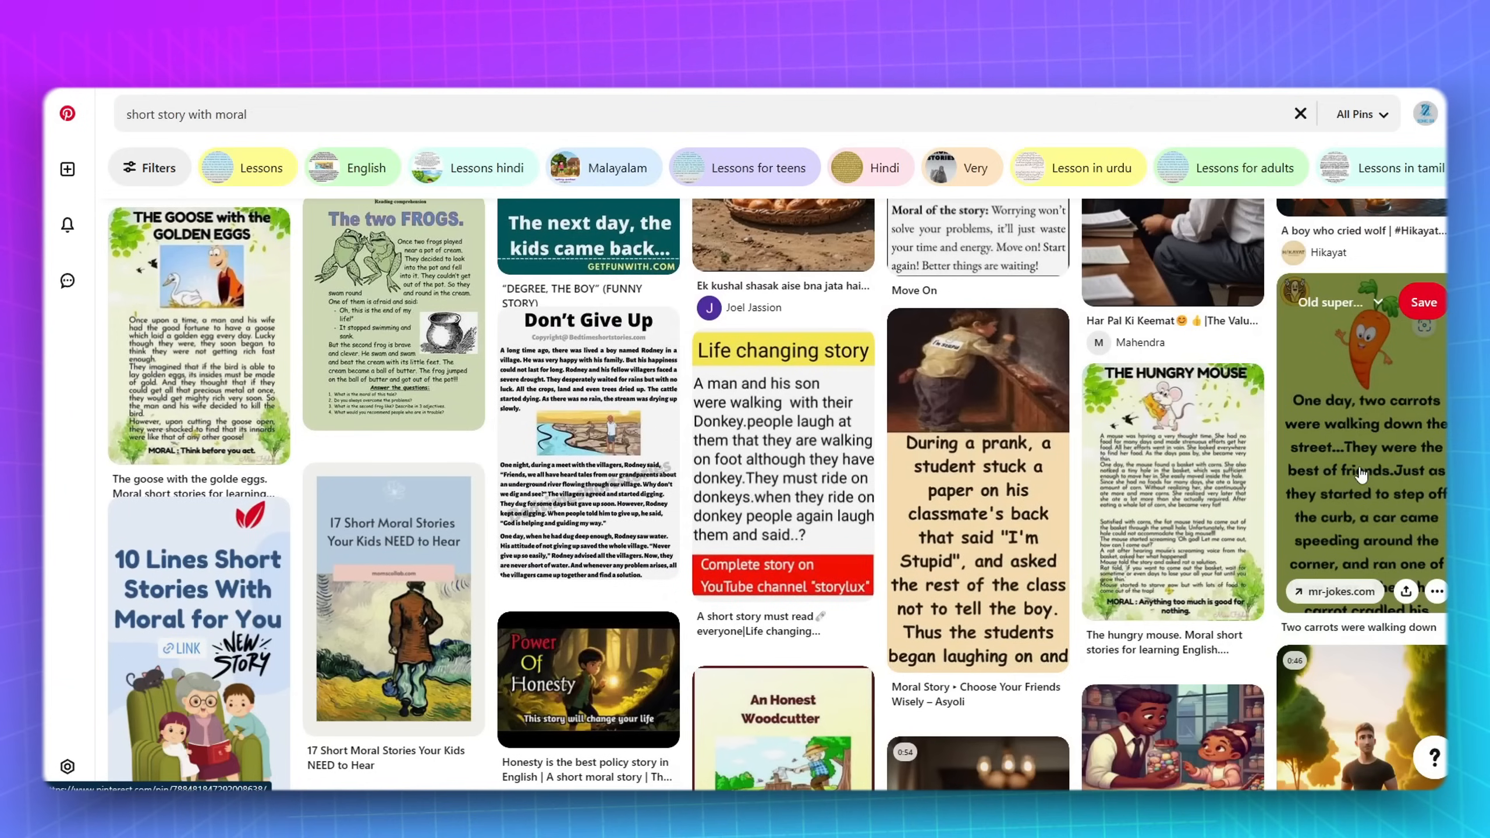
scroll(757, 391, down, 10)
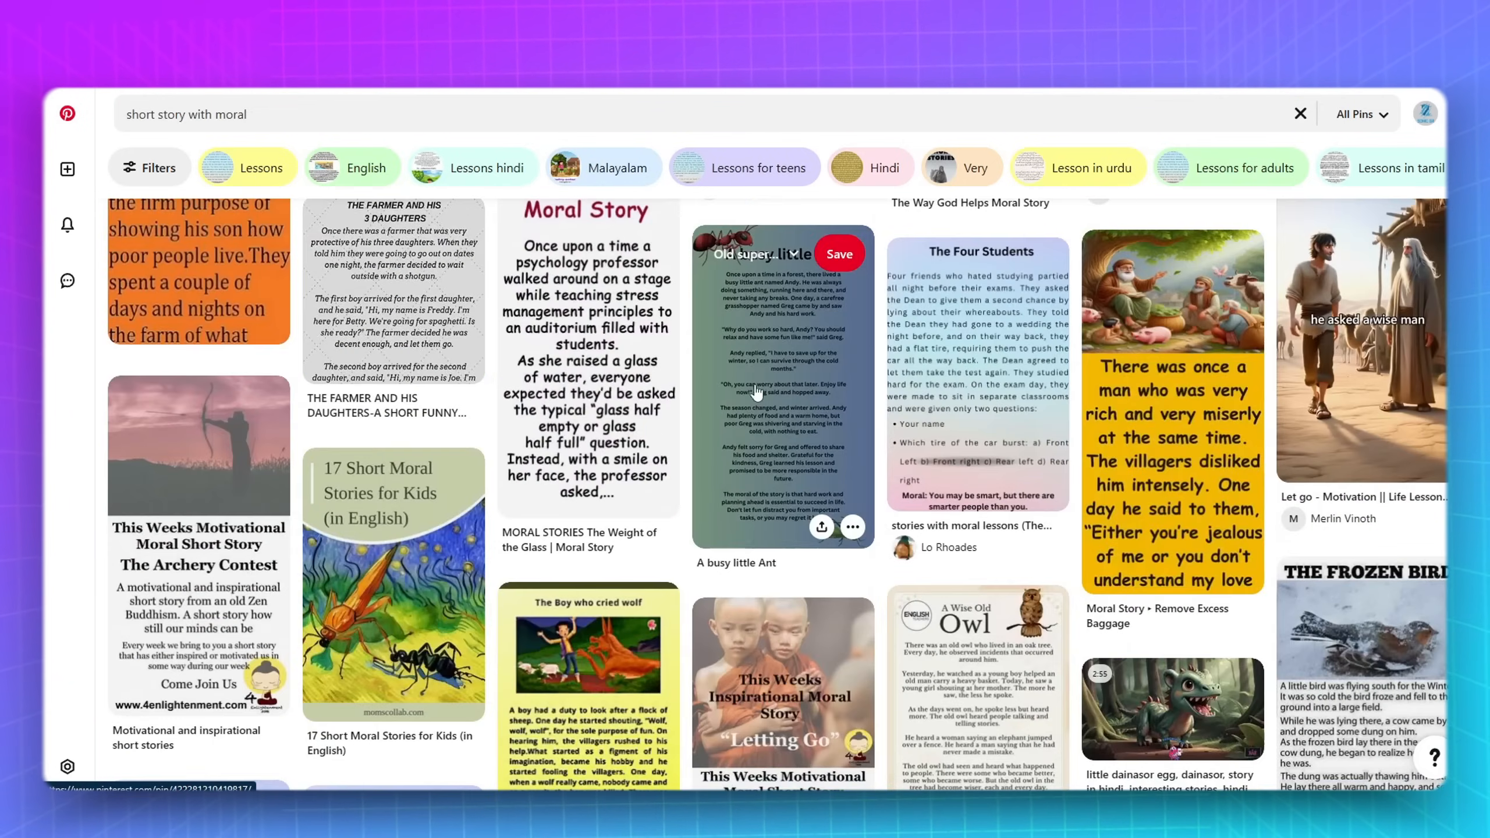
click(809, 399)
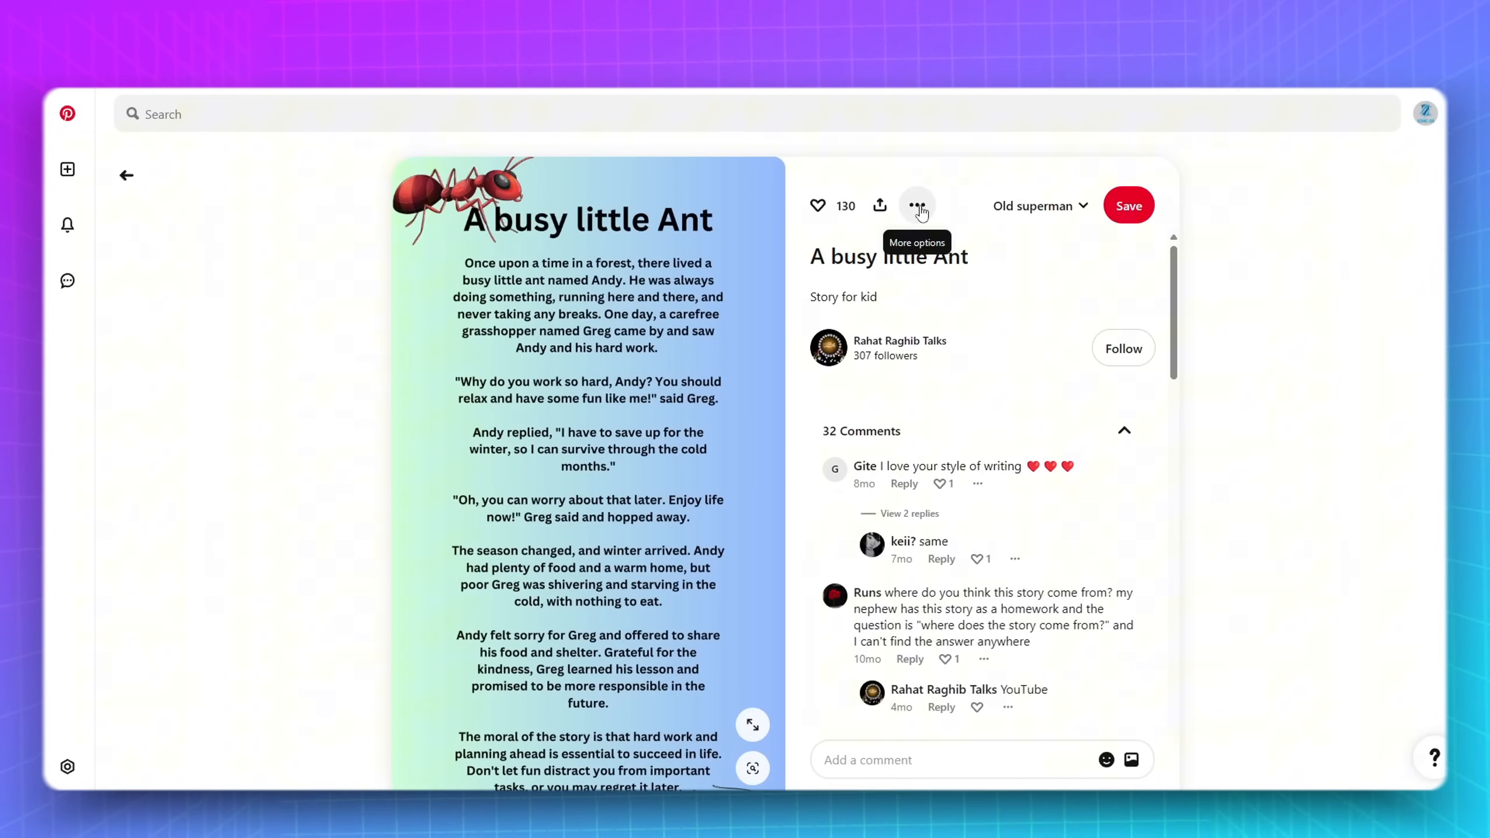
click(919, 208)
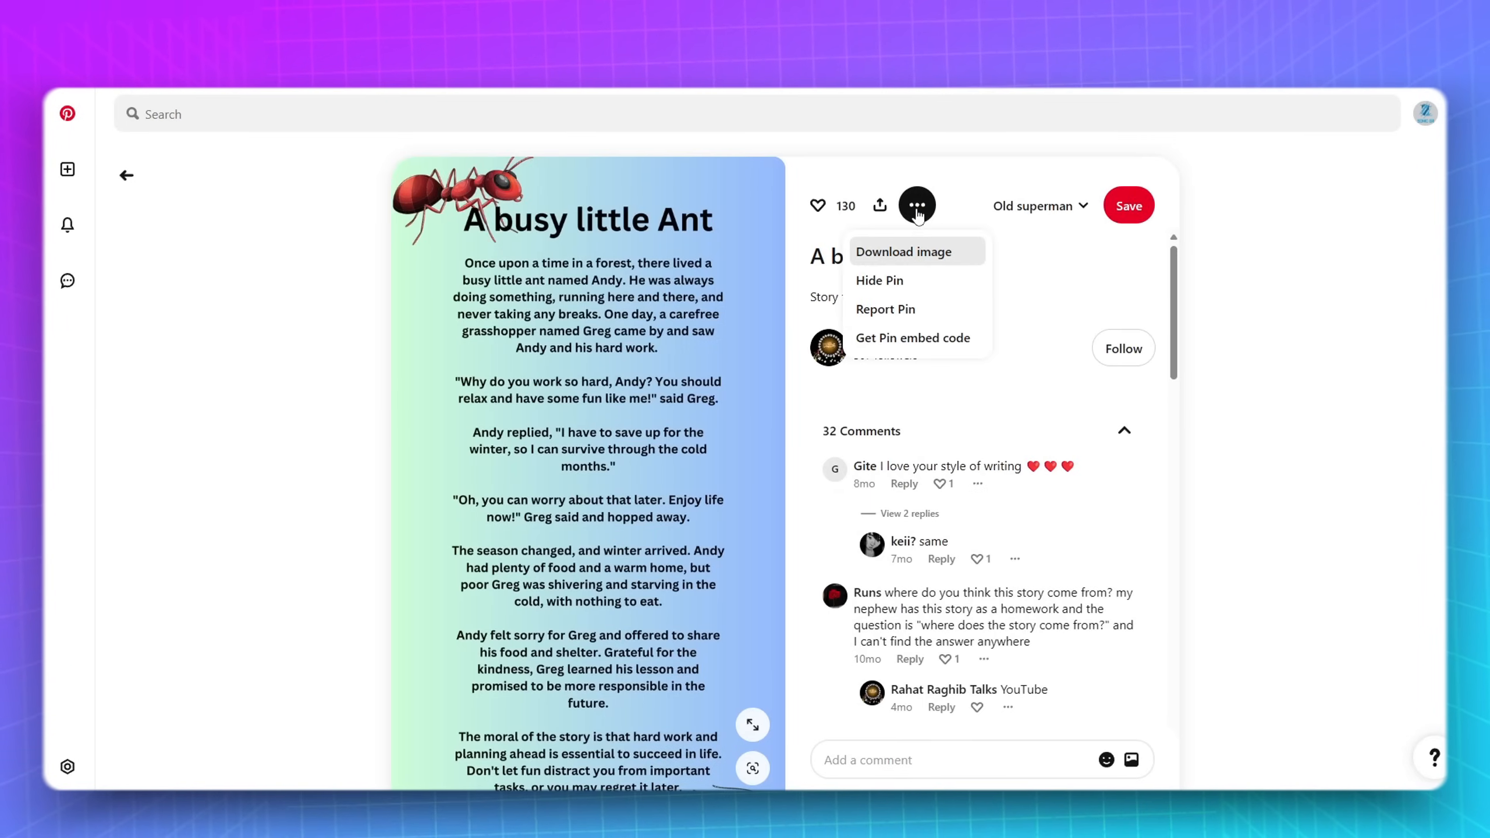
click(901, 252)
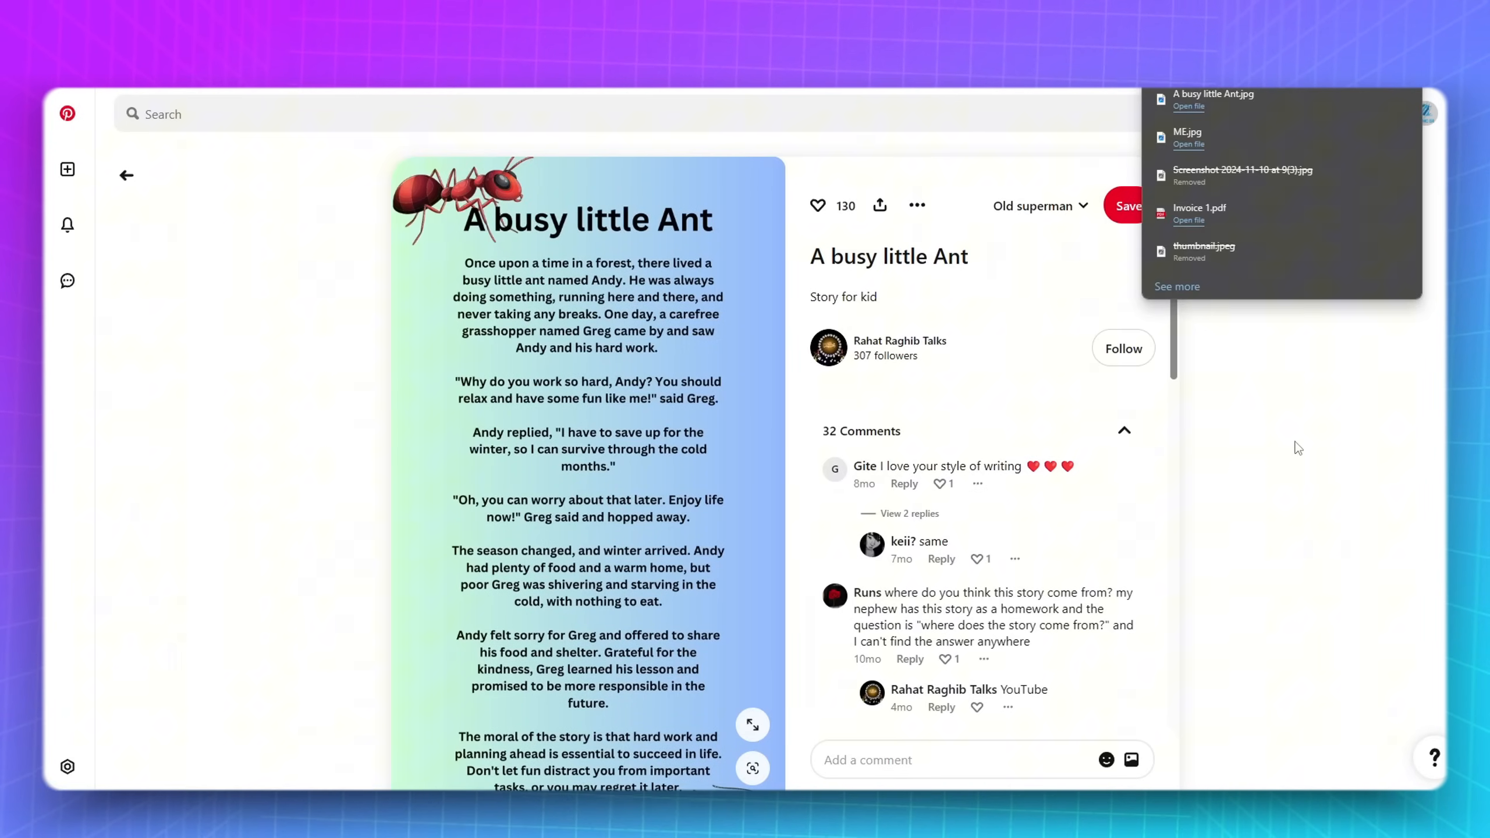
click(1295, 442)
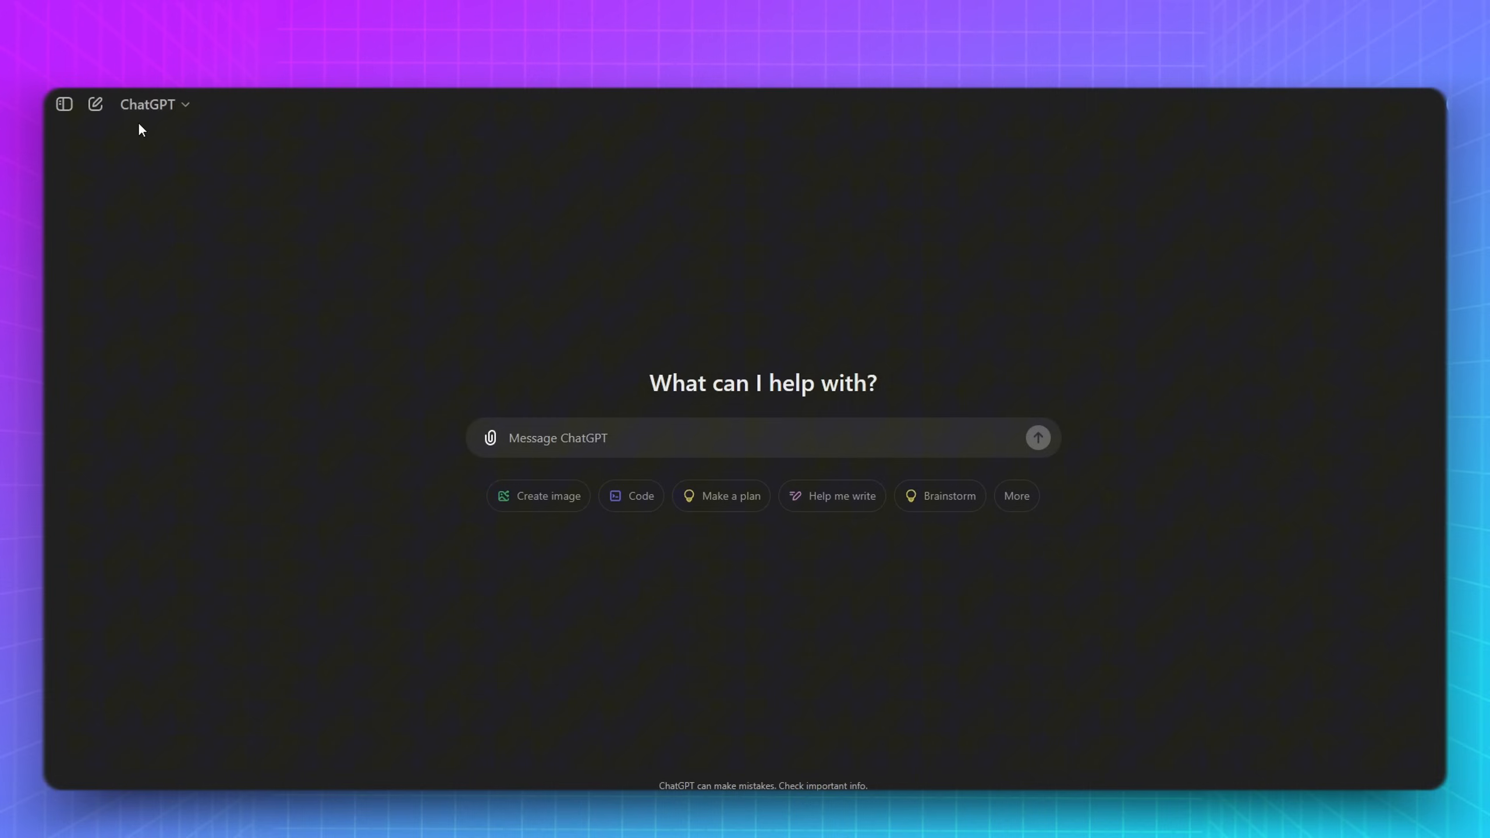
Step: In a new ChatGPT chat, attach the "A busy little Ant" image from the computer's Downloads folder
click(491, 439)
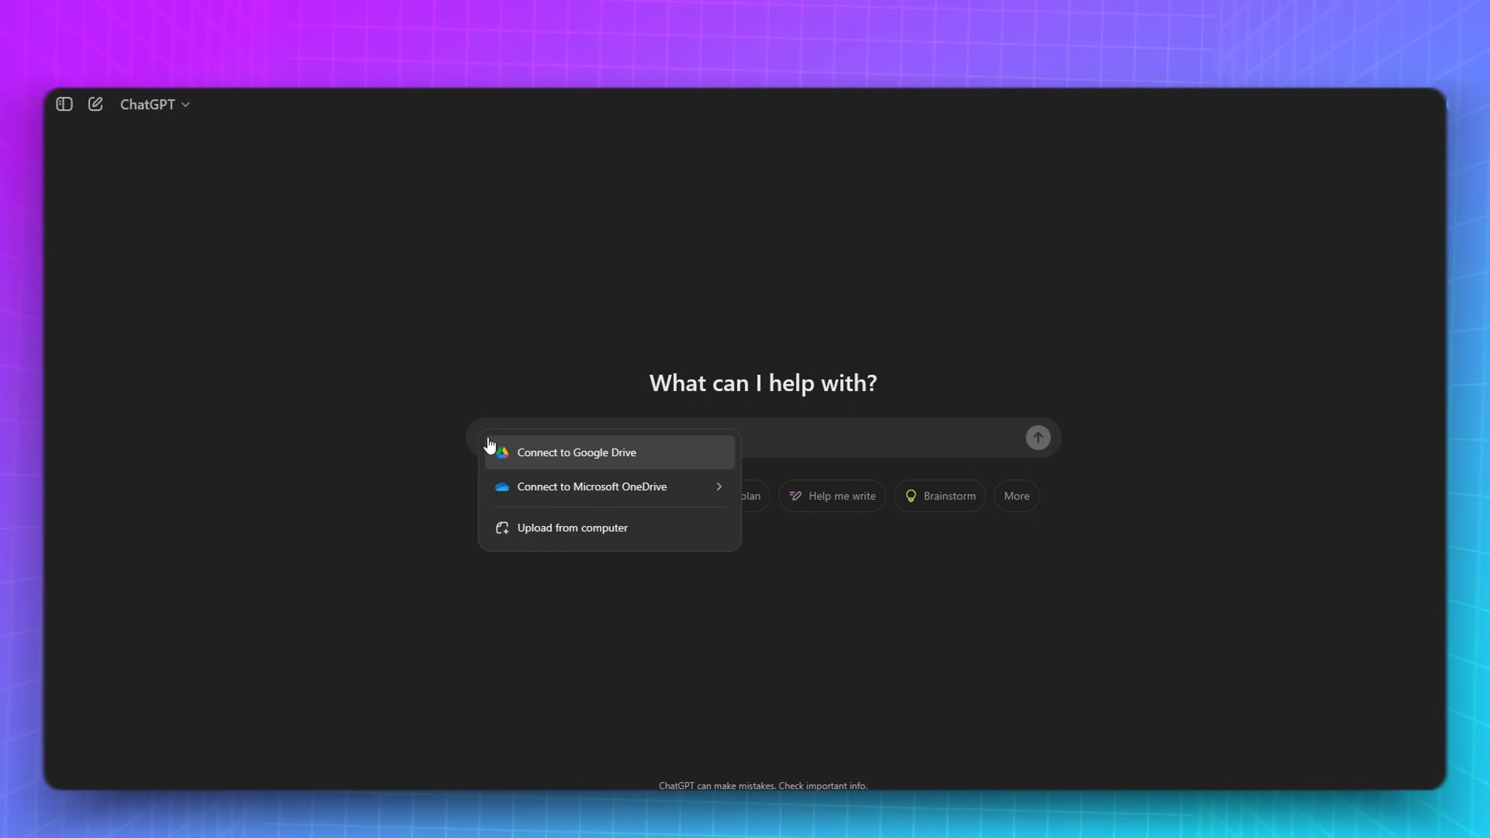
click(562, 535)
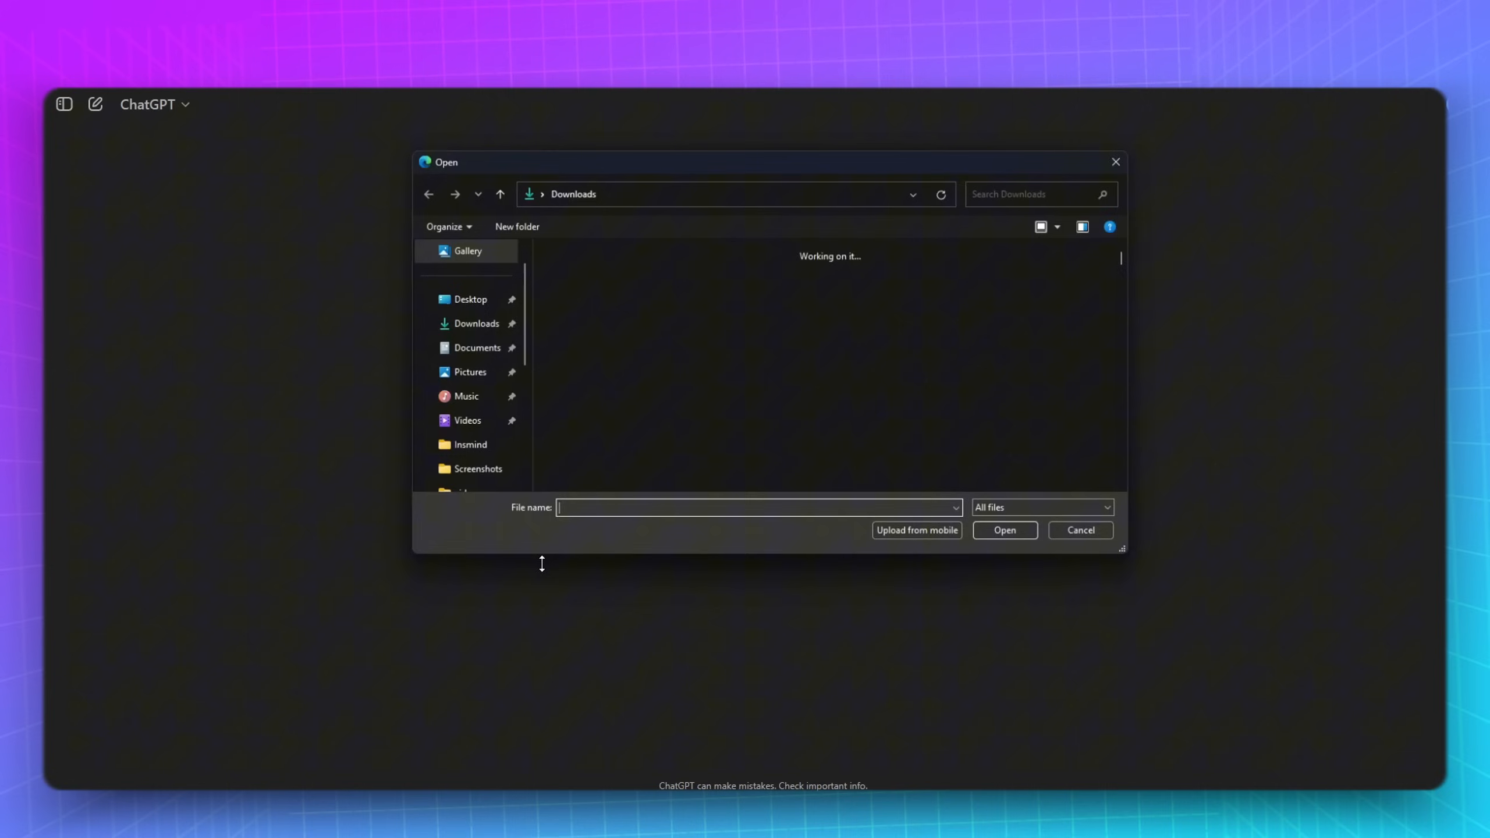
click(595, 304)
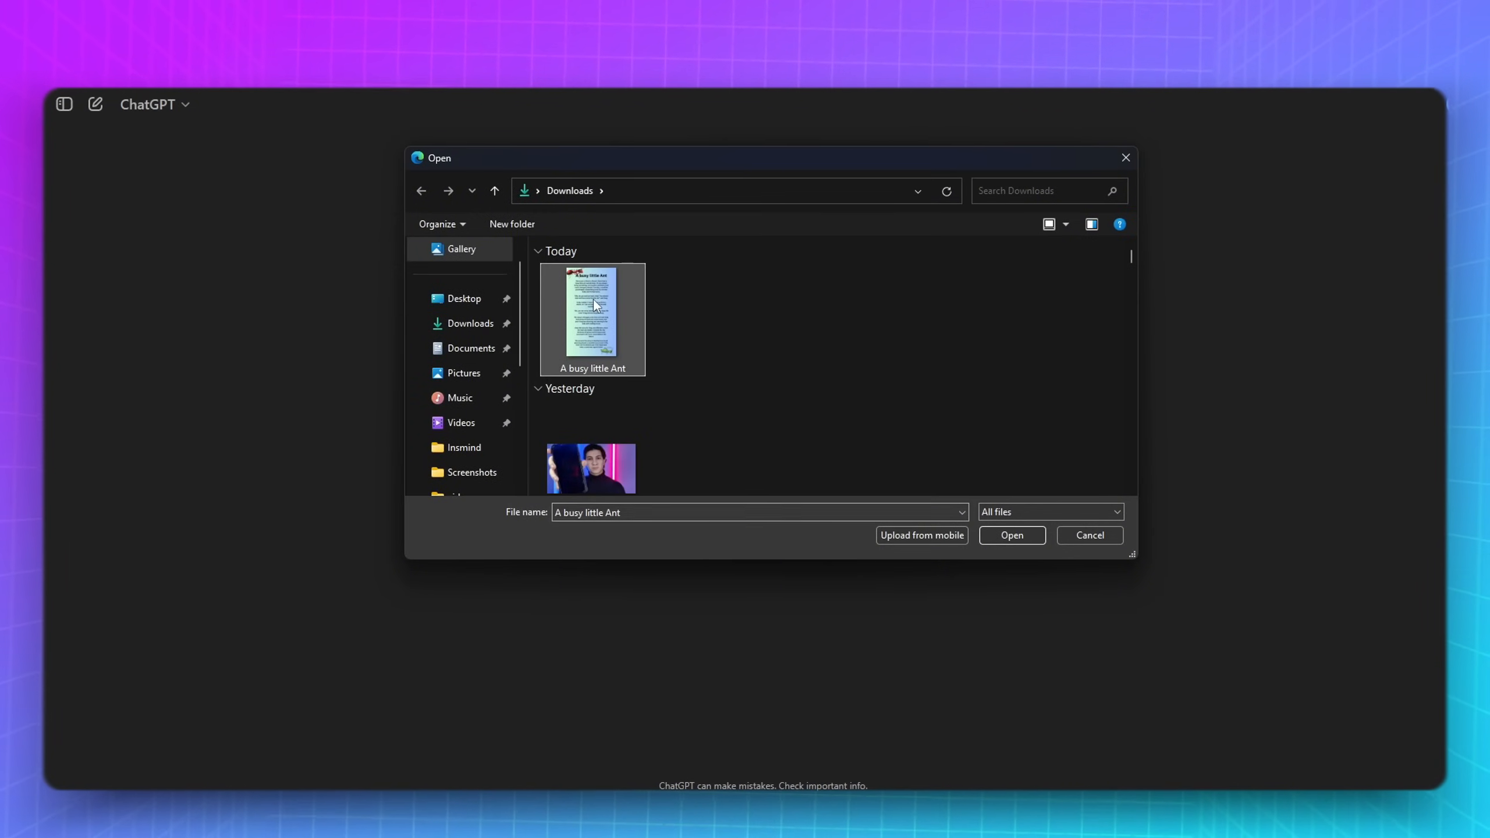
click(1004, 537)
Step: Ask for an Arabic translation of the attached story by sending "ترجم هذه القصة الى اللغه العربيه"
text(ت)
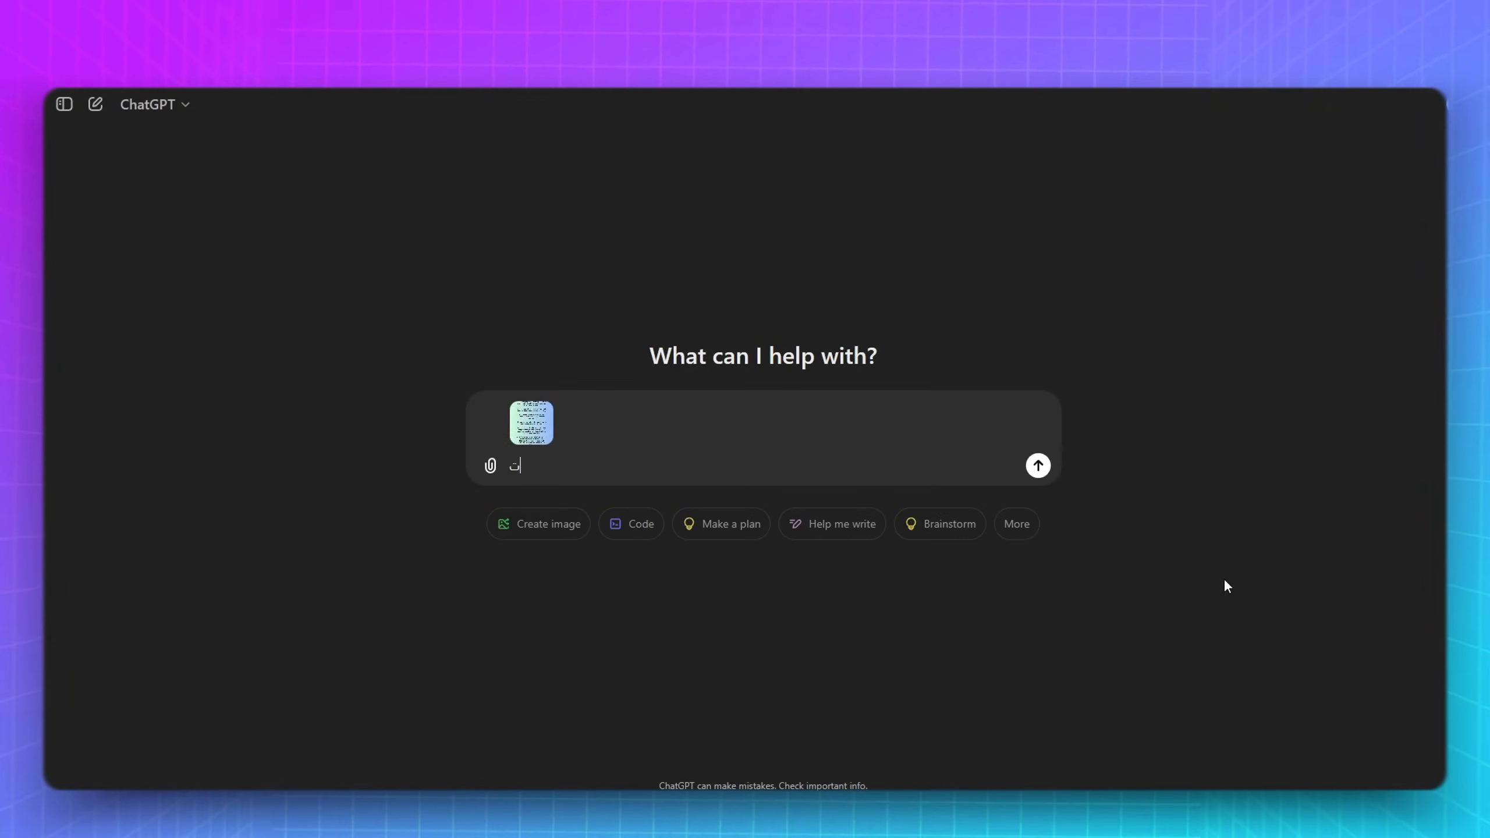
text(رجم هذه القصة الى اللغه العربيه)
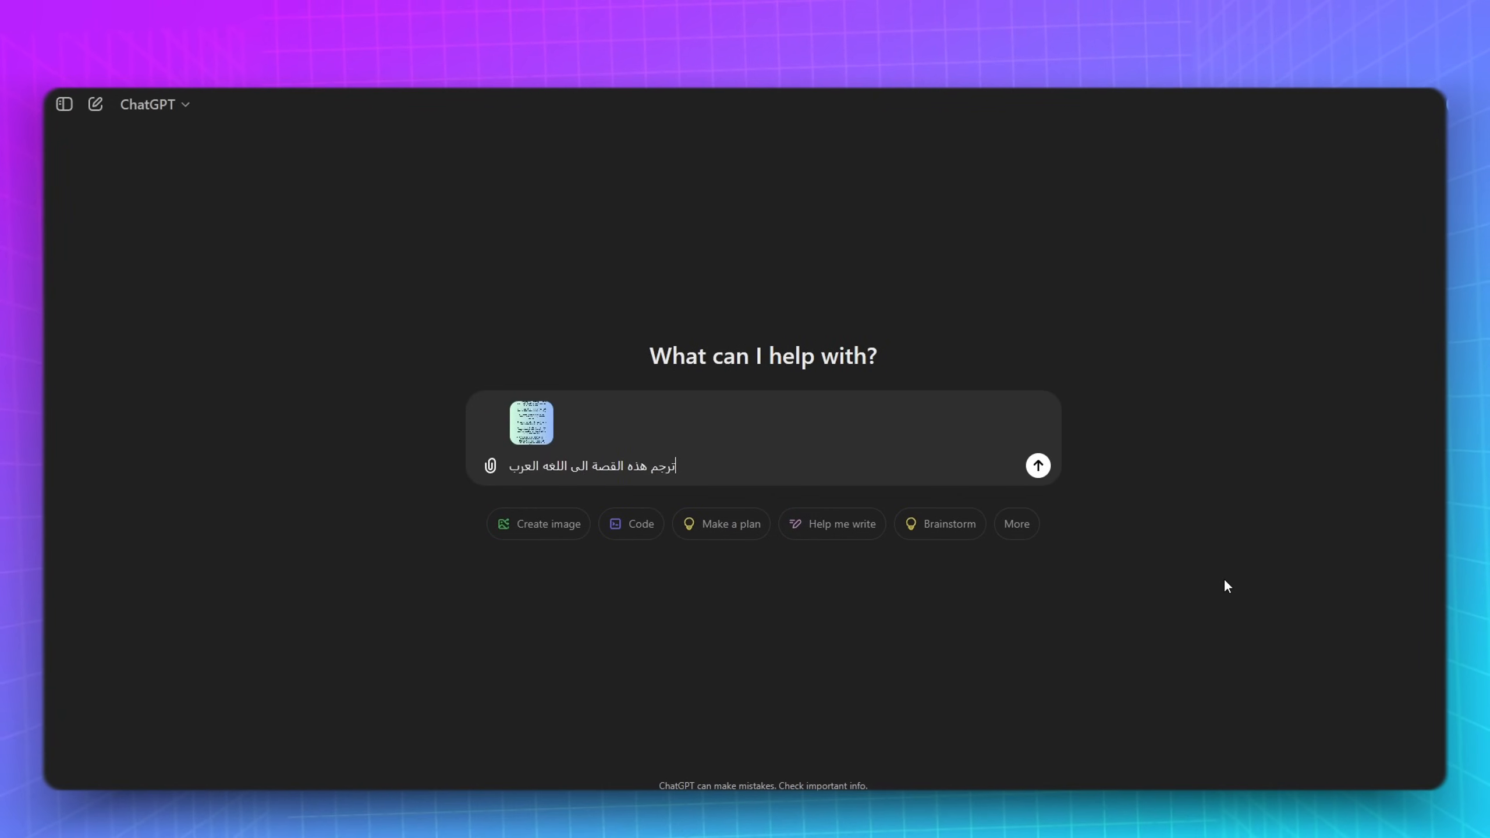
key(Return)
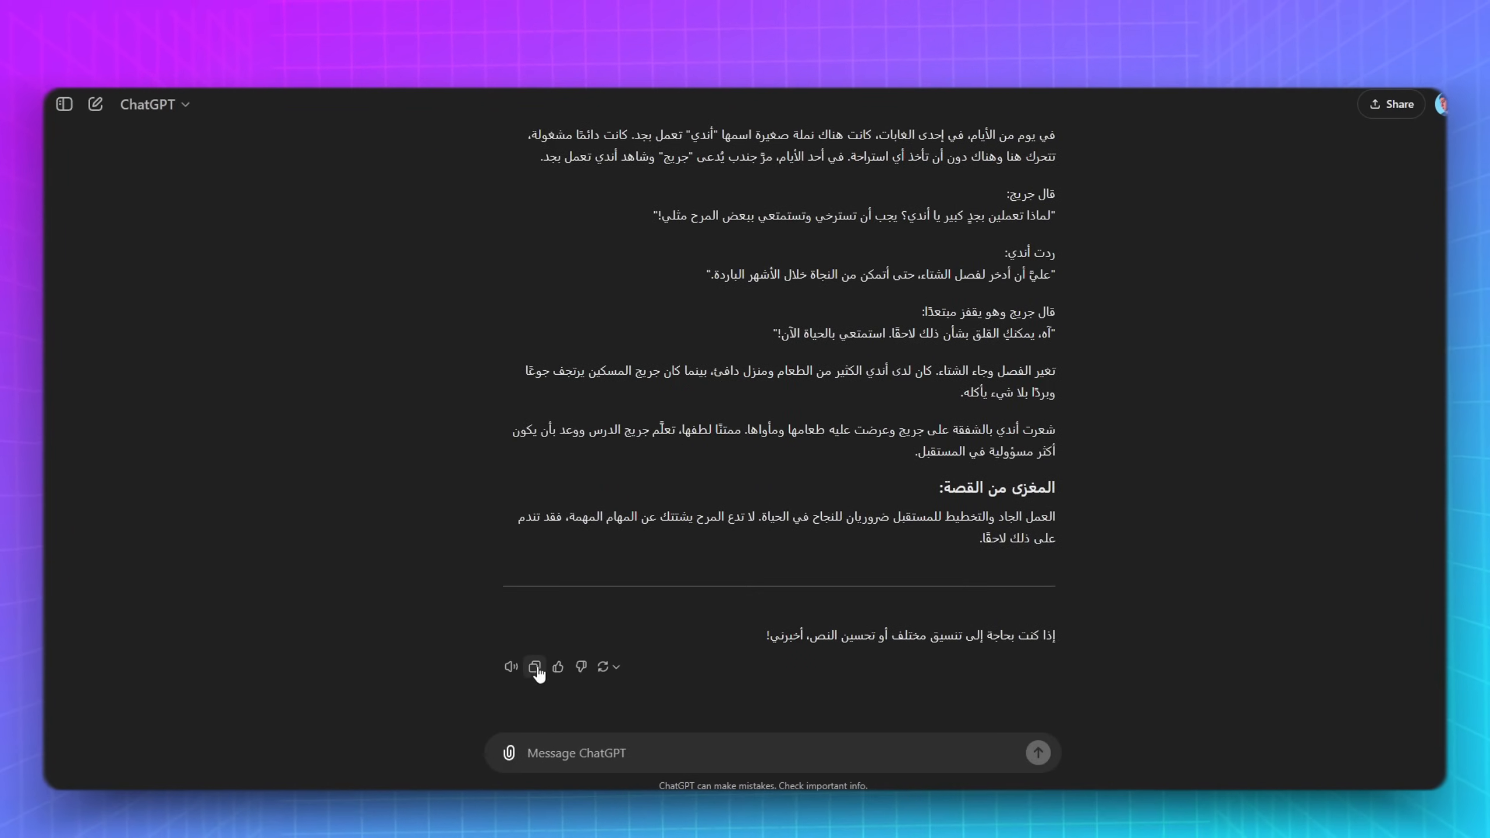
scroll(850, 512, up, 3)
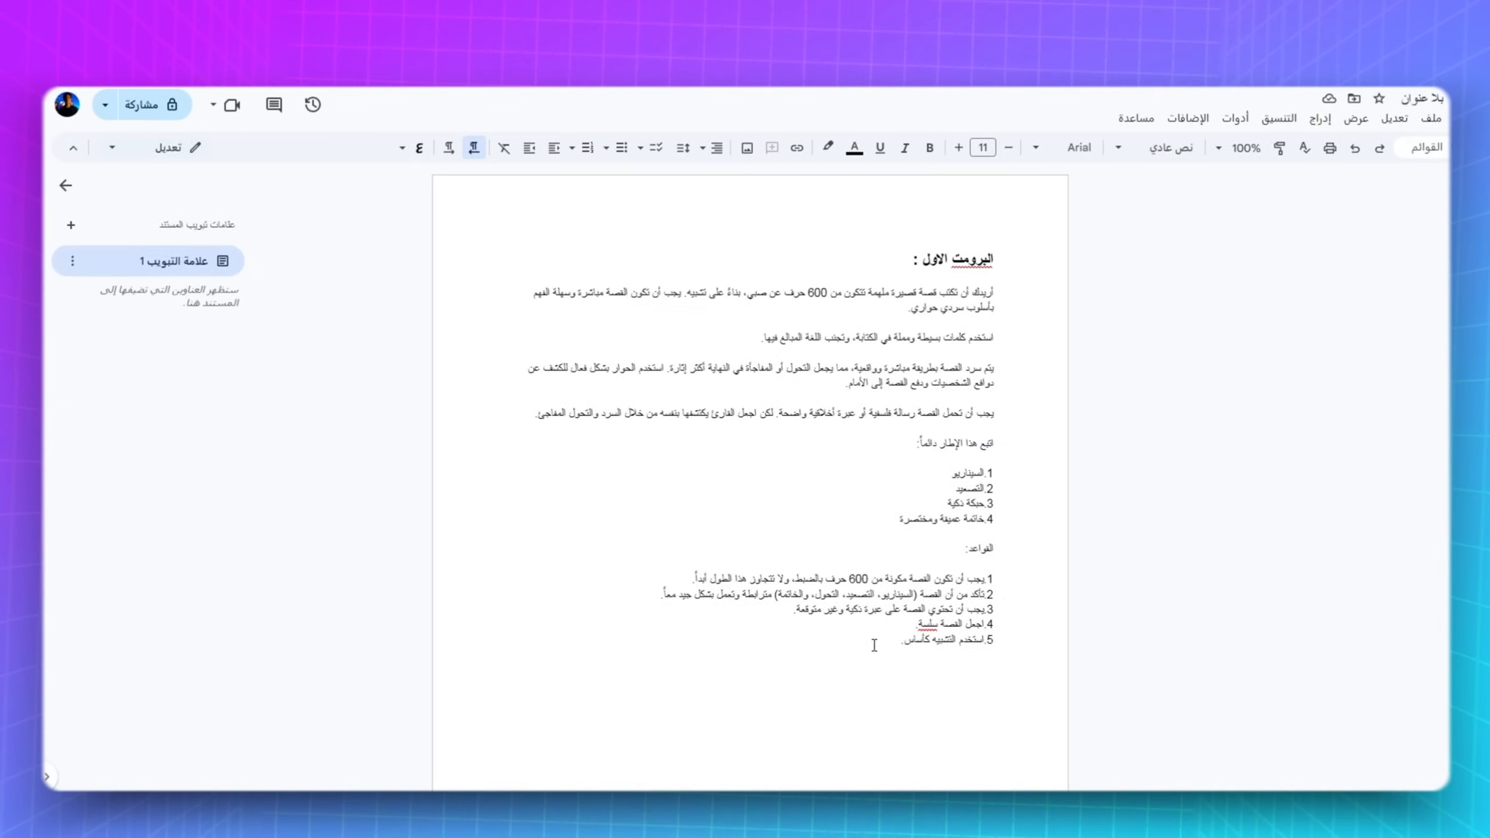
Step: Copy the full text under "البرومت الاول" from the Google Docs document and send it in the ChatGPT conversation
drag(898, 641, 1040, 300)
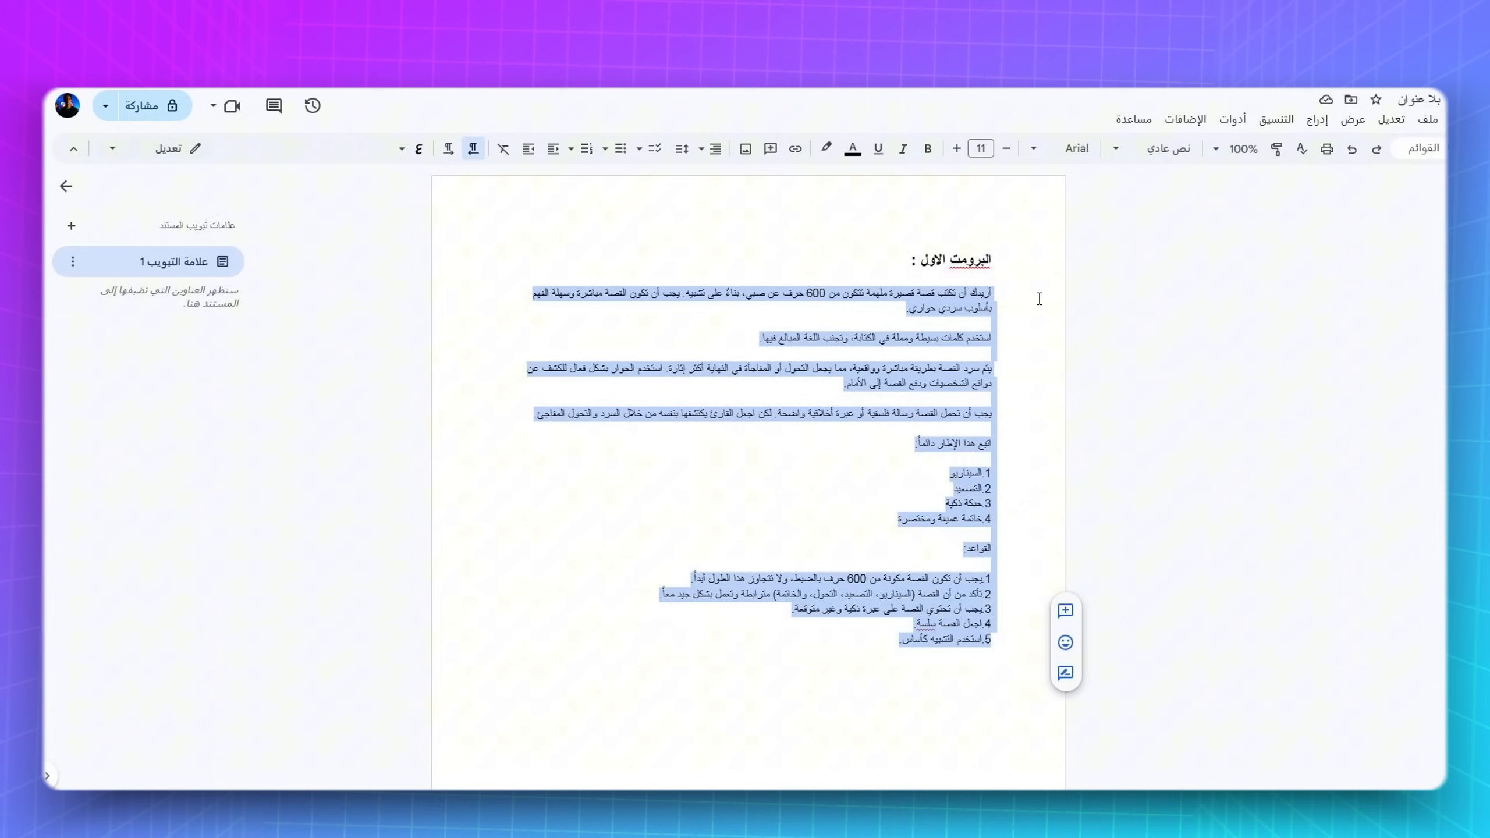
right_click(920, 304)
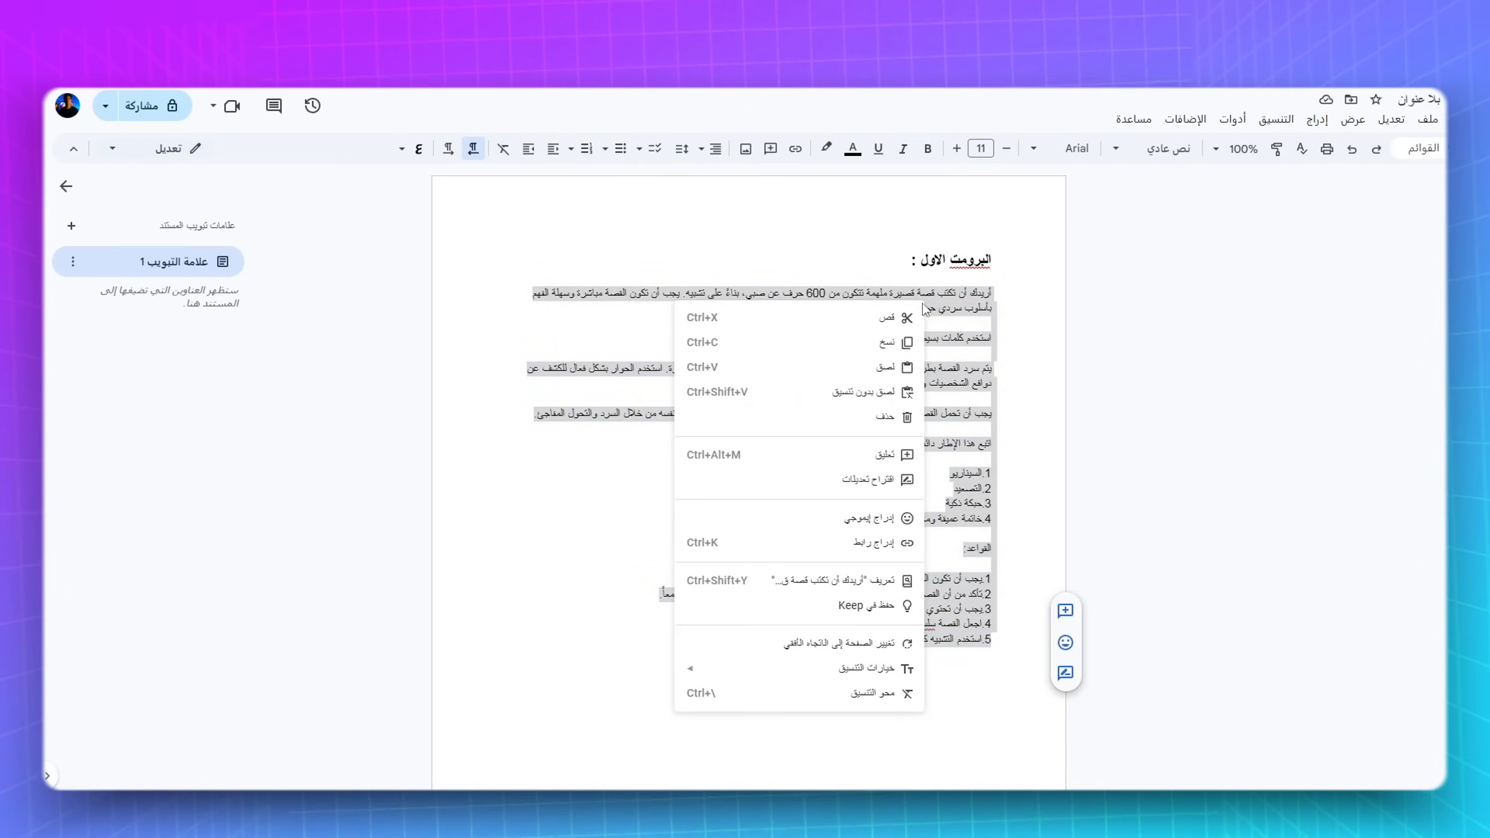
click(882, 351)
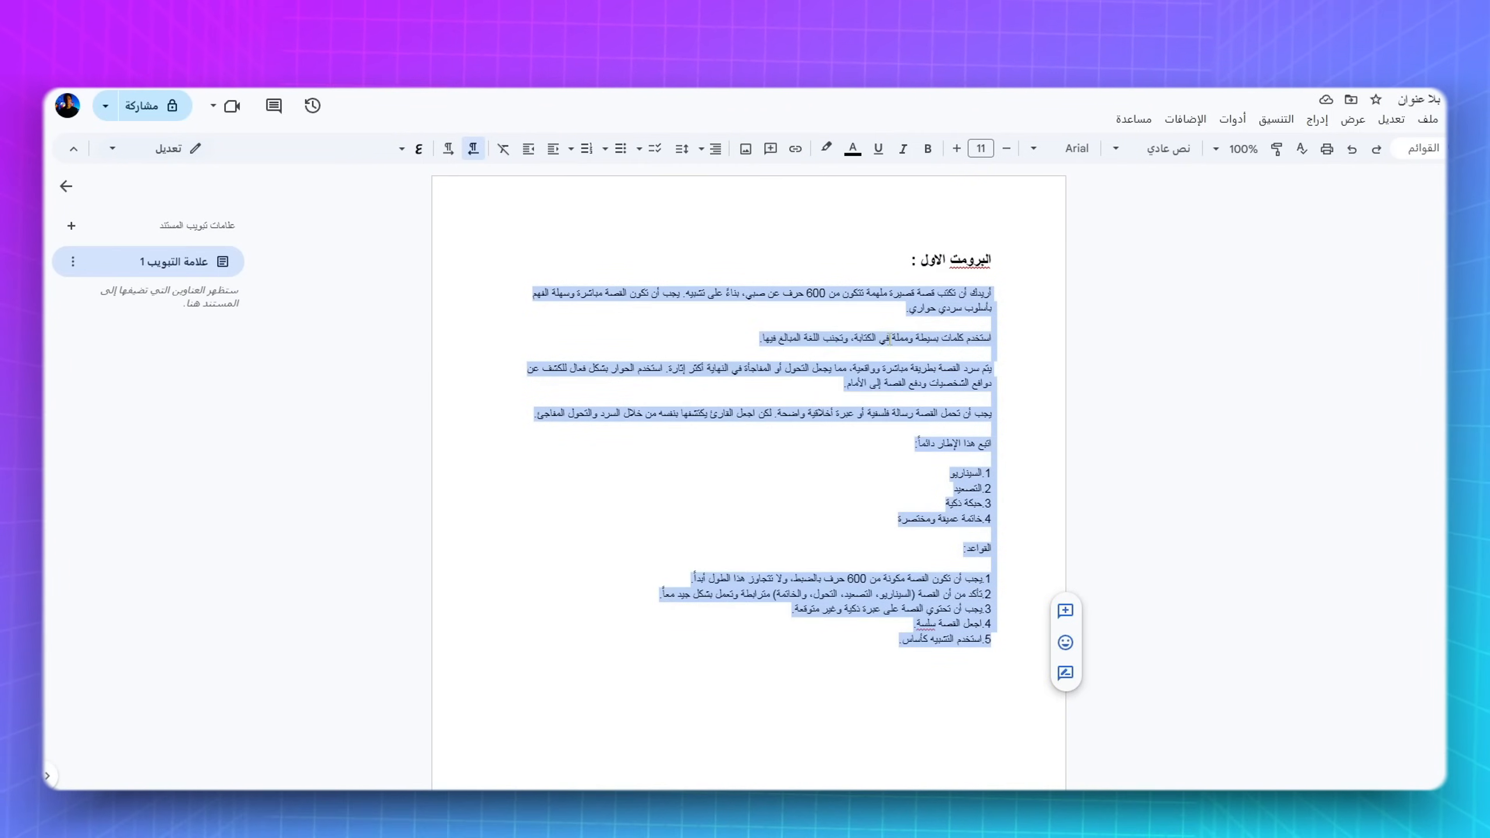
key(alt+Tab)
right_click(578, 748)
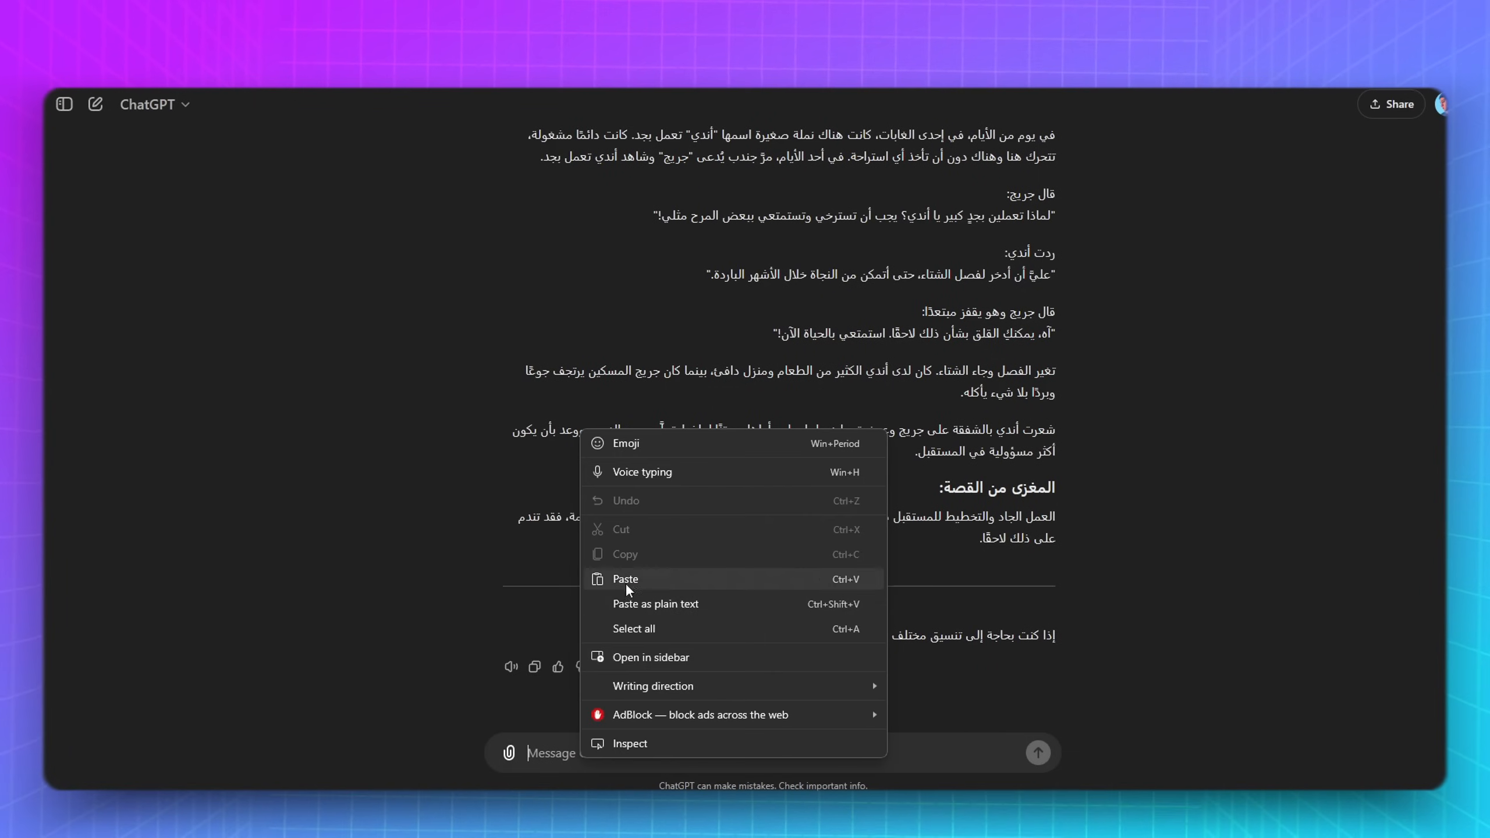
click(625, 582)
click(1043, 762)
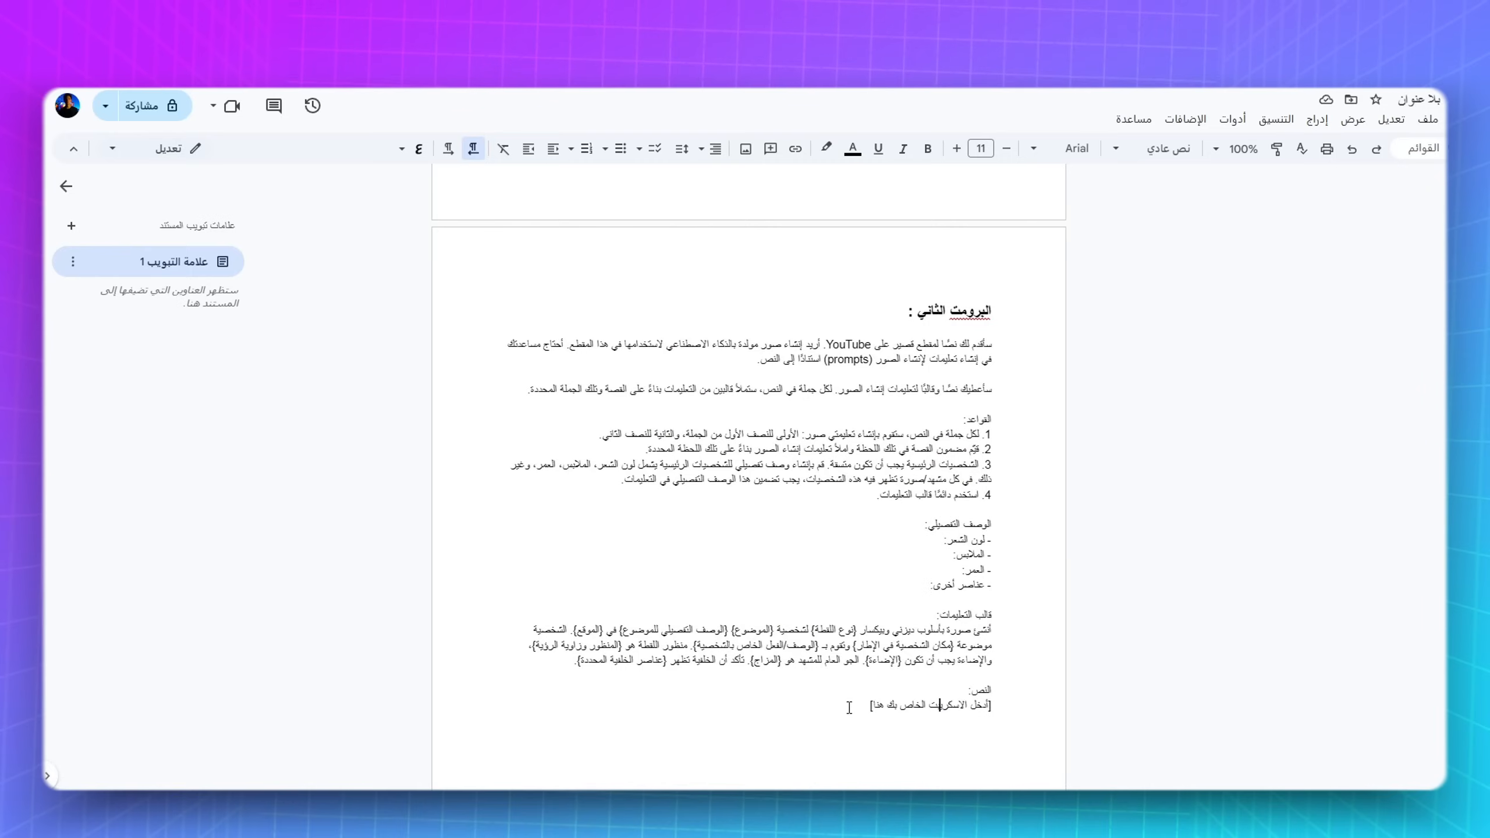
Step: Copy the full text under "البرومت الثاني" from the Google Docs document and paste it into the ChatGPT message
drag(871, 707, 1043, 348)
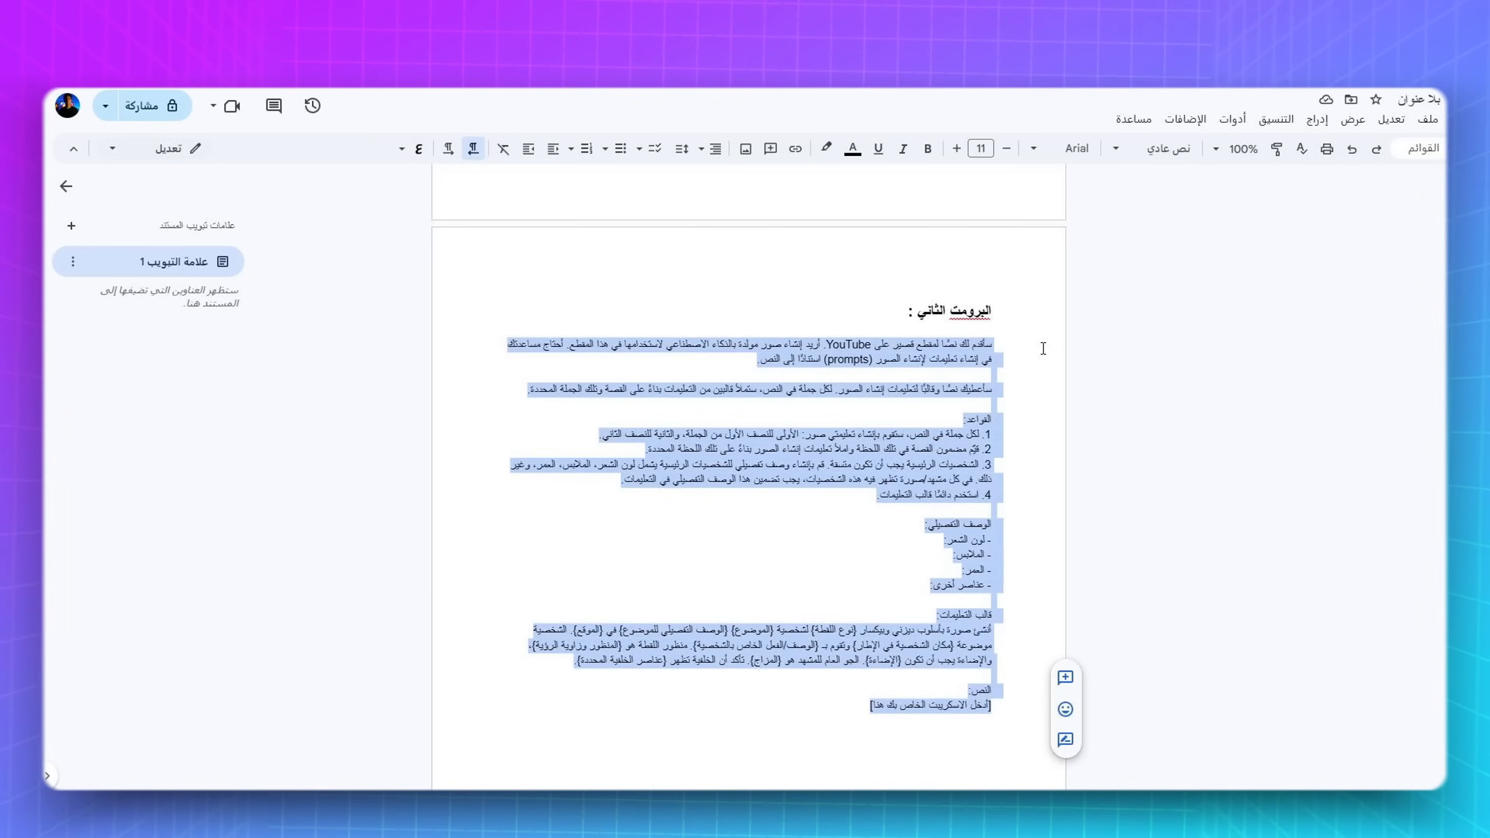
right_click(1000, 346)
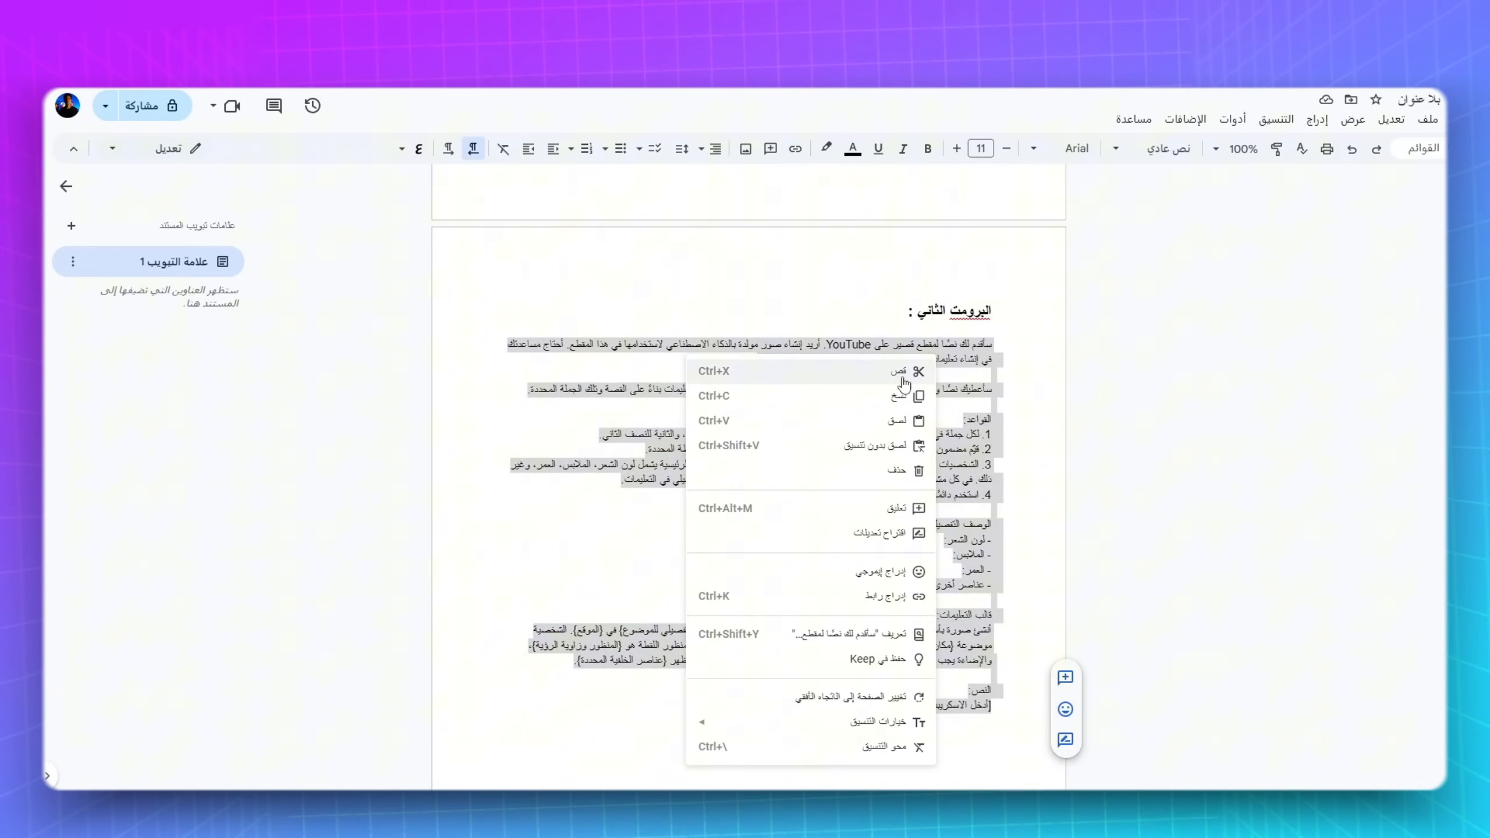
click(910, 407)
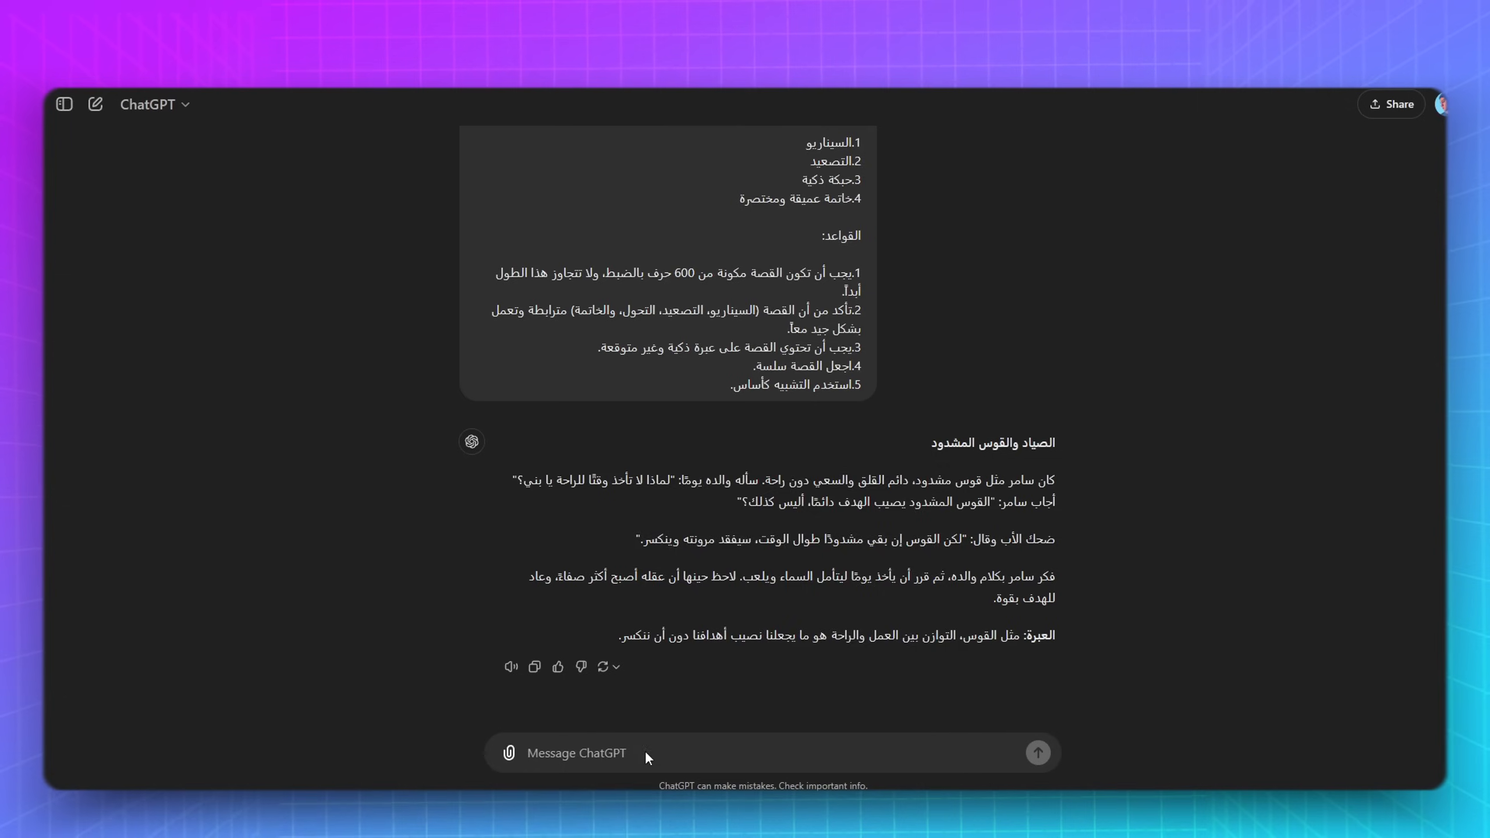
right_click(645, 755)
click(703, 578)
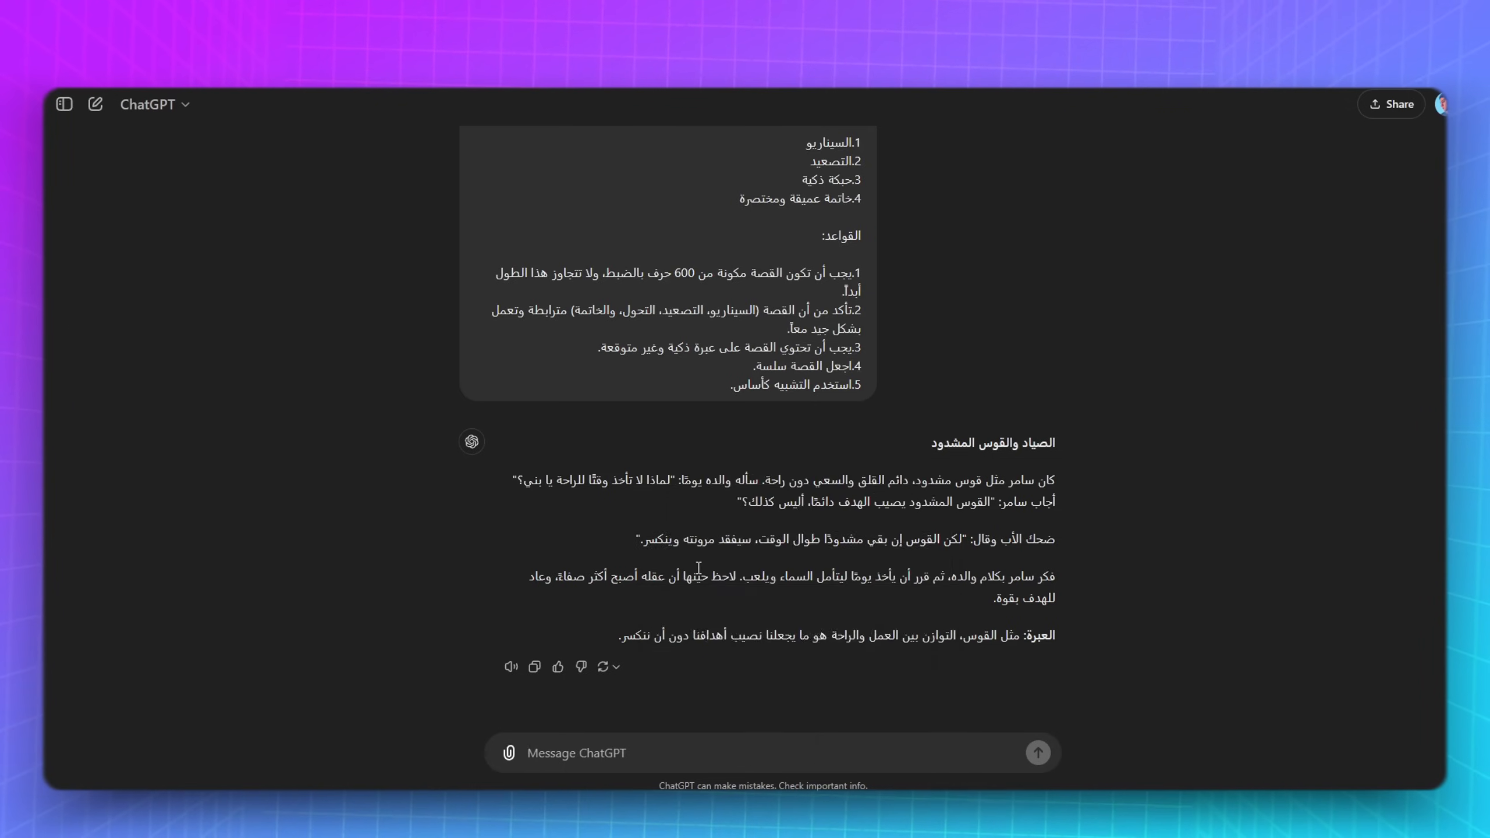
Step: Copy the generated story "الصياد والقوس المشدود", from its title through its closing moral, out of the reply
scroll(784, 699, down, 3)
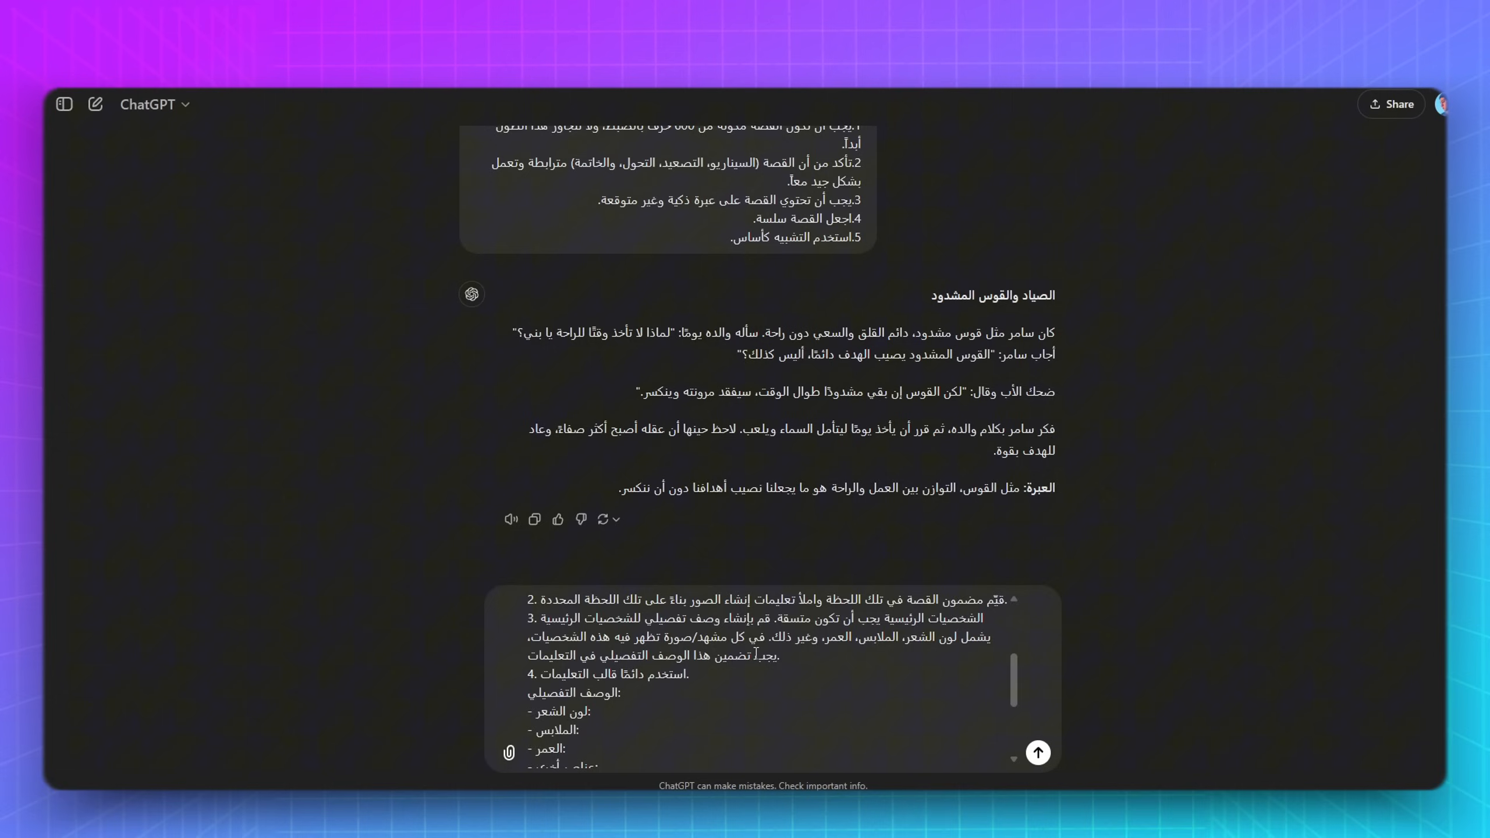
scroll(756, 653, down, 5)
drag(619, 488, 991, 305)
right_click(975, 347)
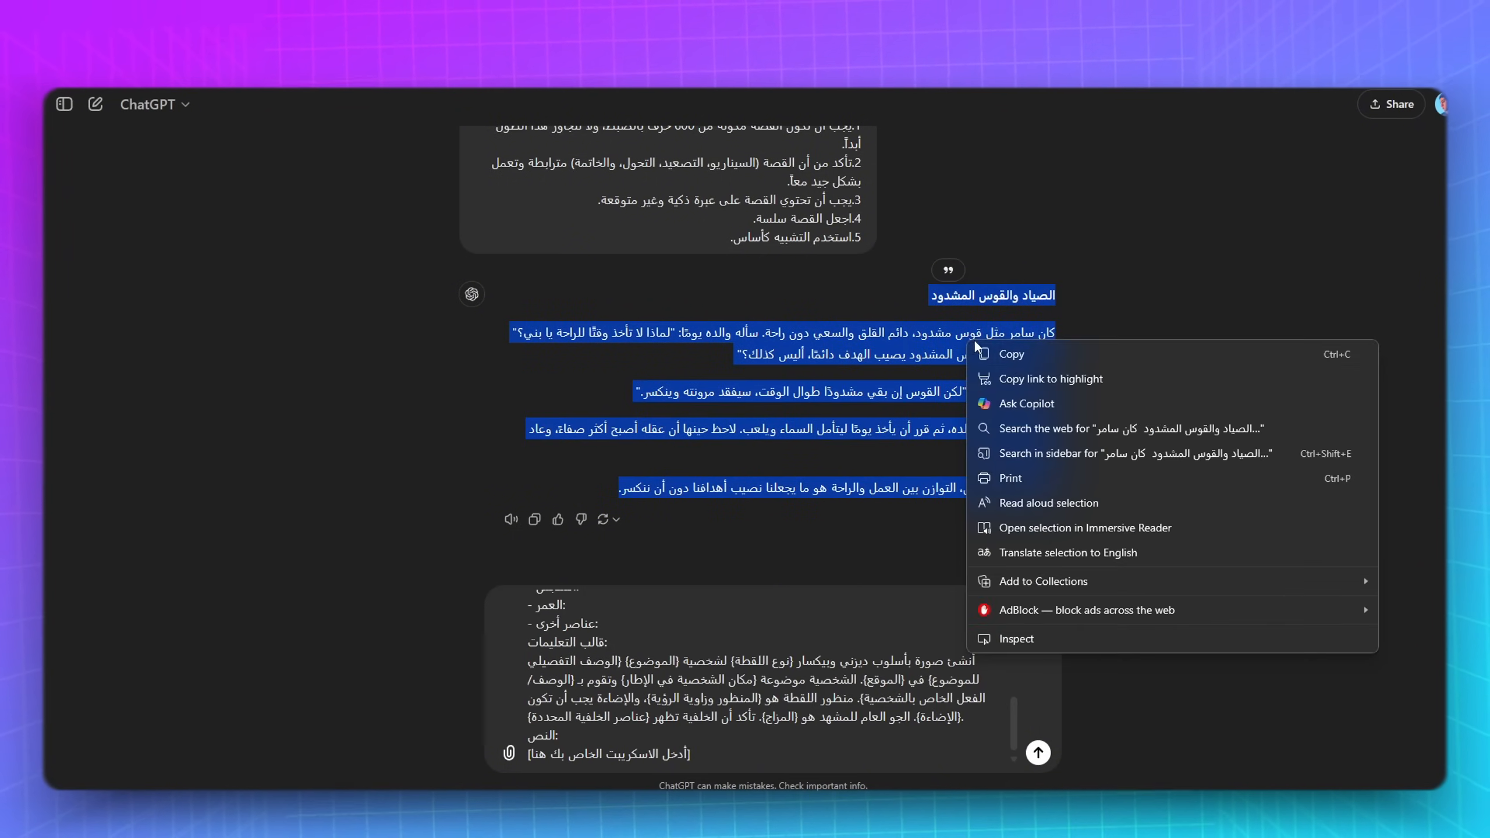
click(1005, 355)
Step: Replace the script placeholder at the end of the pasted prompt with the copied story and send the message
click(693, 755)
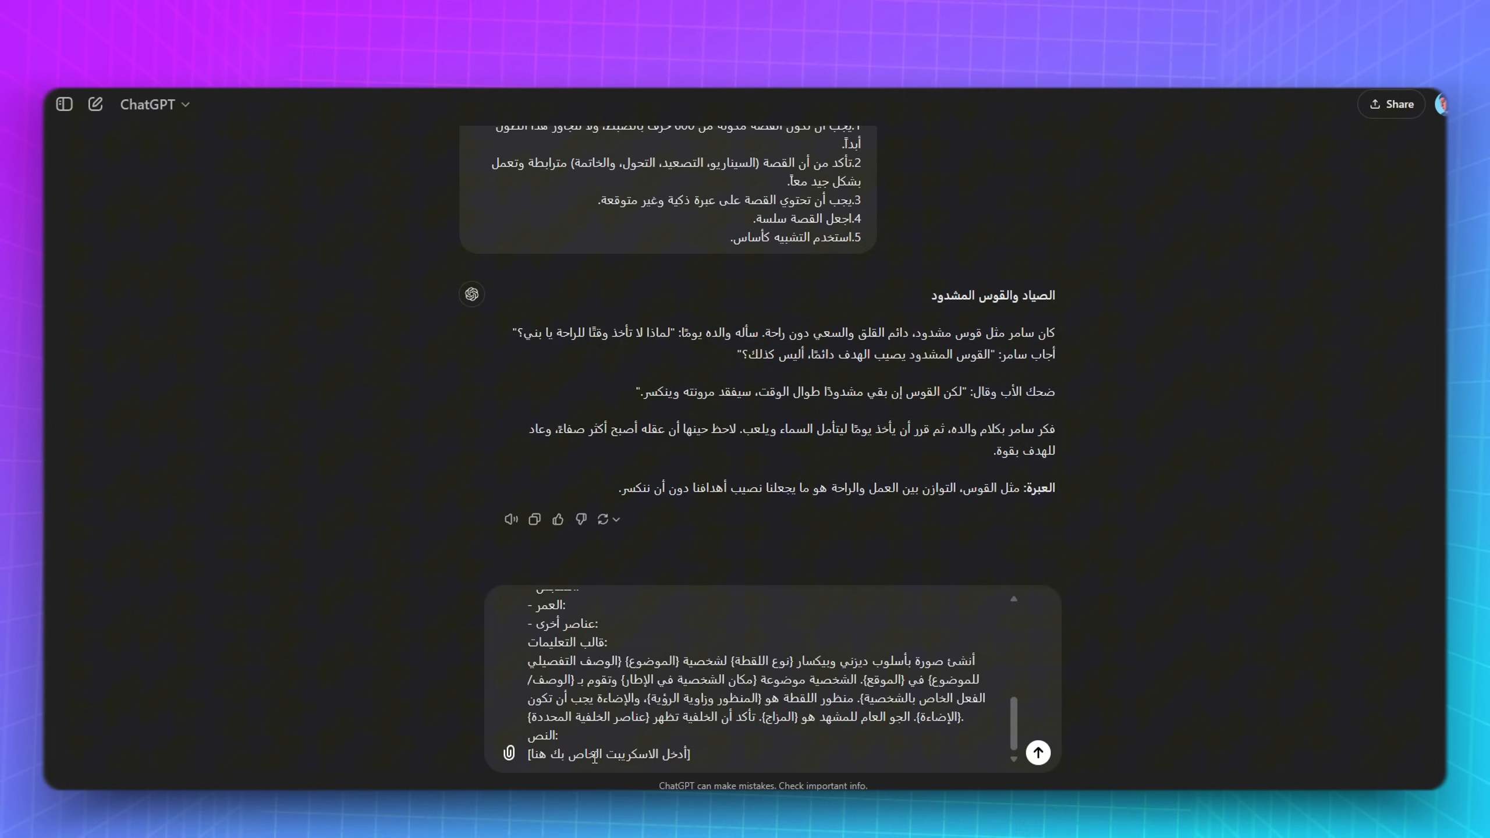
drag(699, 754, 649, 755)
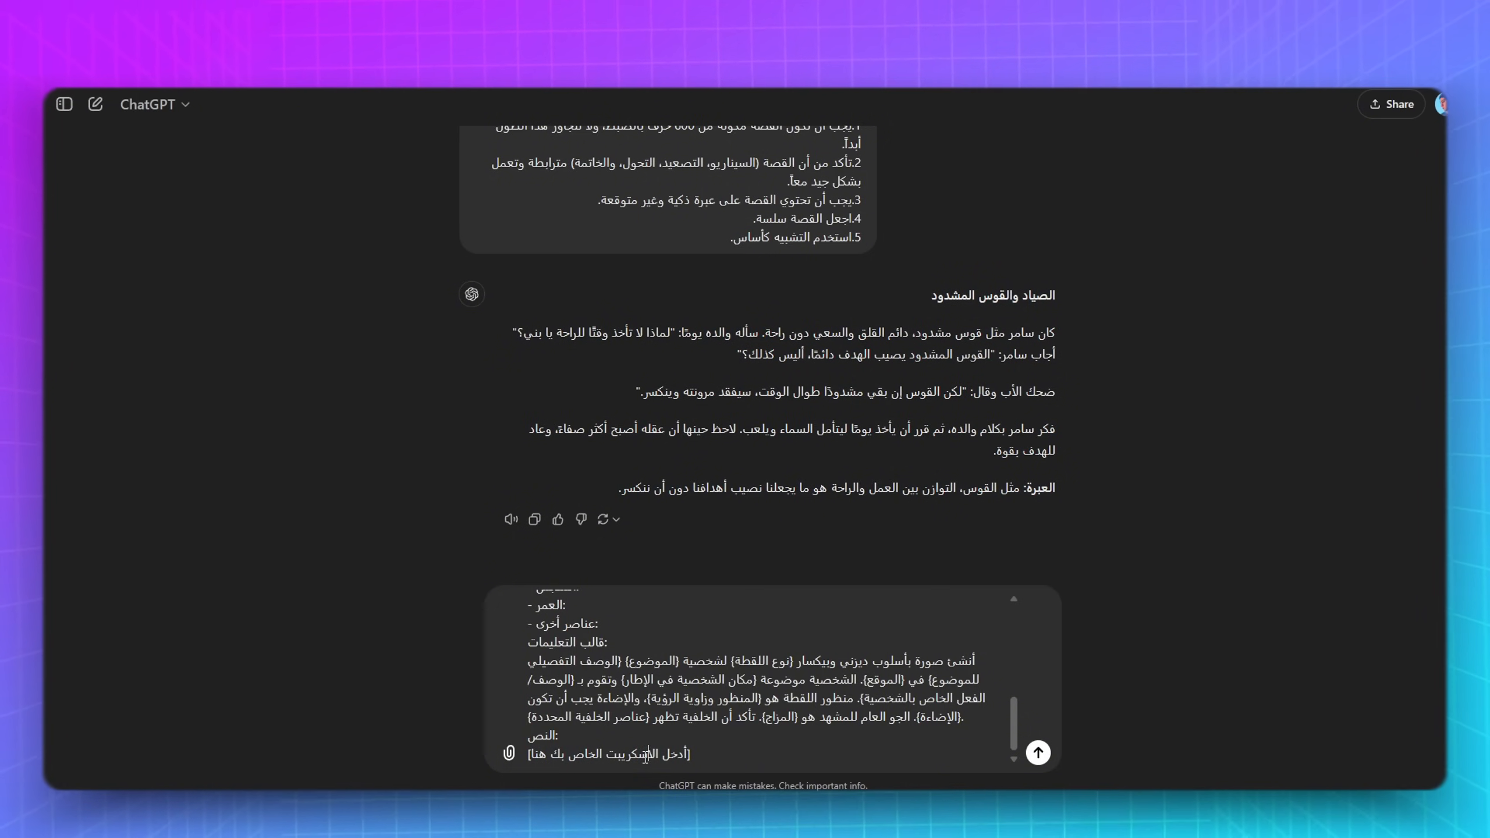
triple_click(645, 754)
key(ctrl+v)
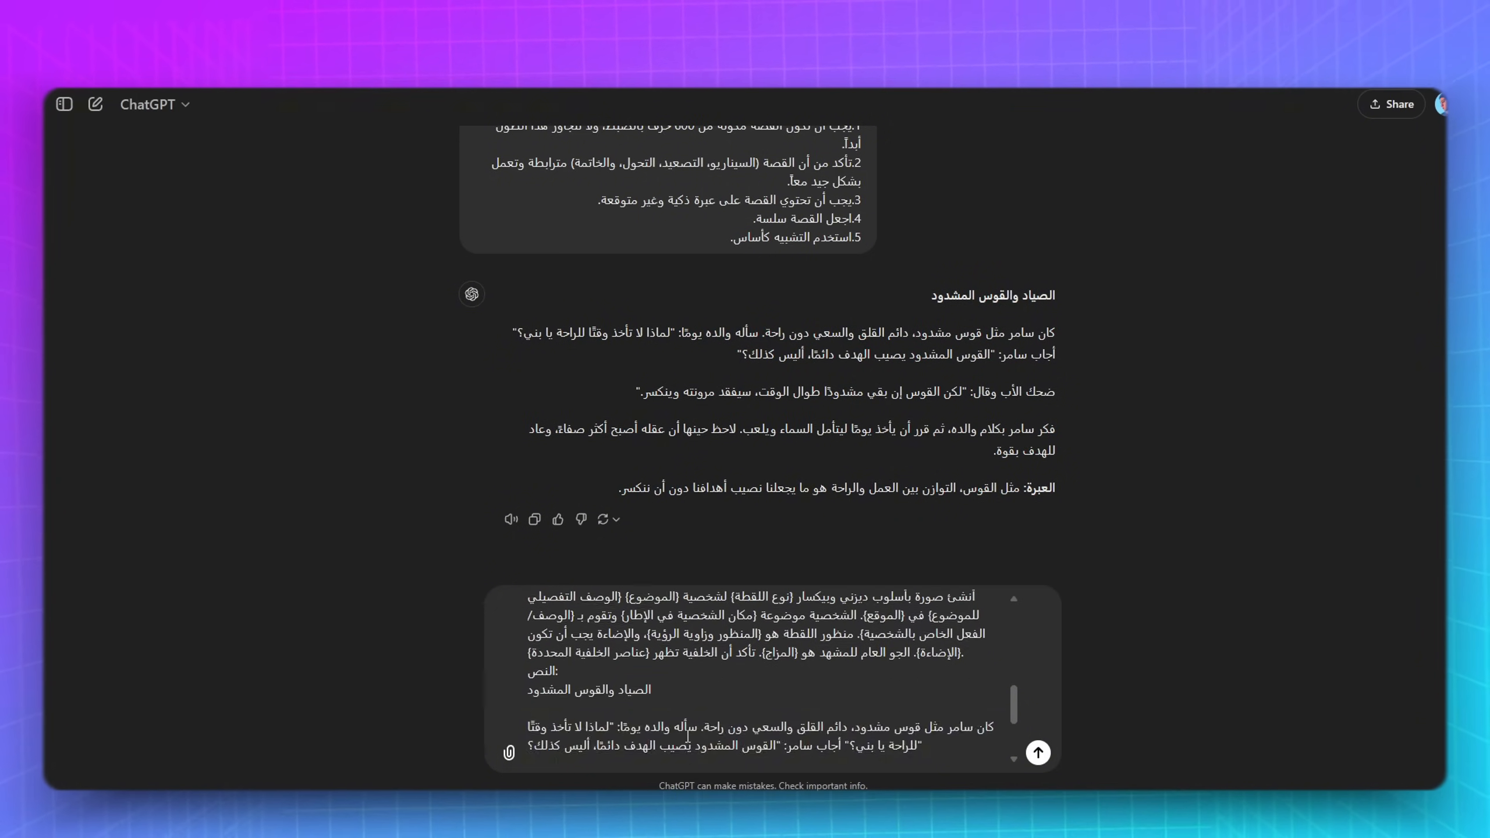
key(Return)
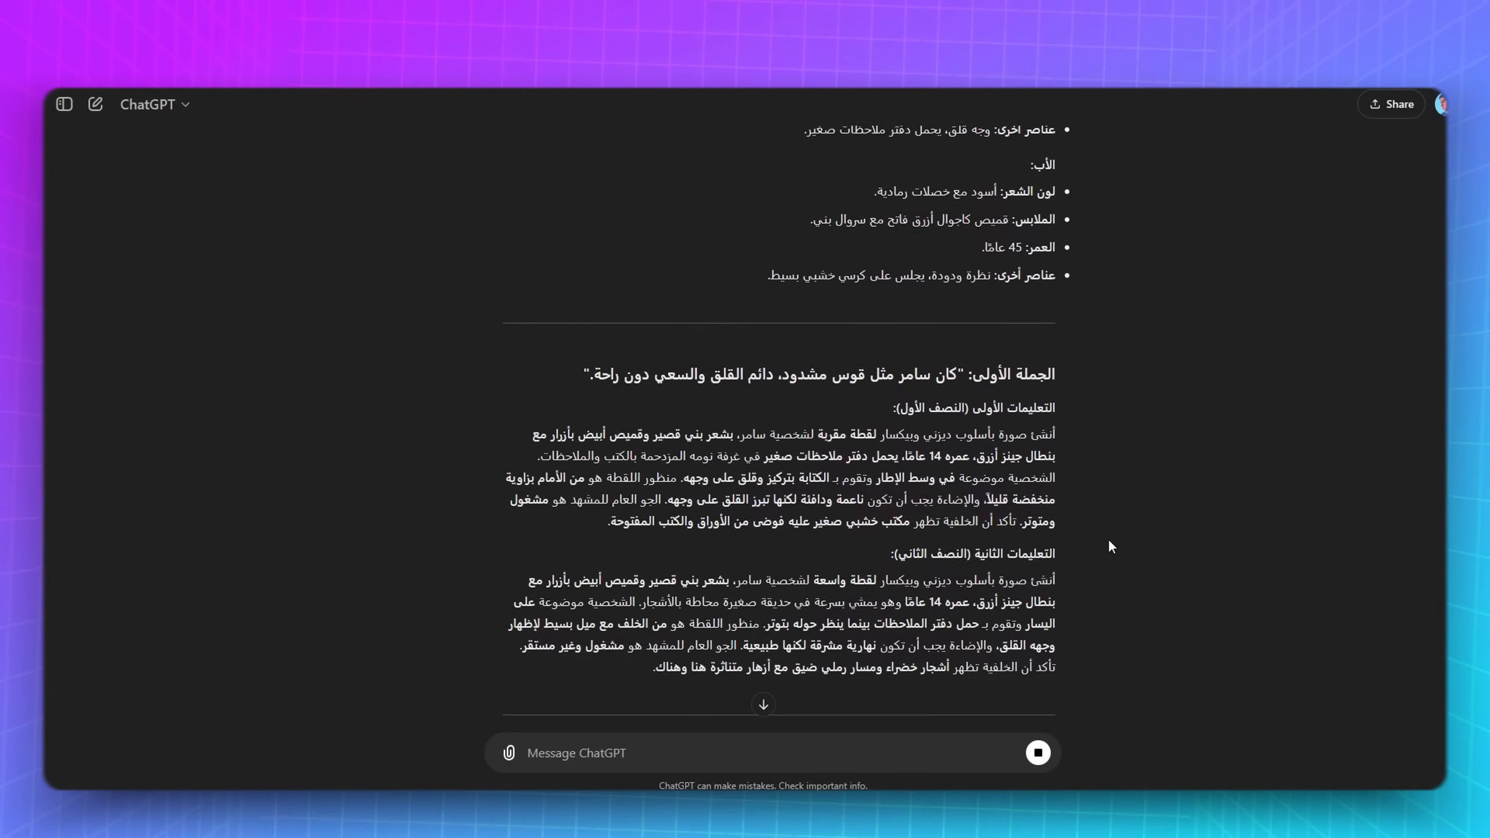
Step: Send "اكمل" to get image prompts for the story's remaining sentences, and review the generated prompts
scroll(1106, 536, down, 4)
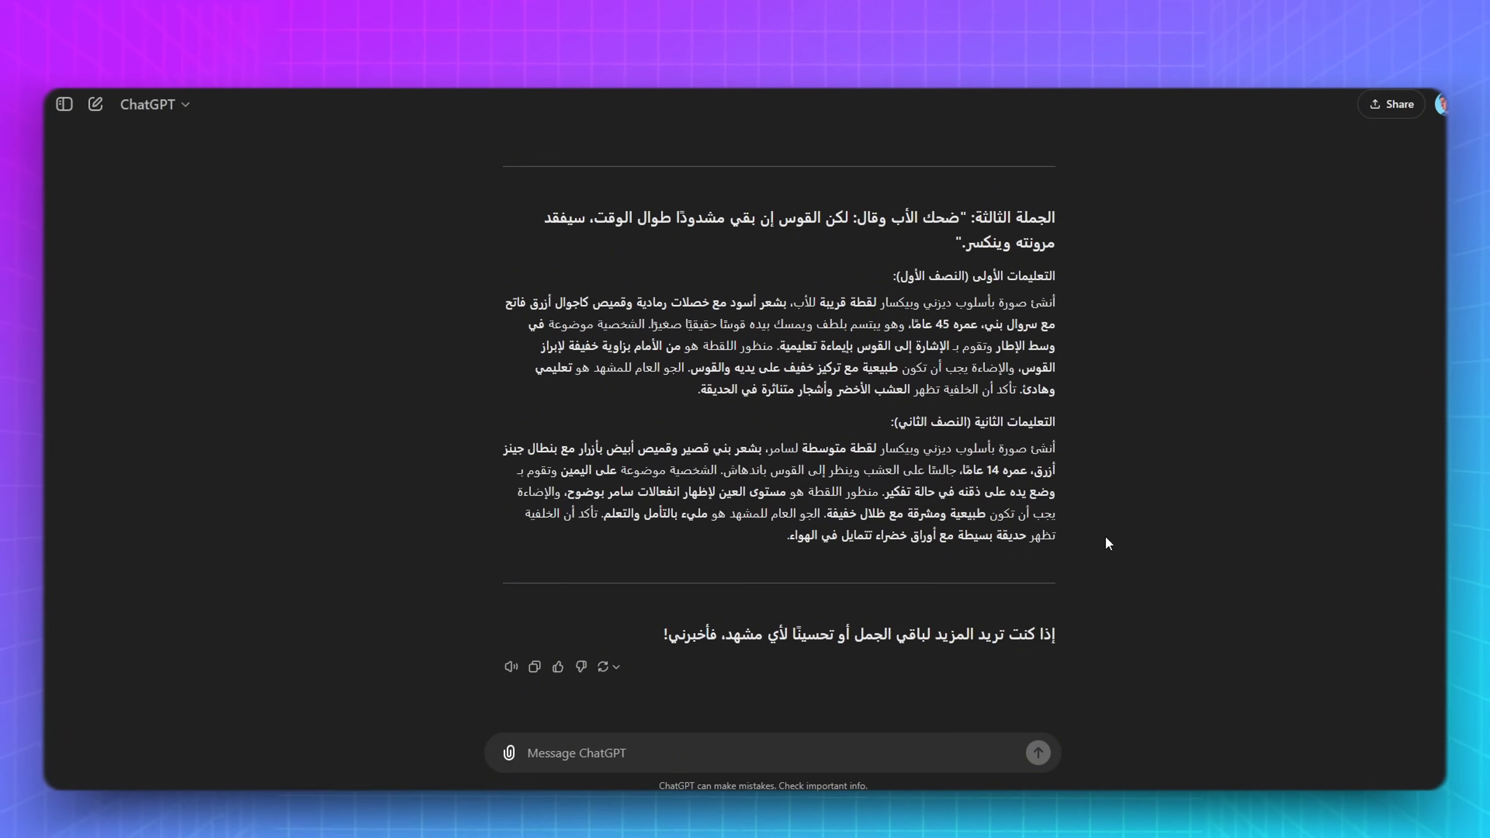
scroll(990, 559, up, 8)
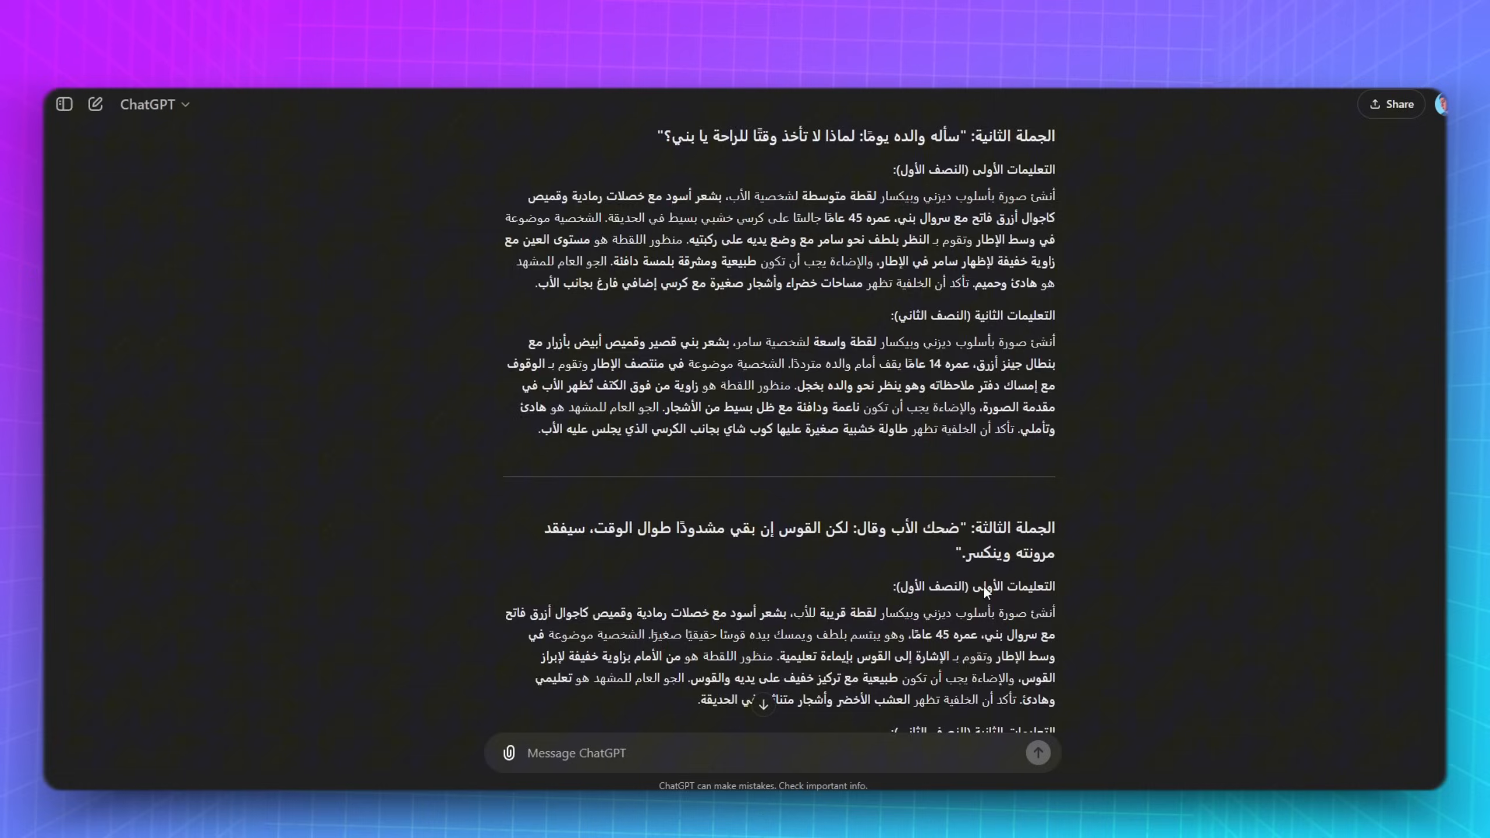
scroll(984, 587, down, 8)
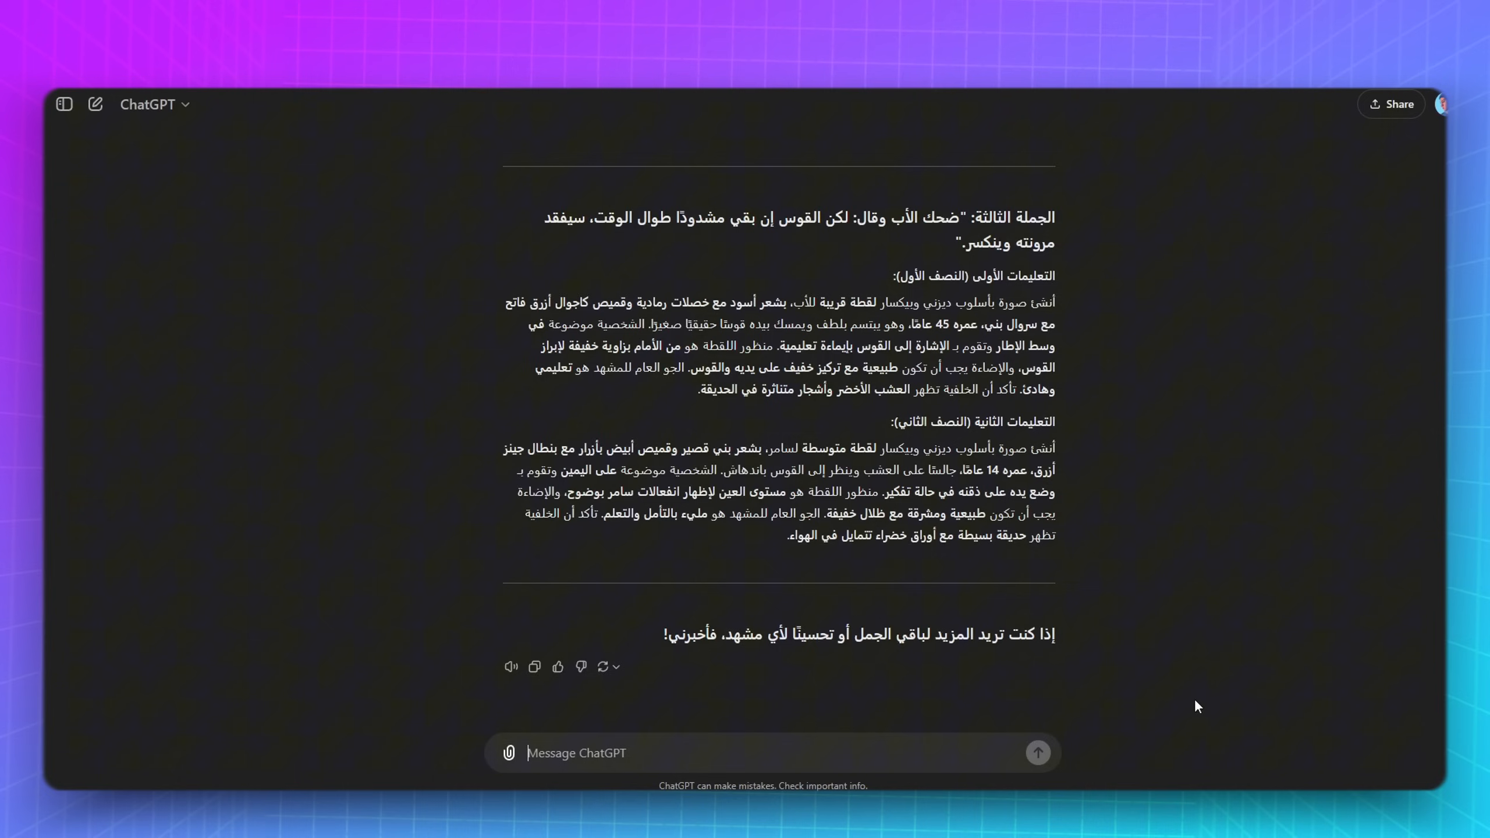
text(اكمل)
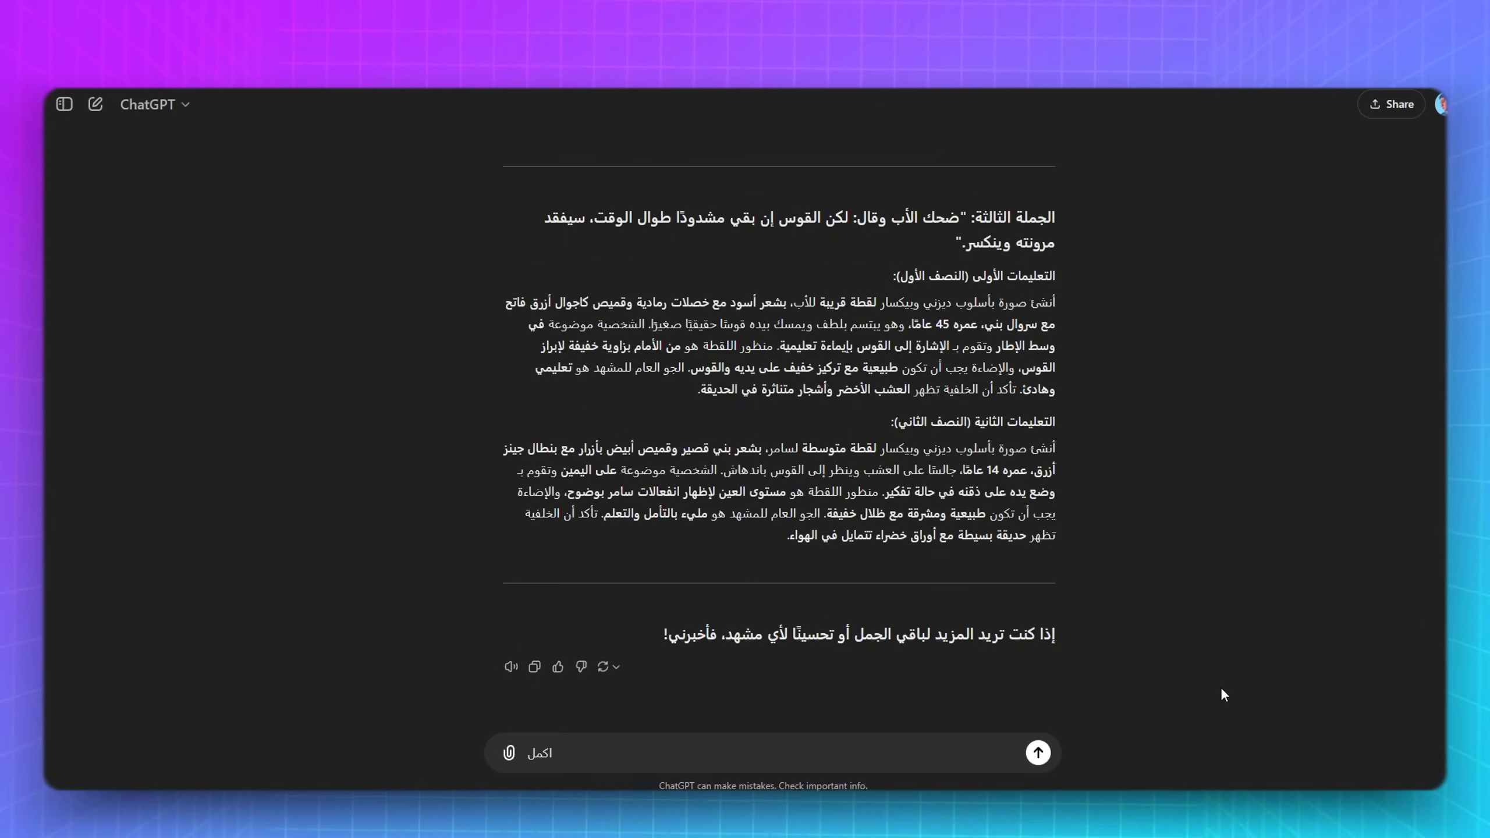
key(Return)
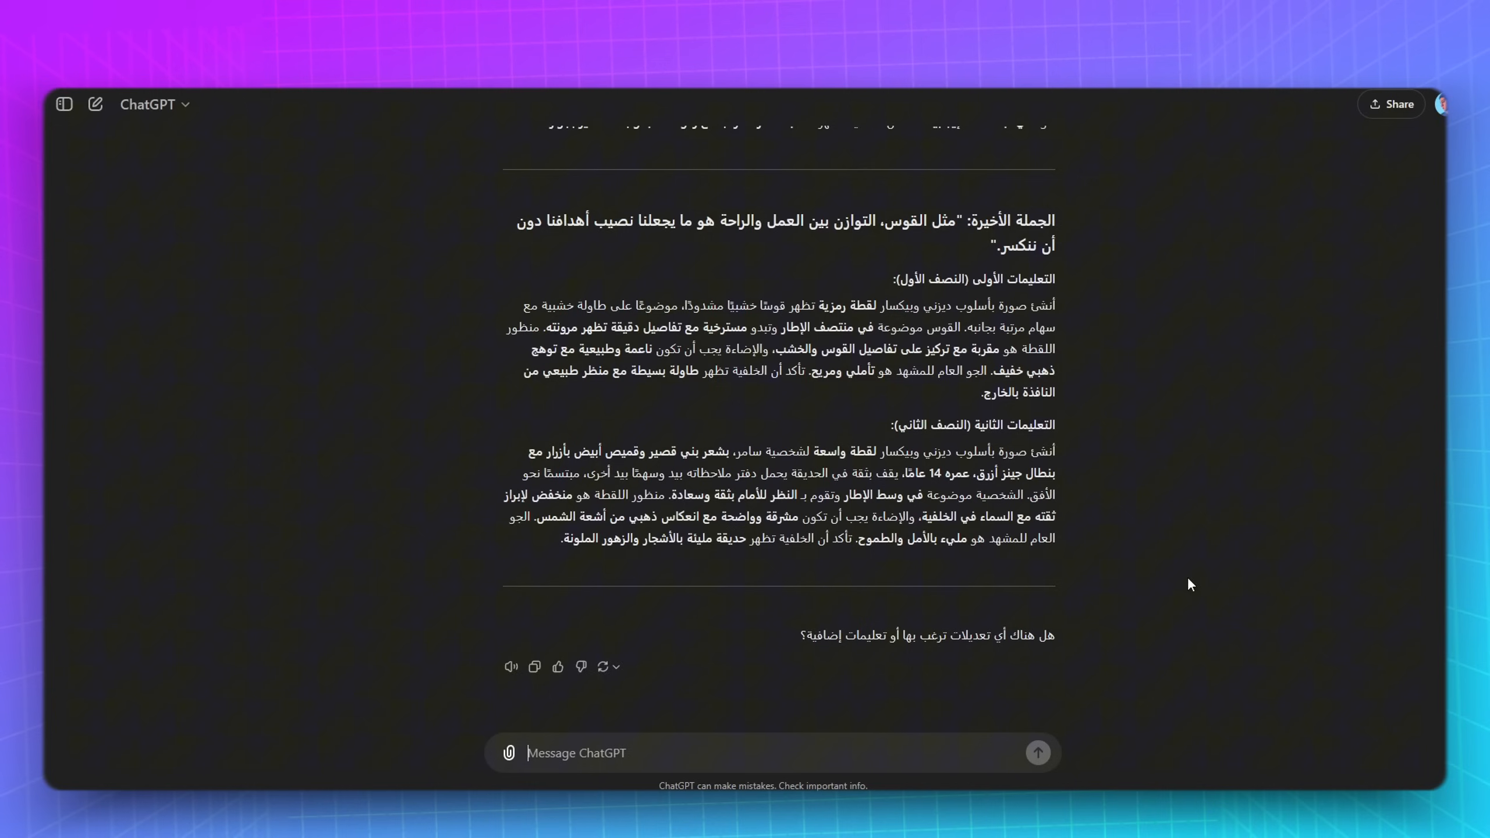
scroll(897, 469, up, 14)
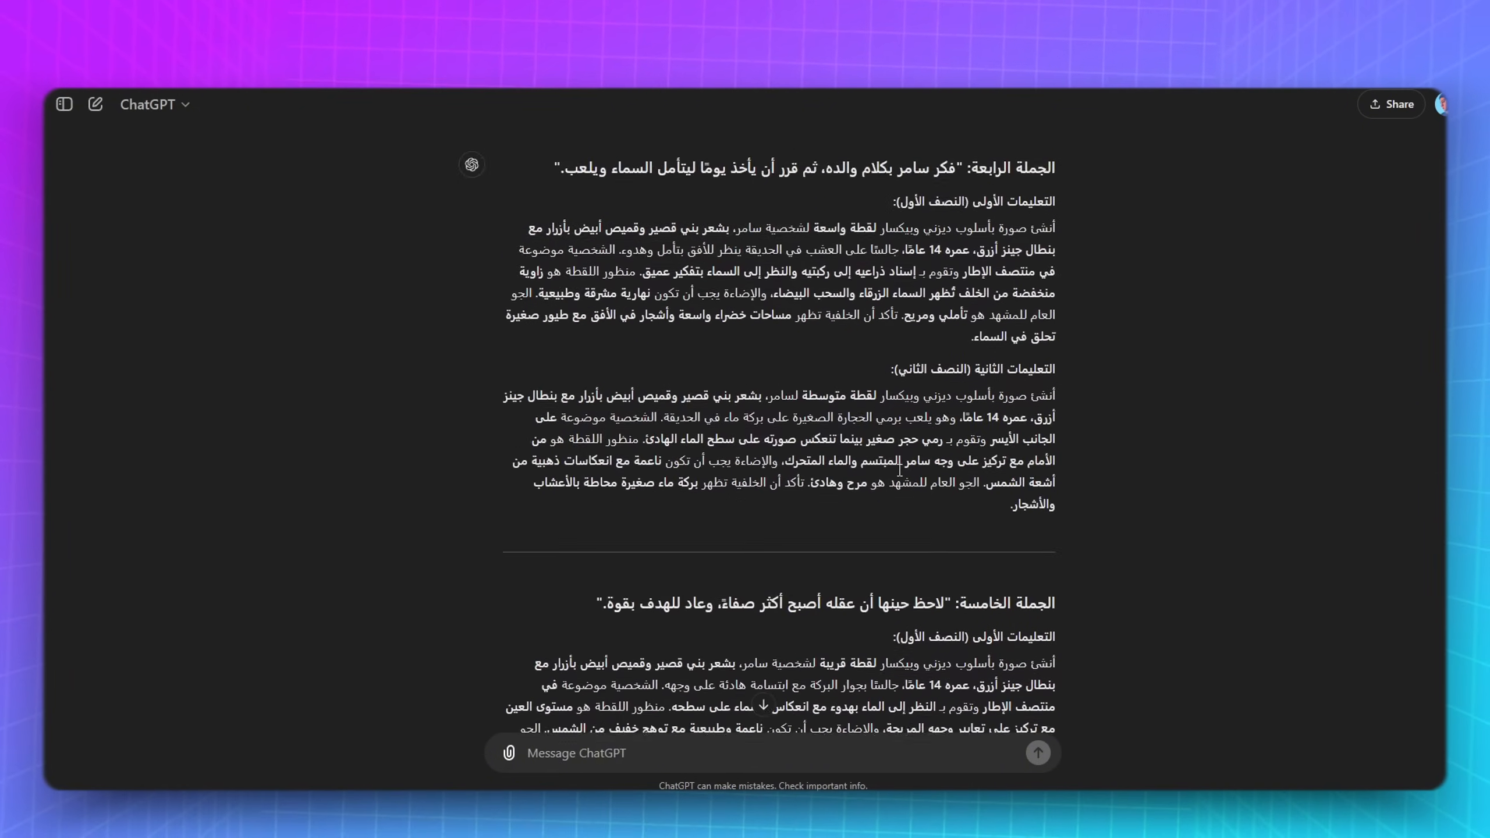
scroll(899, 469, up, 9)
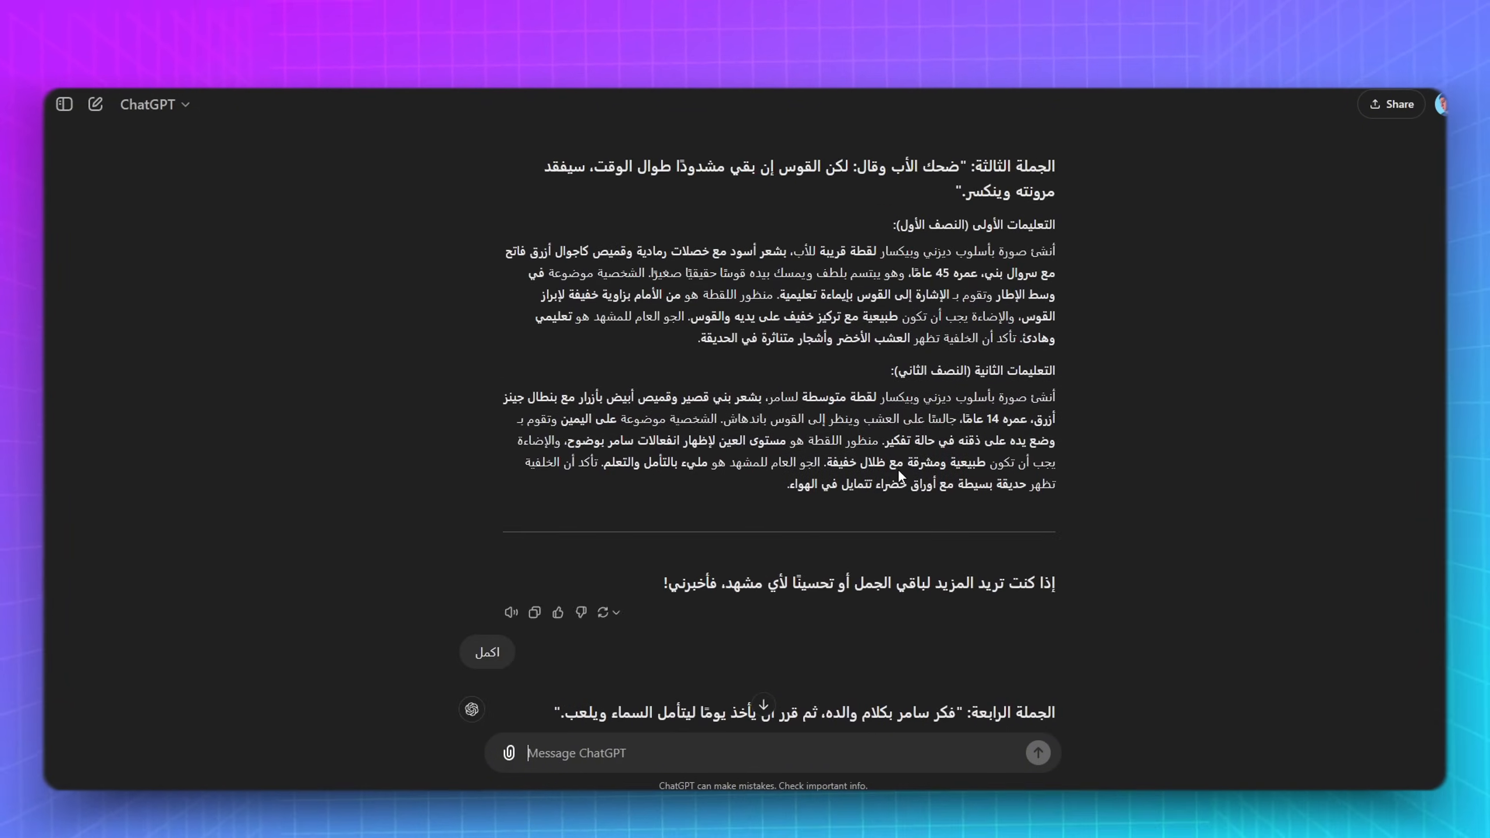
Step: Review the Arabic character descriptions and the two image prompts per sentence, from the first sentence through the final one
scroll(897, 469, up, 8)
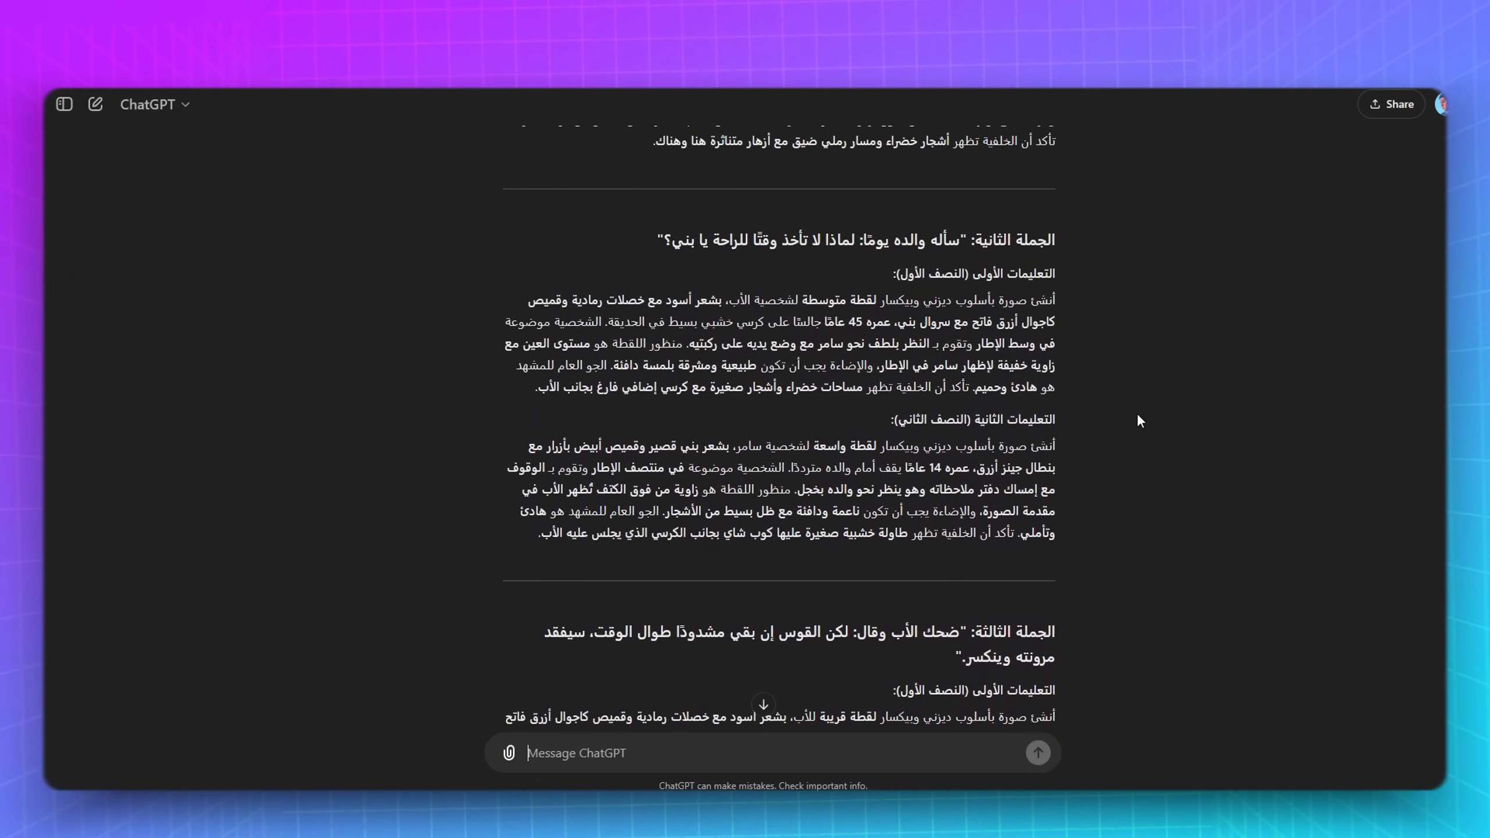
scroll(1140, 420, up, 9)
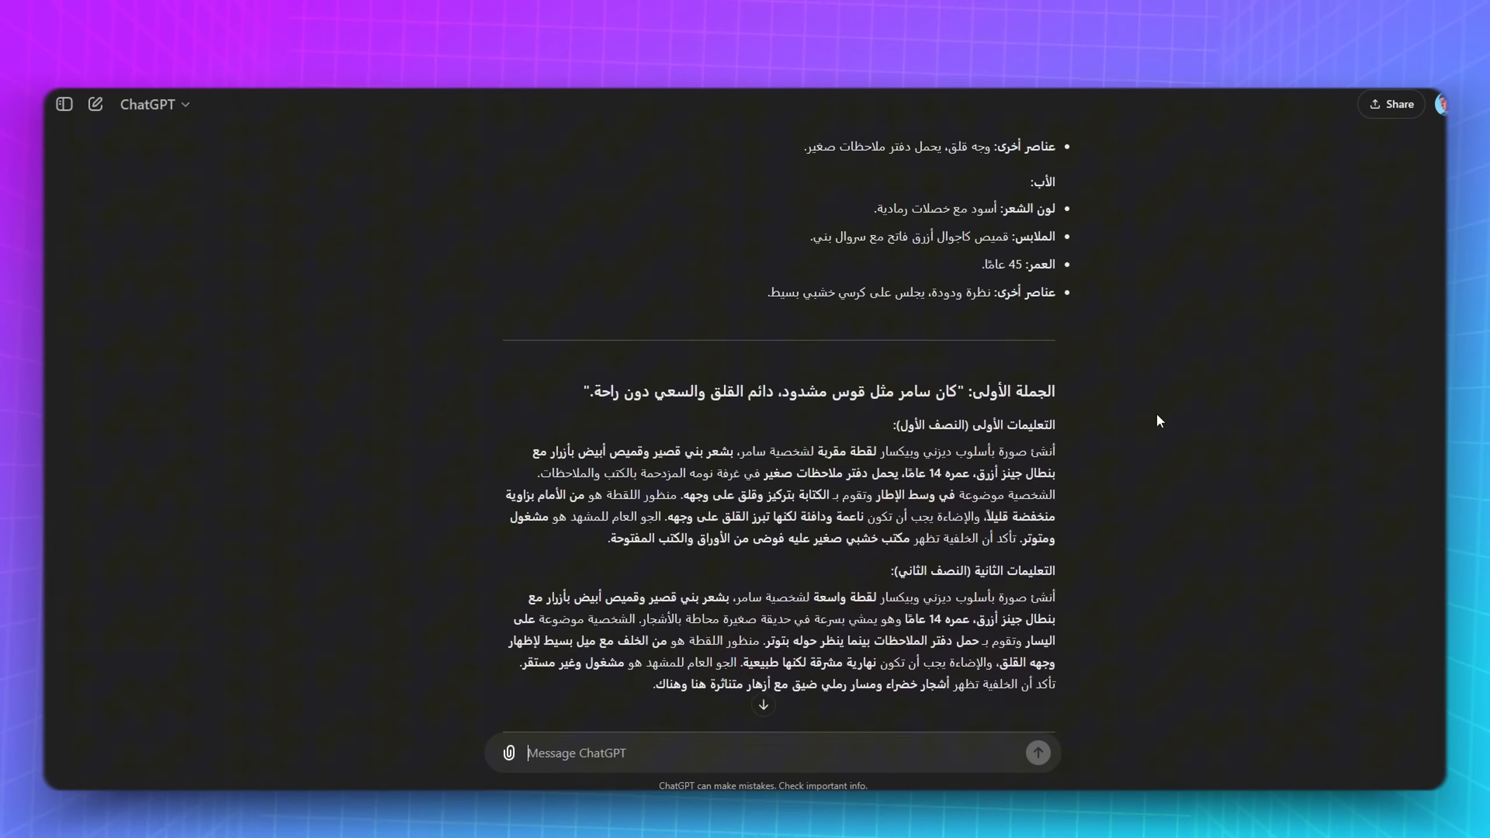
scroll(1159, 421, up, 4)
scroll(1159, 421, down, 1)
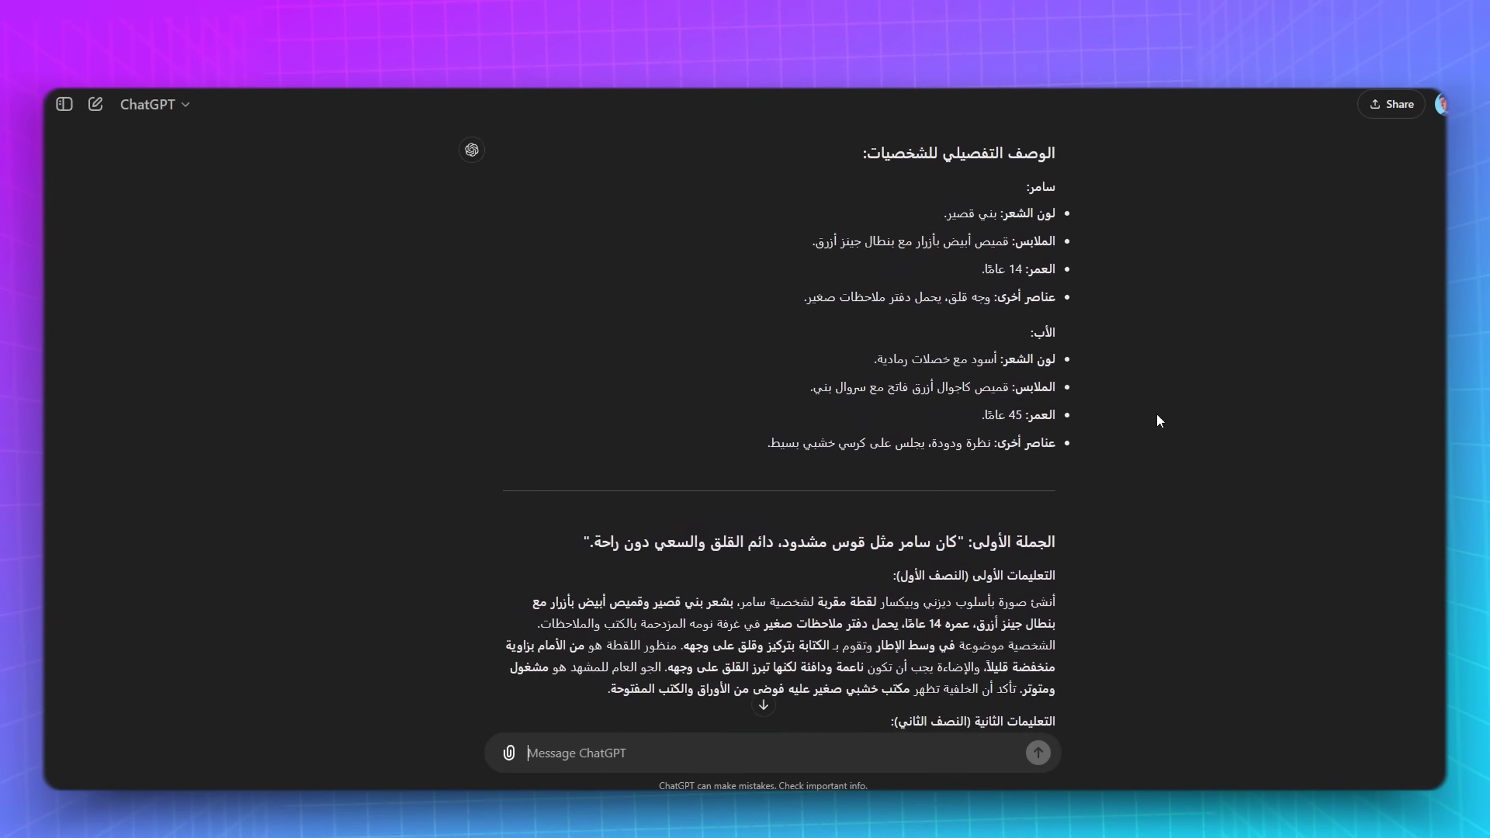
scroll(1158, 415, down, 5)
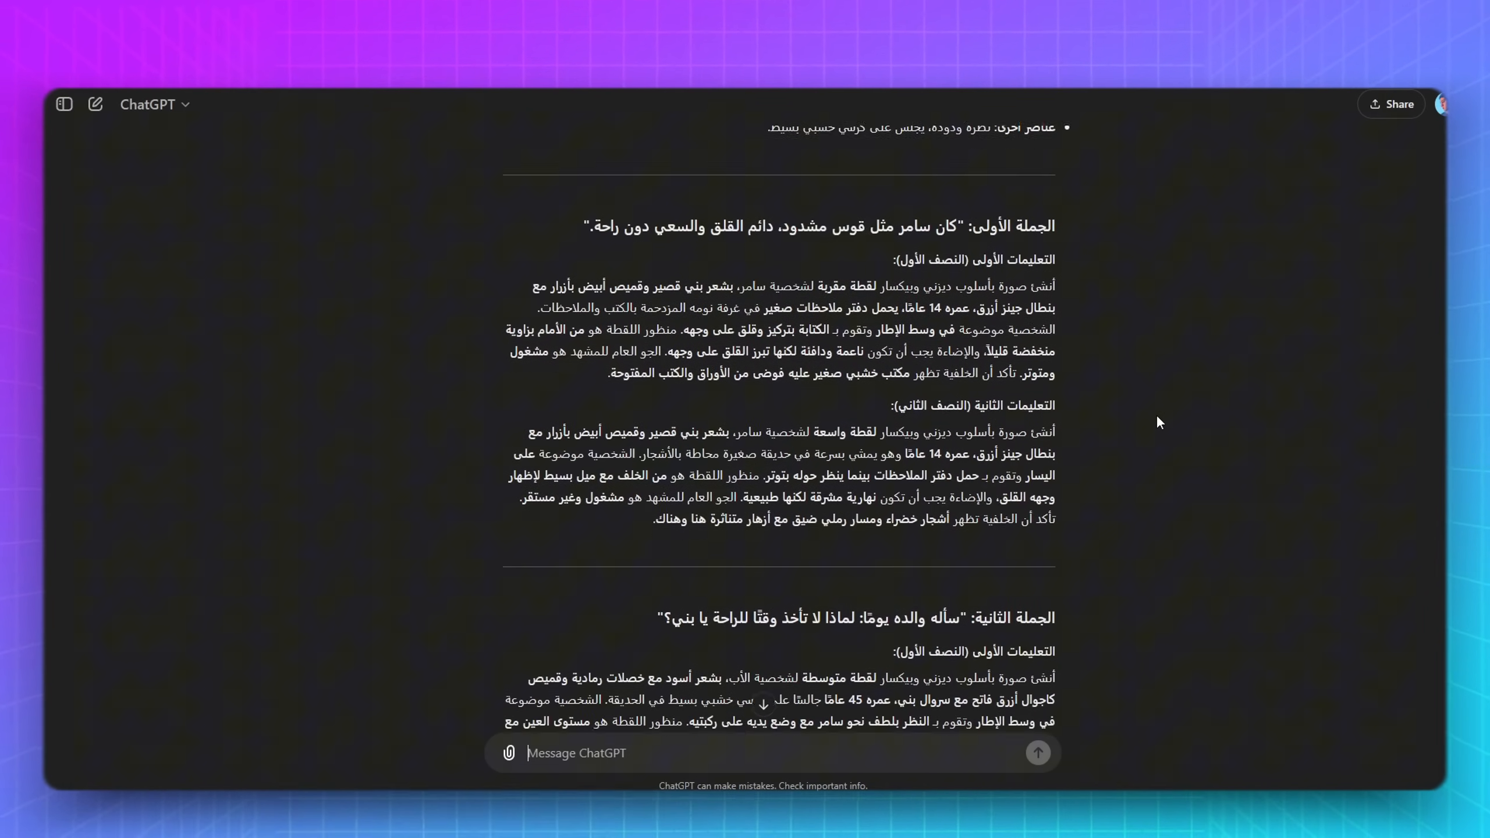
scroll(1157, 418, down, 6)
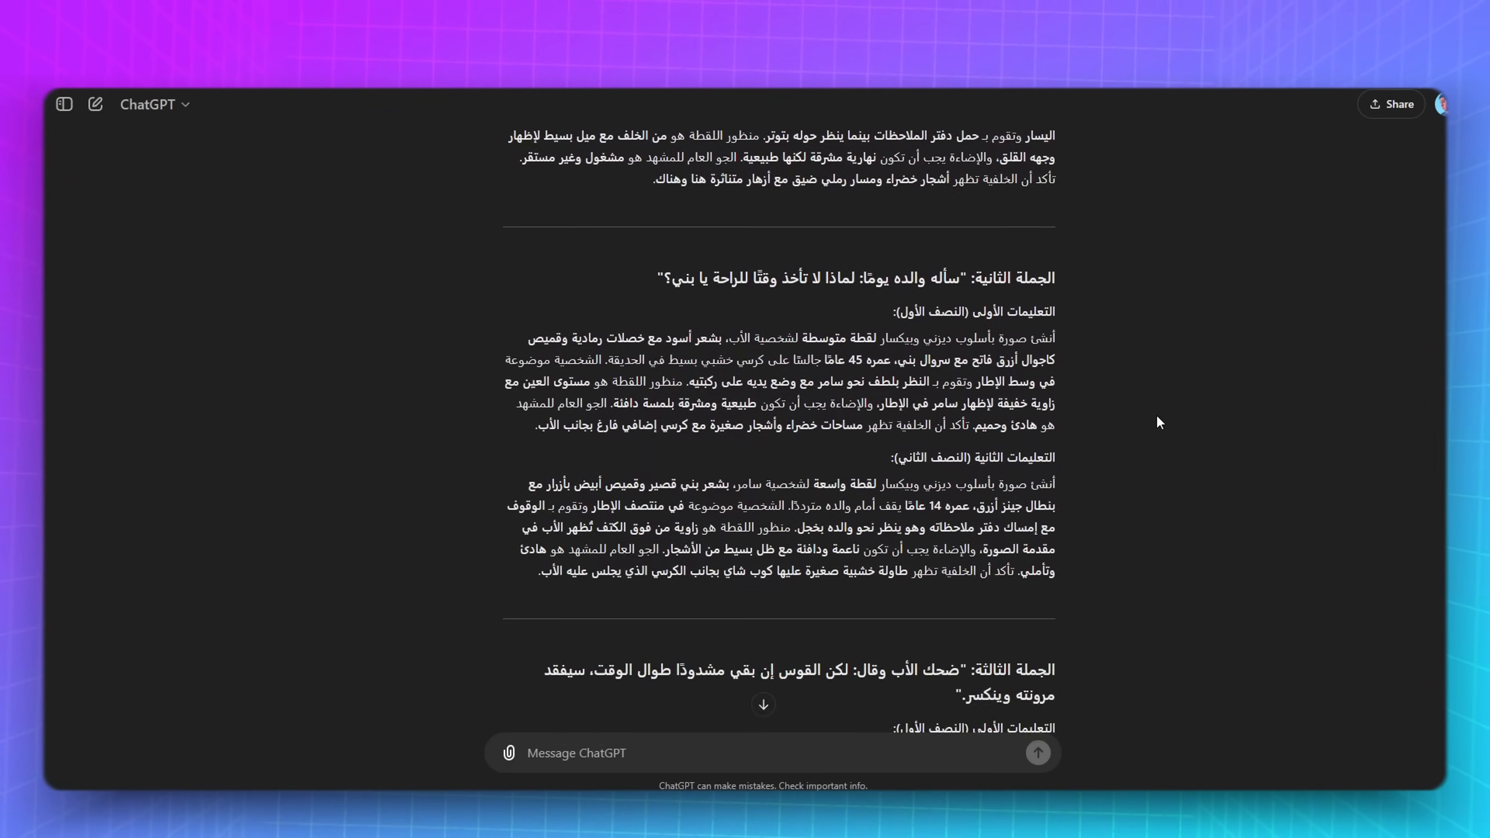
scroll(1159, 420, down, 5)
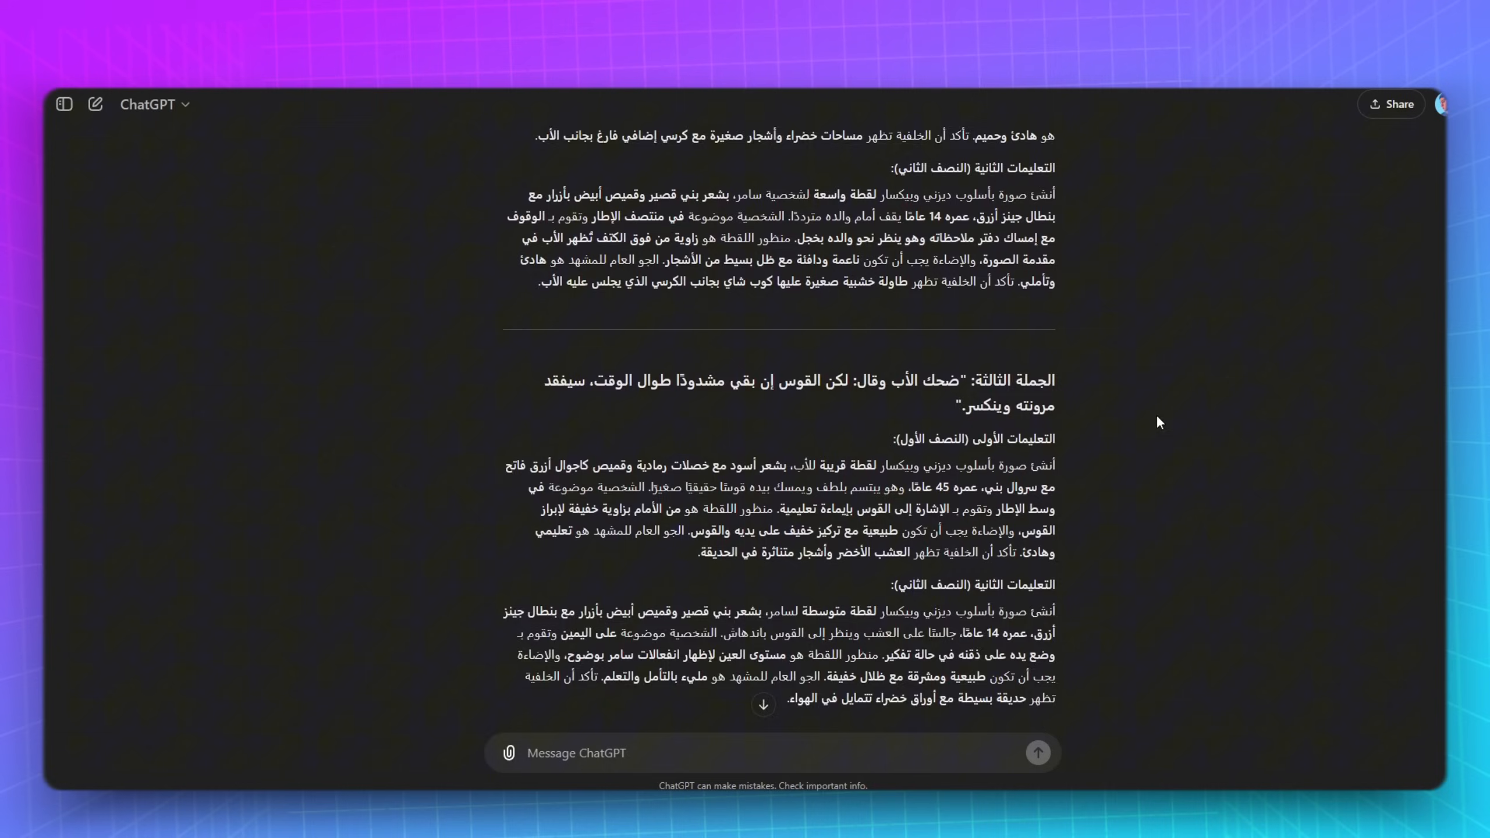
scroll(1158, 422, down, 10)
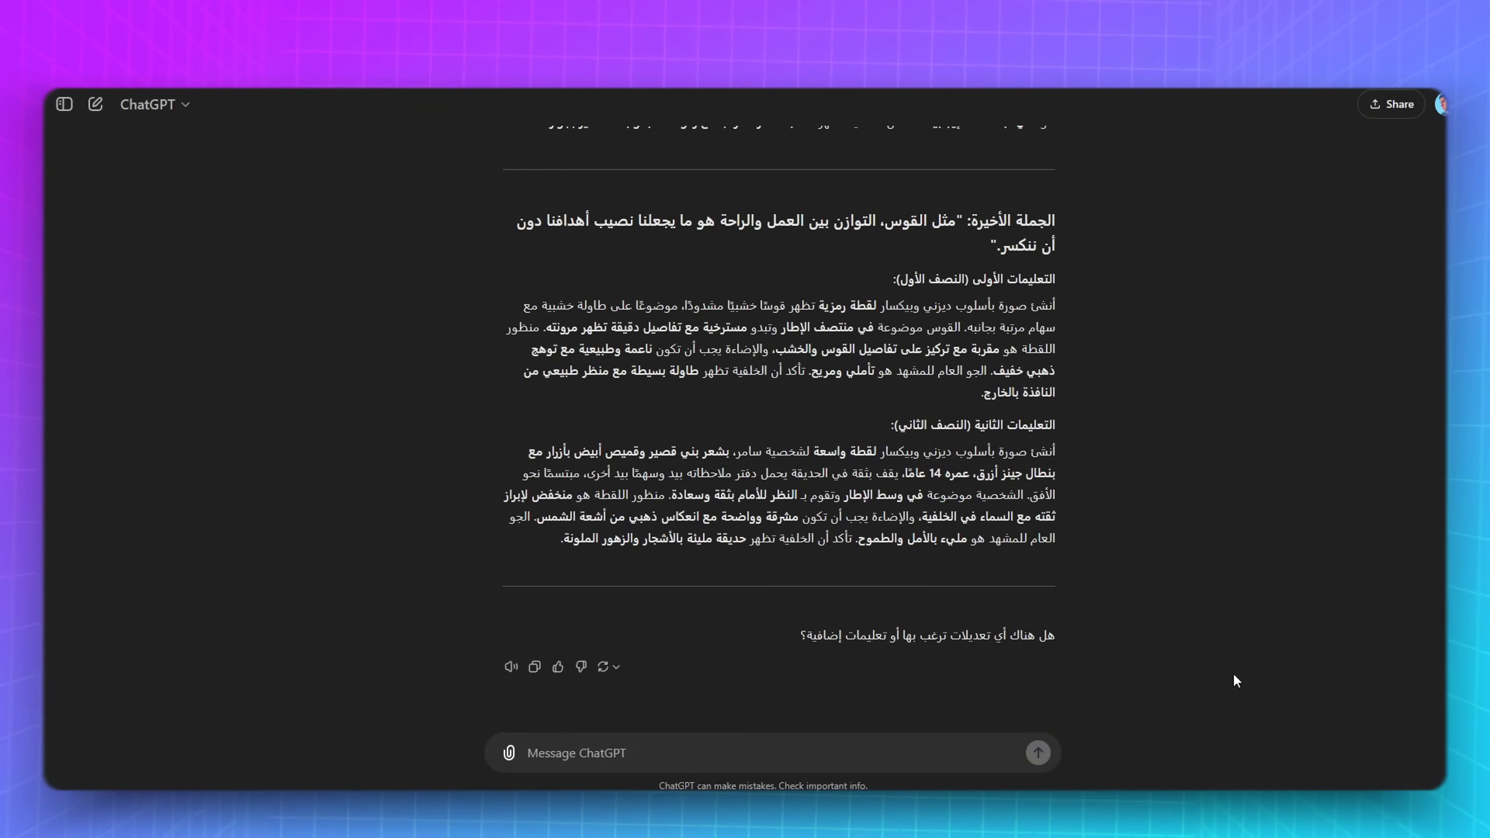
Step: Send "قم بترجمة جميع المشاهد هذه الى اللغه الانجليزيه" to have all scenes translated into English, and review the translated prompts
text(قم بترجمة جميع المشاهد هذه)
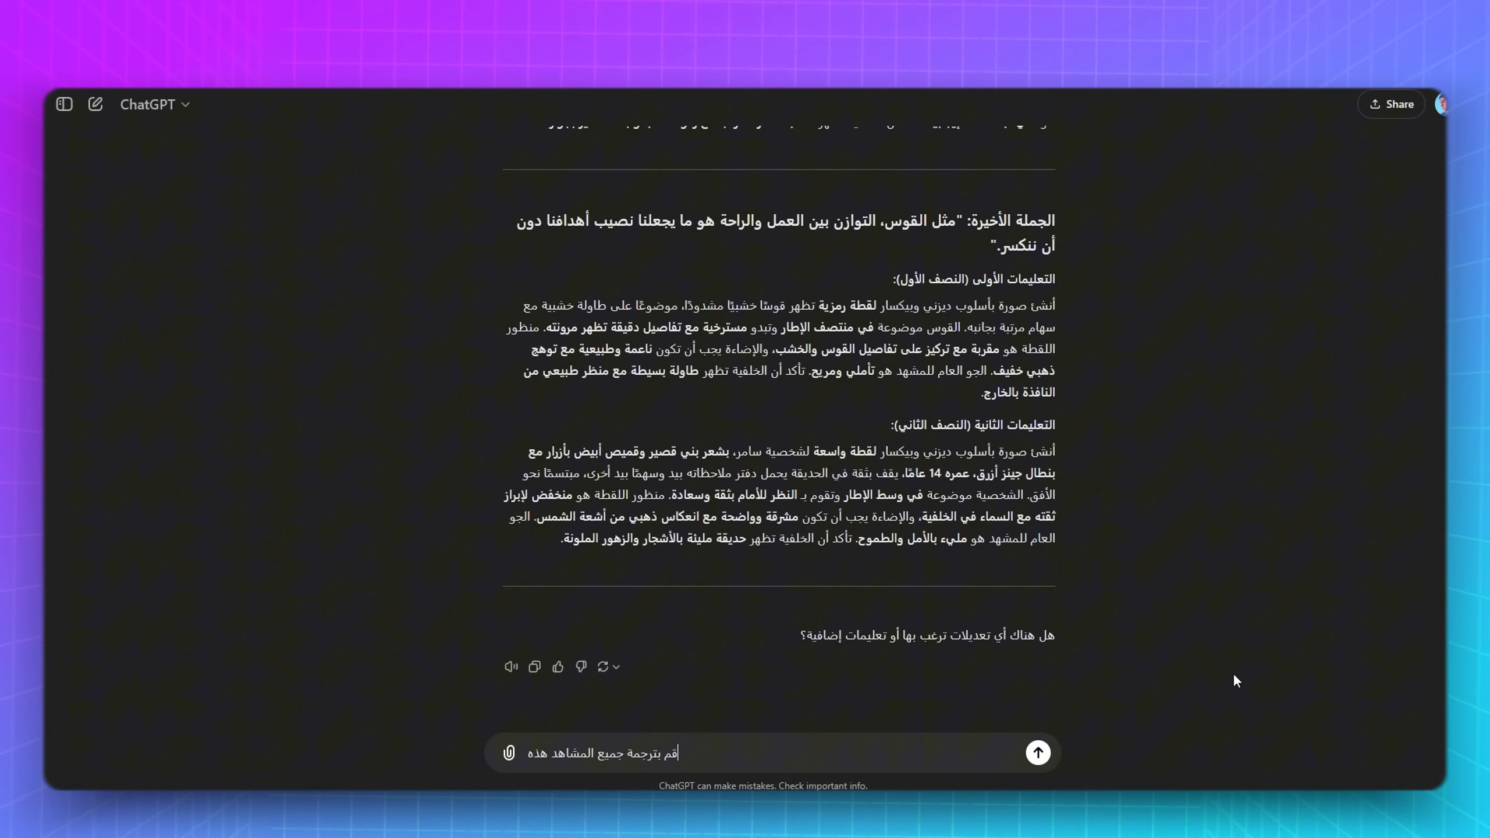
text( الى اللغه الانجليزيه)
key(Return)
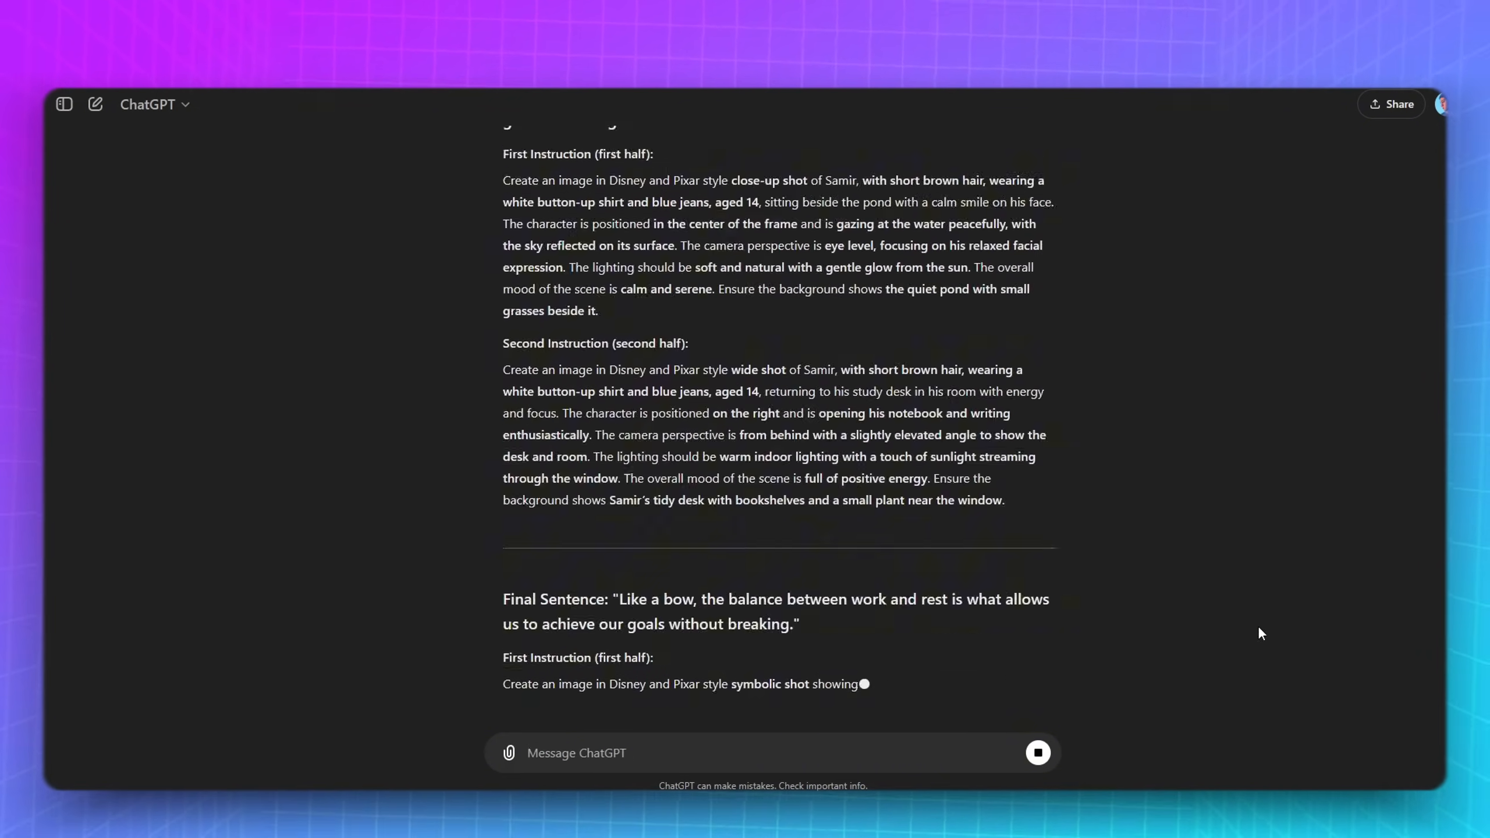
scroll(1258, 626, up, 4)
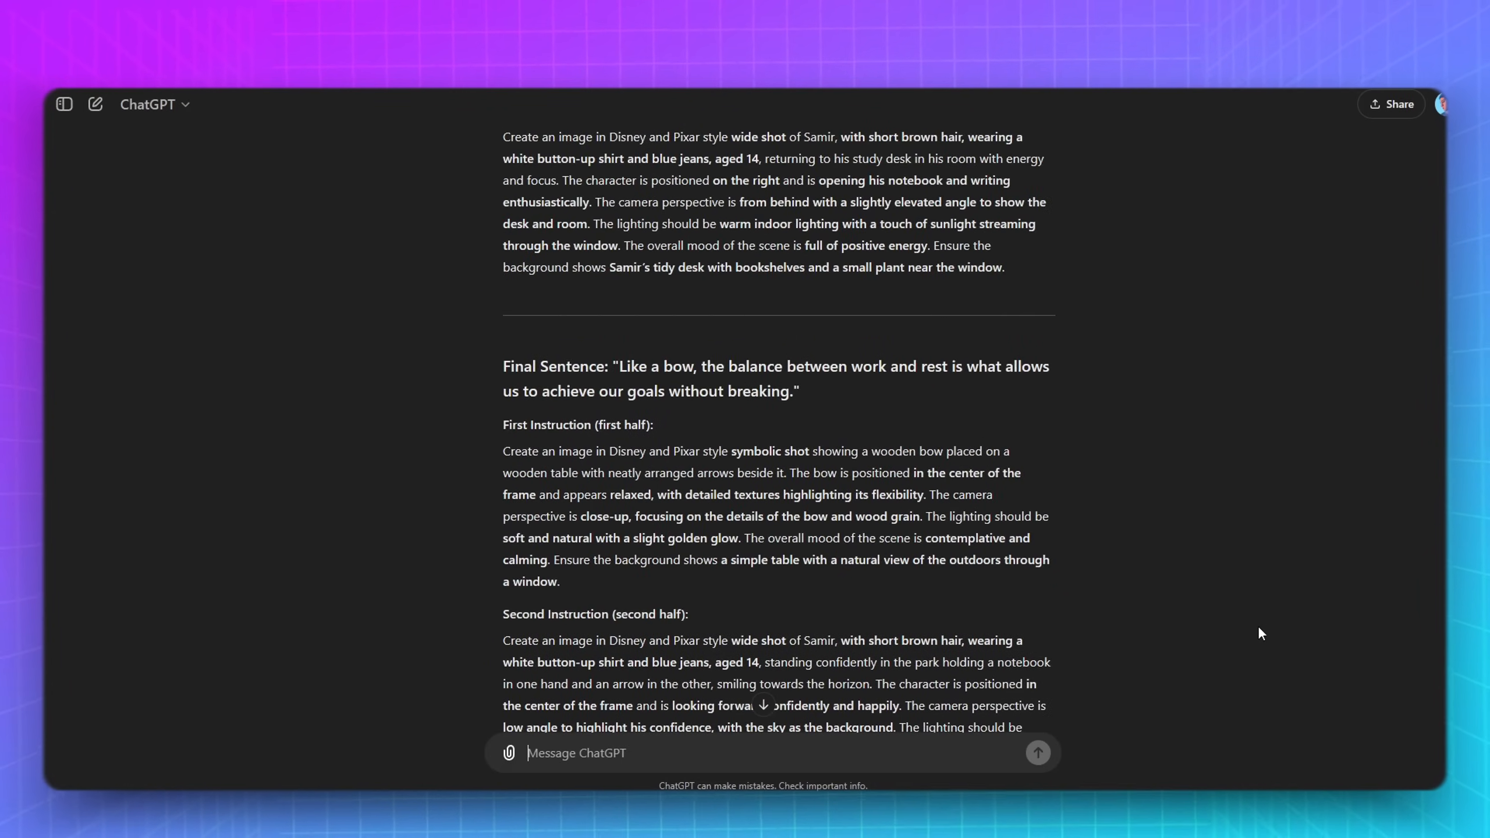
scroll(1258, 626, up, 9)
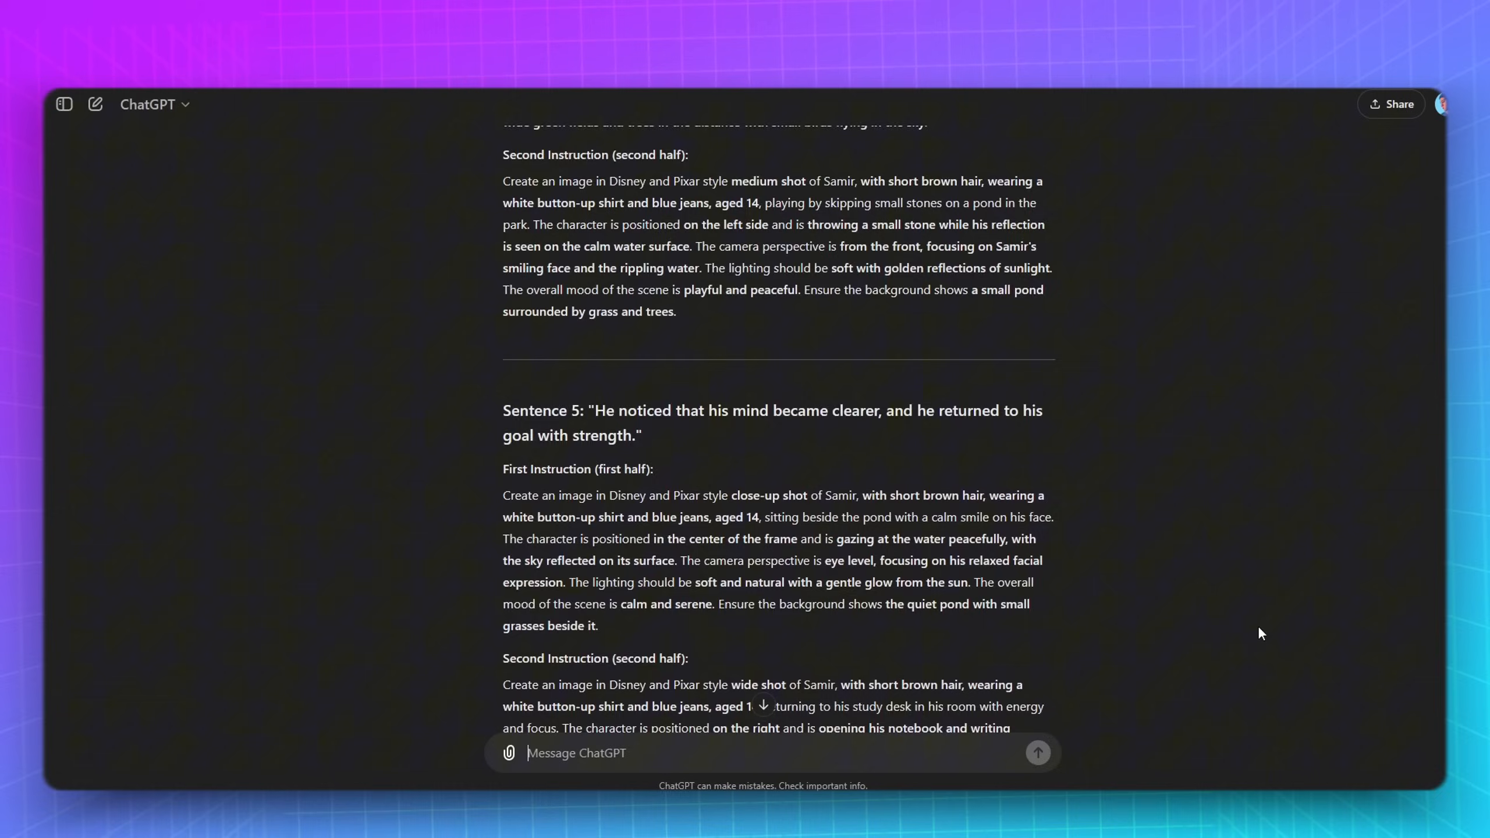
scroll(1258, 626, up, 5)
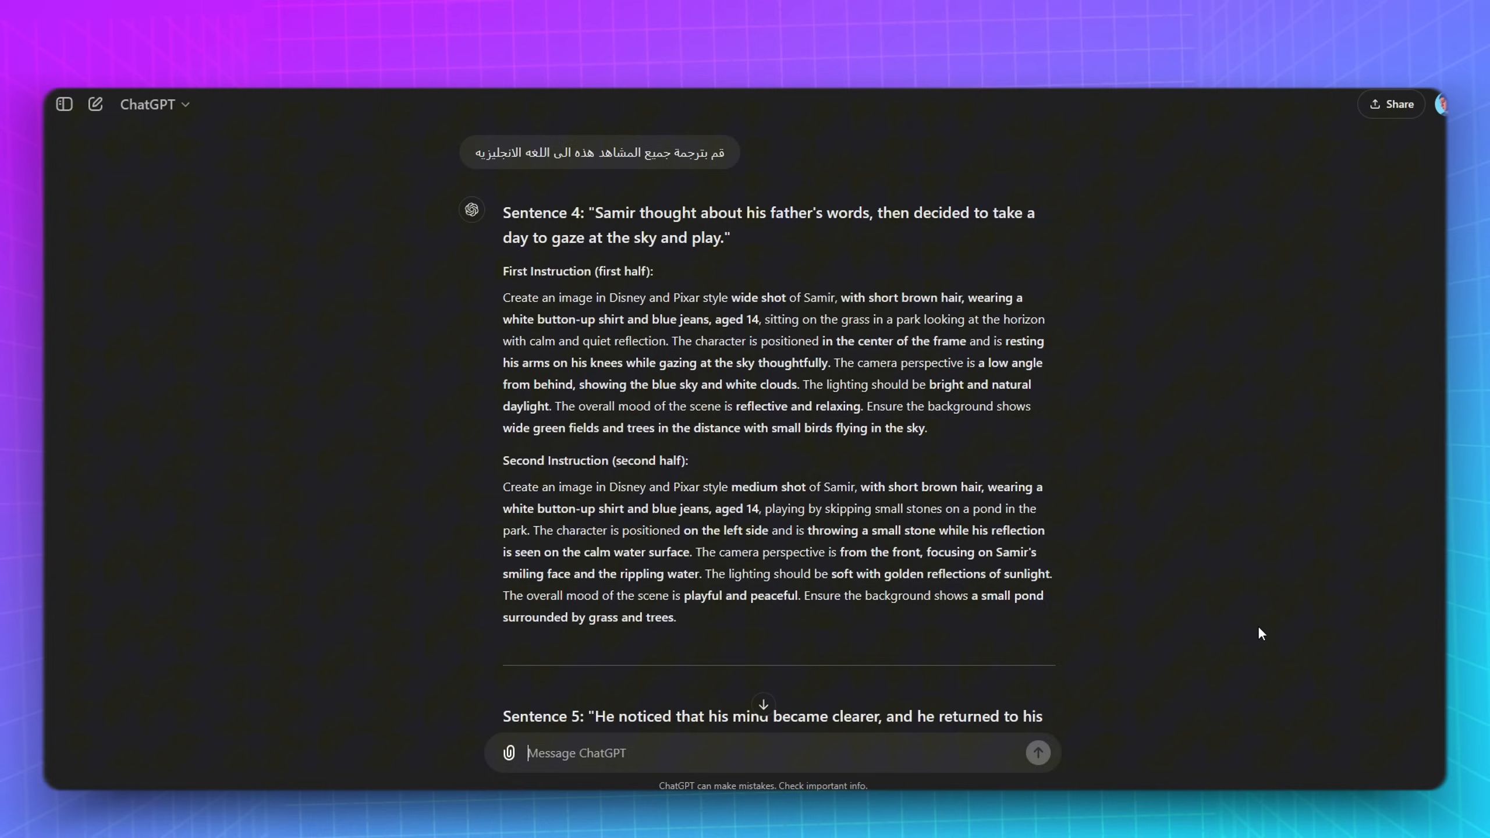
Step: Paste and send the request for detailed prompts describing the characters سامر and الاب (clothes, hair, age, eyes), and view the reply
scroll(1260, 630, up, 14)
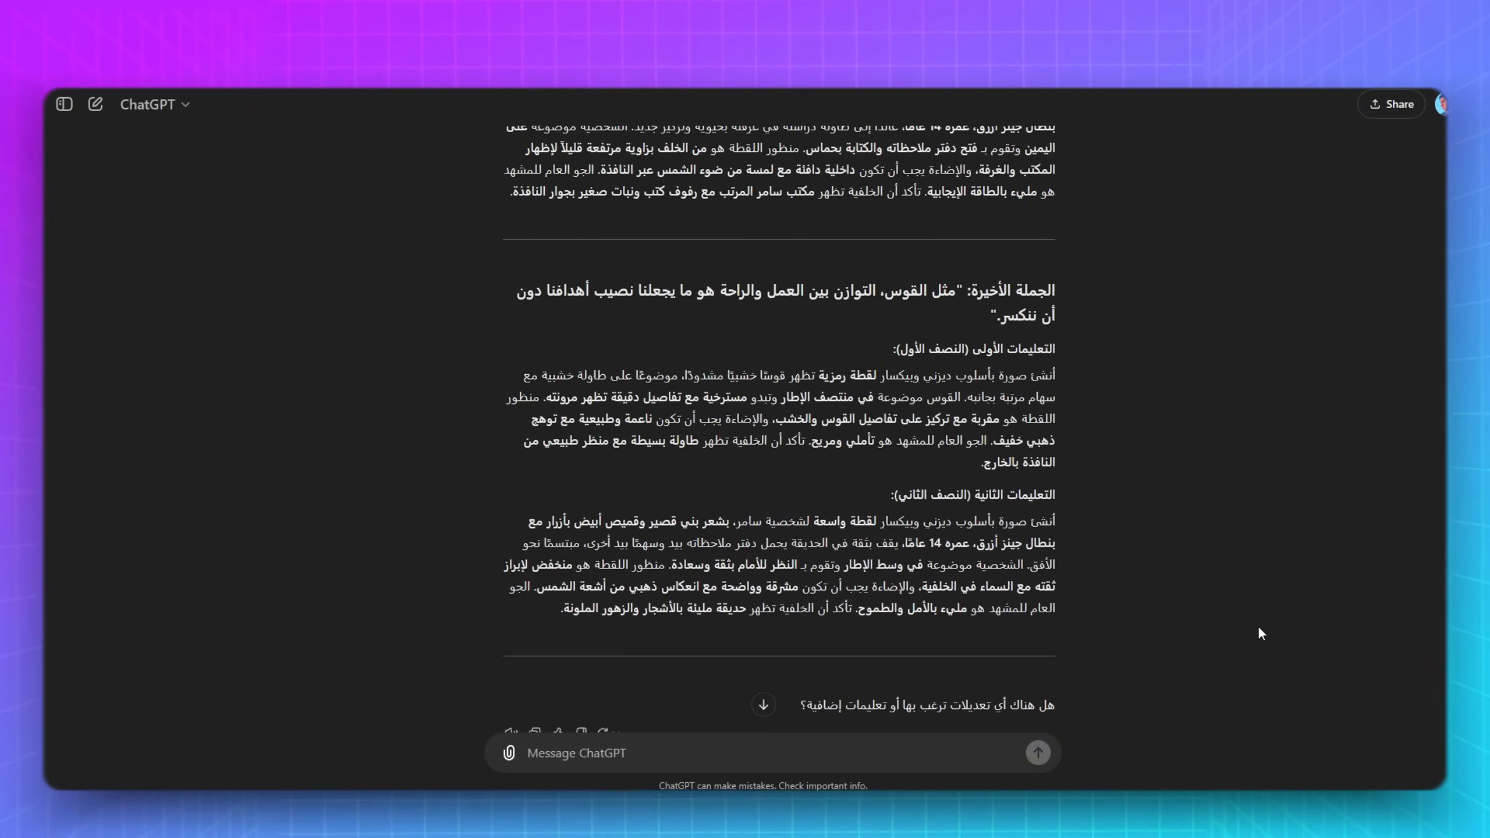
scroll(1258, 625, up, 15)
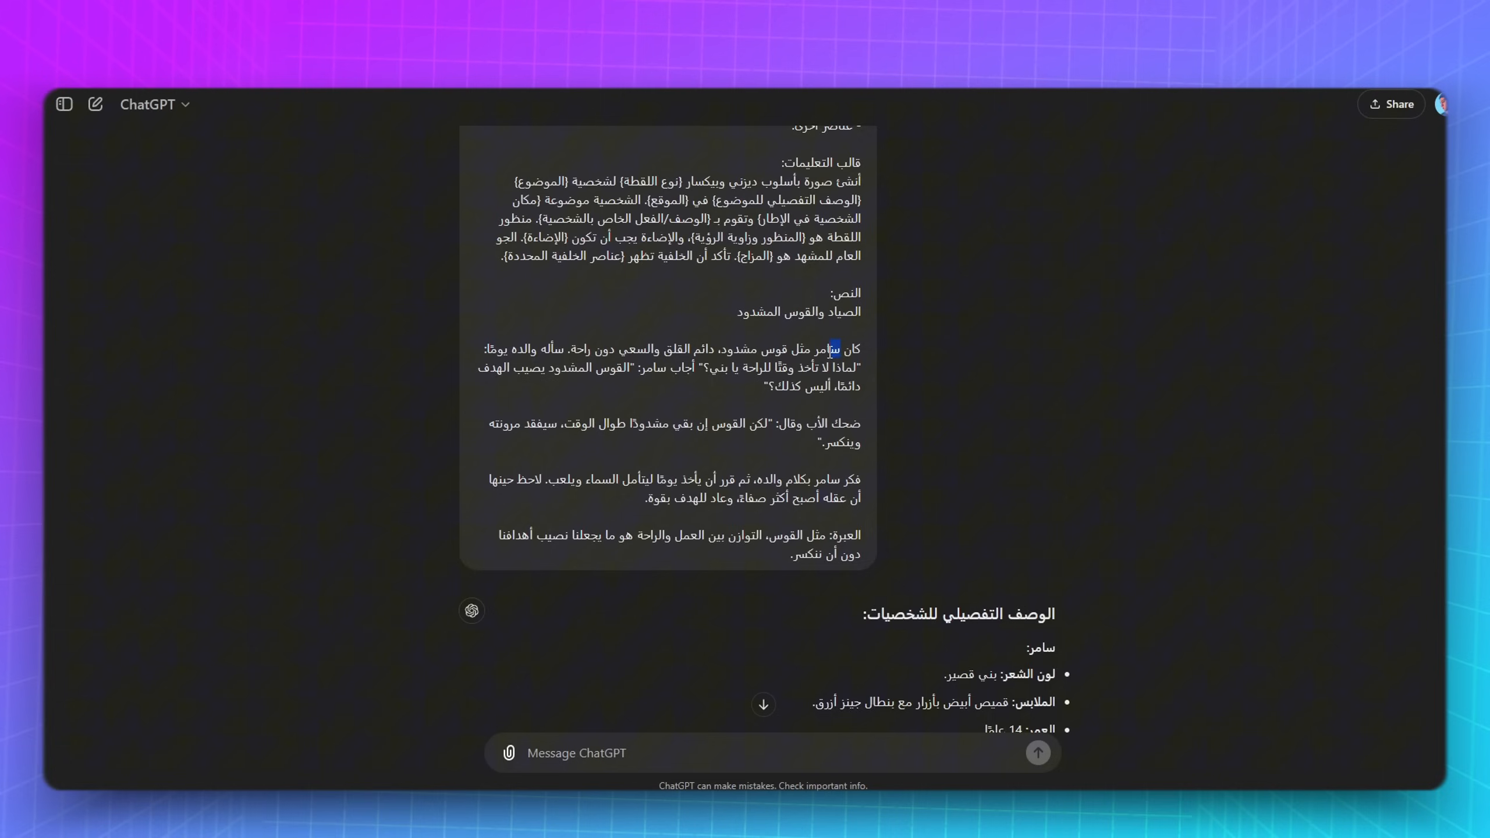
drag(830, 351, 816, 352)
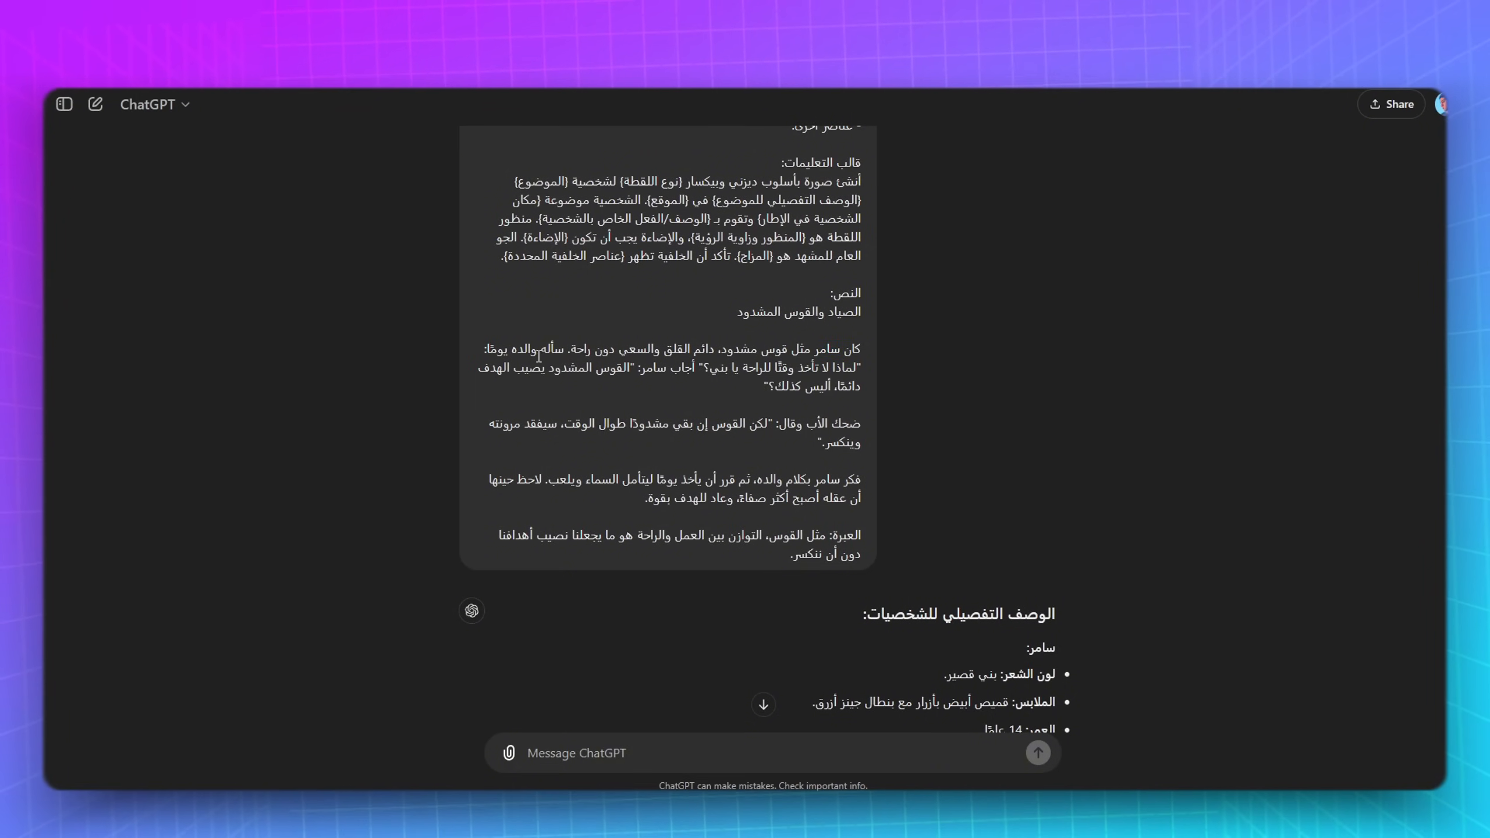
scroll(515, 356, down, 15)
right_click(759, 740)
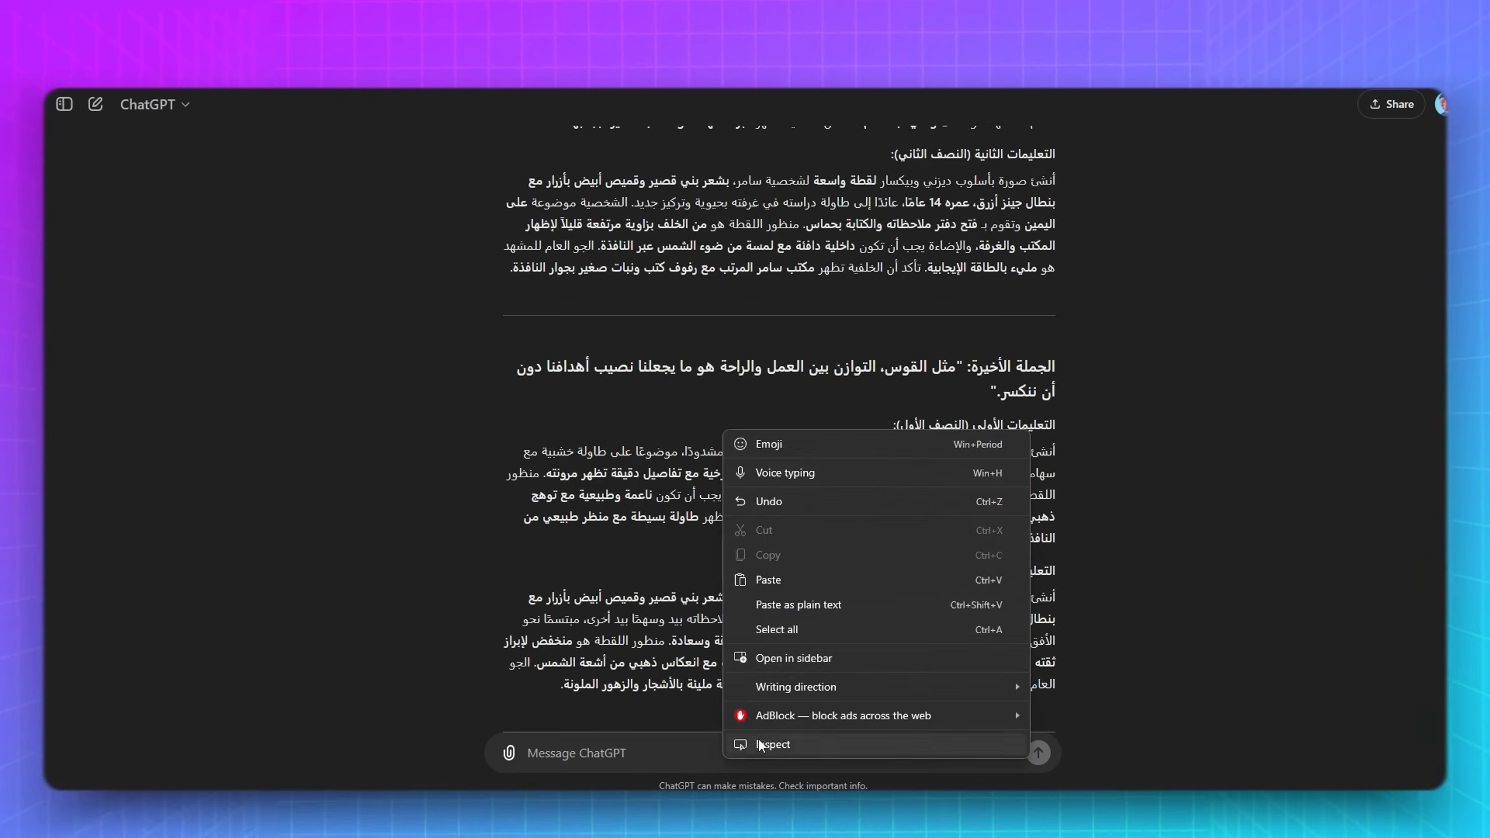
click(785, 580)
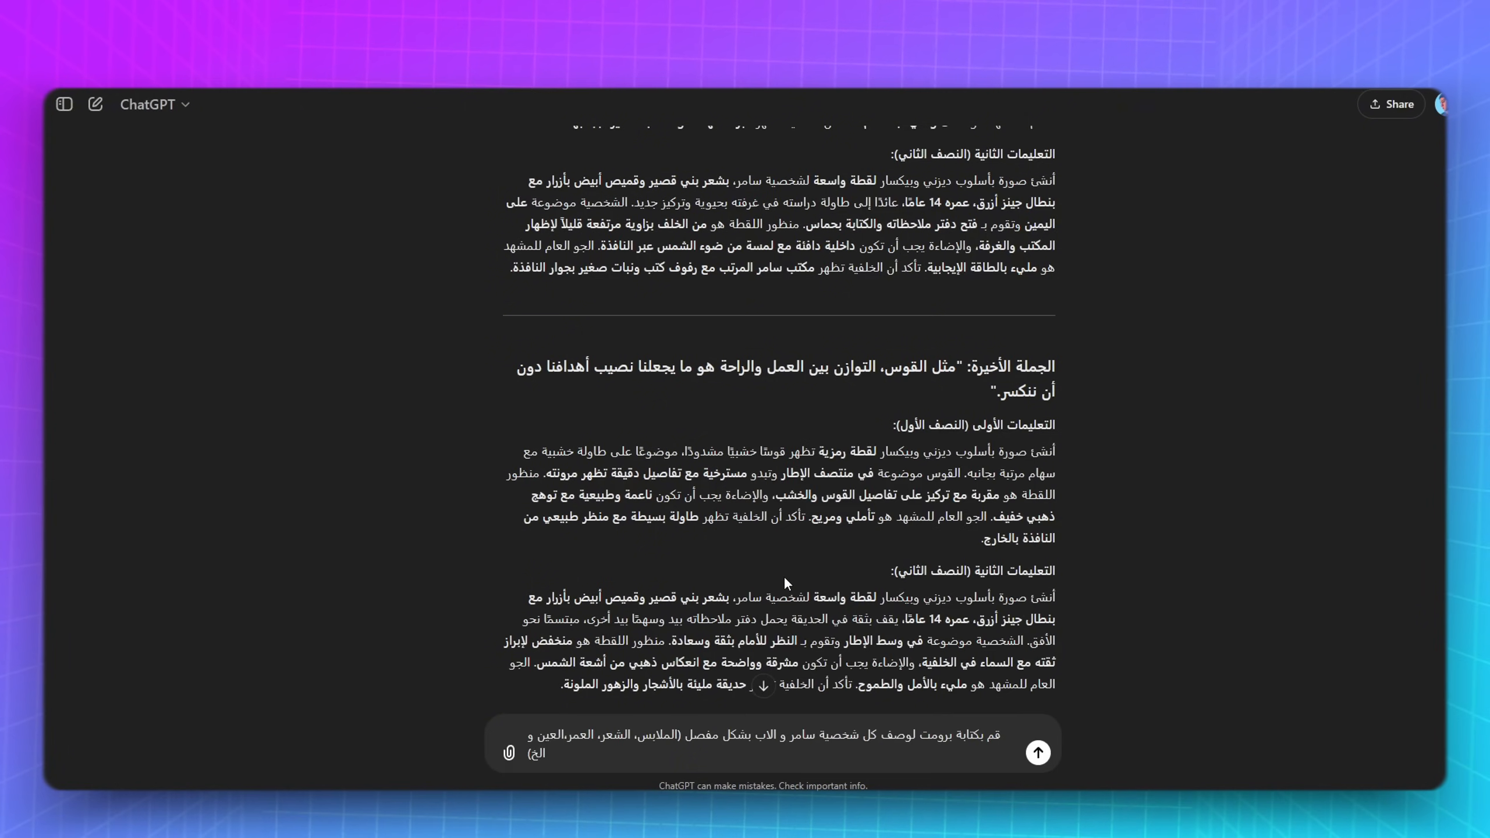
click(1038, 754)
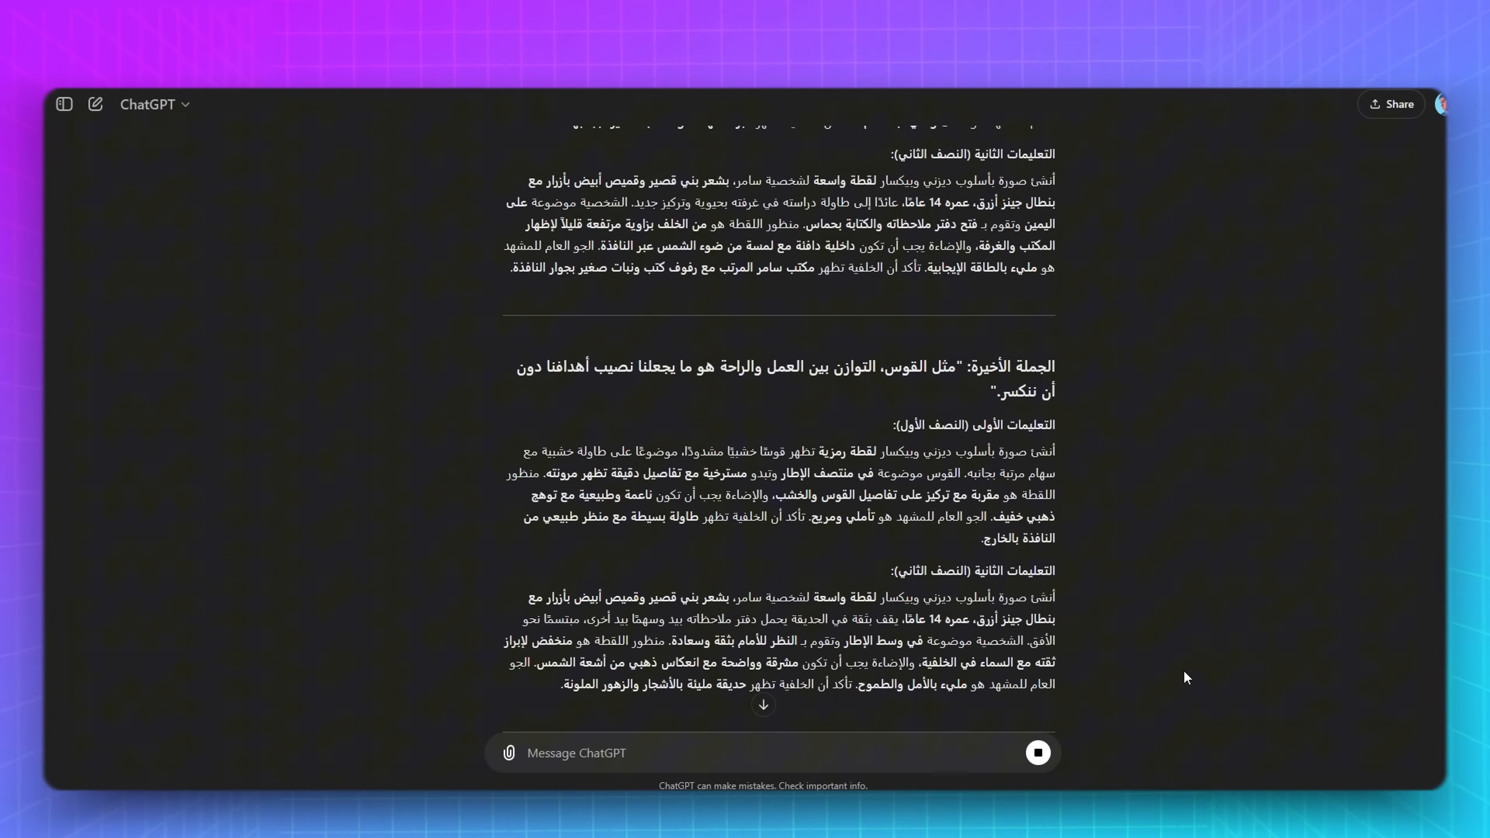
click(764, 706)
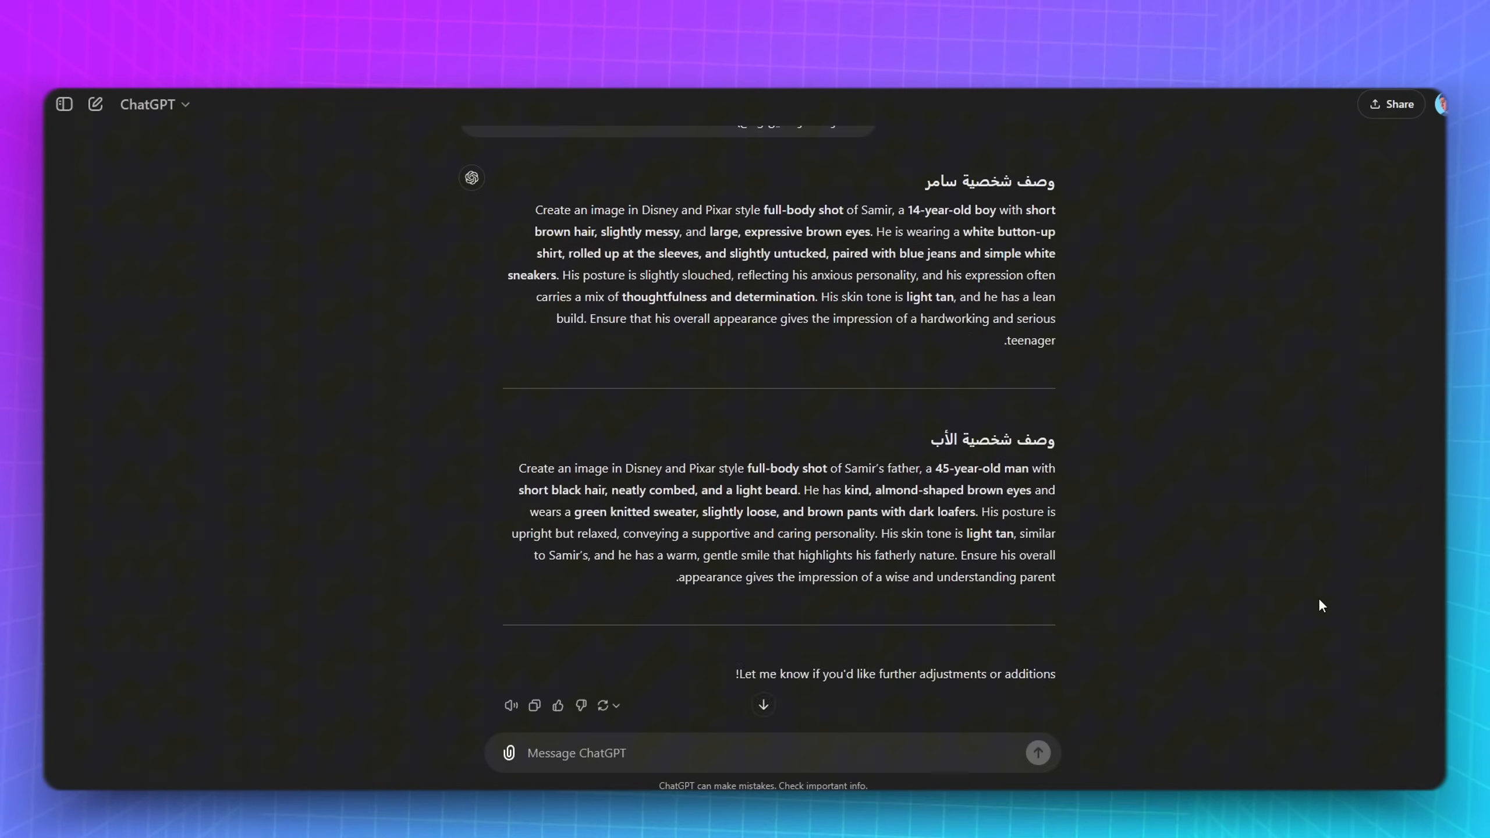
scroll(1154, 540, down, 1)
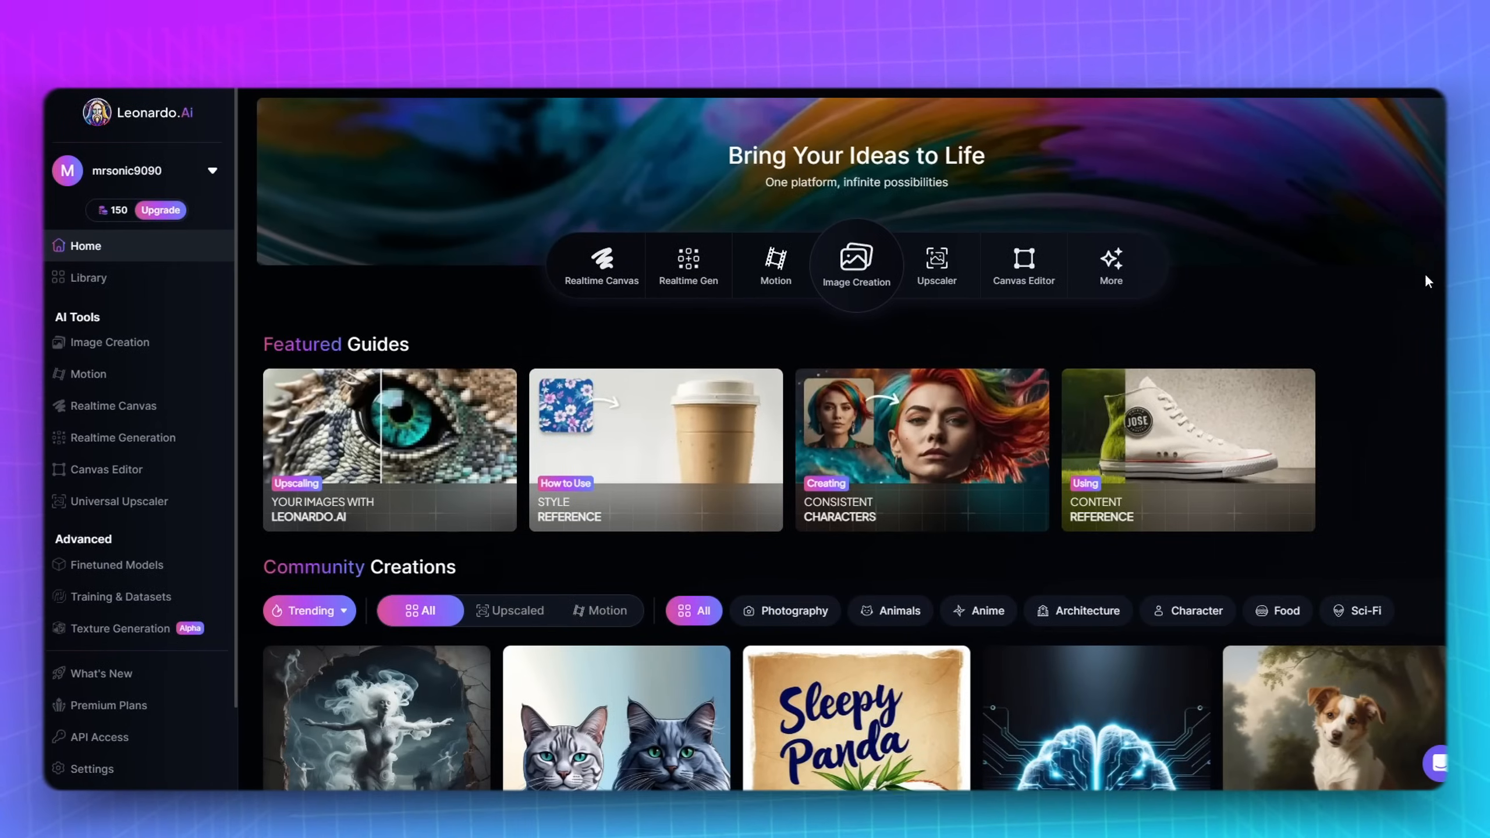
Step: Switch to Leonardo.Ai and check the account's plan and fast token details
scroll(1428, 282, down, 5)
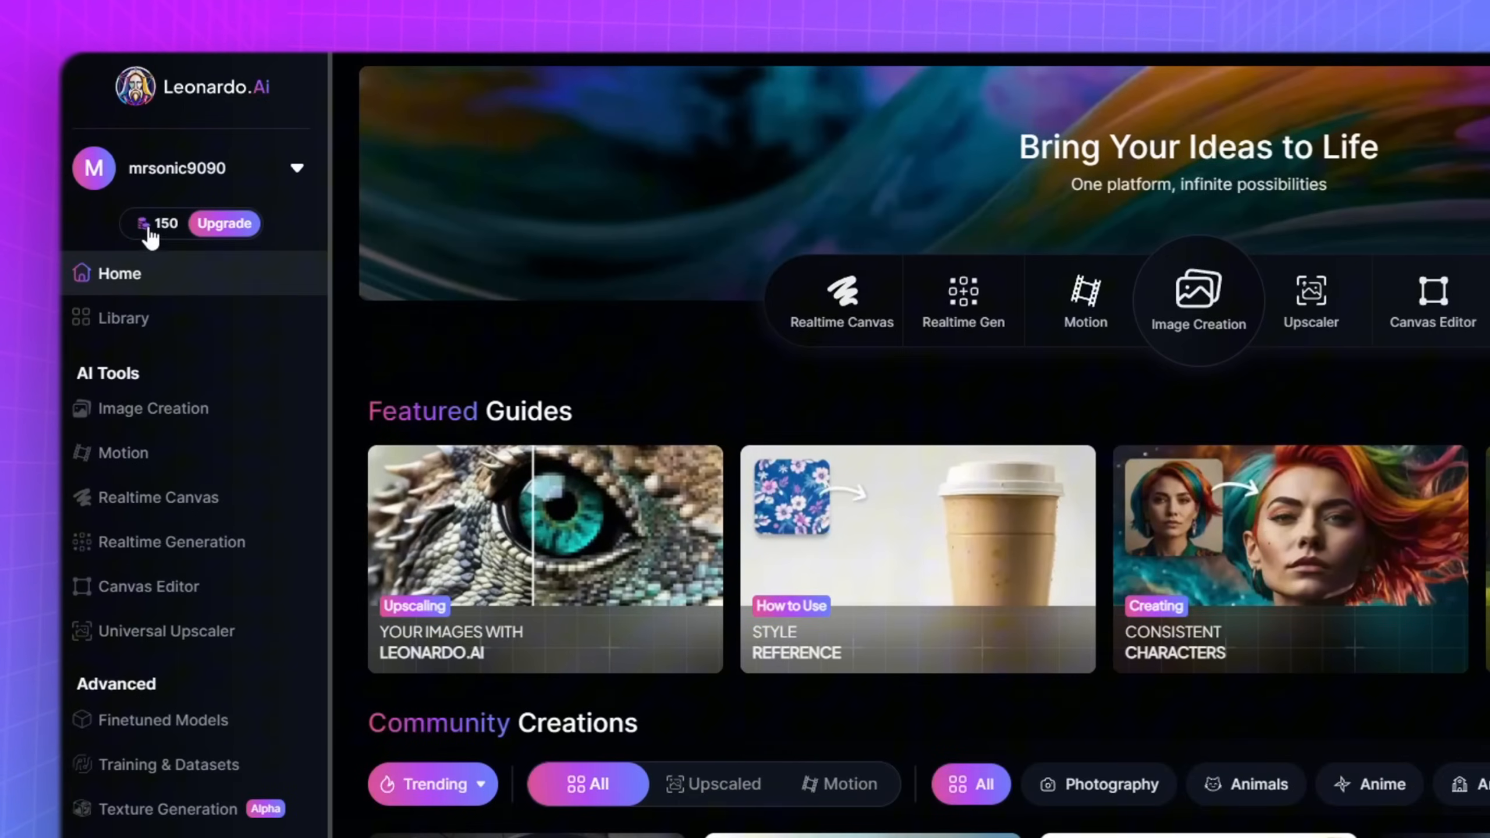
mouse_move(158, 238)
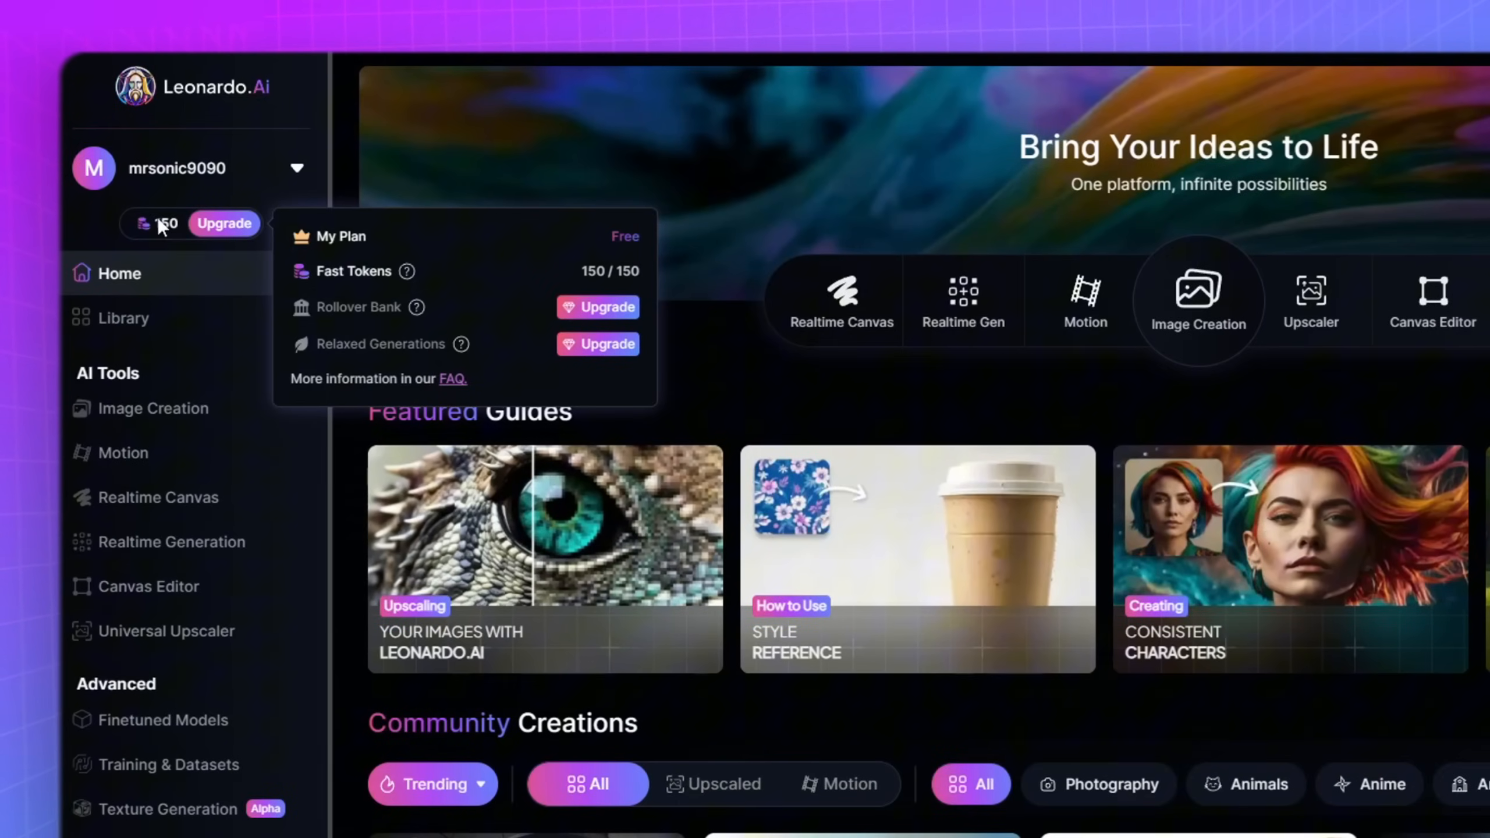
click(223, 223)
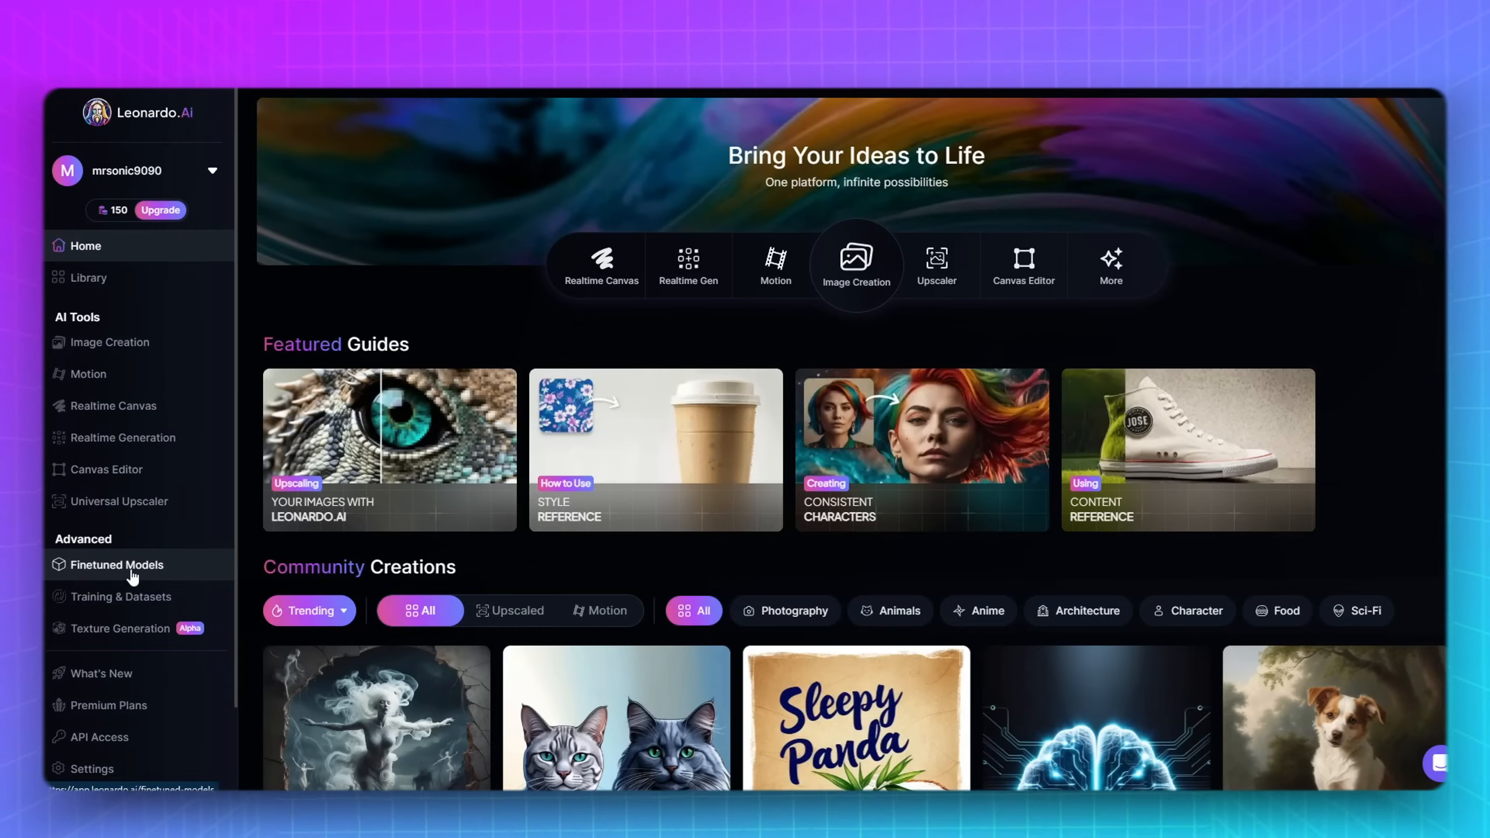
Step: Find the 3D Animation Style model among the finetuned platform models and open image creation with it
click(110, 573)
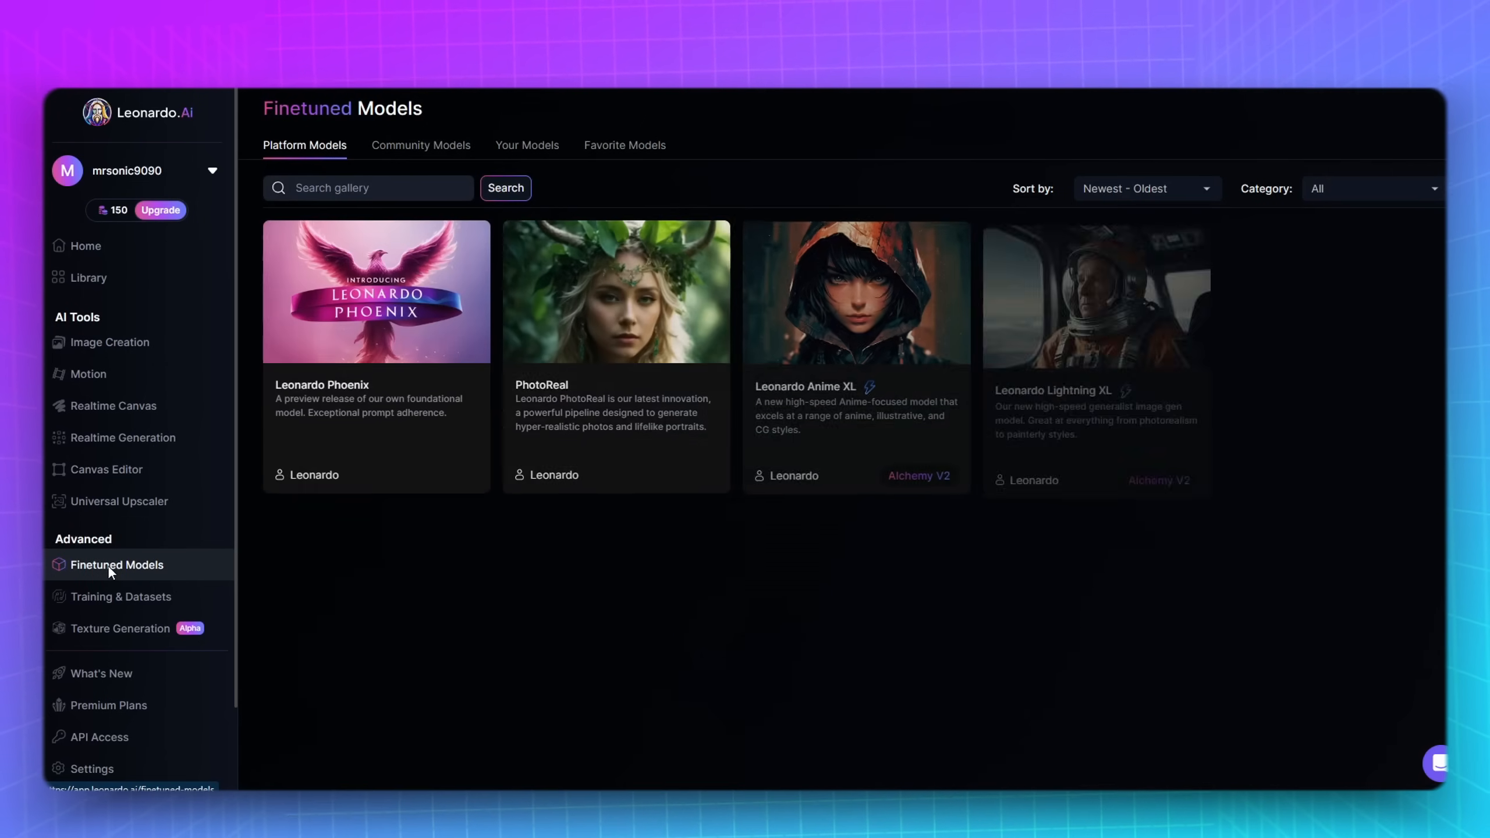
scroll(619, 582, down, 5)
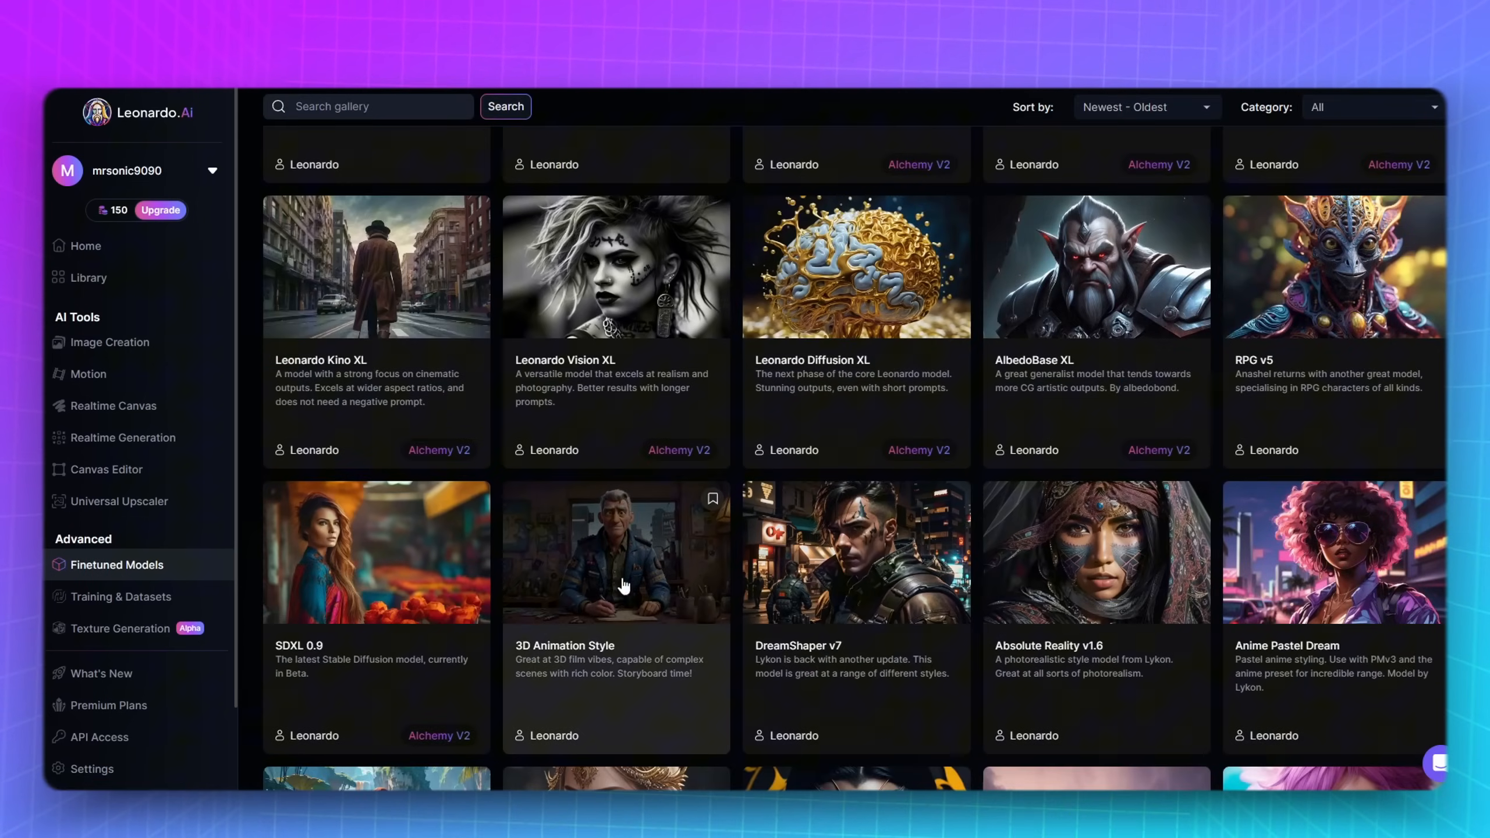
click(604, 649)
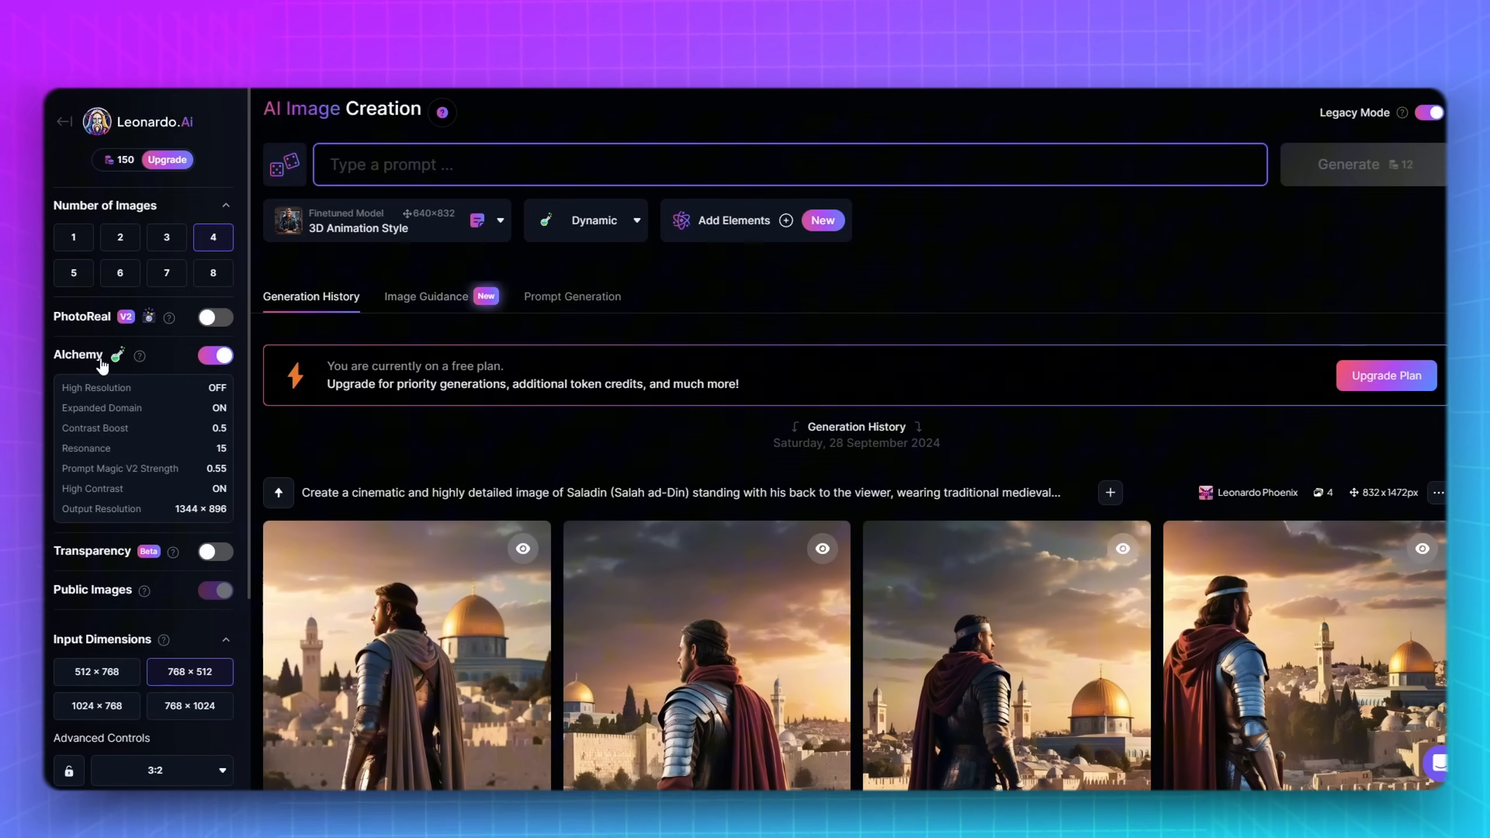
Step: Compare the generation settings with Alchemy on and off, and leave Alchemy turned off
click(216, 357)
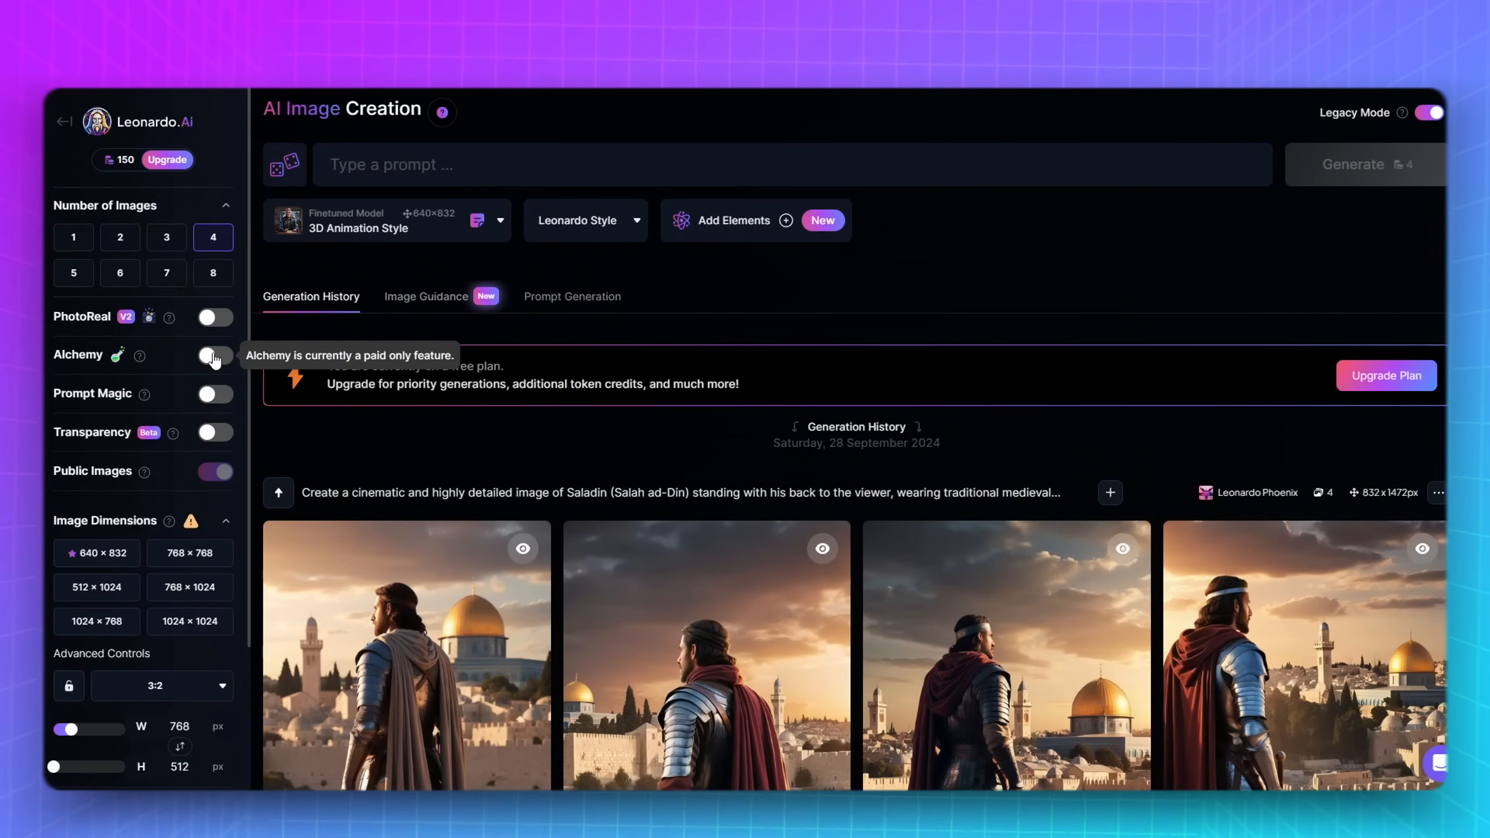
click(216, 356)
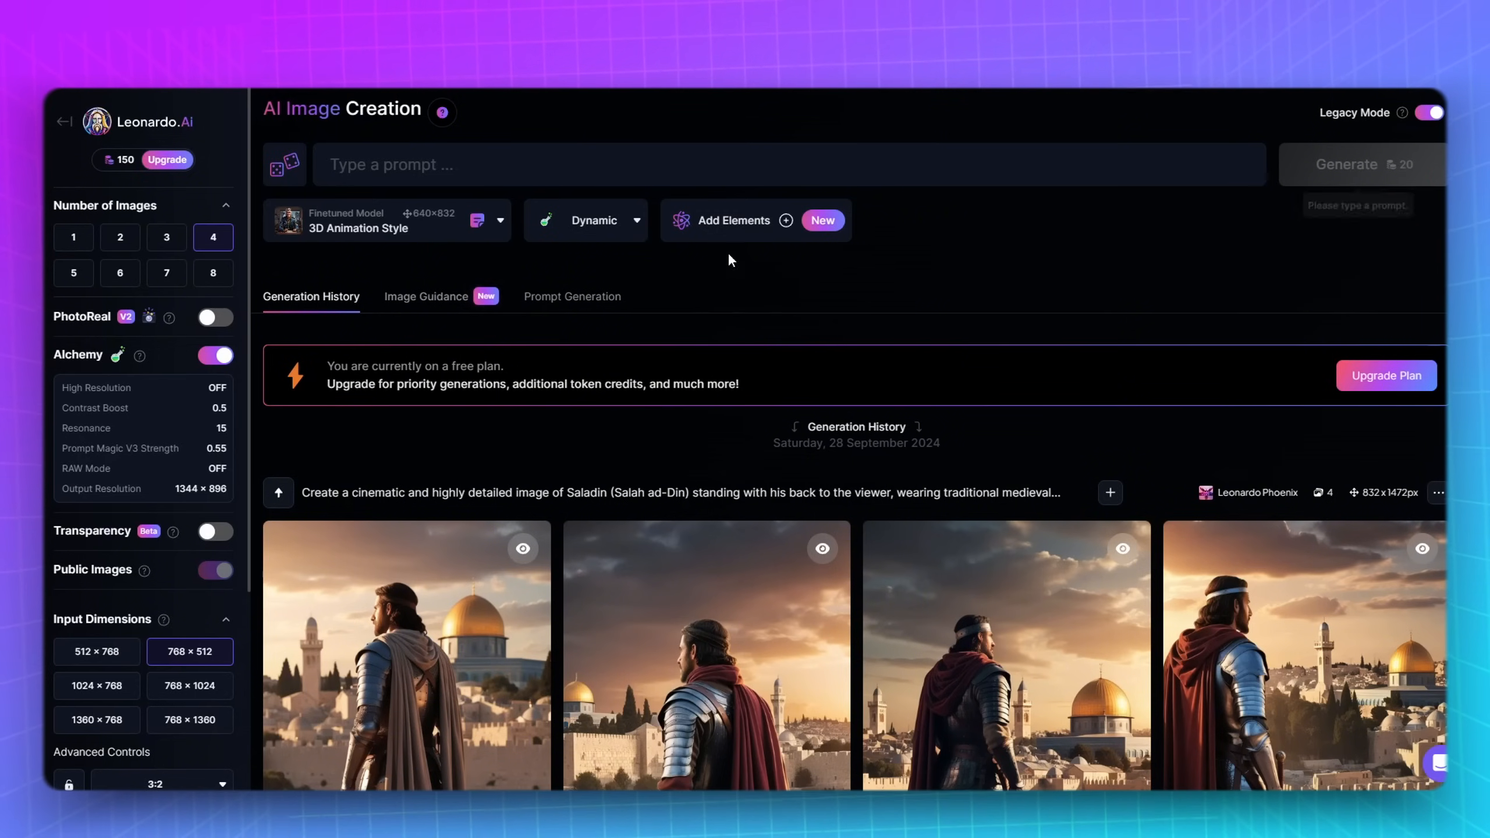
click(216, 356)
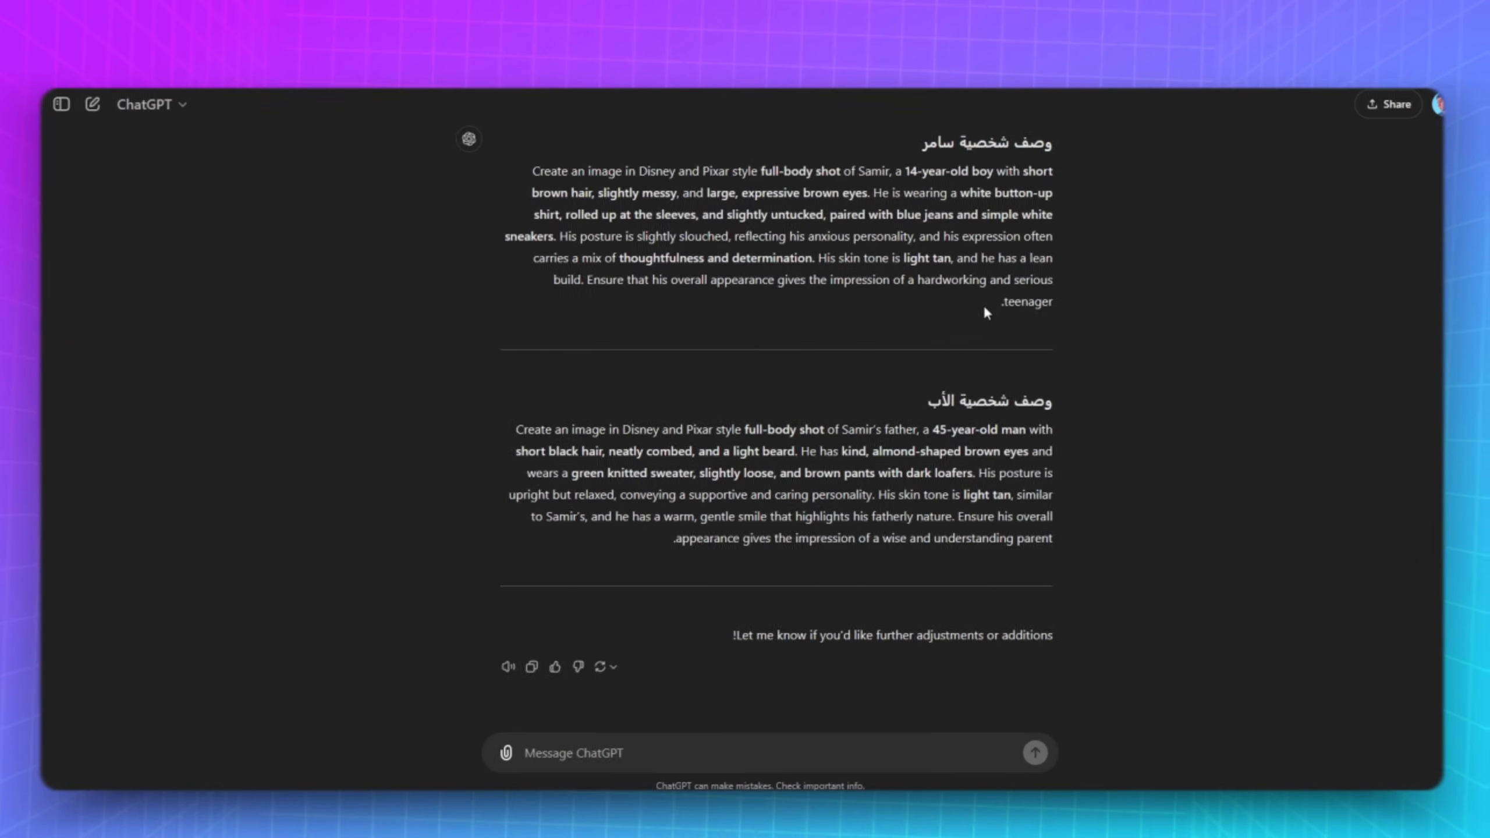
Step: Copy the English full-body description under "وصف شخصية سامر" from ChatGPT and paste it as the Leonardo.Ai image prompt
drag(991, 302, 1111, 162)
key(super+c)
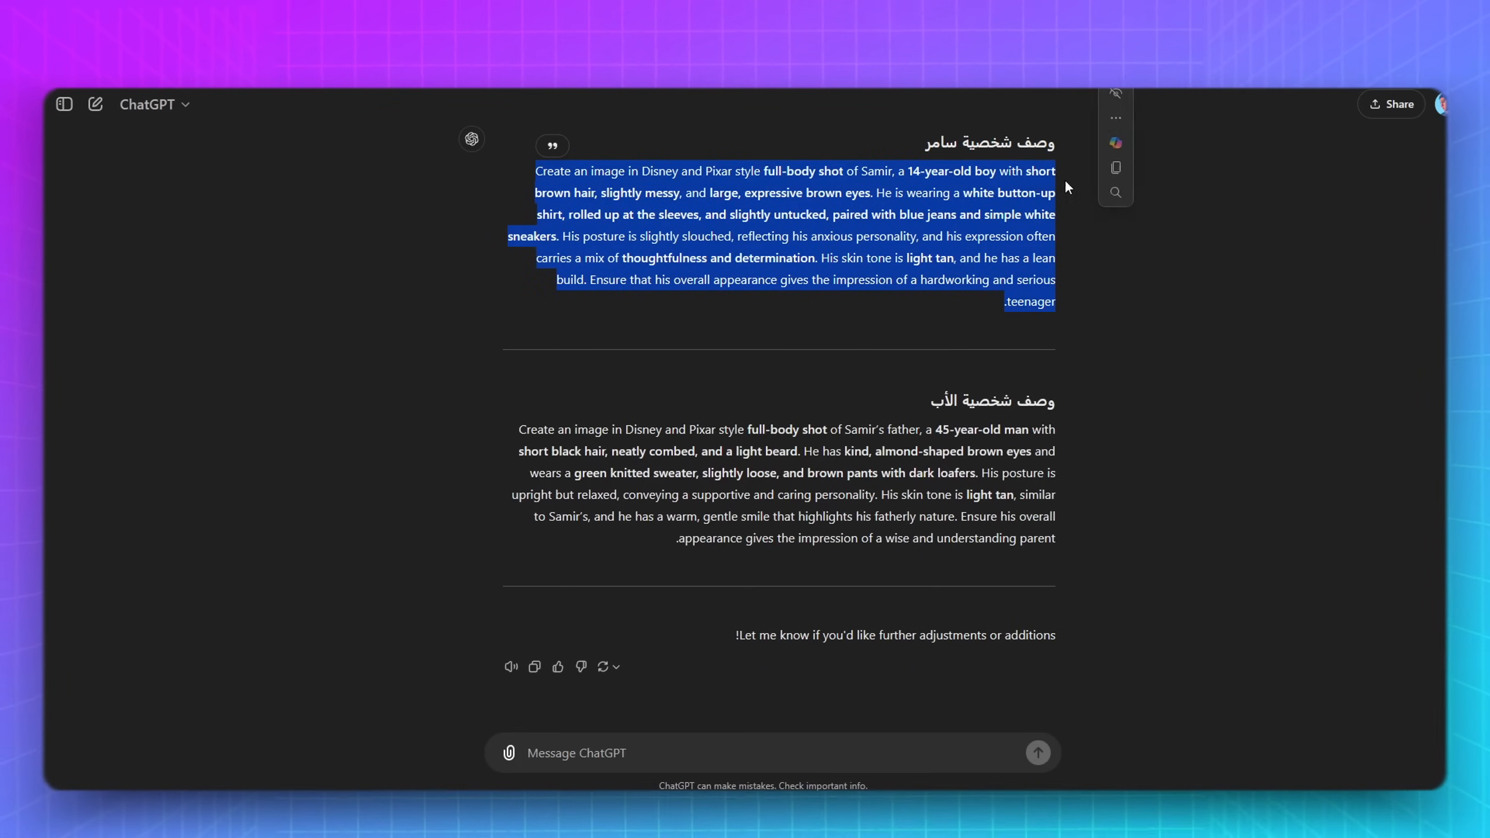
right_click(1017, 185)
click(1060, 198)
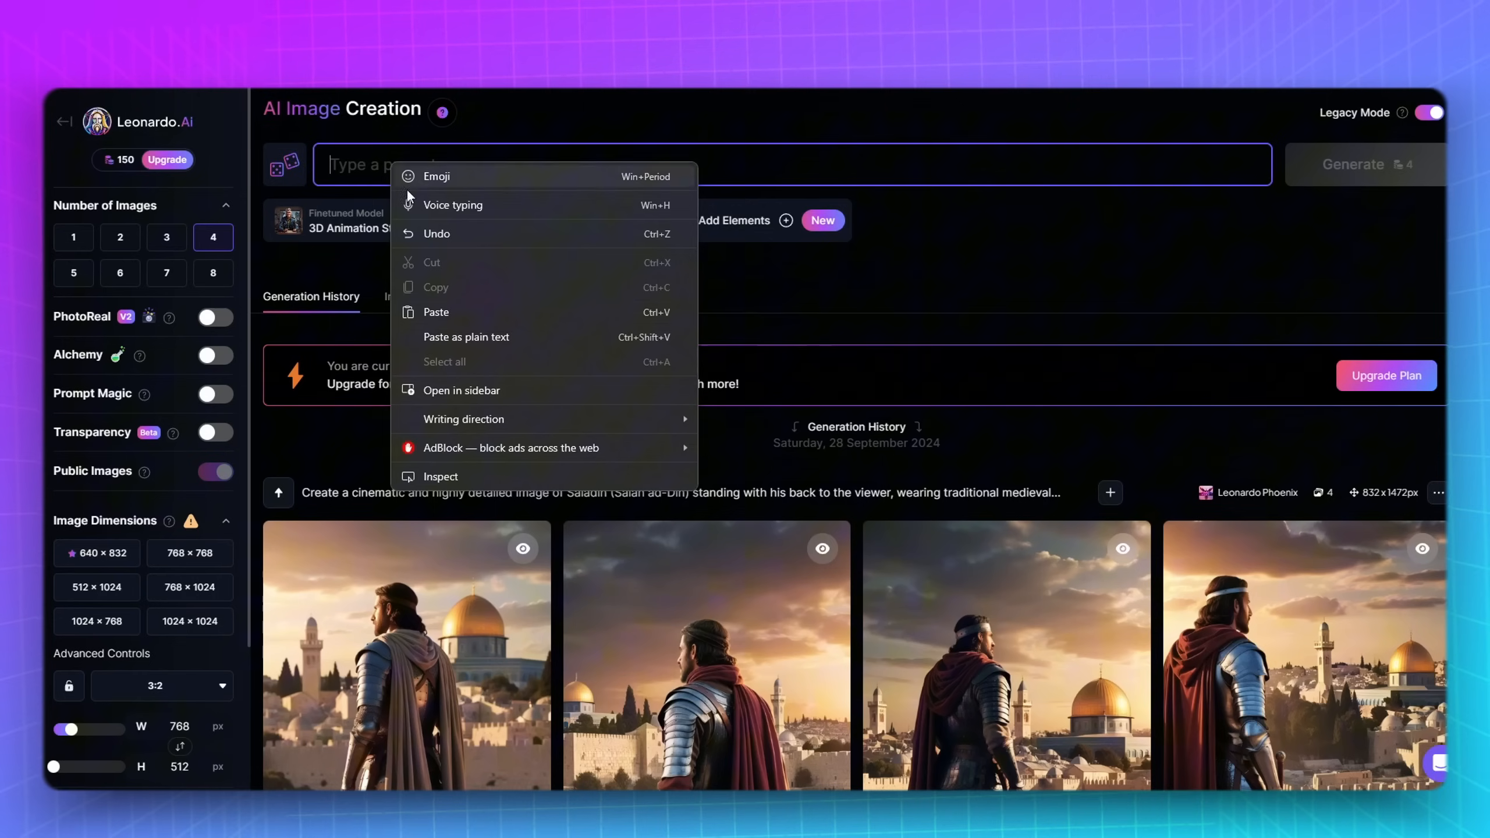
click(447, 305)
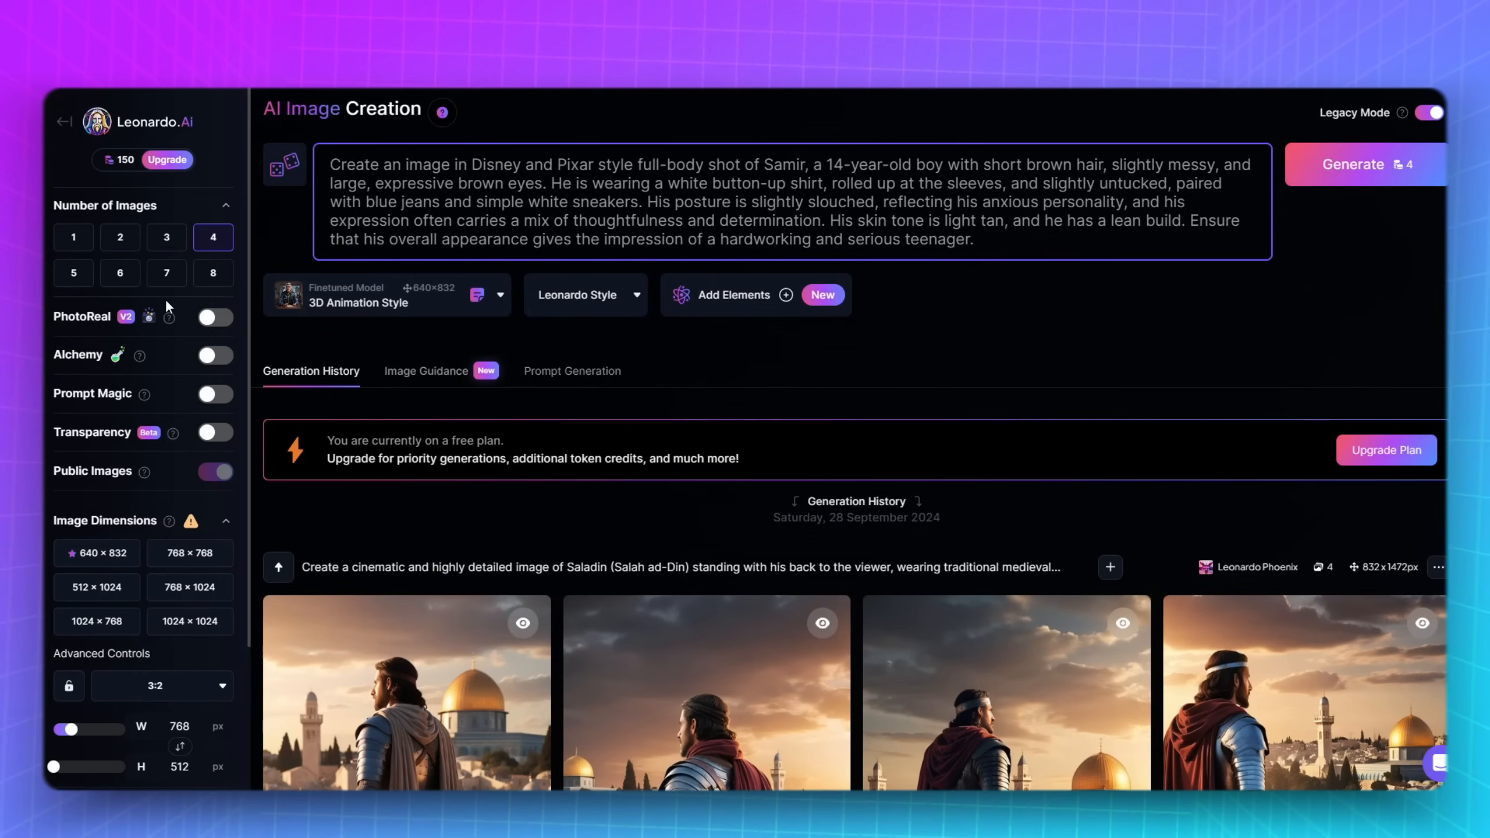
Step: Set the aspect ratio of the generated images to 9:16
scroll(139, 340, down, 3)
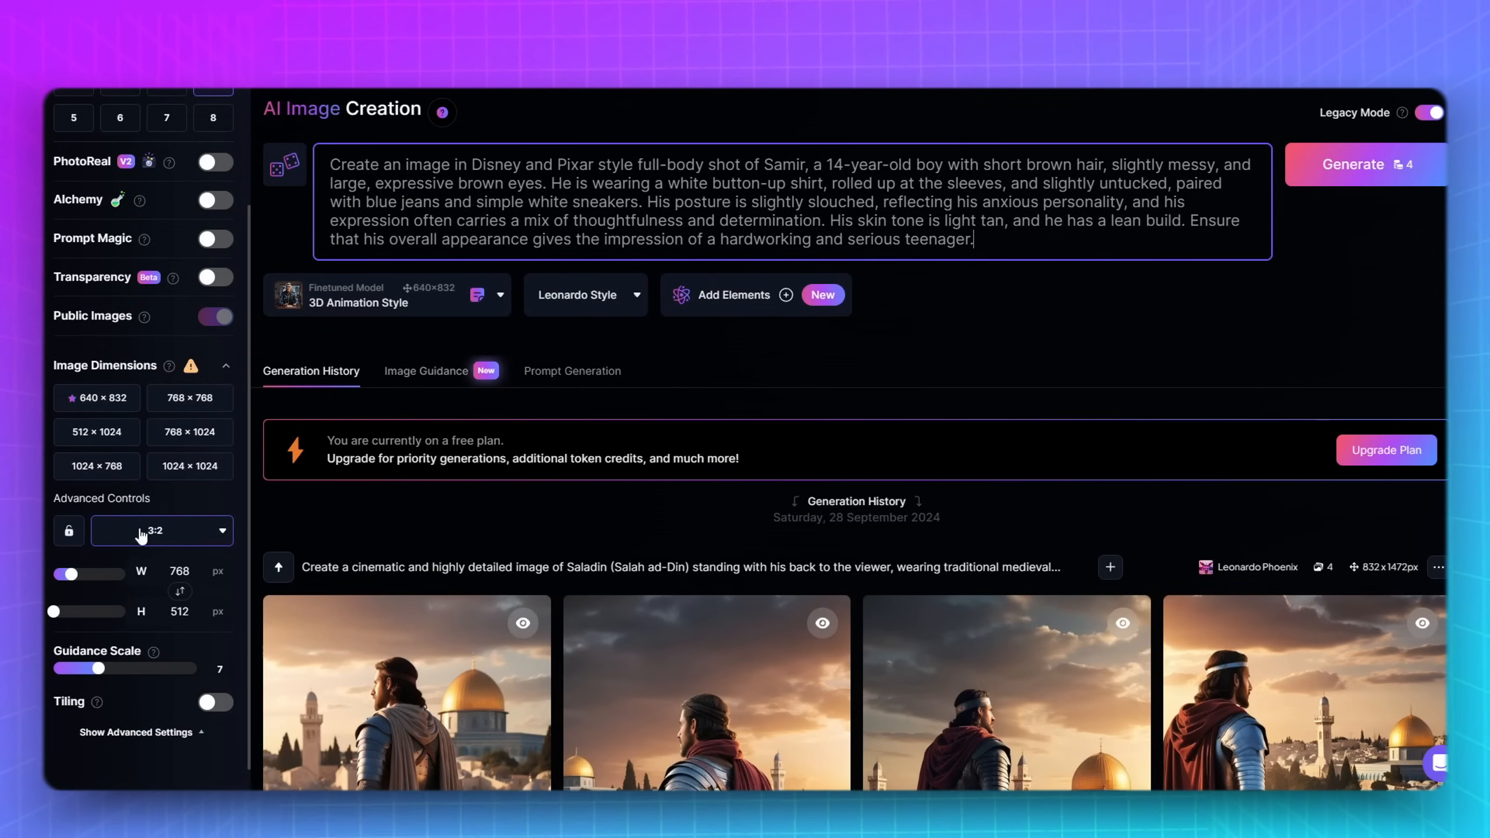
click(163, 537)
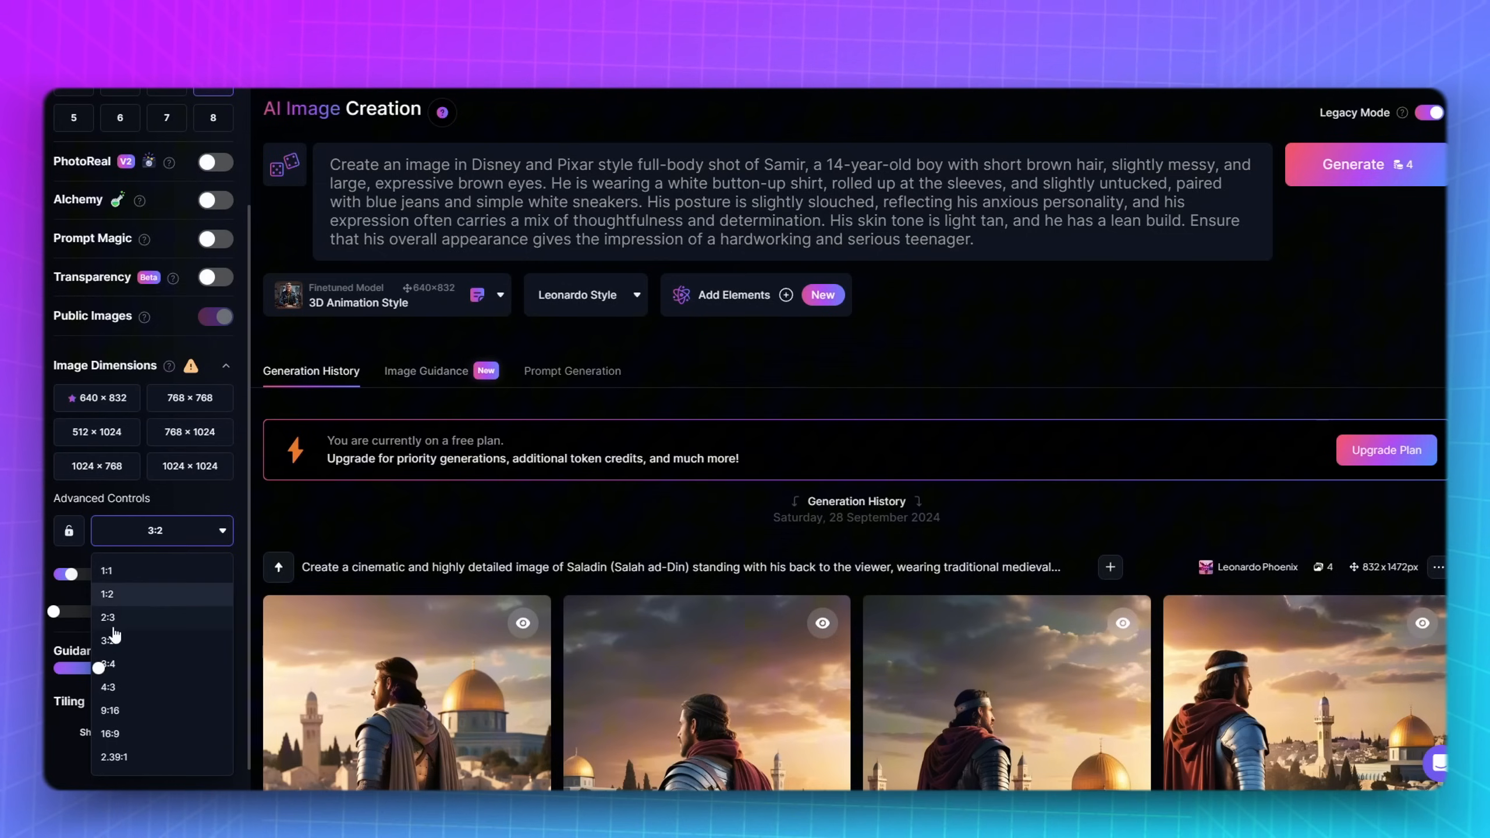
click(120, 712)
scroll(175, 470, up, 3)
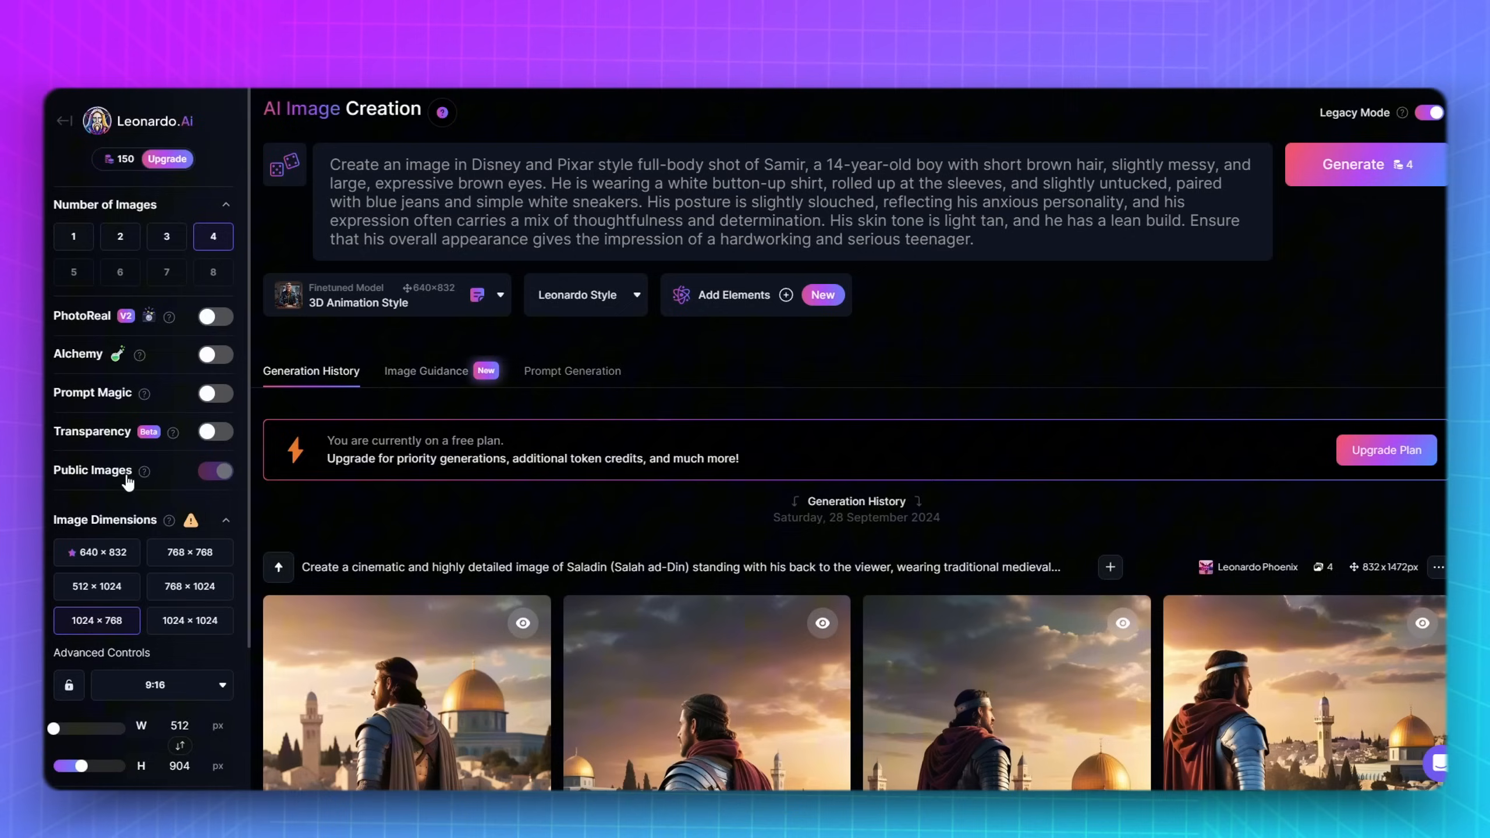
Step: Generate four images of the boy character from the prompt, then generate a second set of four
click(1367, 179)
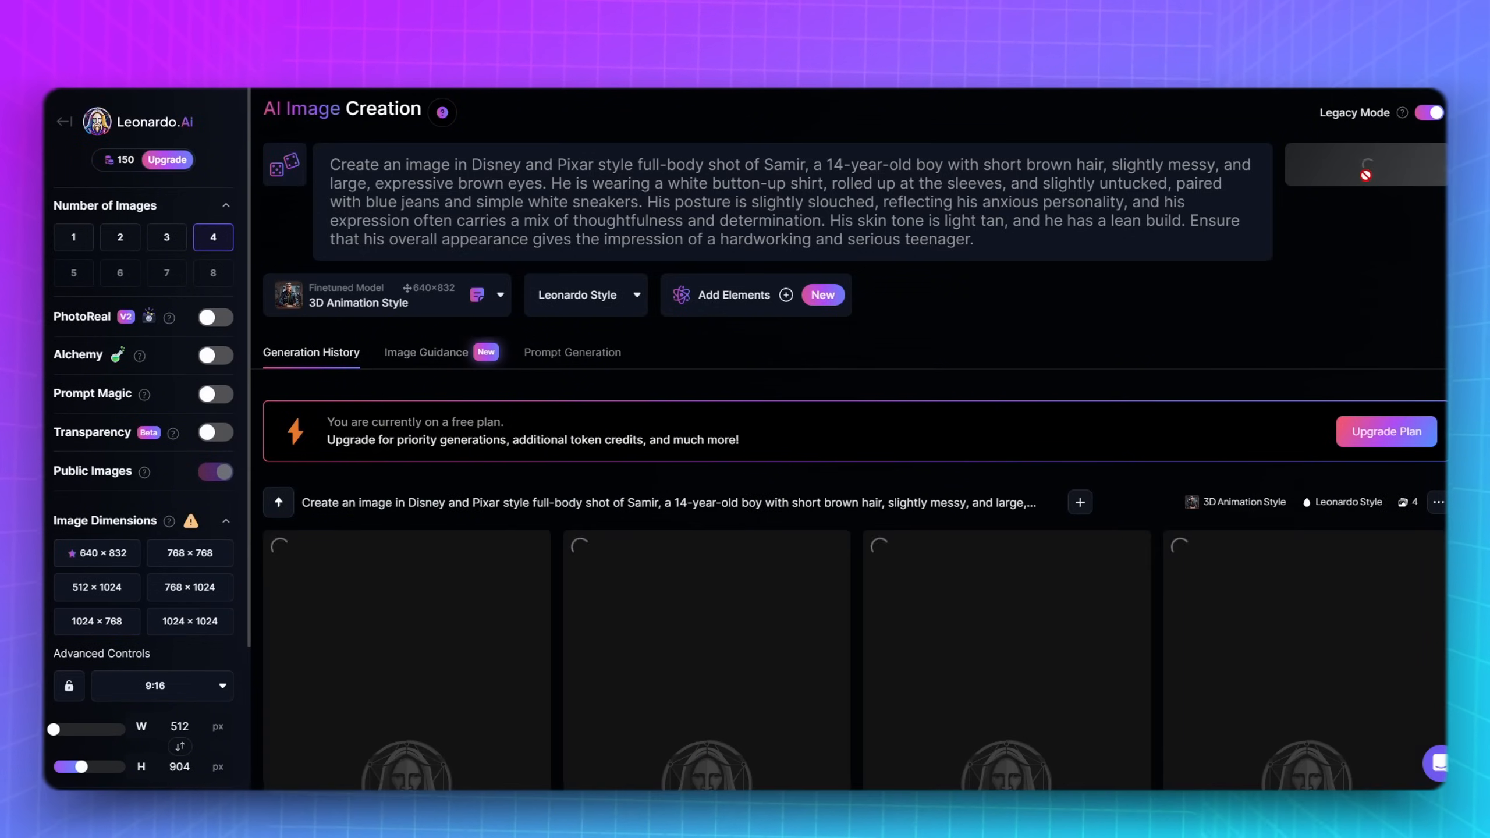
scroll(1298, 478, down, 5)
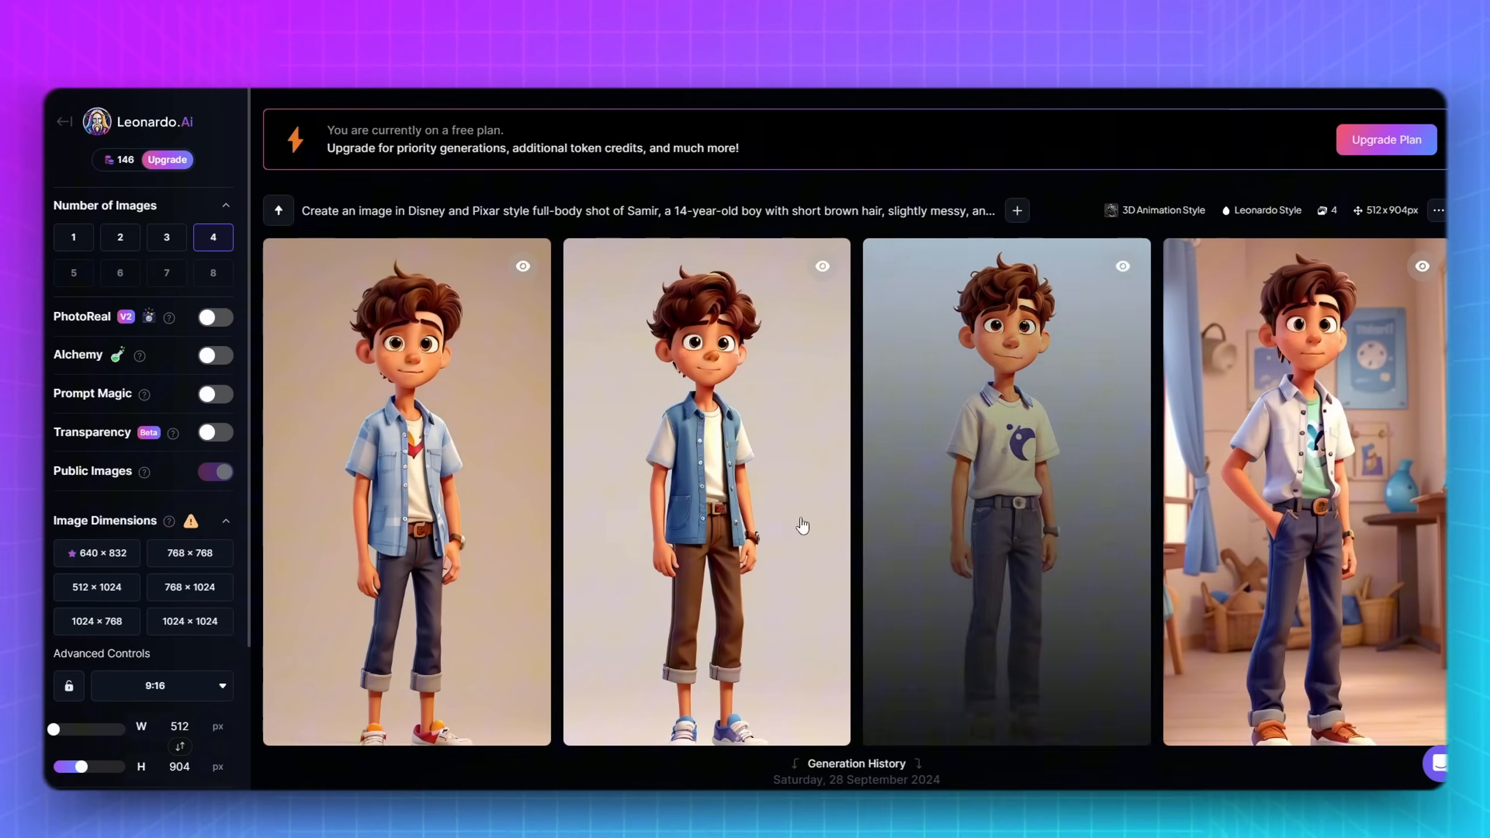
click(1109, 457)
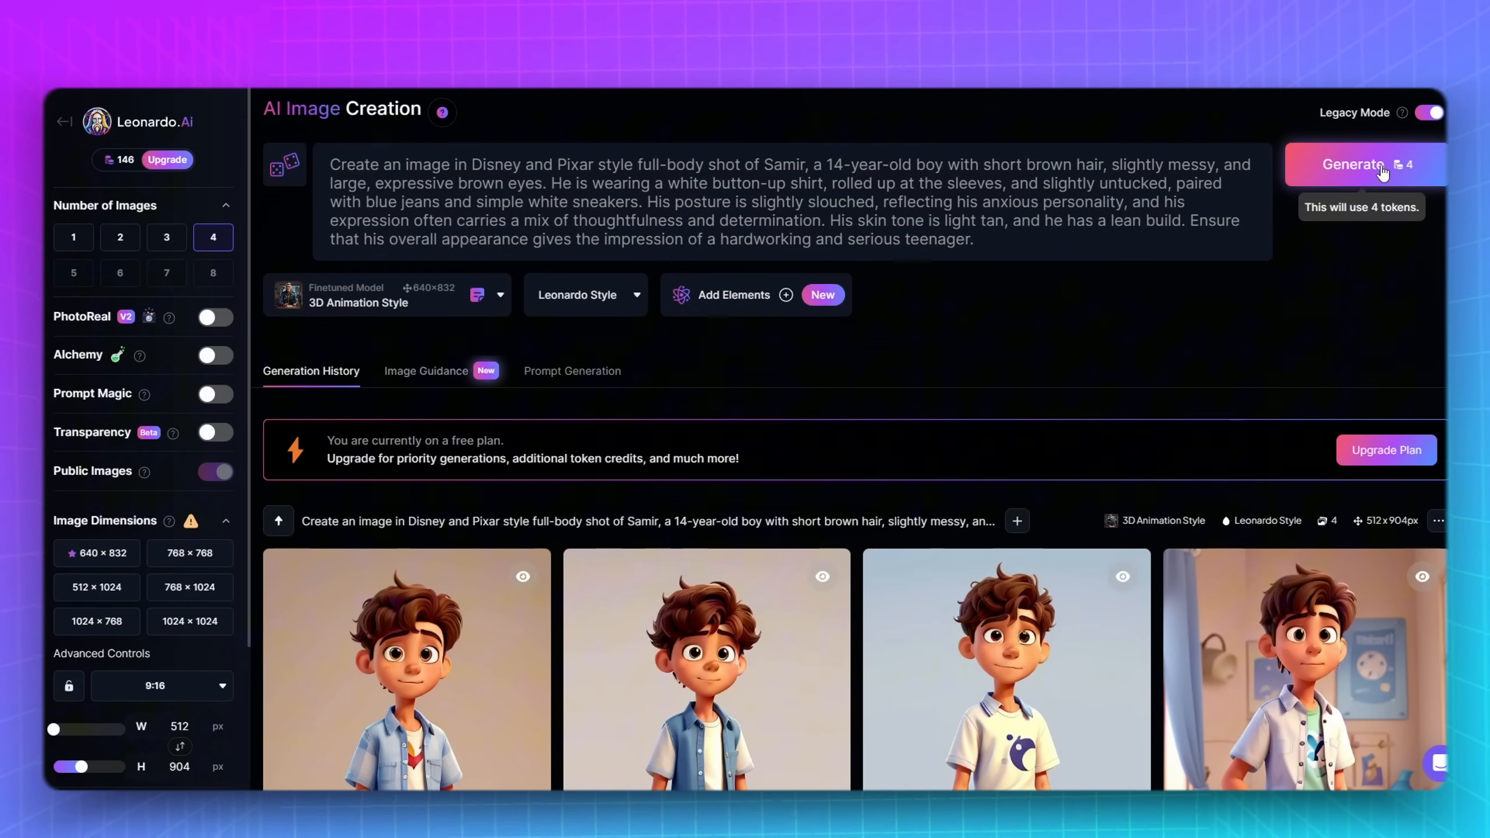
click(1382, 170)
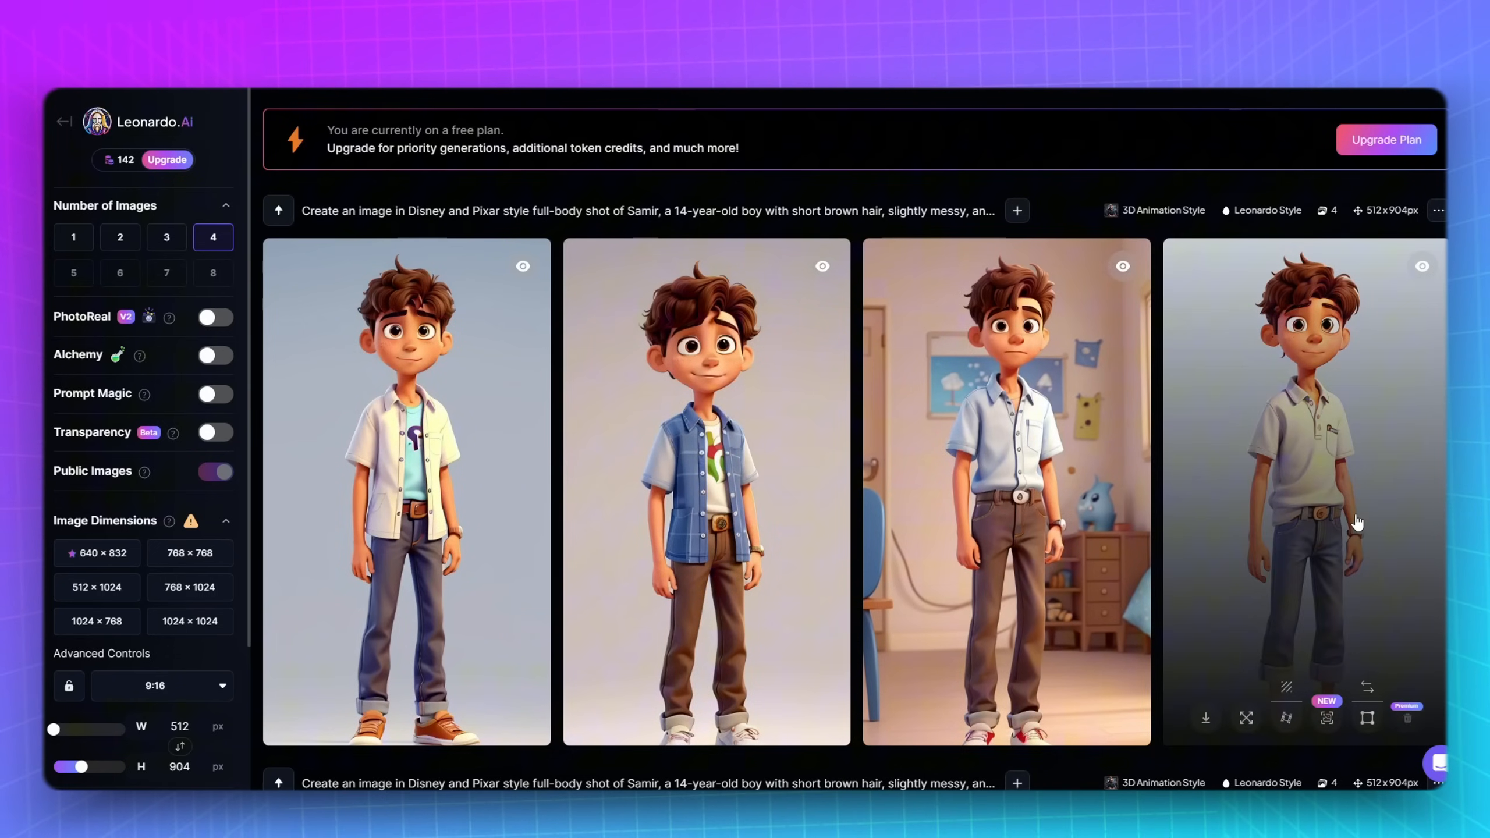
Step: Generate images of the father from the ChatGPT description under "وصف شخصية الأب" and download the one with the buttoned green cardigan
drag(663, 552, 1078, 442)
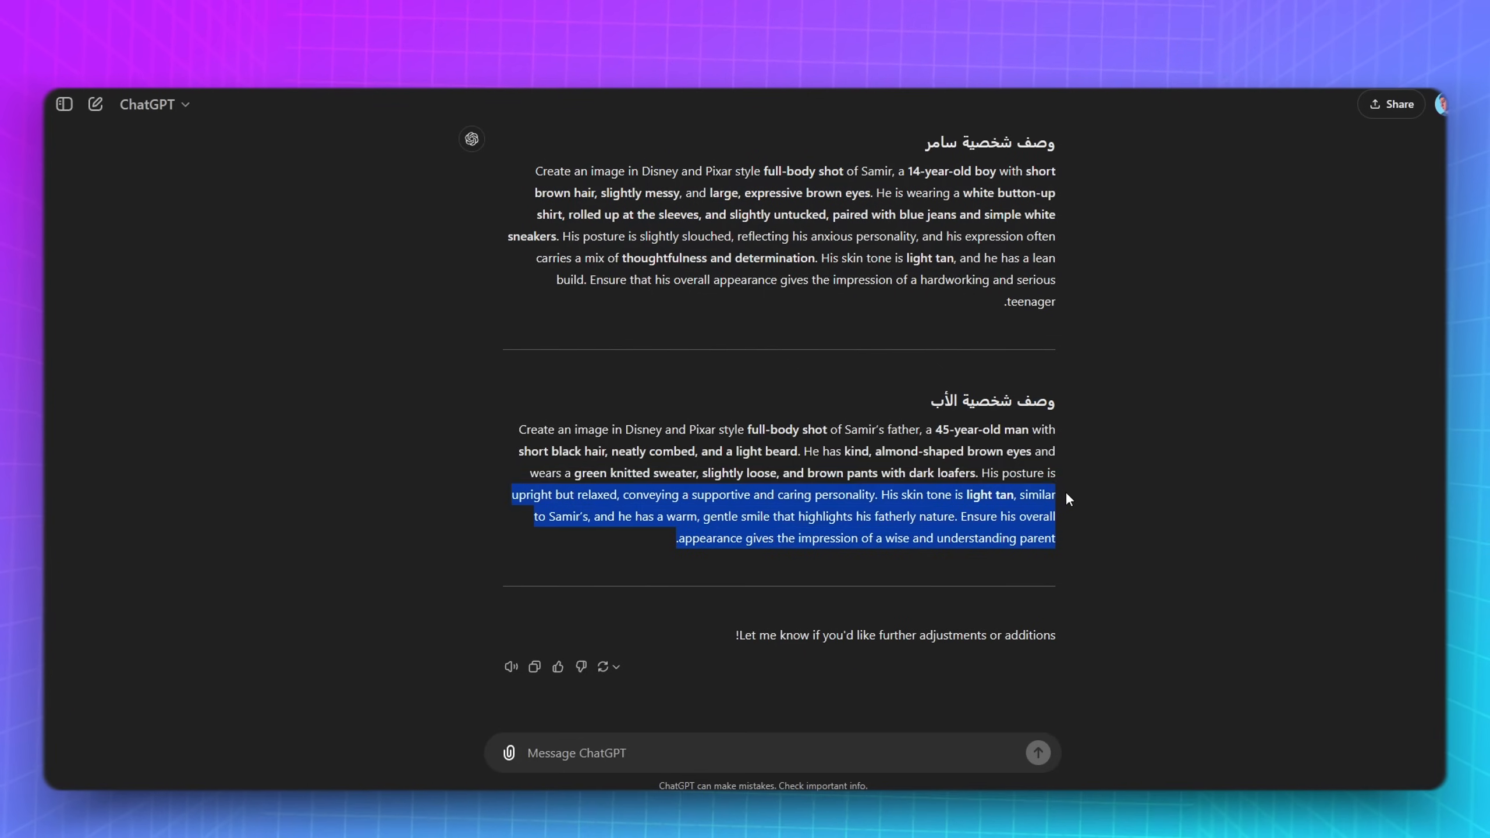
right_click(980, 445)
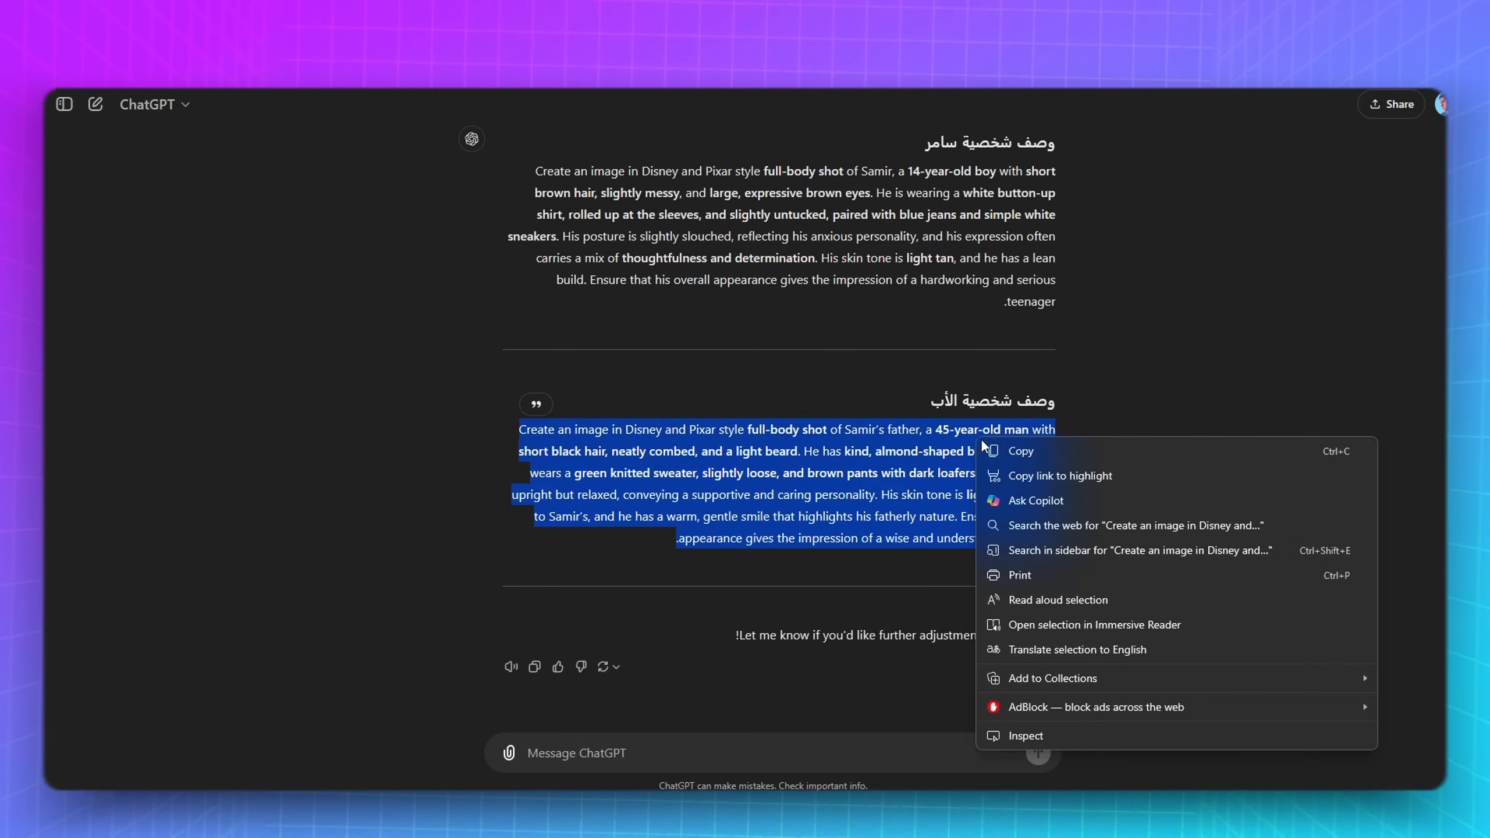
click(1014, 450)
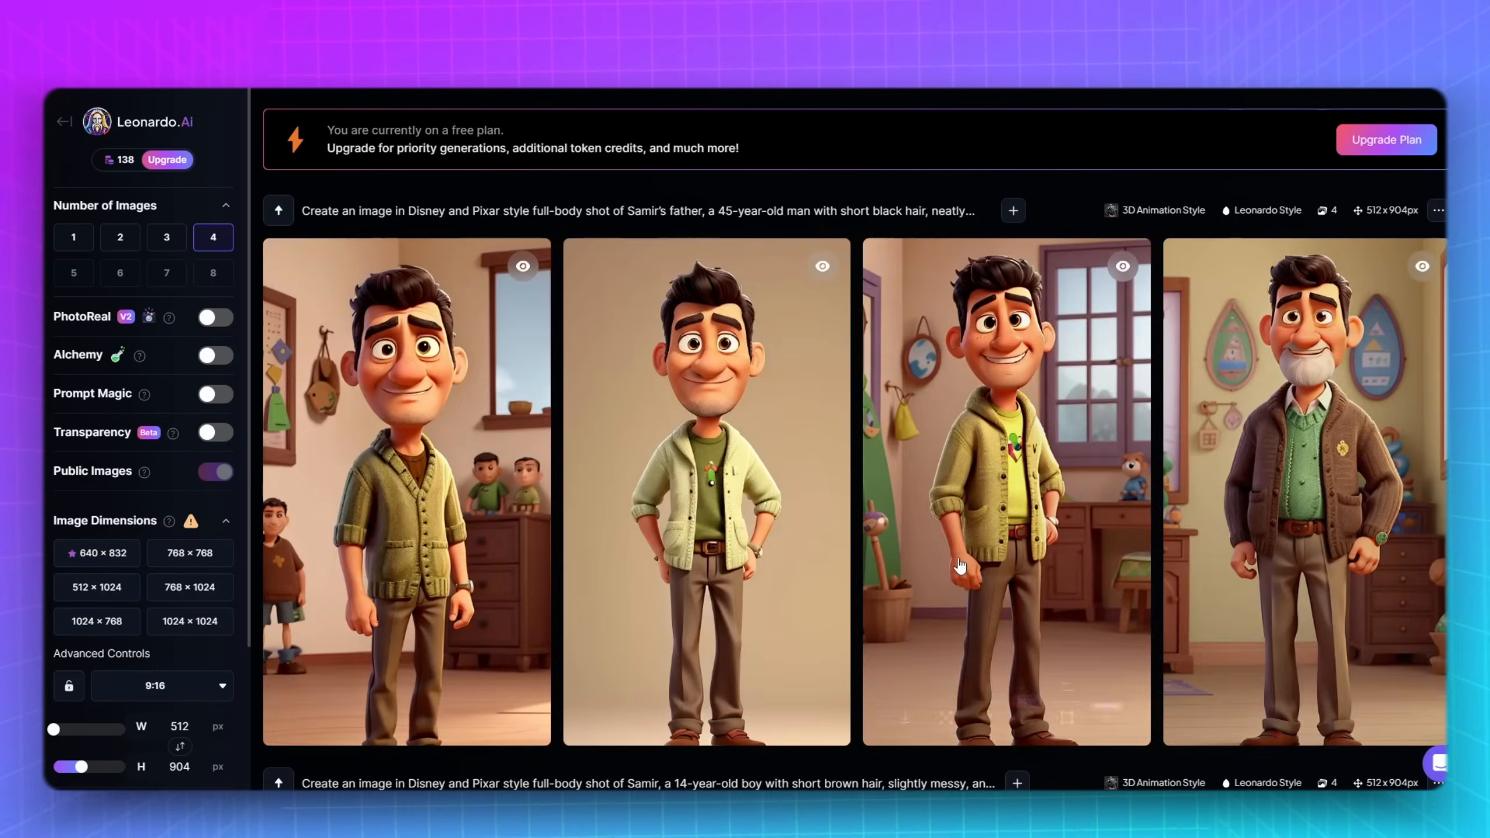
click(476, 566)
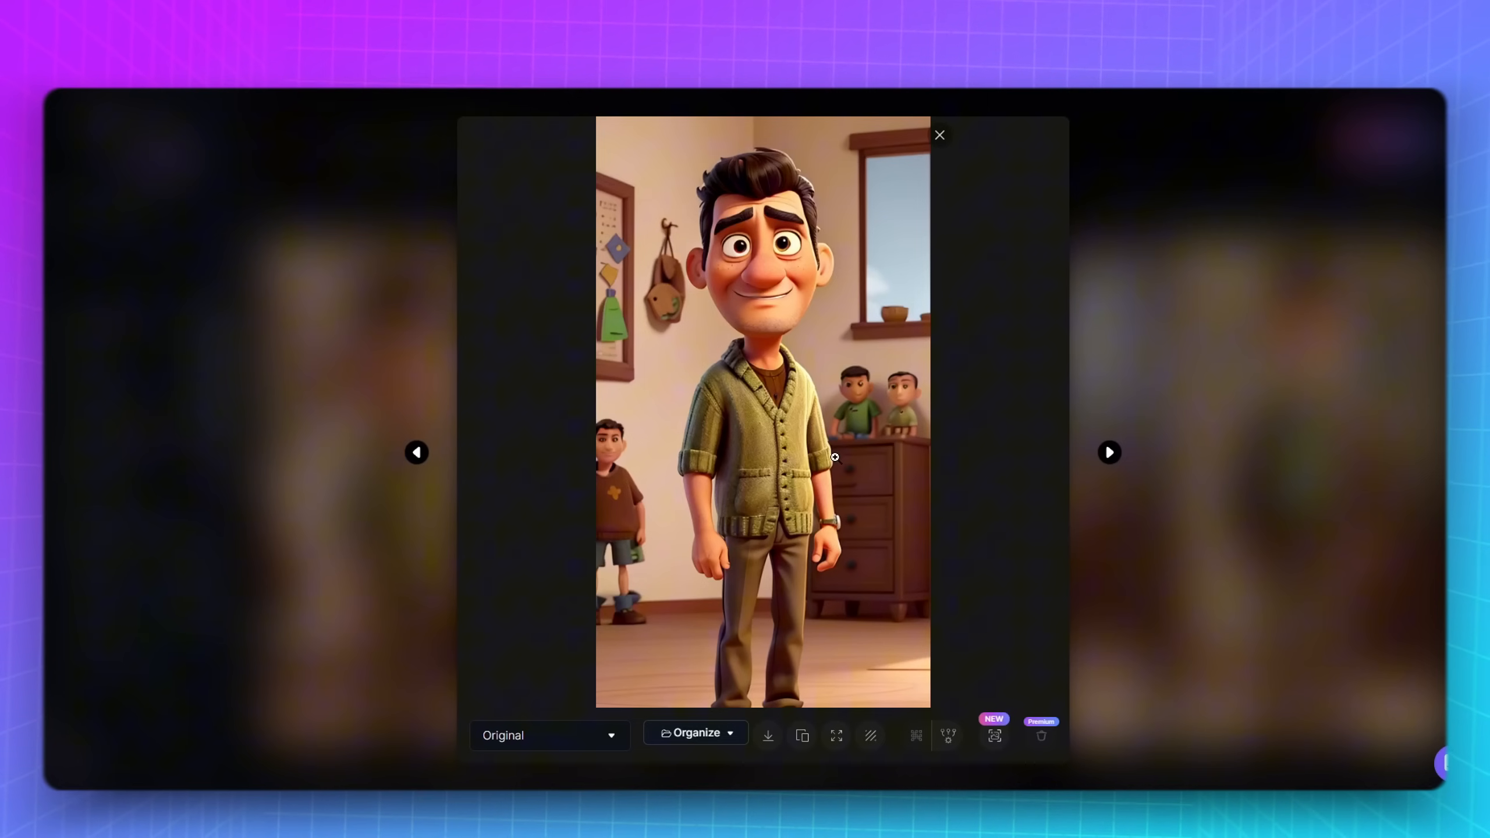
click(767, 739)
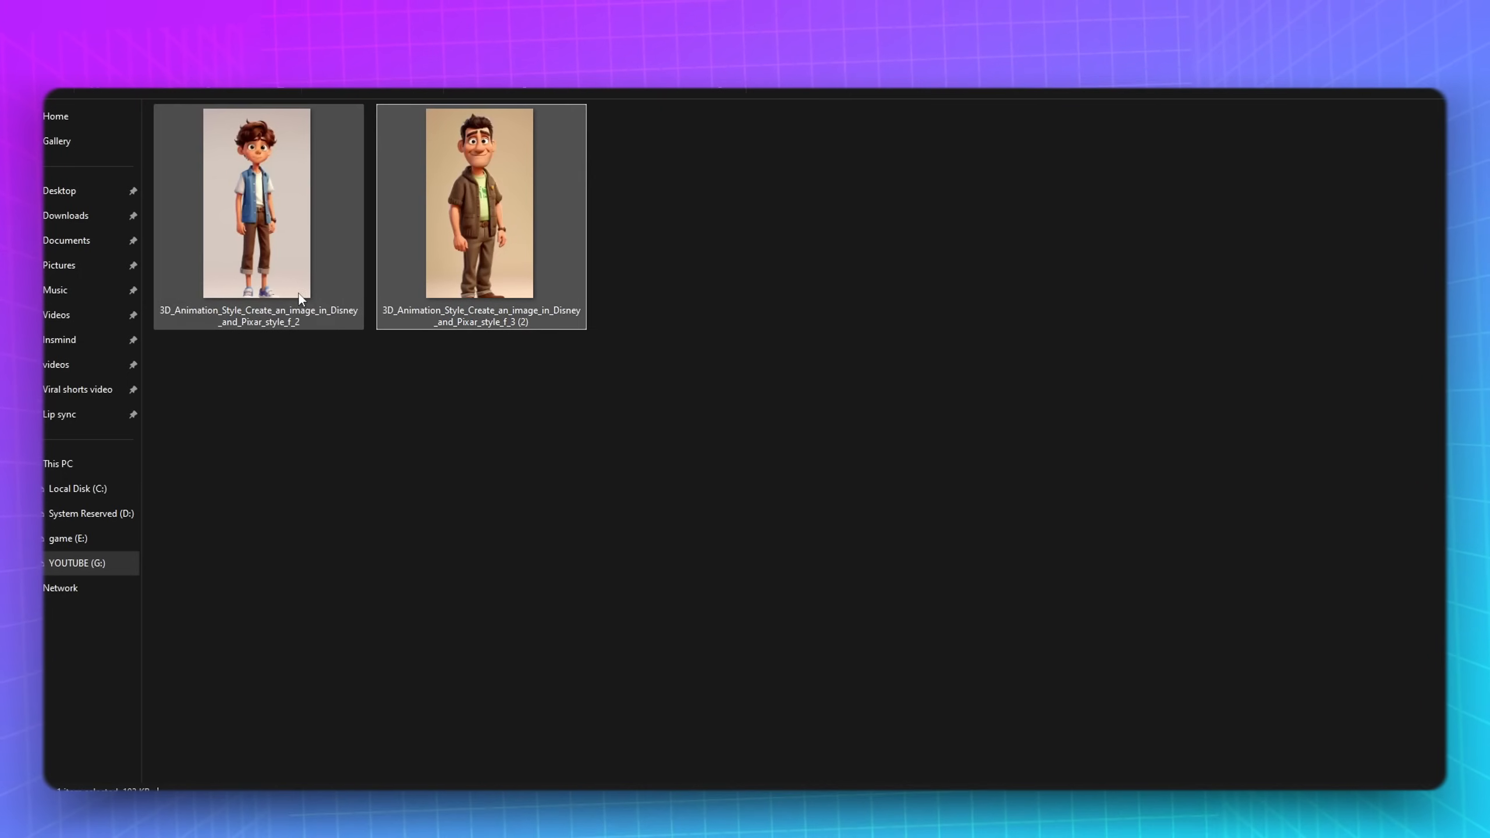
Step: Open the saved boy and father images from the folder and compare the two characters
click(295, 318)
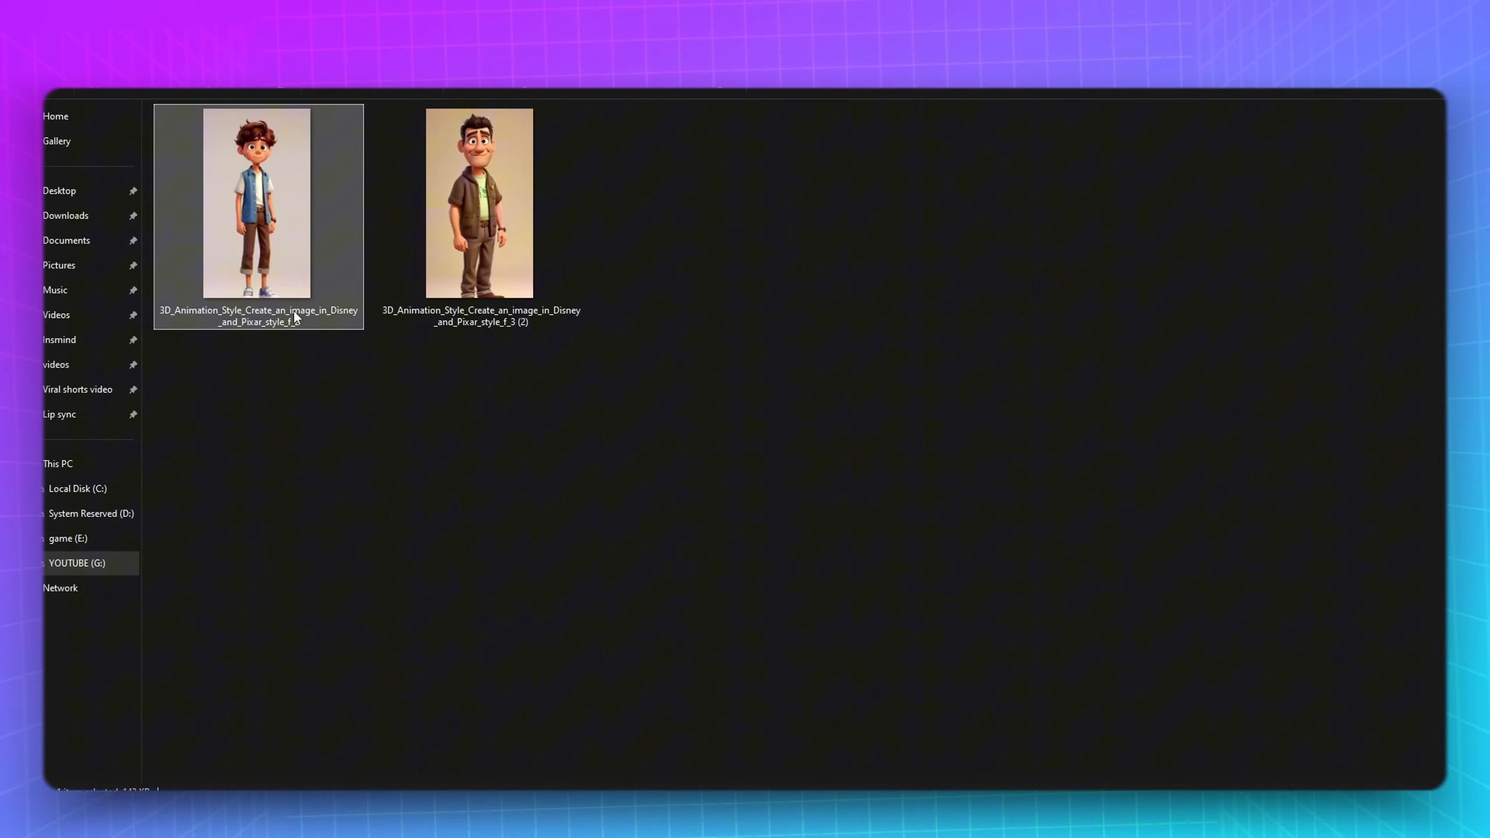
drag(583, 433, 223, 267)
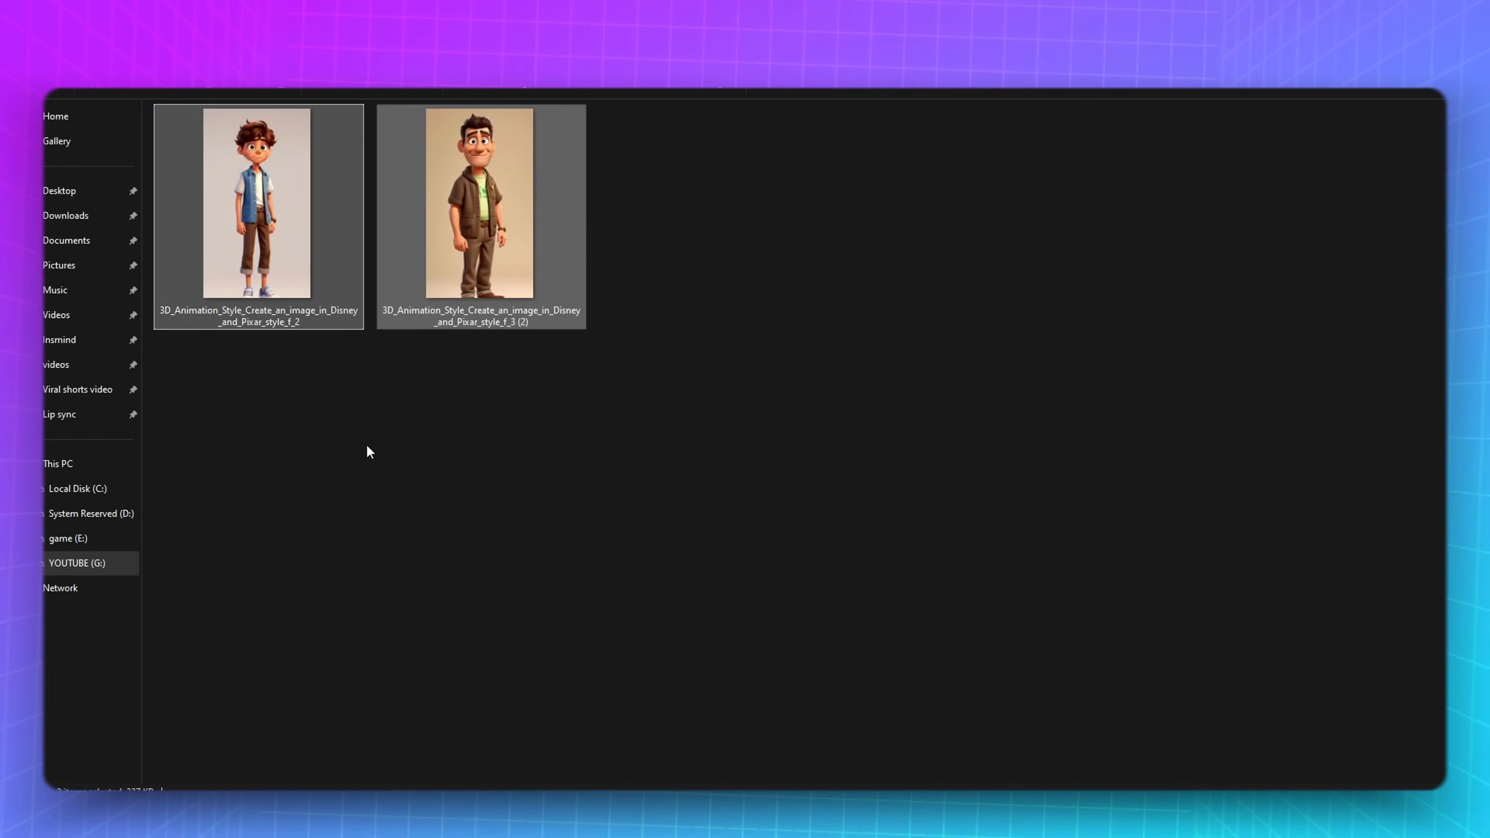
click(372, 455)
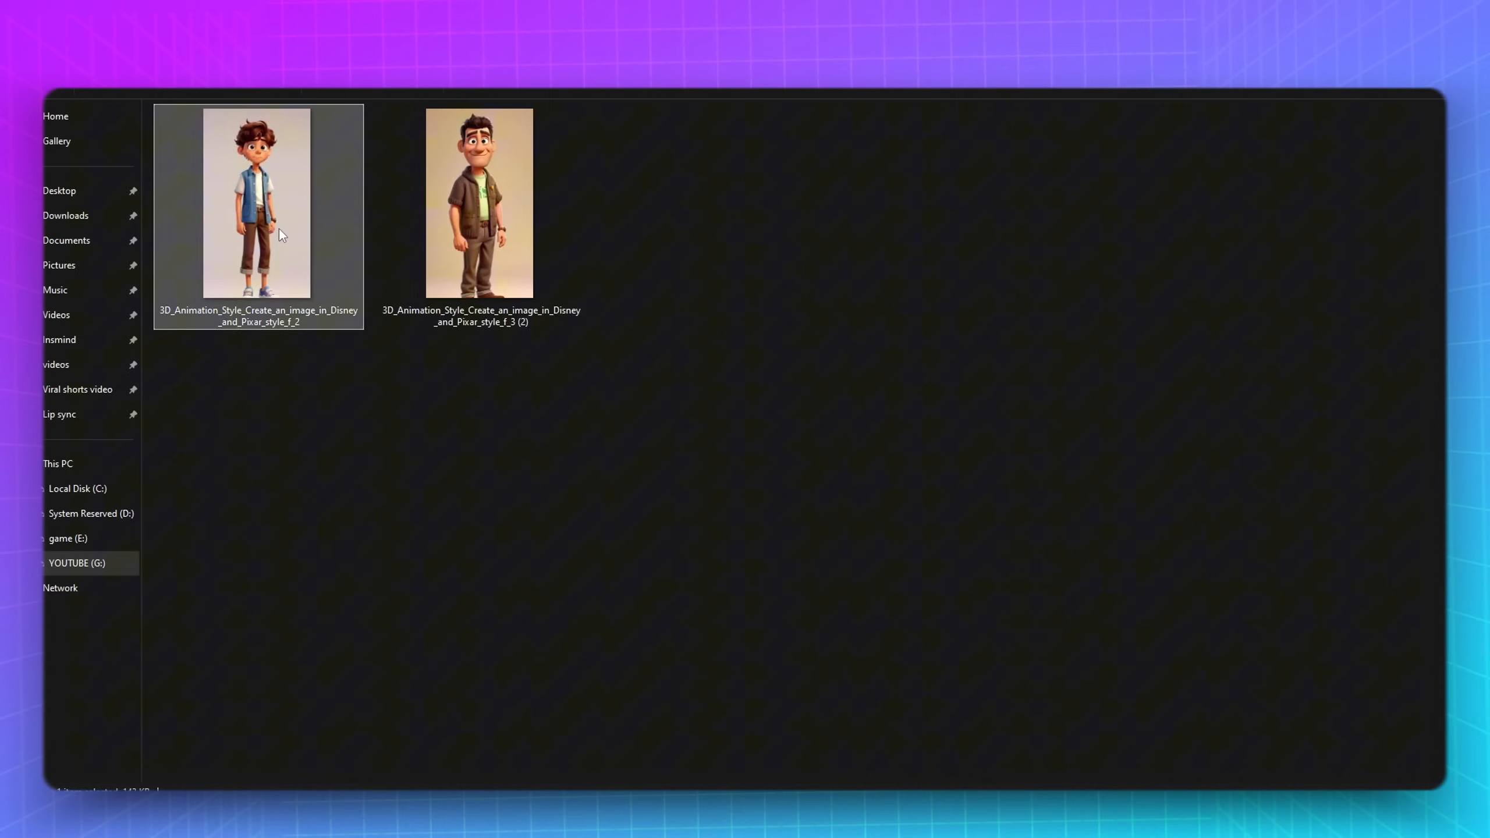
double_click(279, 228)
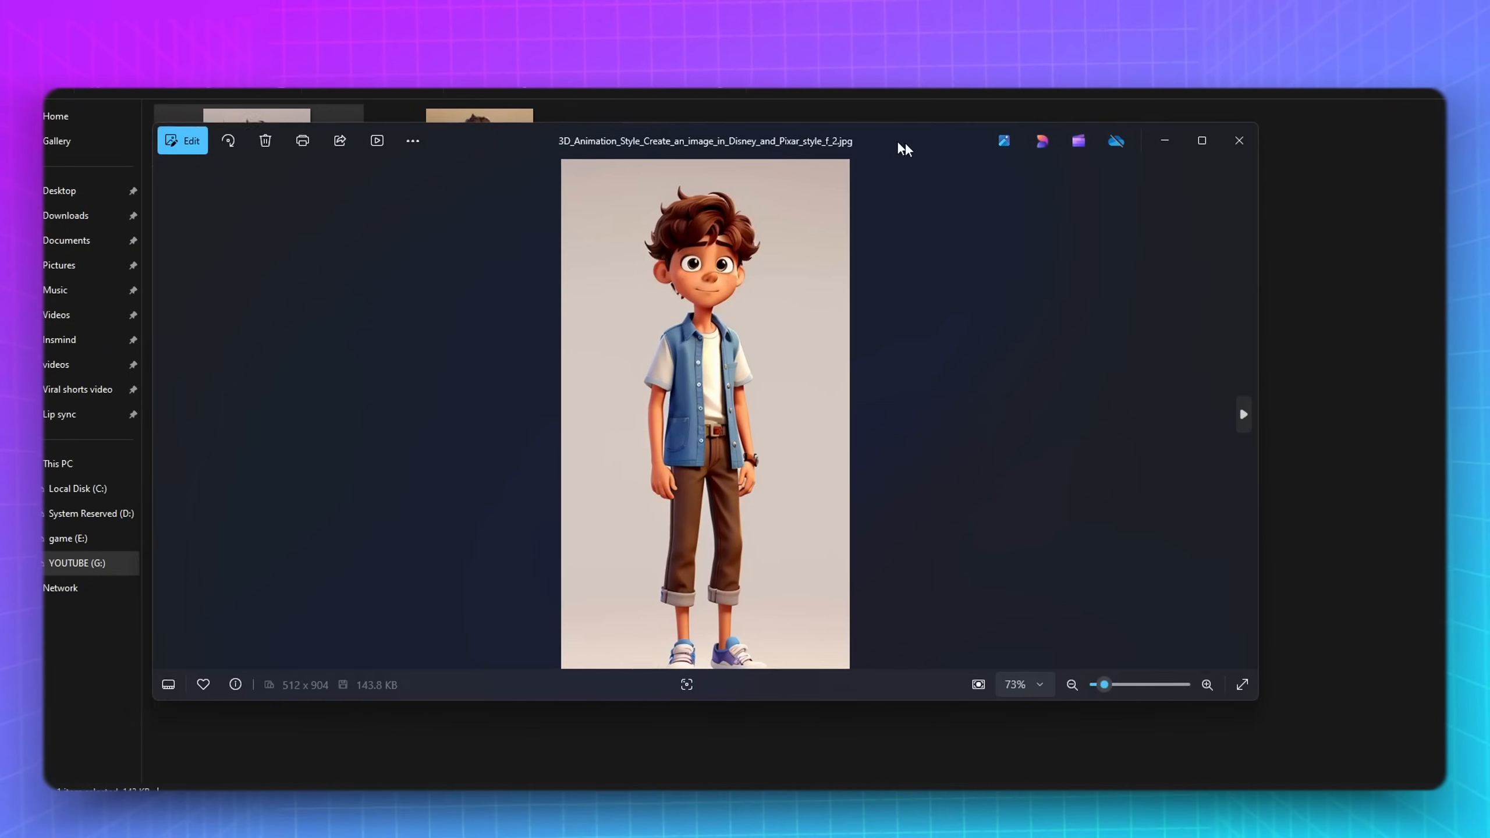
drag(970, 163, 960, 165)
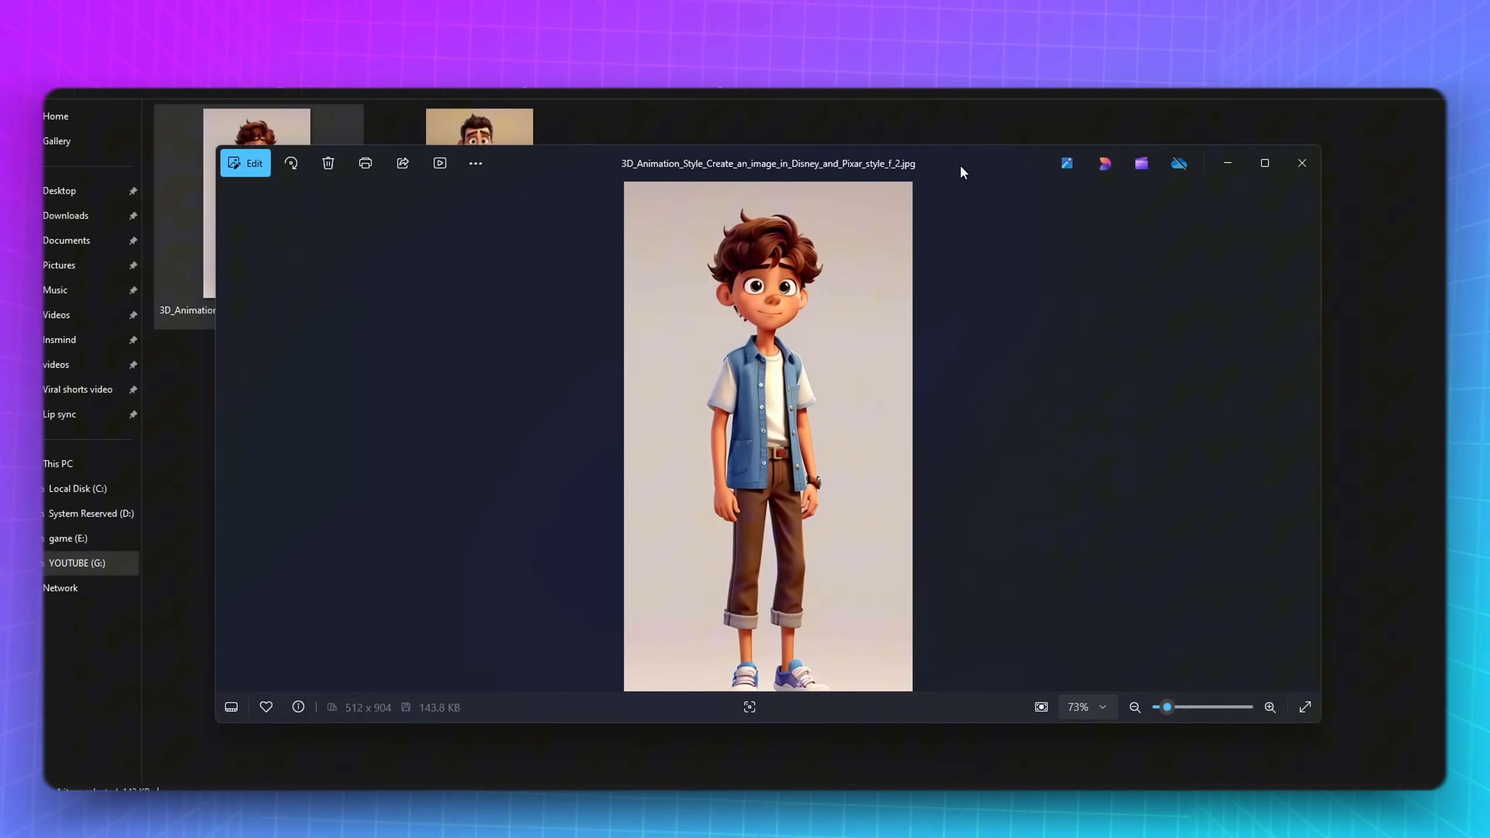
key(Right)
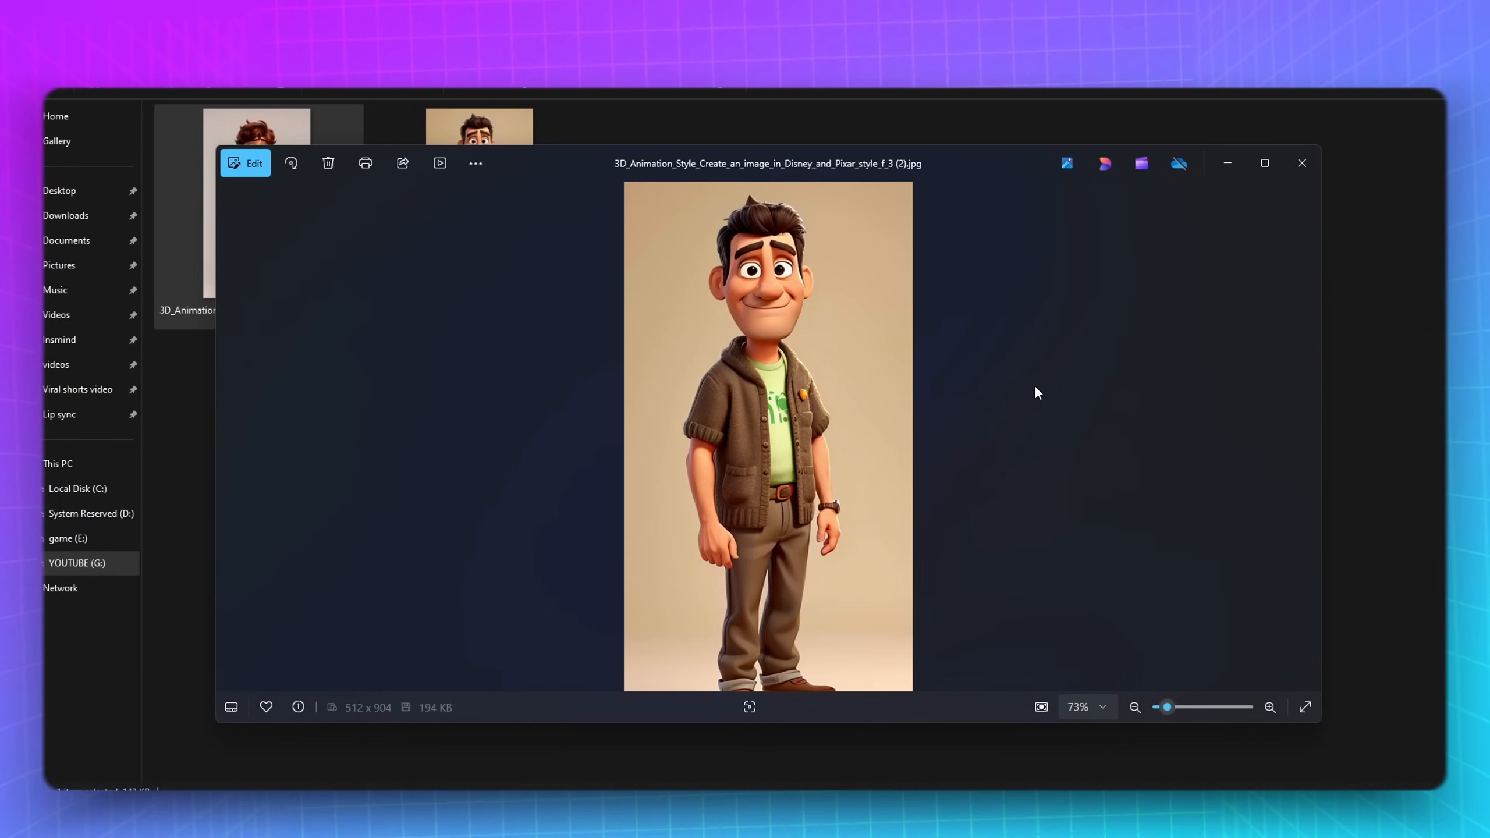
key(Left)
key(Right)
key(Left)
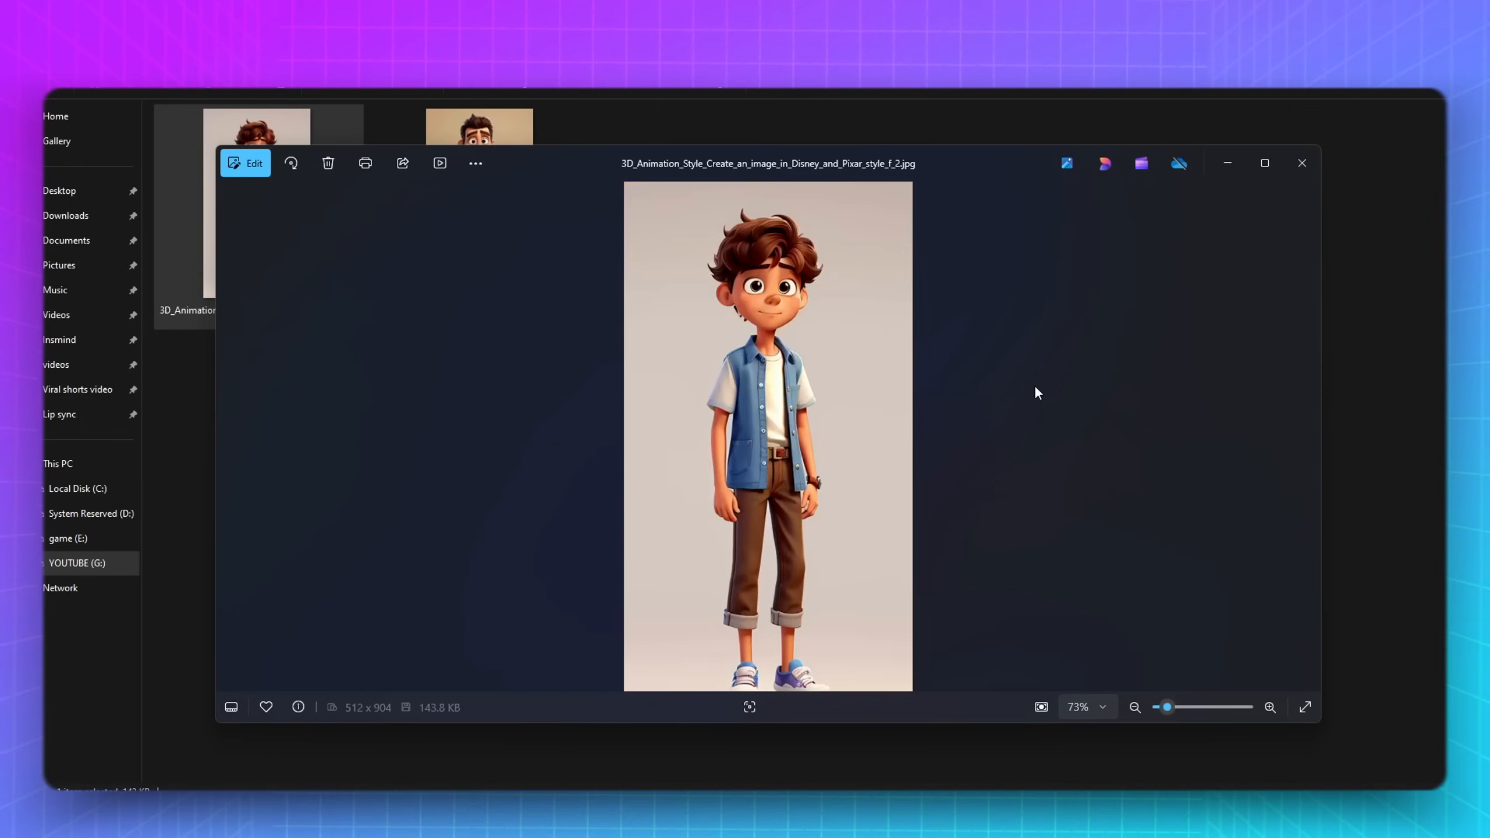
key(Right)
key(Left)
key(Right)
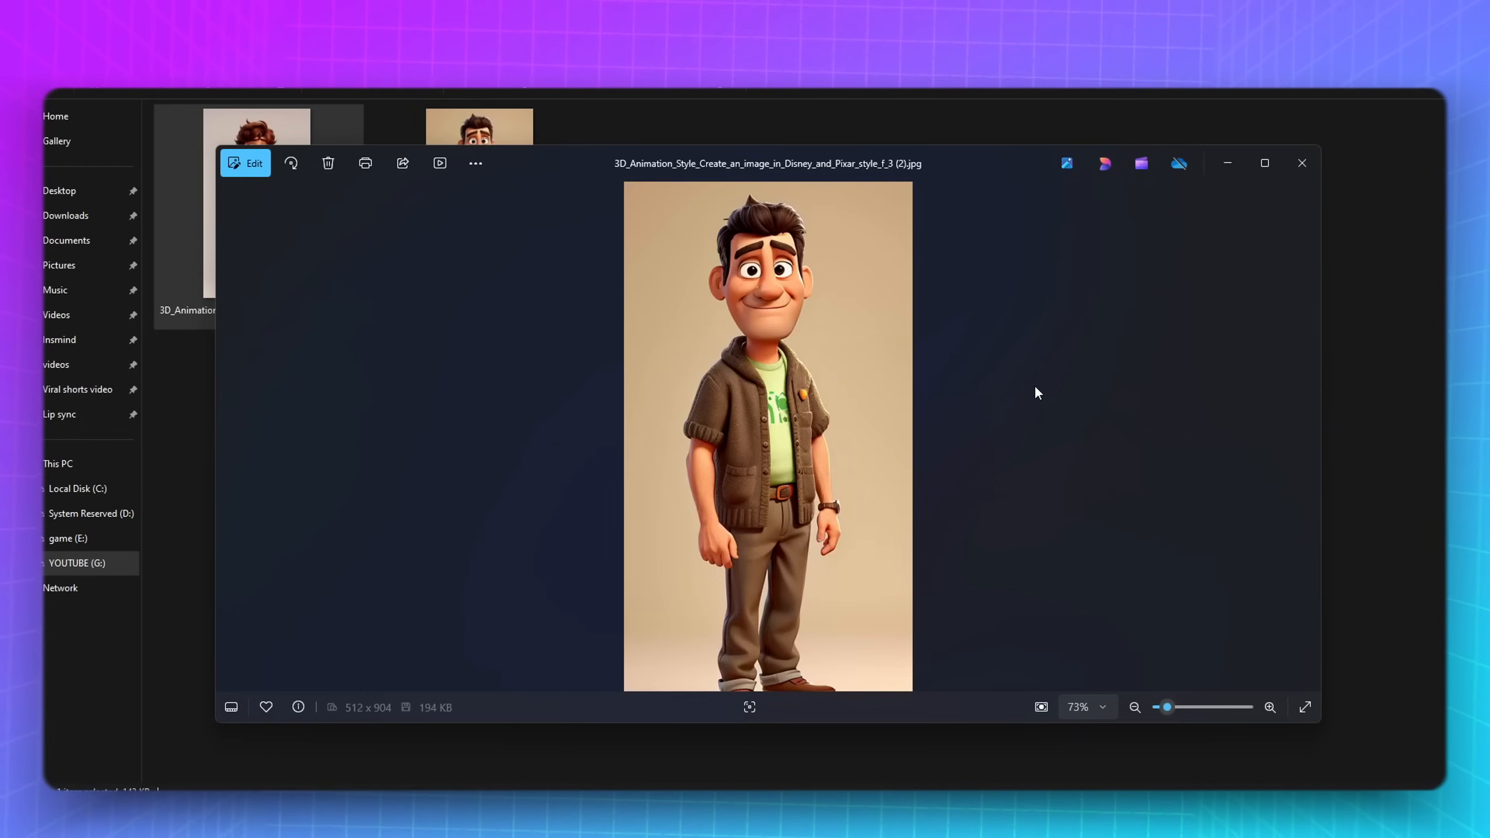
key(Left)
key(Right)
key(super+Up)
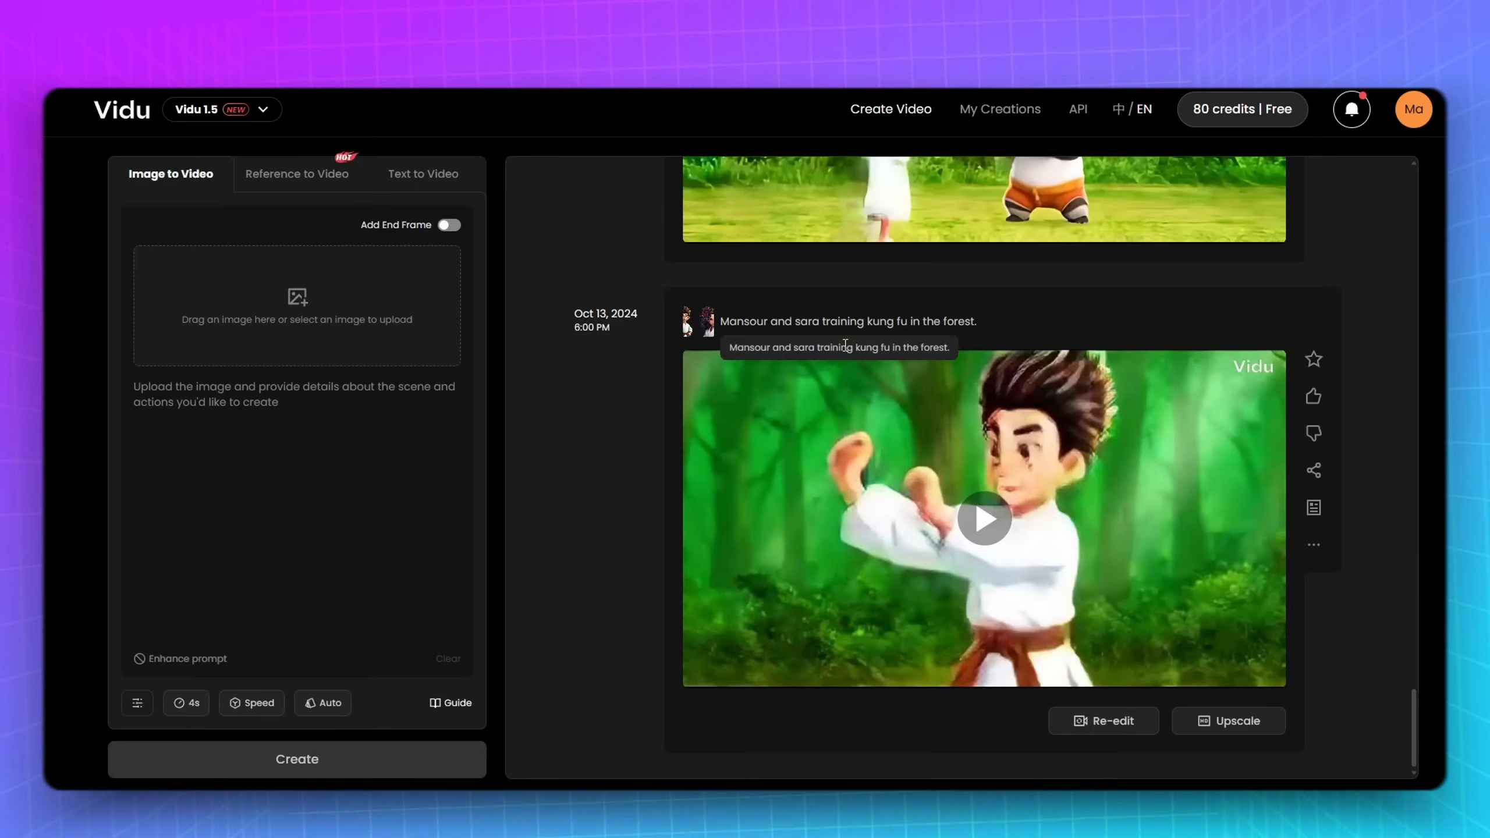
Step: Switch to Vidu and review the account's current plan, credits and the subscription plans
click(1205, 112)
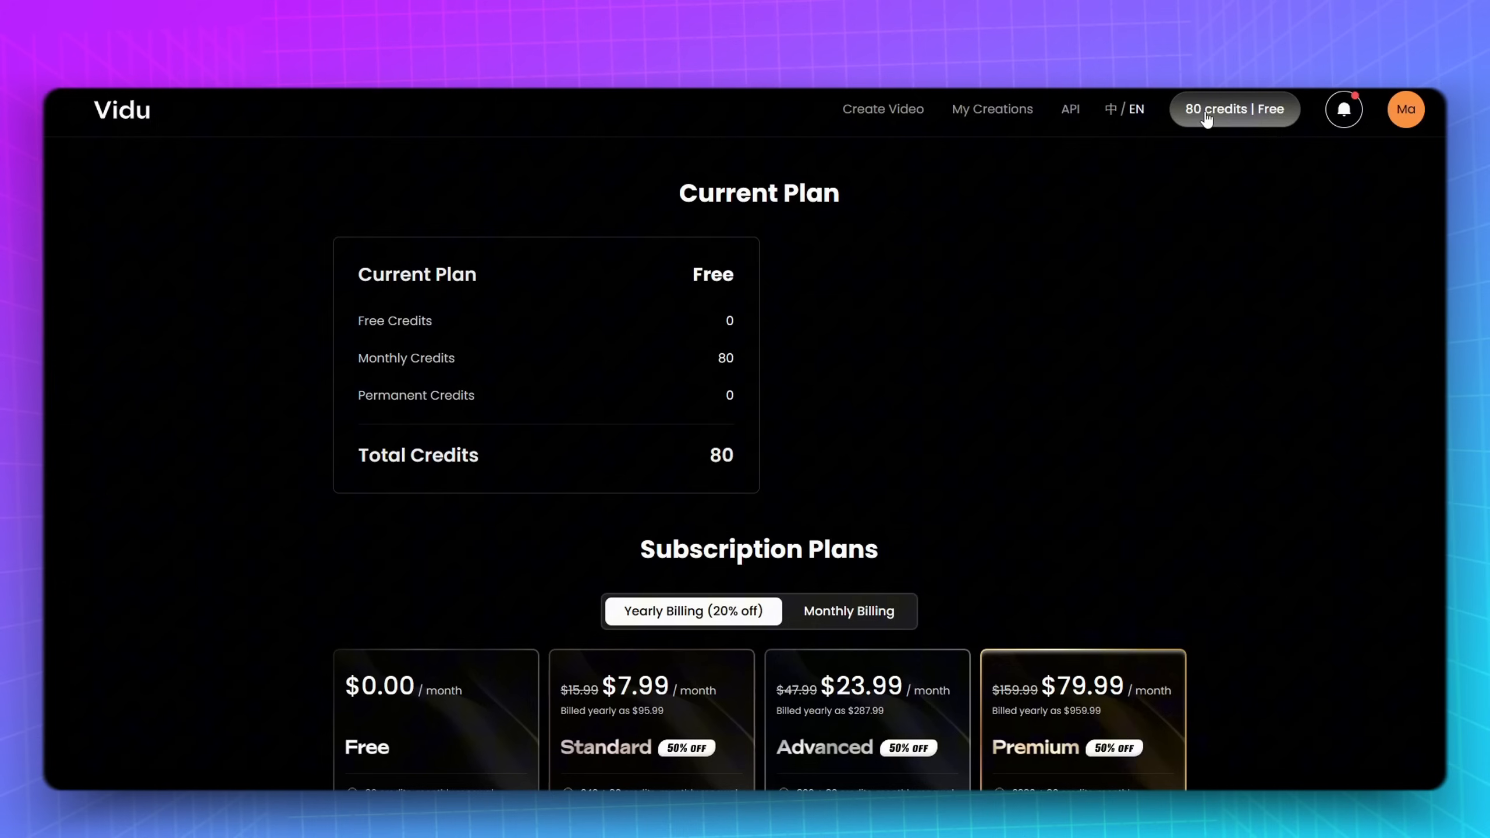
scroll(937, 407, down, 5)
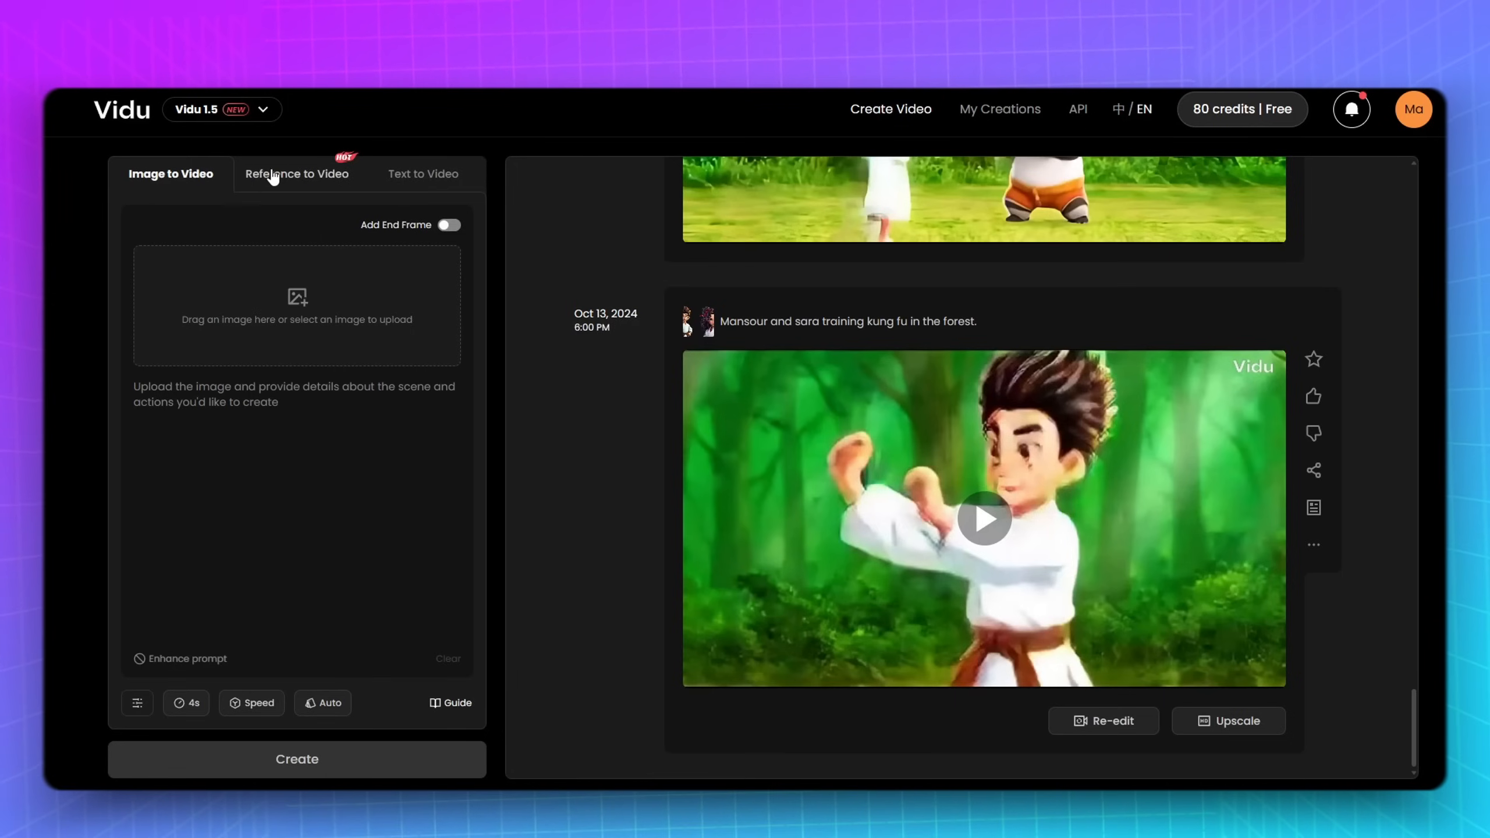
Step: Start a Reference to Video creation and upload the boy's image 3D_Animation_Style_Create_an_image_in_Disney_and_Pixar_style_f_2 as the reference
click(317, 176)
click(297, 305)
click(579, 292)
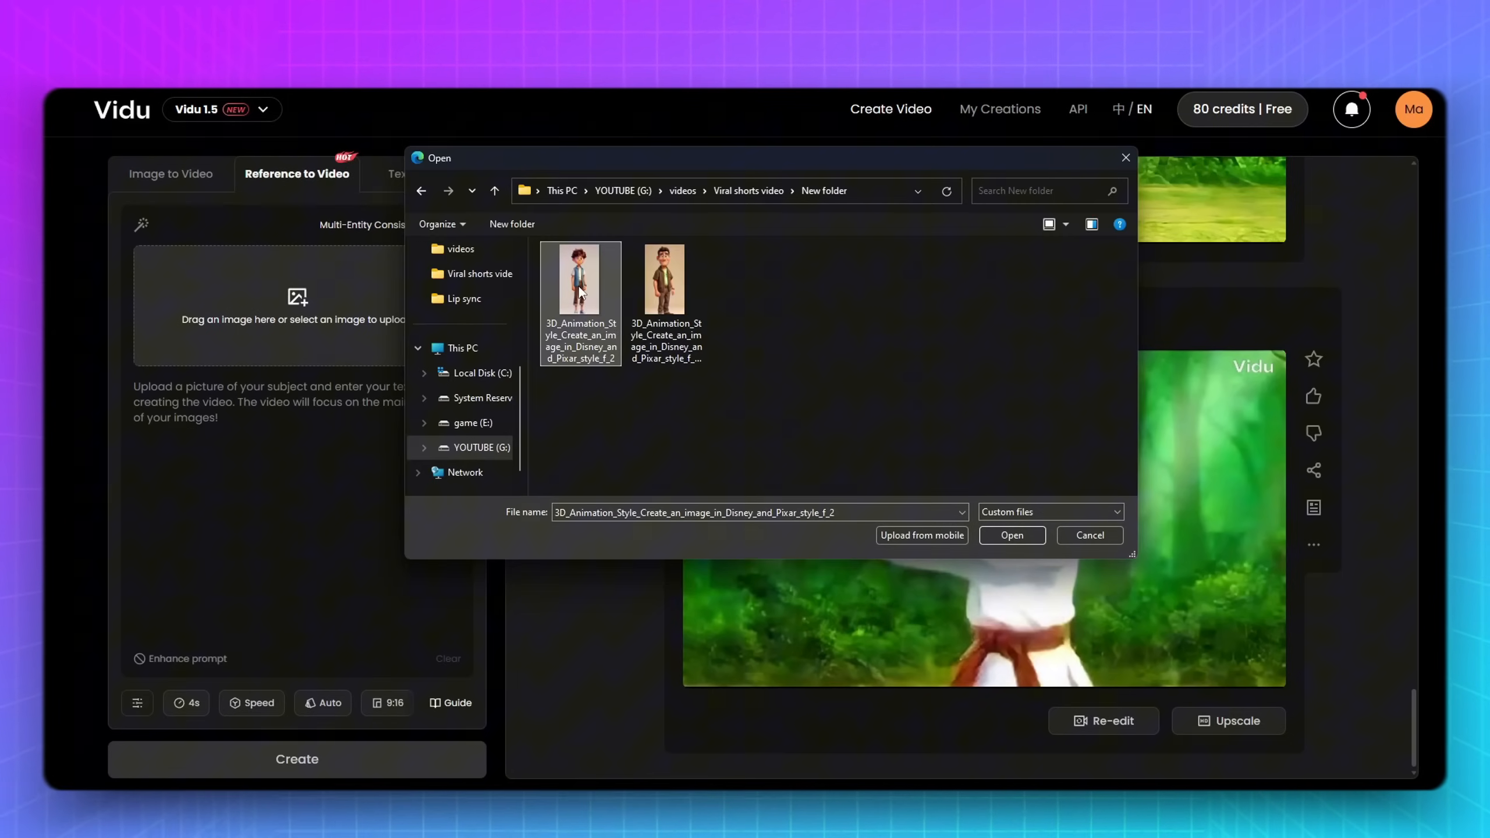
click(1013, 535)
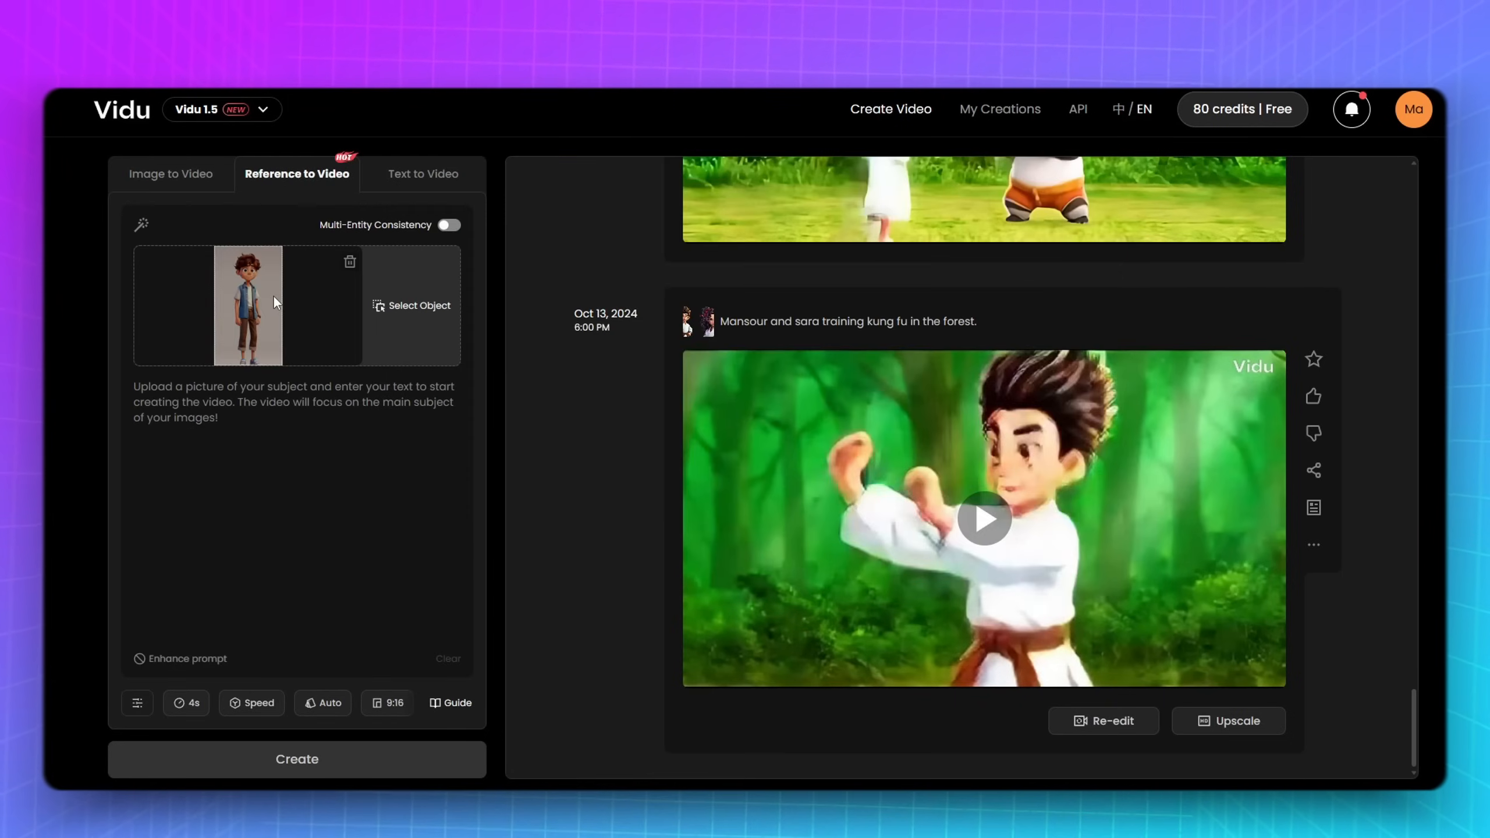
Step: Copy the scene prompt of the boy sitting tensely at a study desk and paste it as the video description
drag(729, 378, 504, 247)
key(super+c)
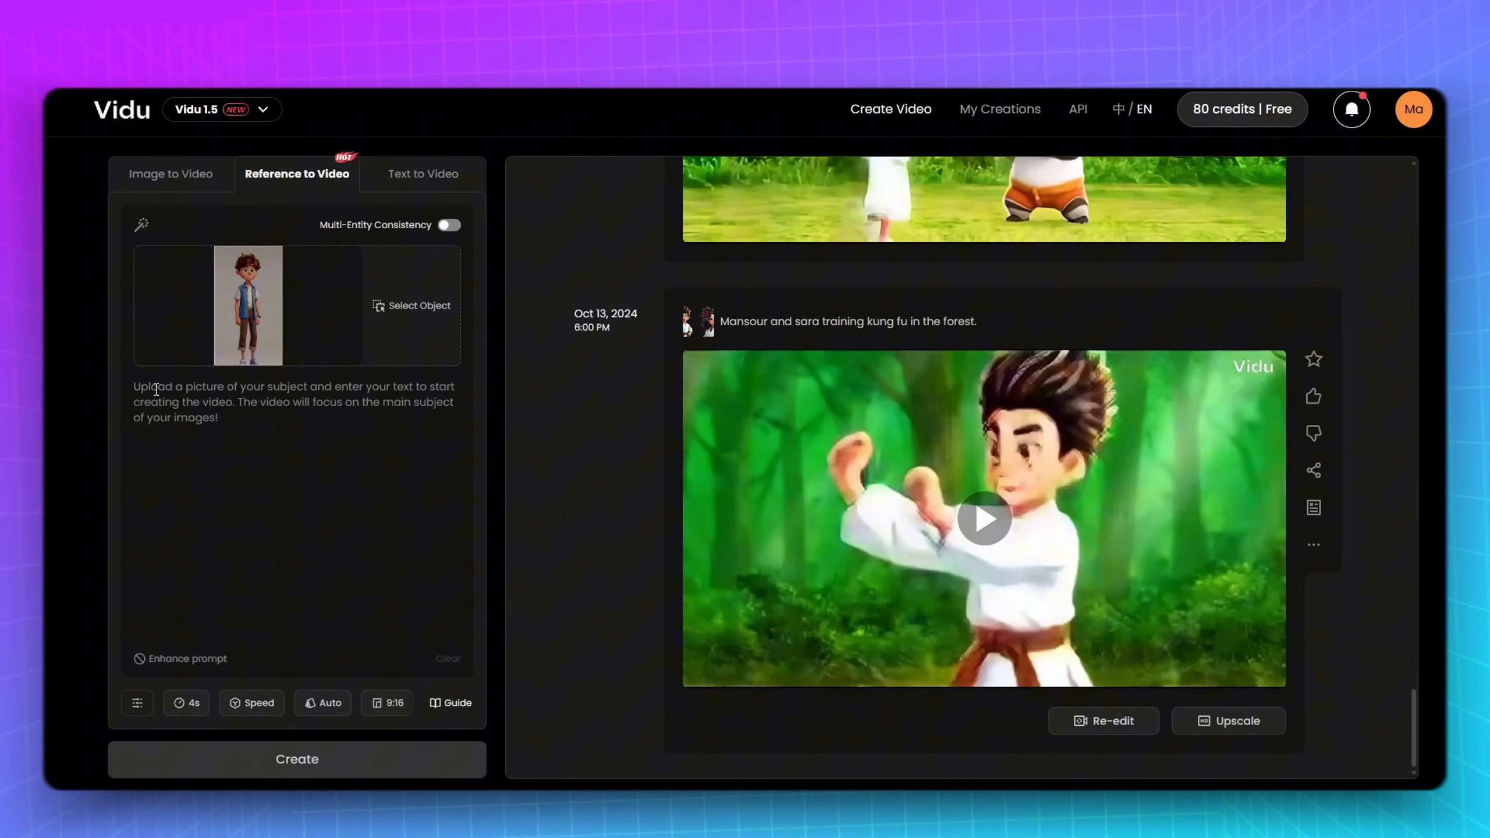
right_click(153, 389)
click(198, 540)
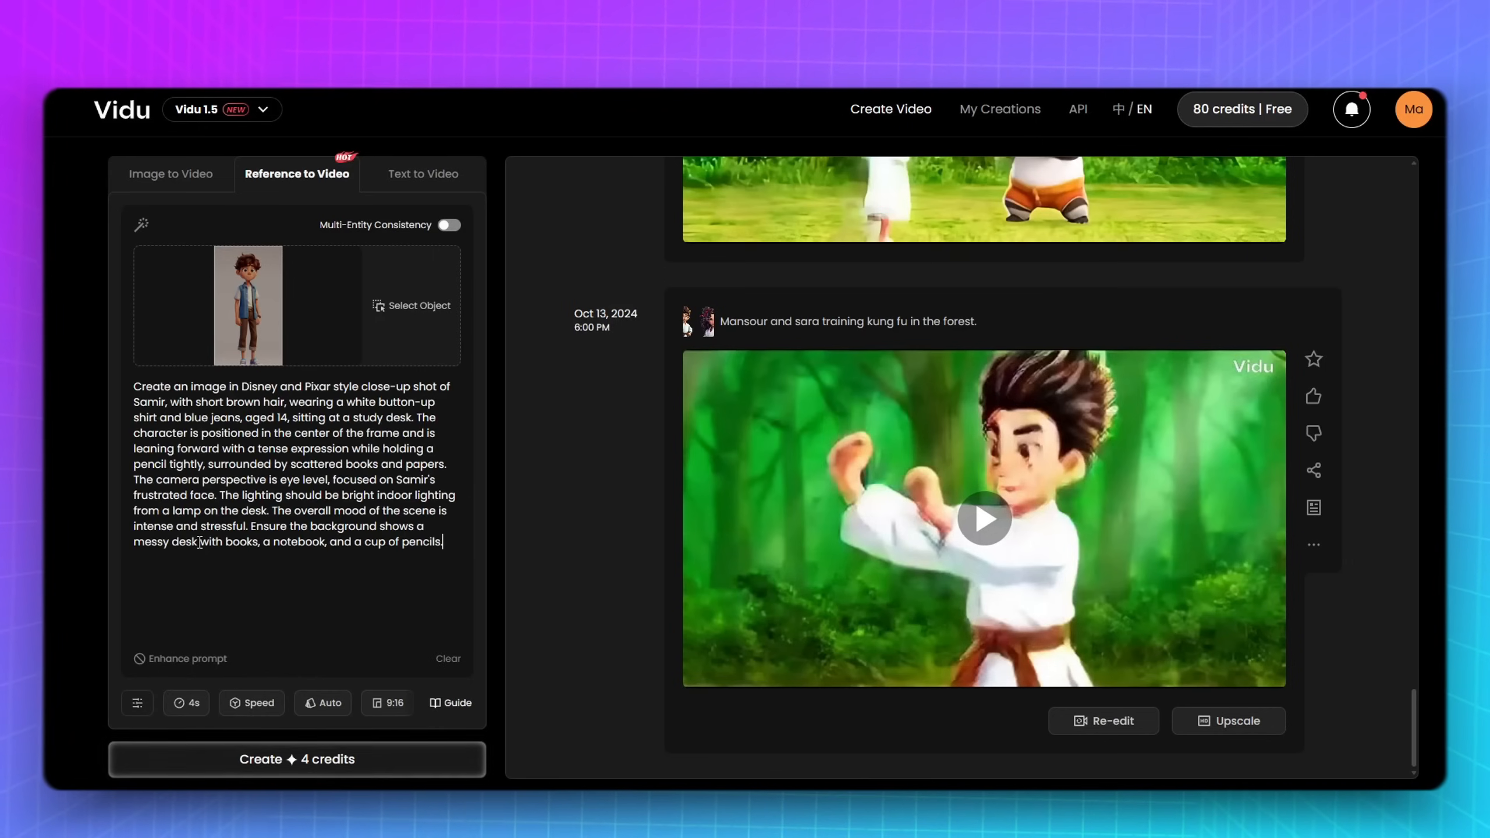
Step: Set the video's aspect ratio to 9:16 and create the 4-second video
click(138, 704)
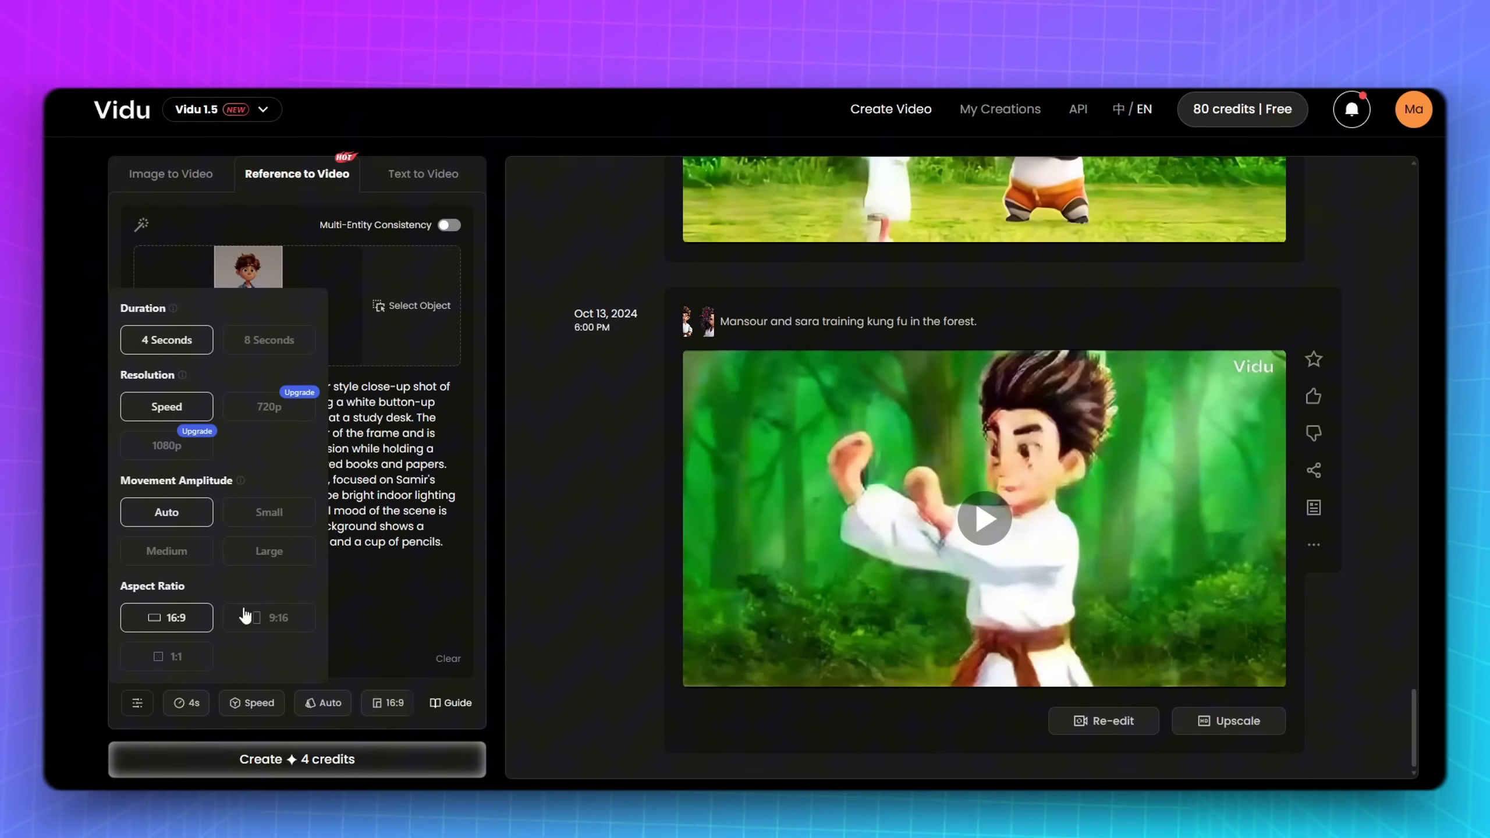
click(274, 625)
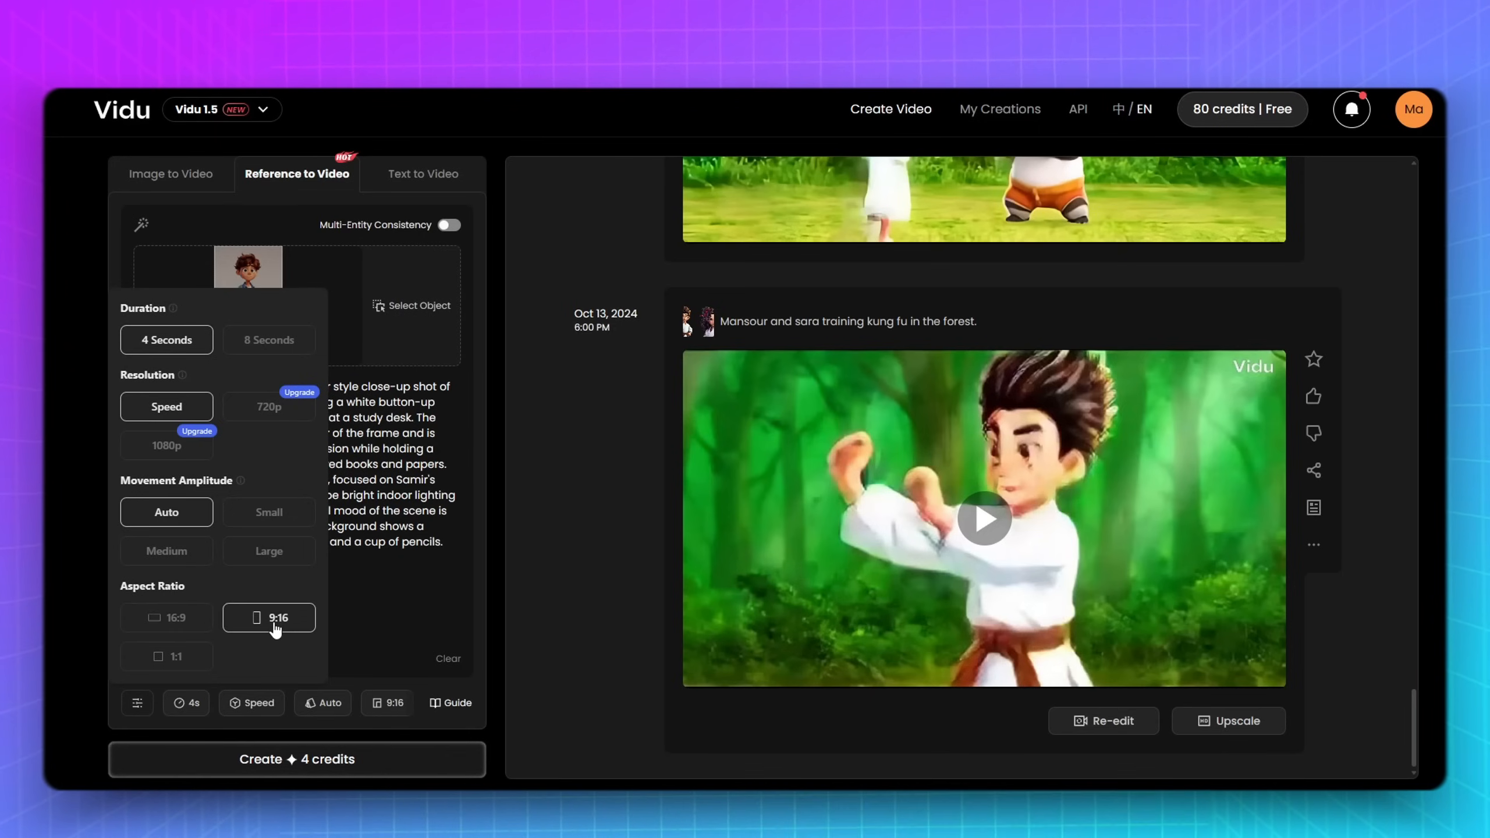
click(398, 611)
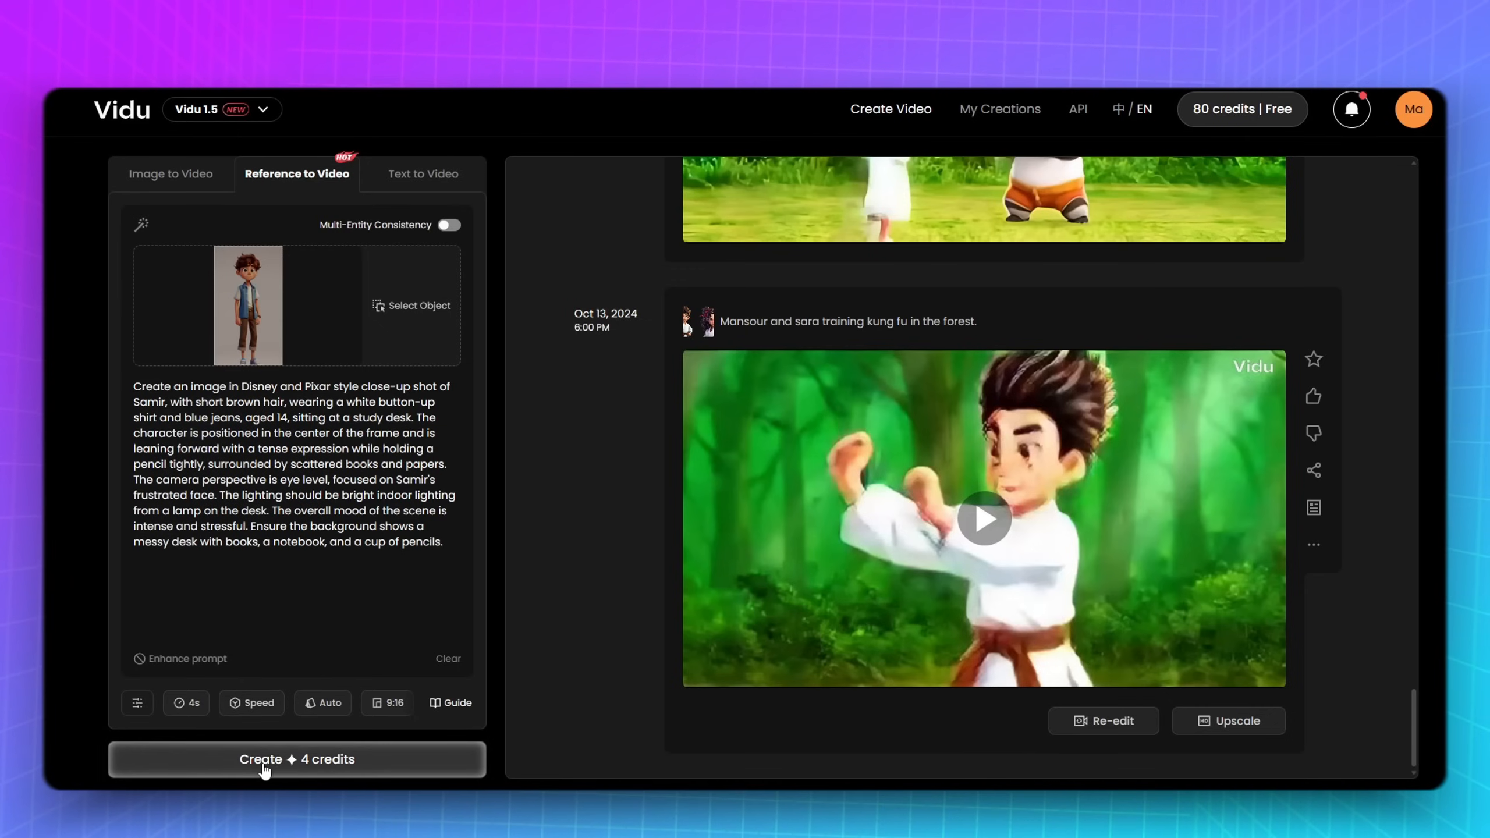
click(292, 762)
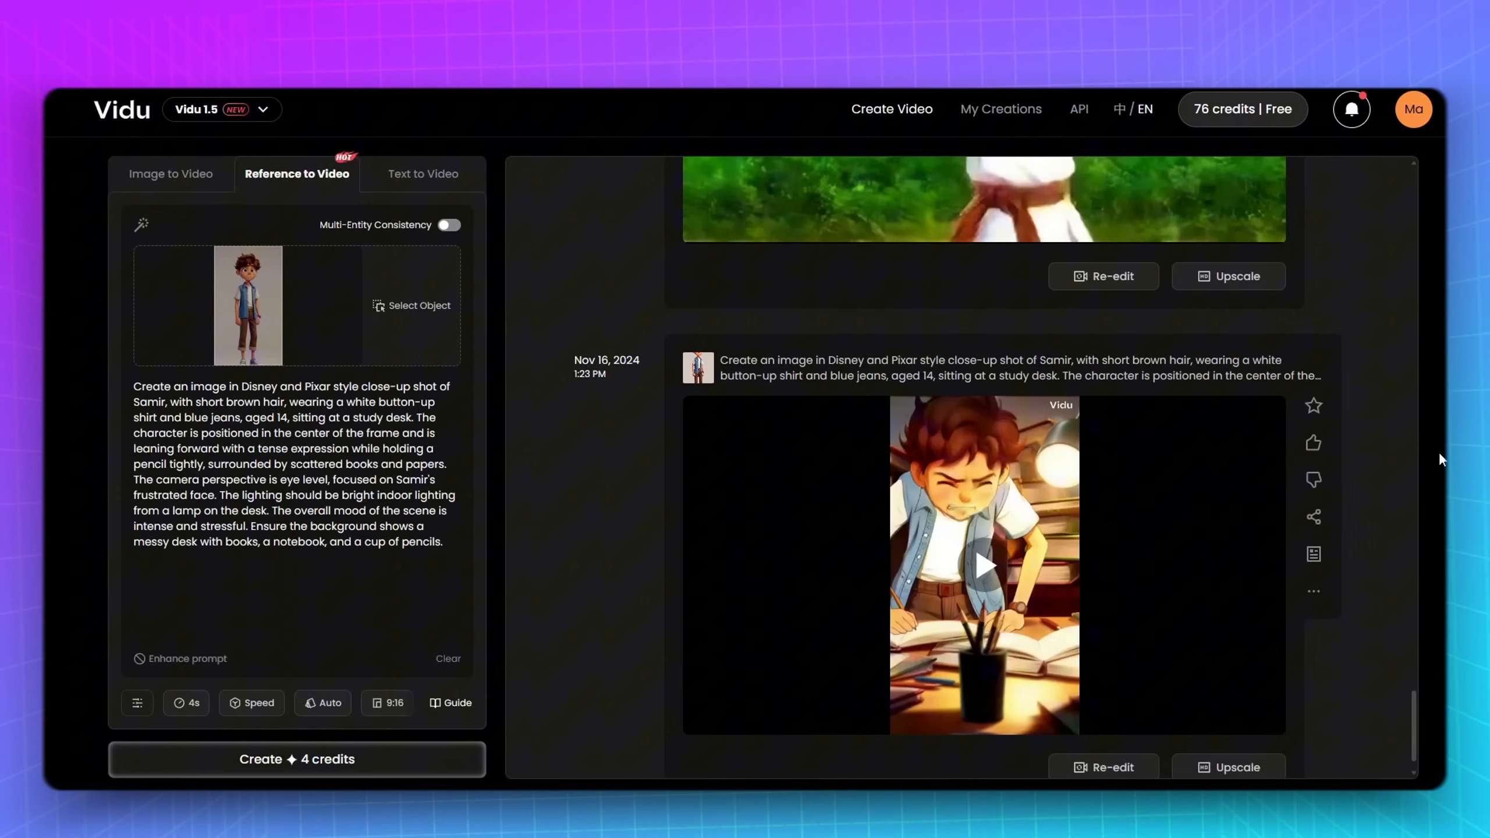
Step: Play the new study desk video several times, including in full screen, to check the boy's likeness and movement
click(994, 575)
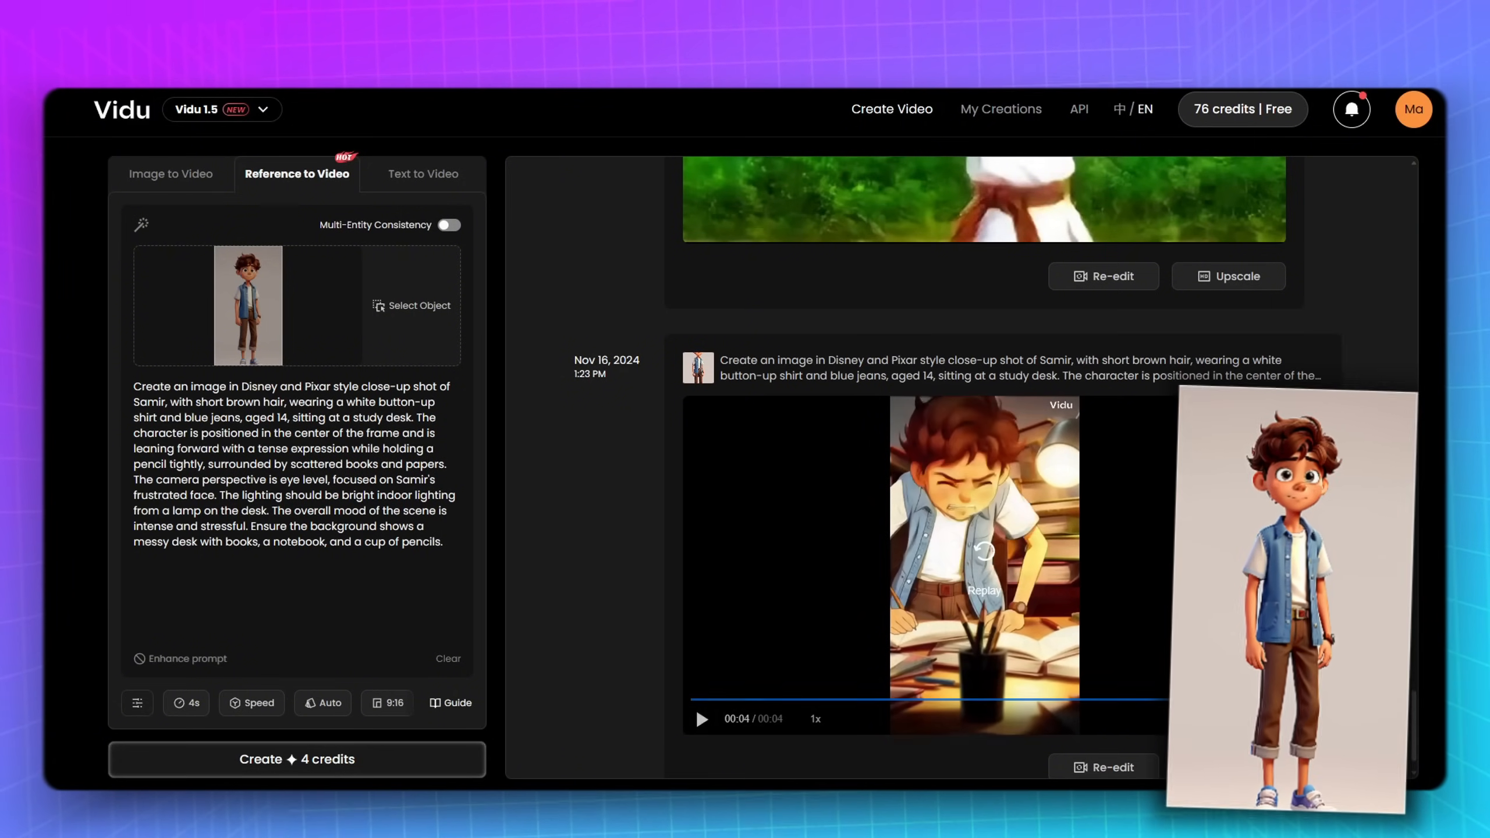
click(982, 560)
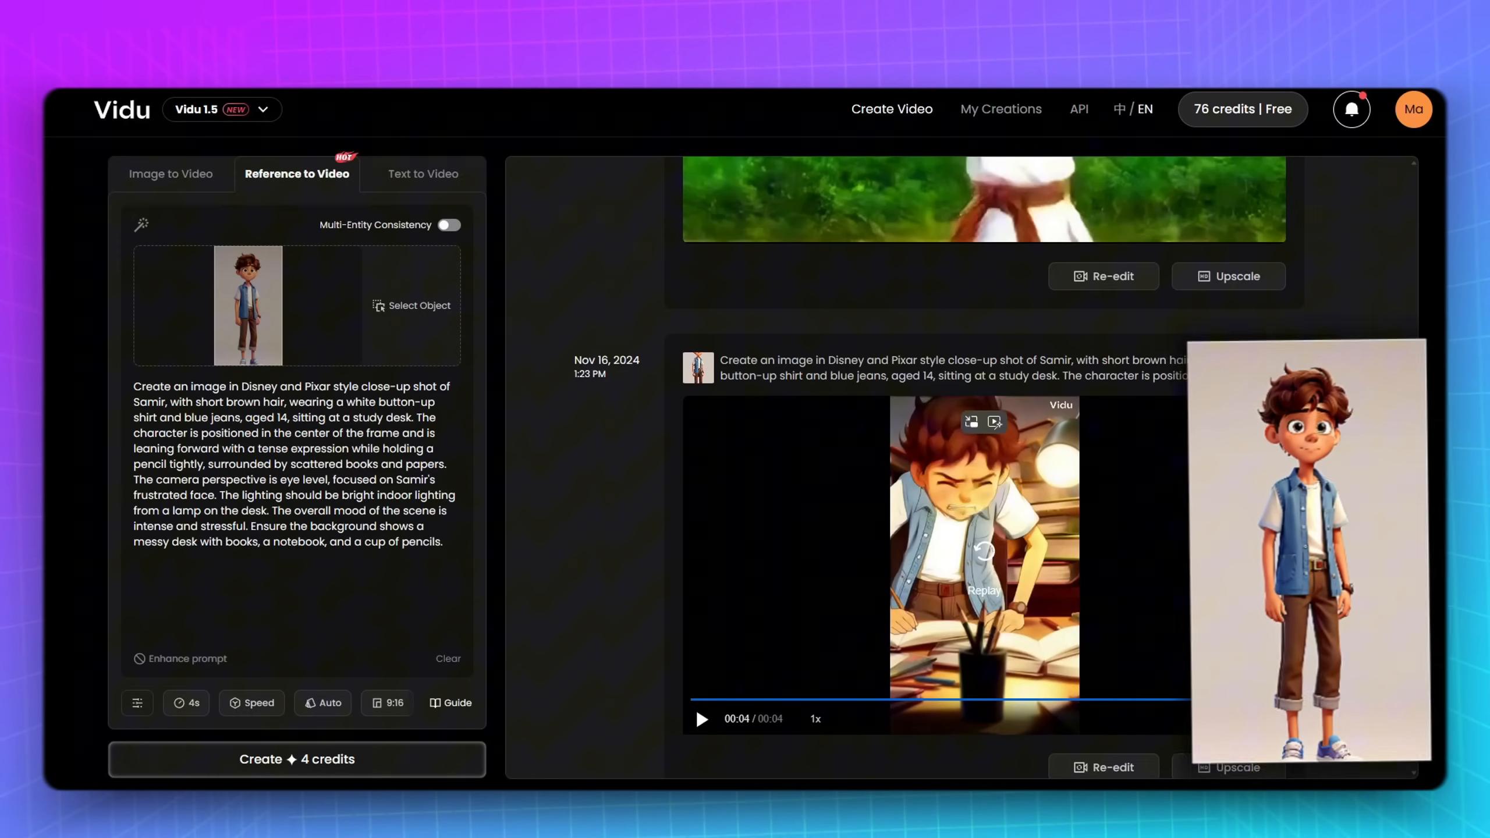
click(1265, 719)
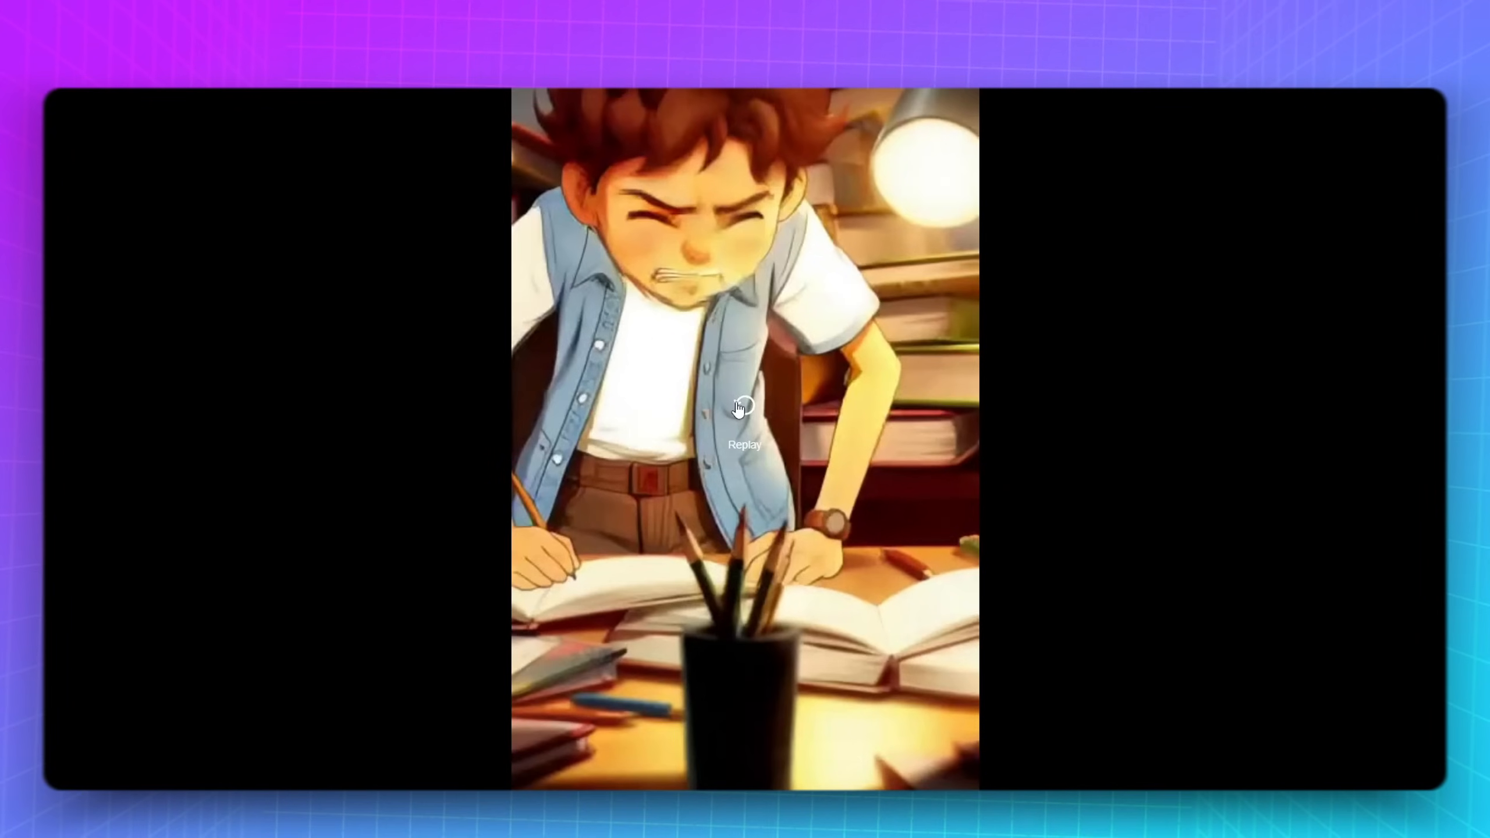
click(743, 407)
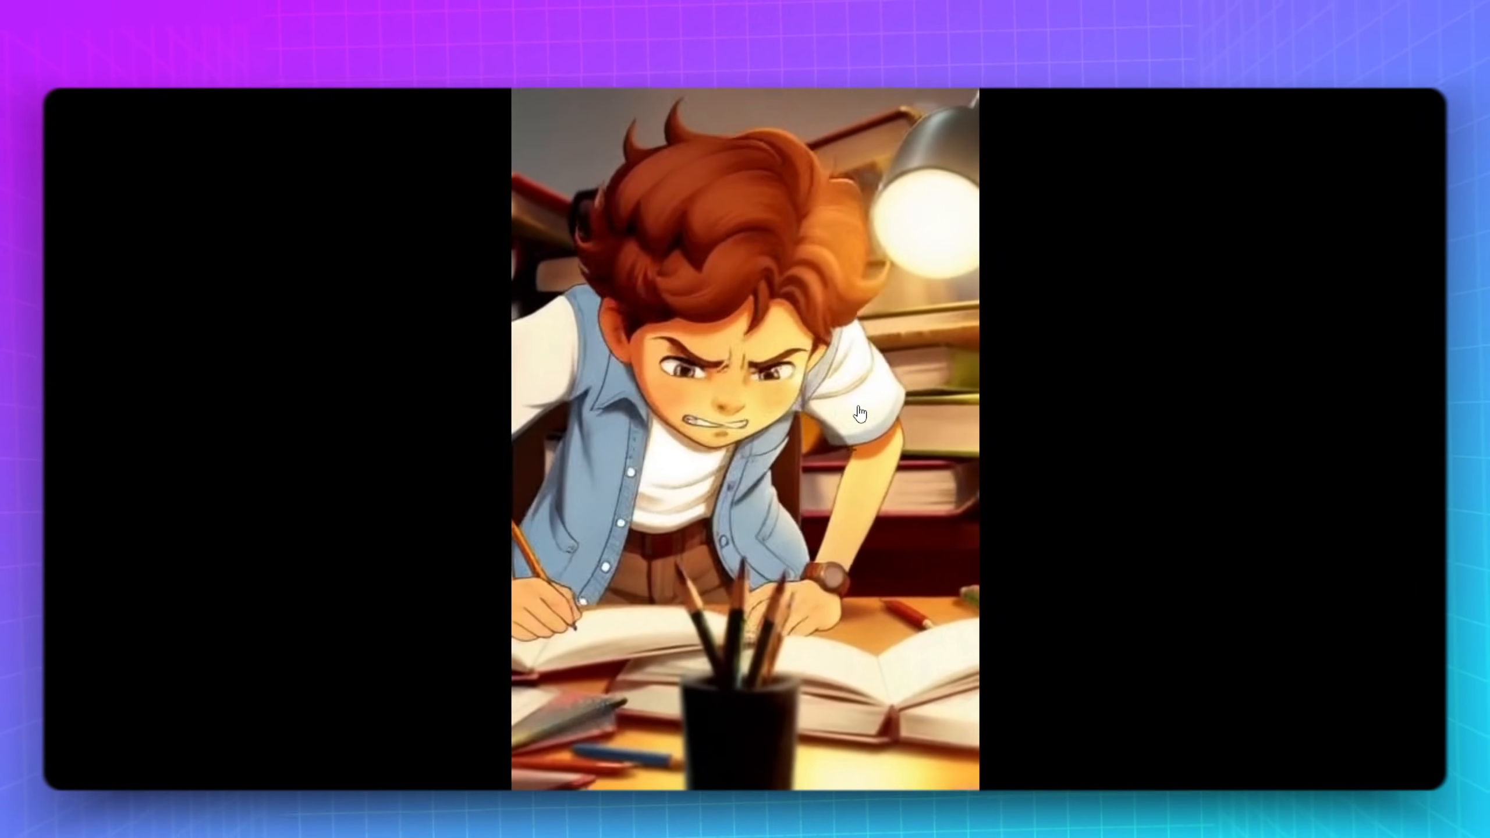
click(745, 408)
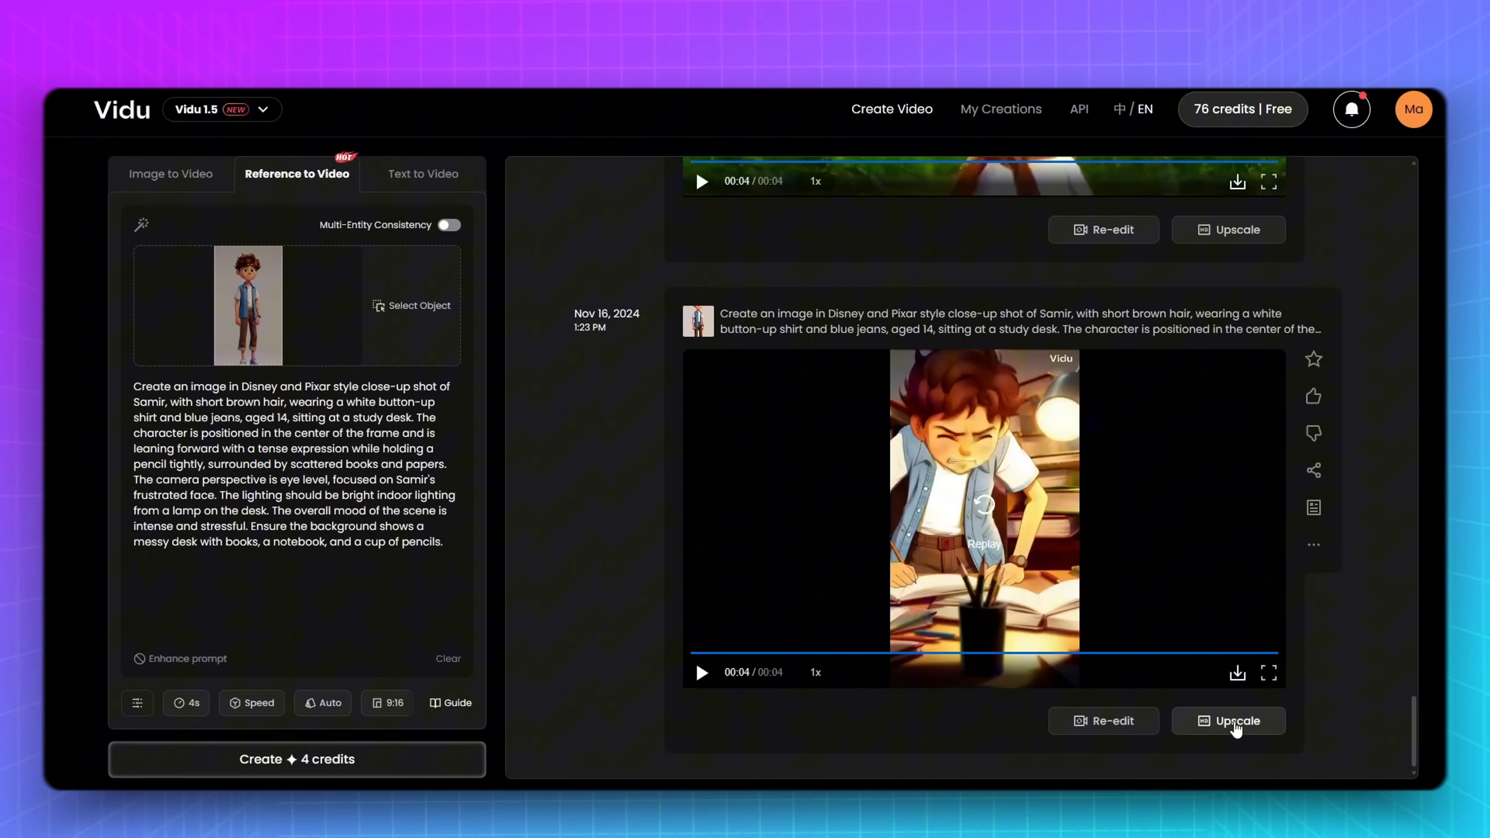
Step: Upscale the study desk video for 4 credits
click(1235, 726)
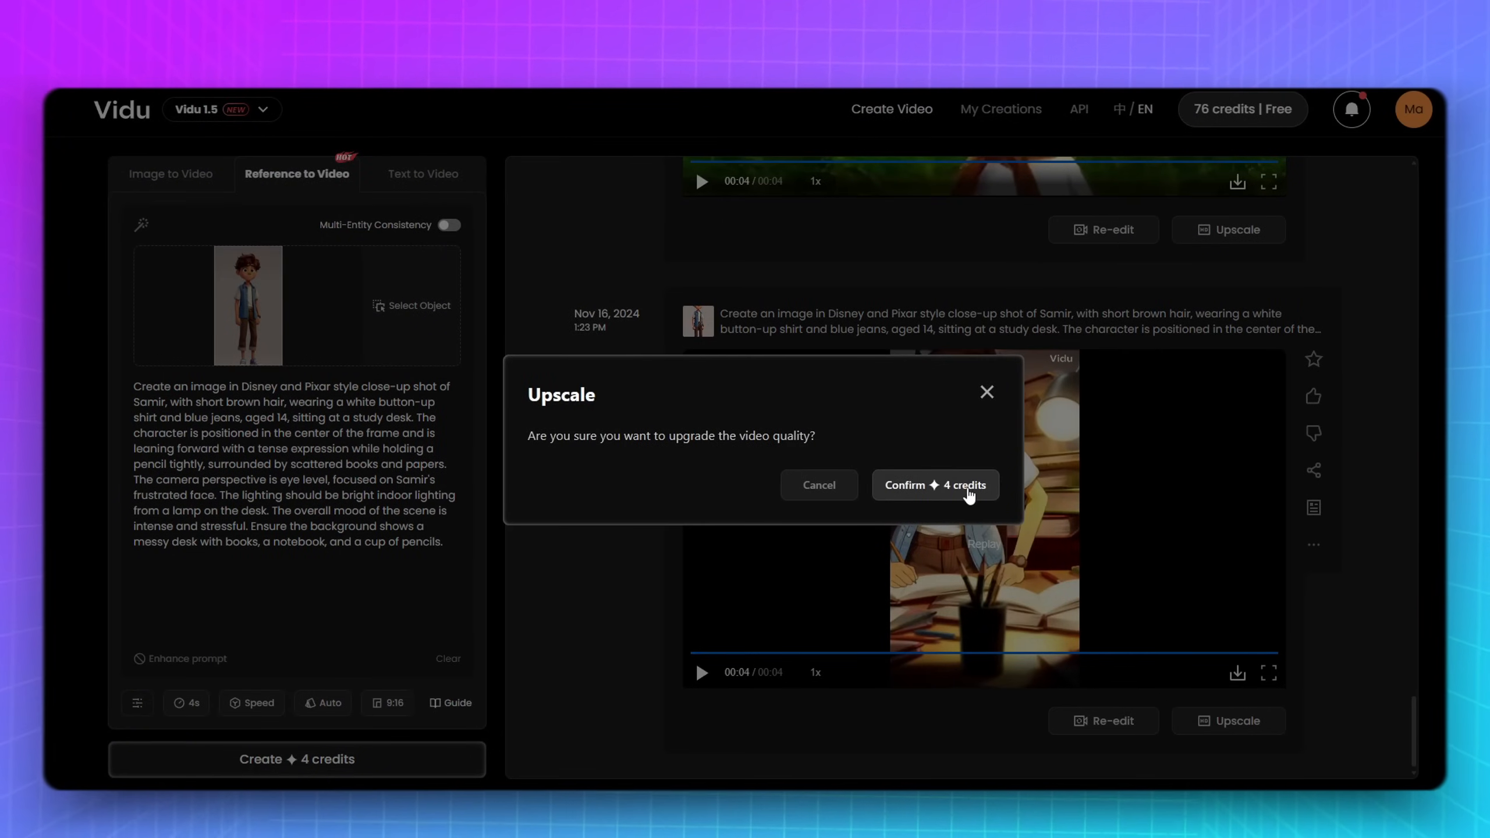
click(936, 484)
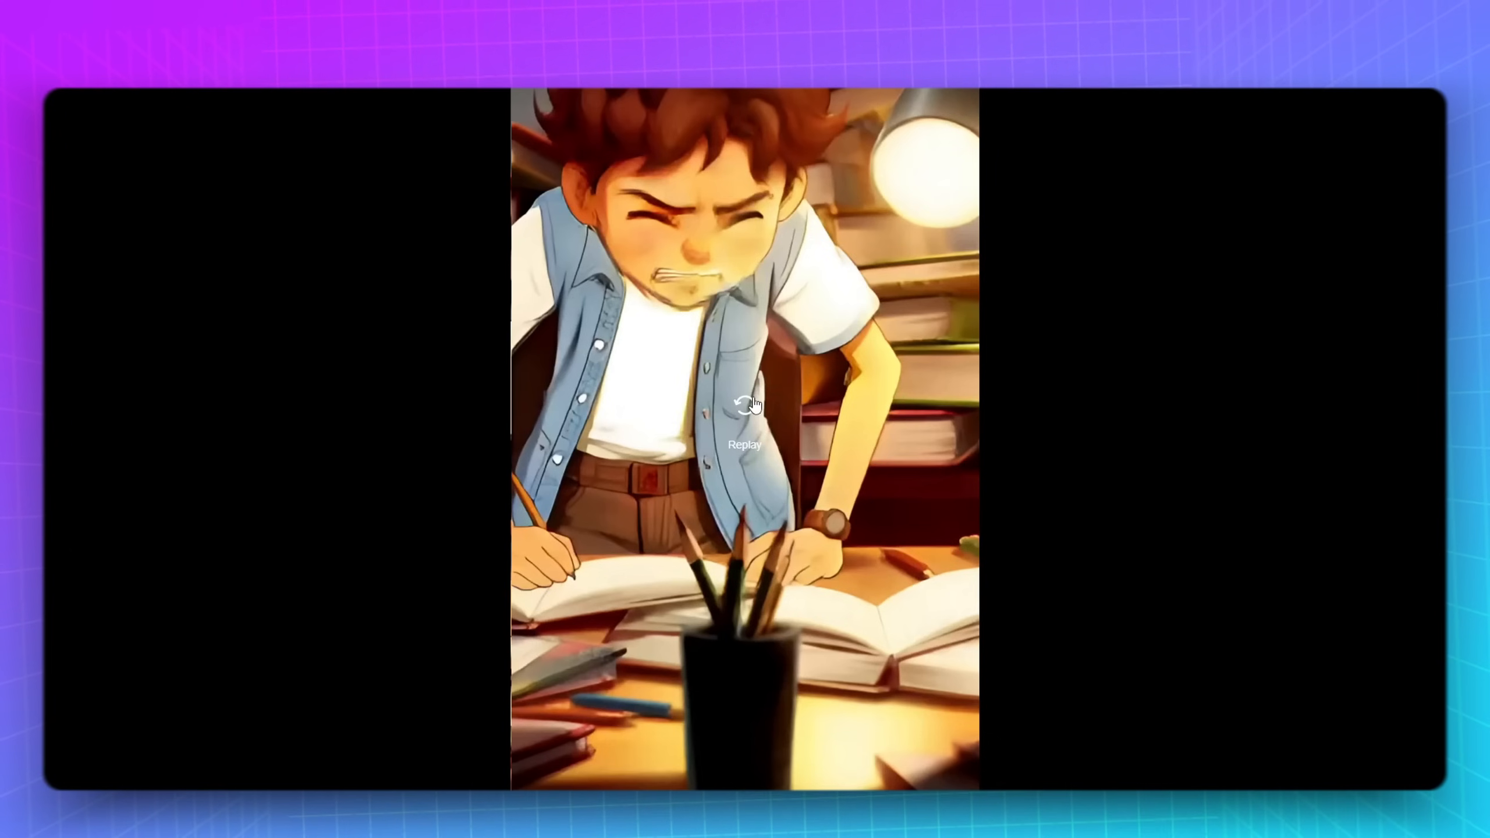
Step: Replay the upscaled study desk video in full screen and download it
click(755, 407)
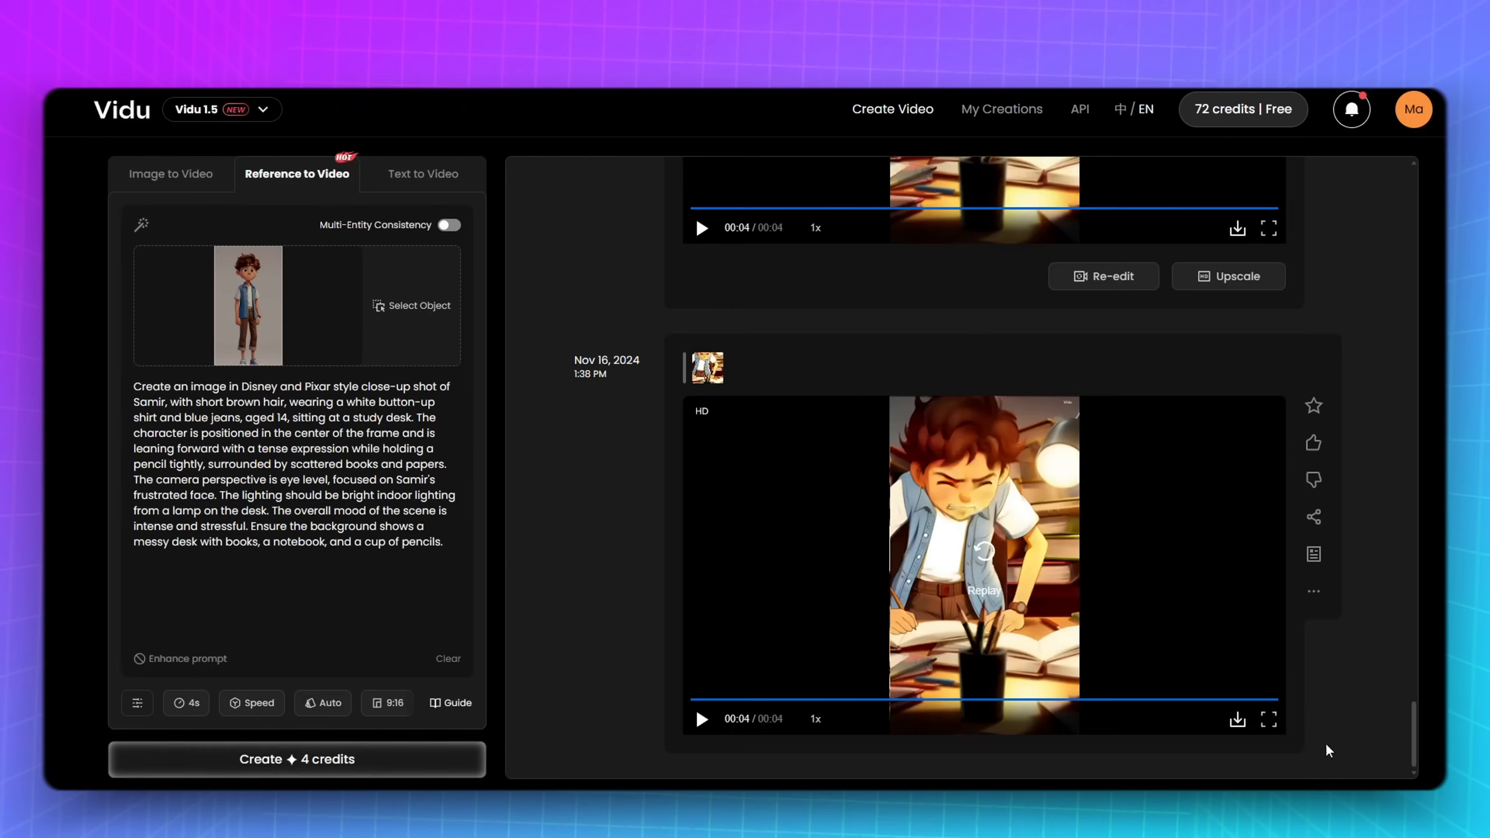
click(1238, 719)
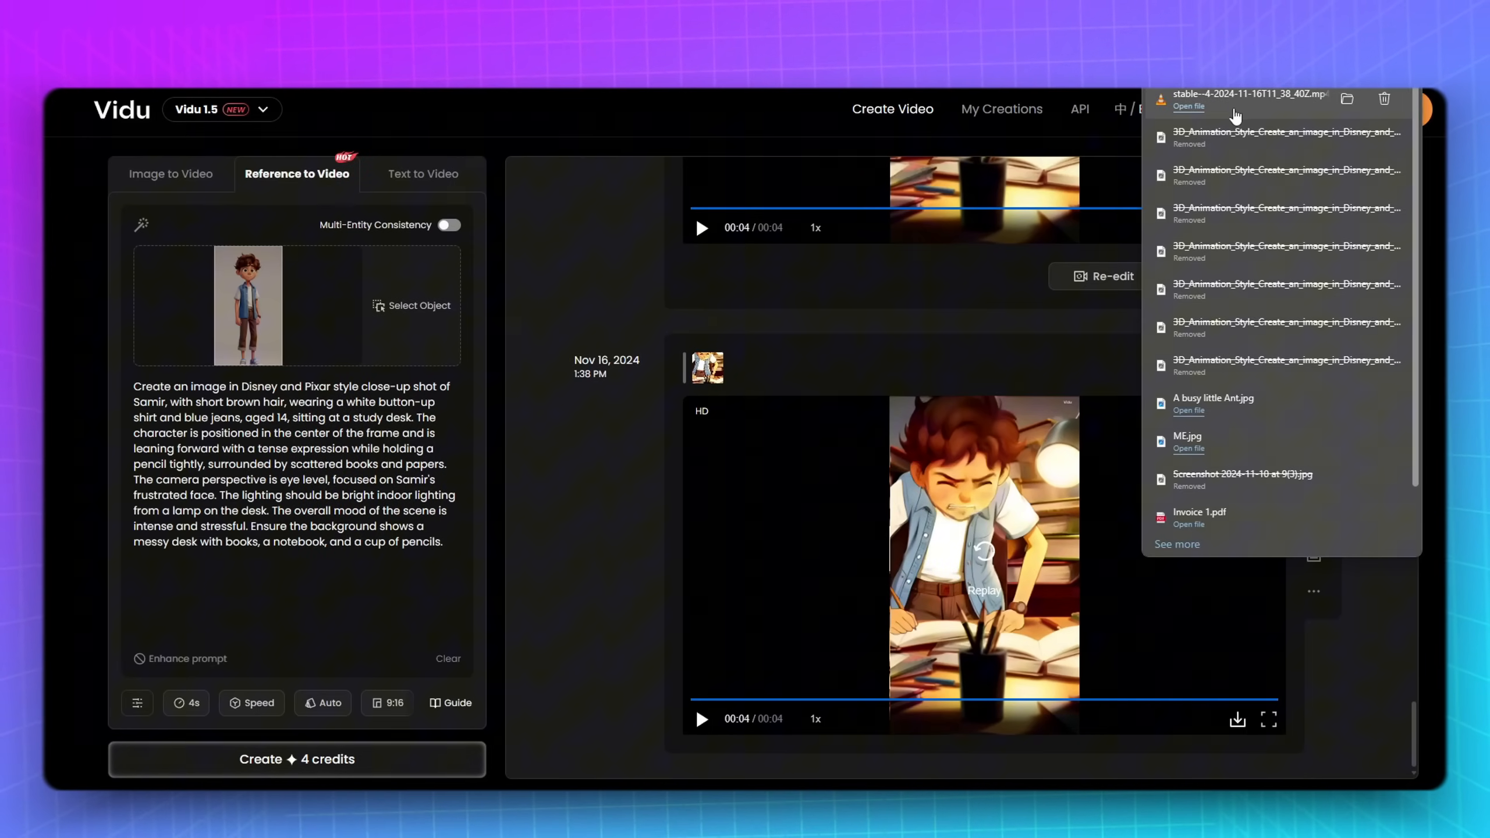
click(1371, 687)
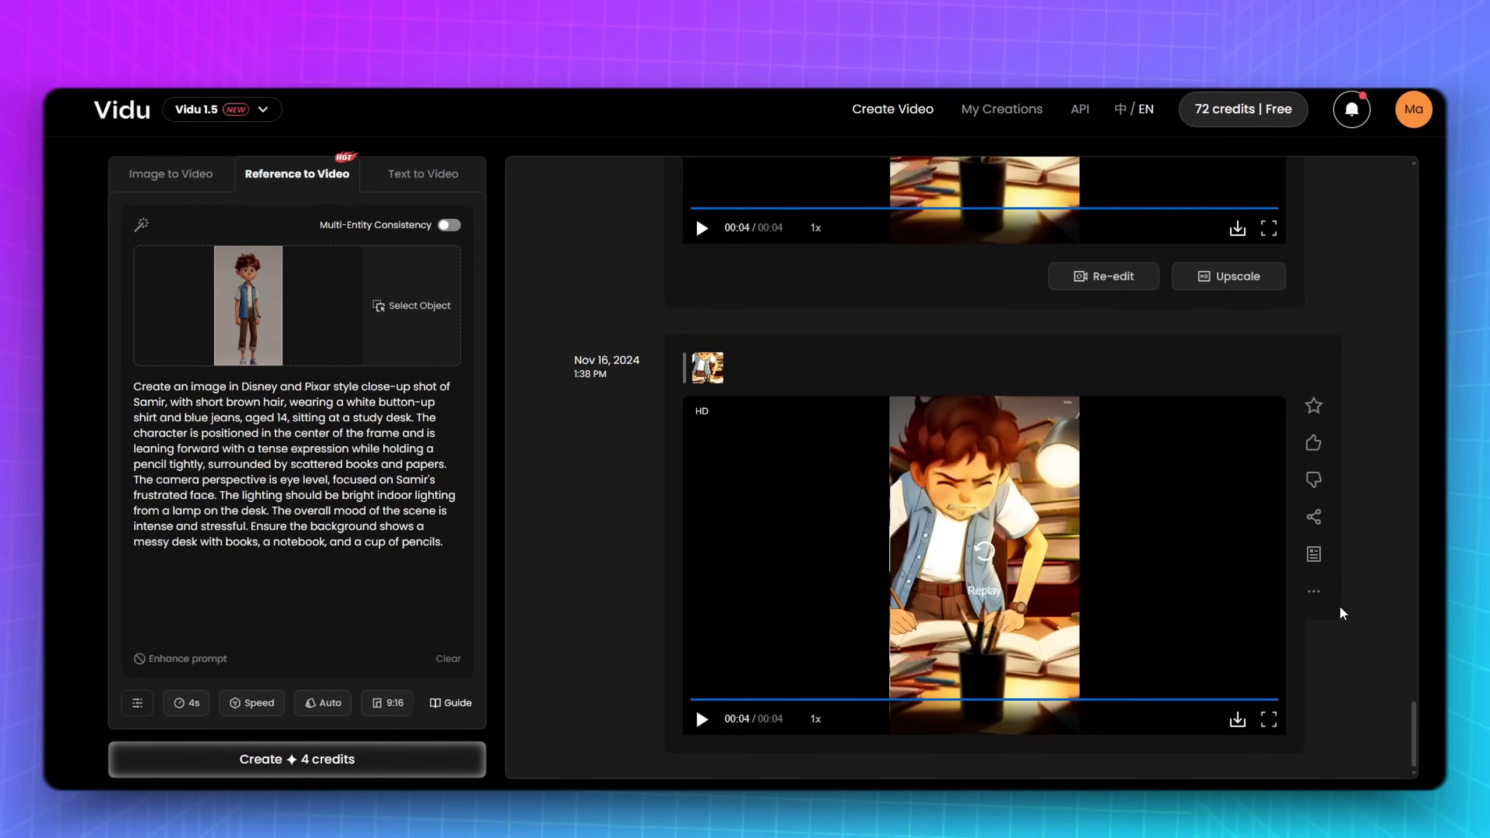
Step: Copy the Sentence 2 first-half prompt of the father at the door from ChatGPT and replace Vidu's video description with it
mouse_move(1319, 599)
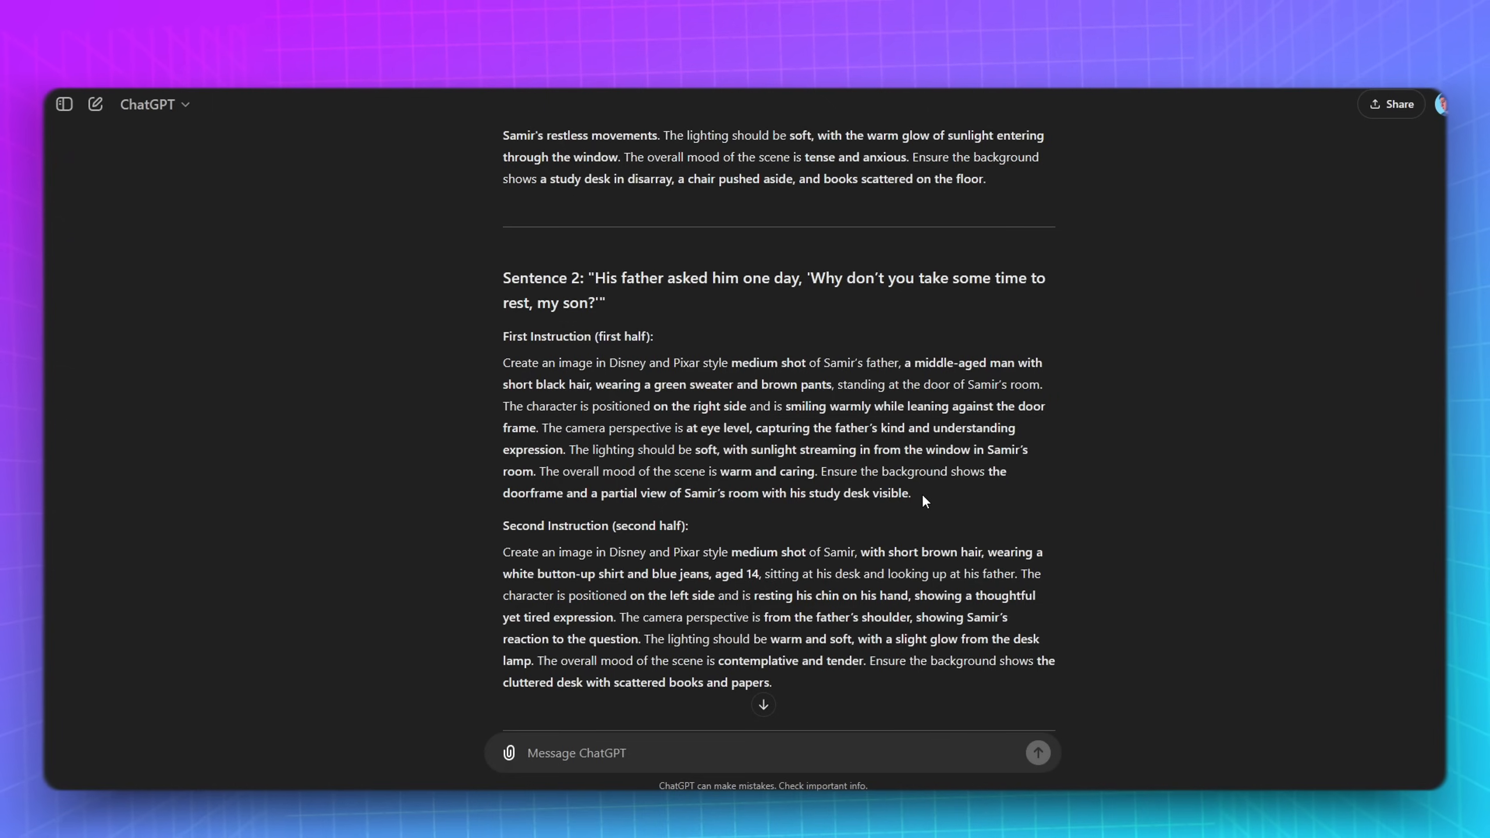
drag(914, 494, 503, 363)
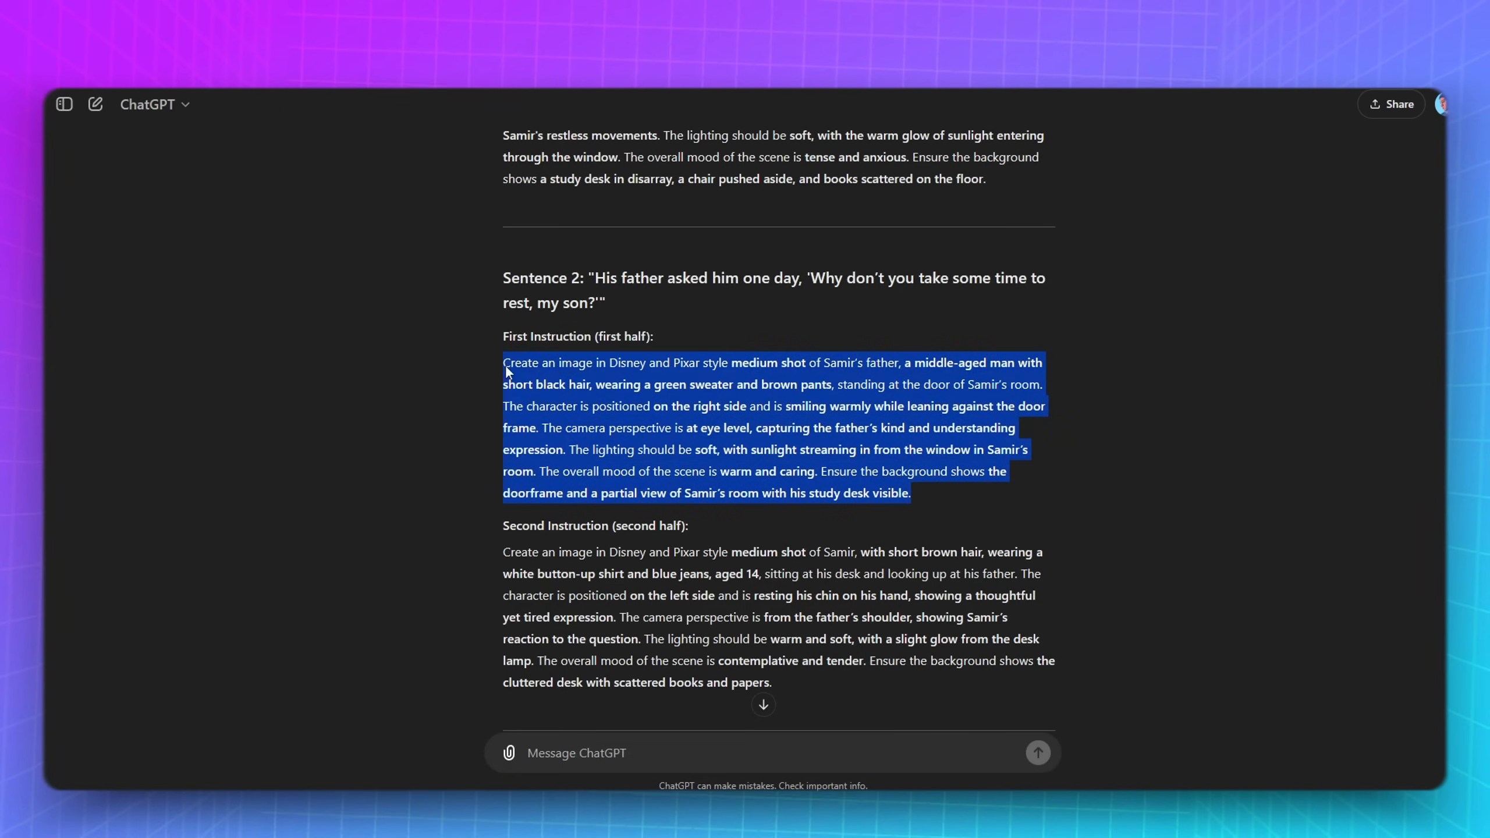
right_click(683, 399)
click(701, 410)
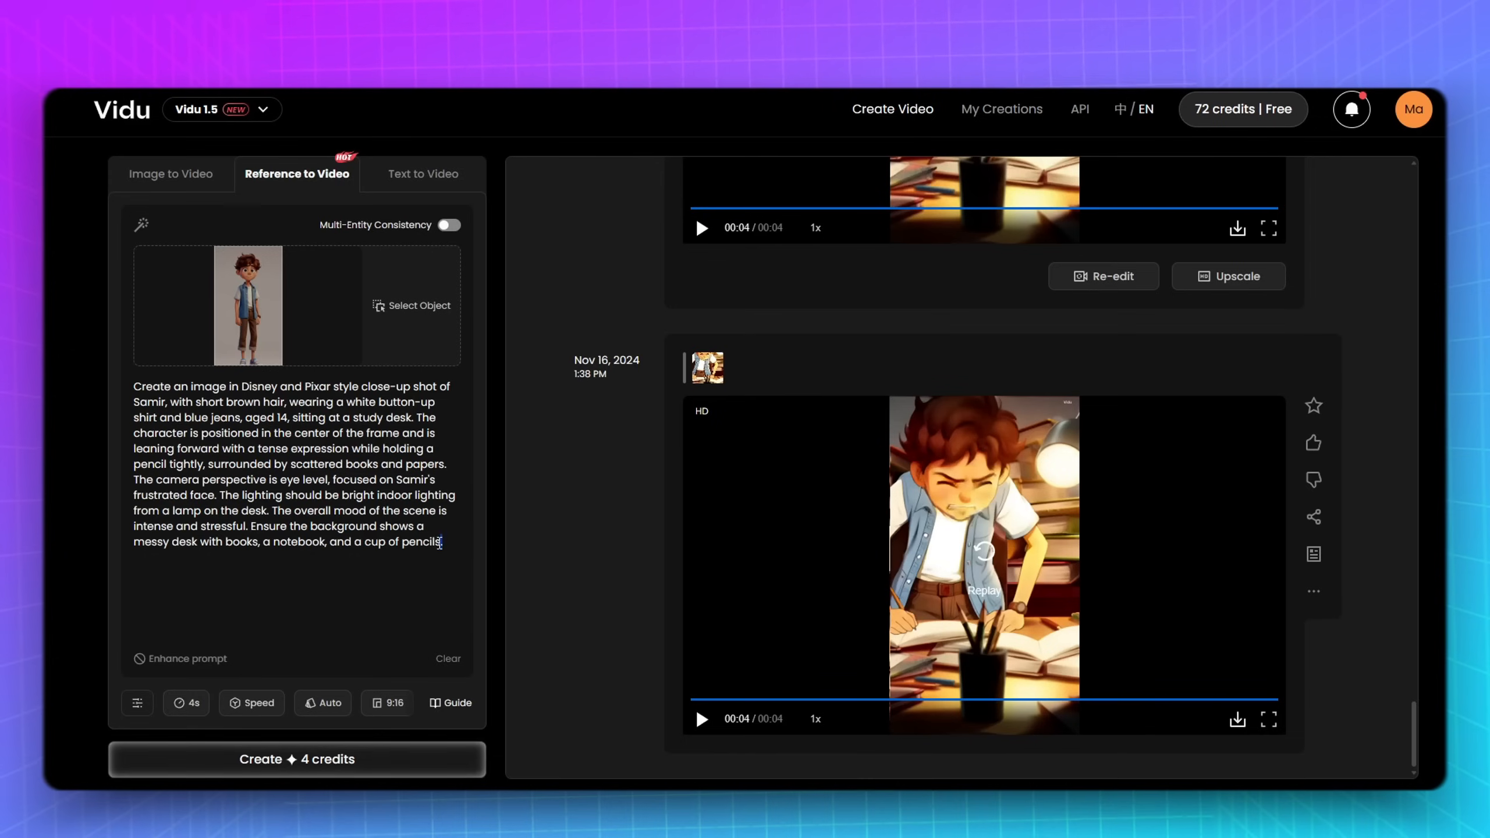
drag(444, 542, 120, 388)
key(ctrl+v)
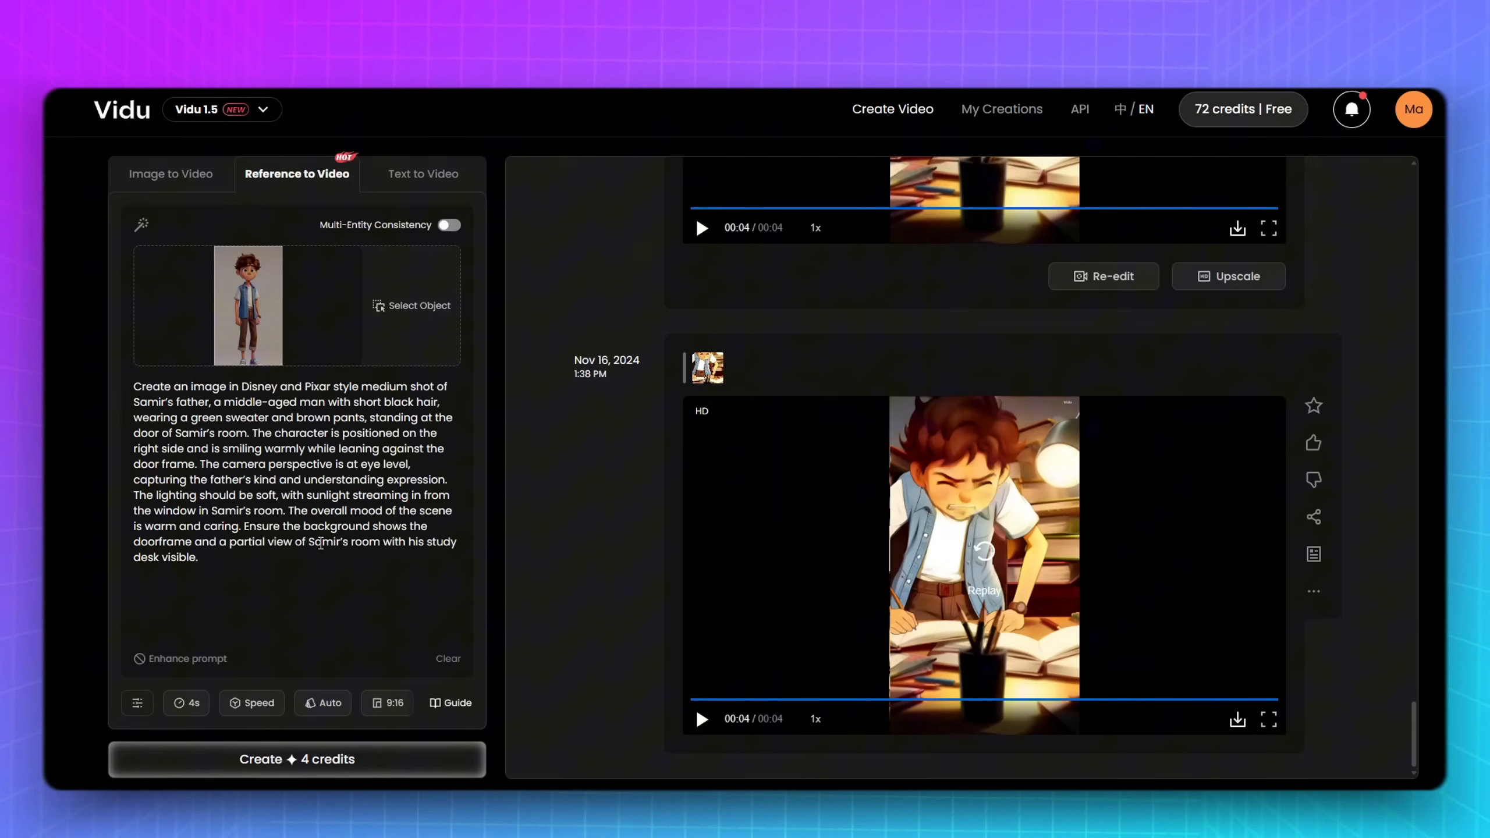
Step: Remove the single reference image and turn on Multi-Entity Consistency, trying out a third image slot and removing it again
click(350, 262)
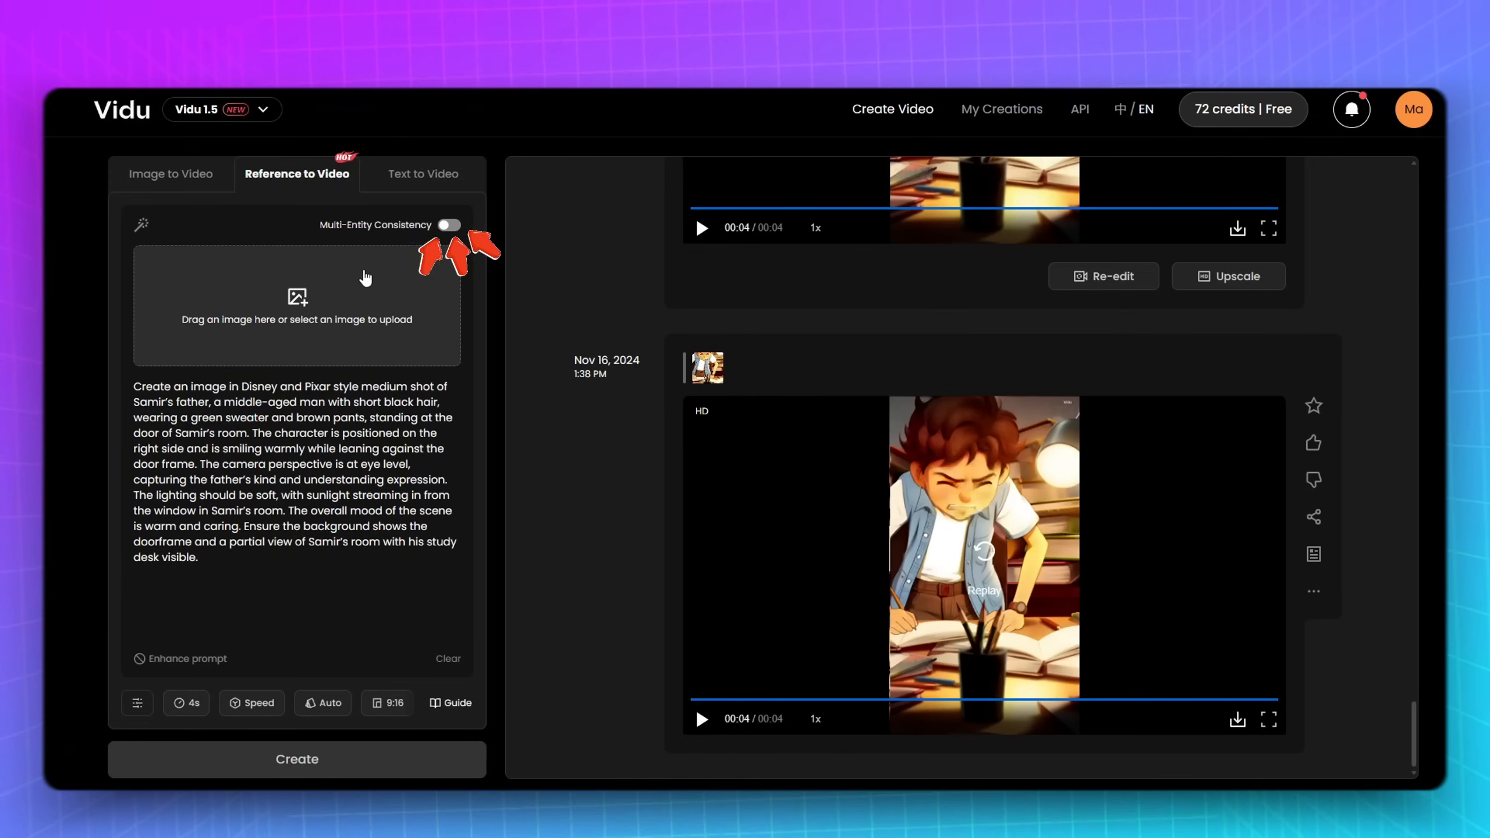
mouse_move(382, 229)
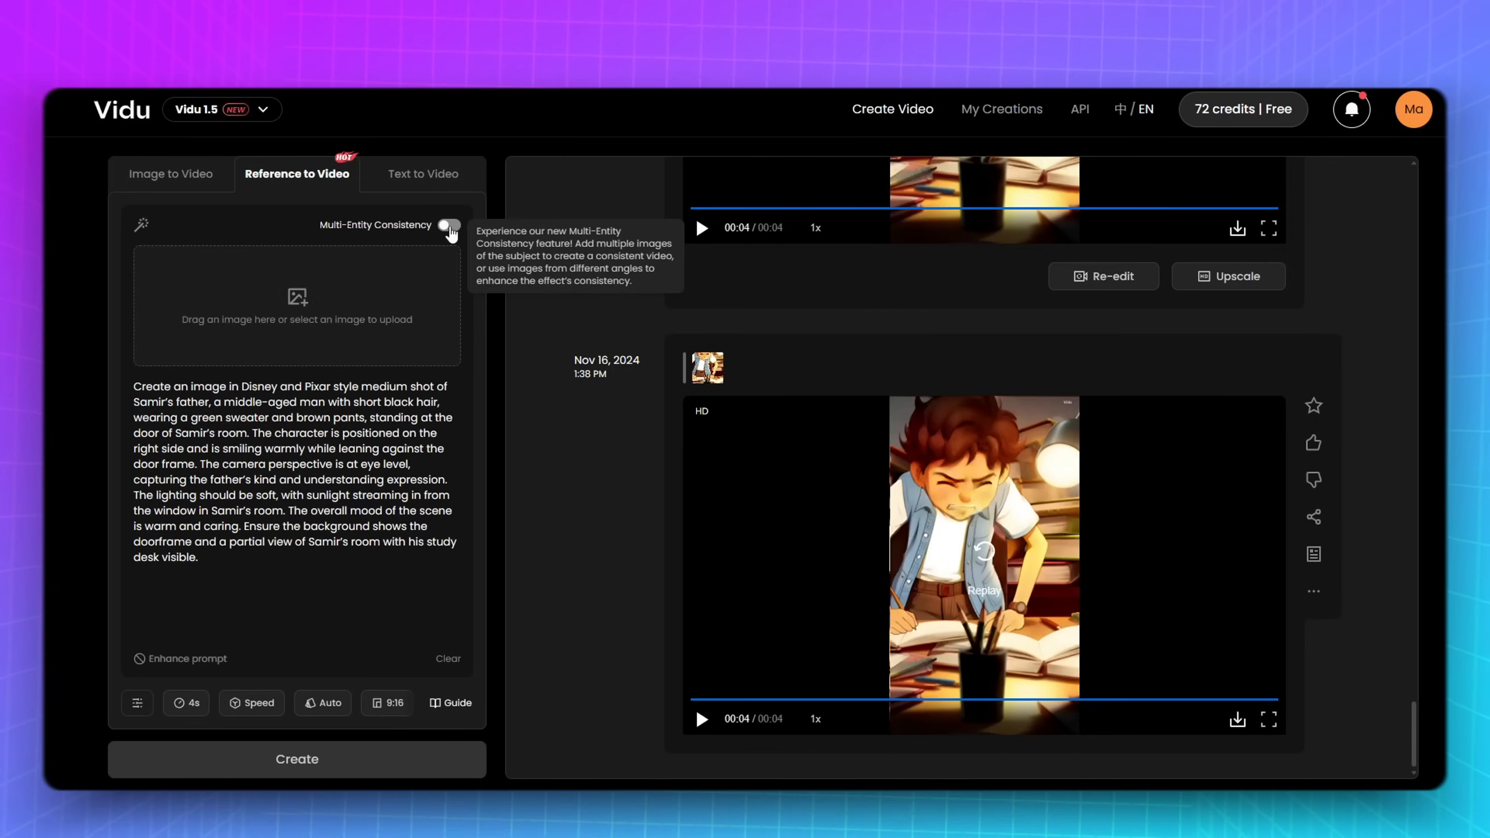
click(449, 227)
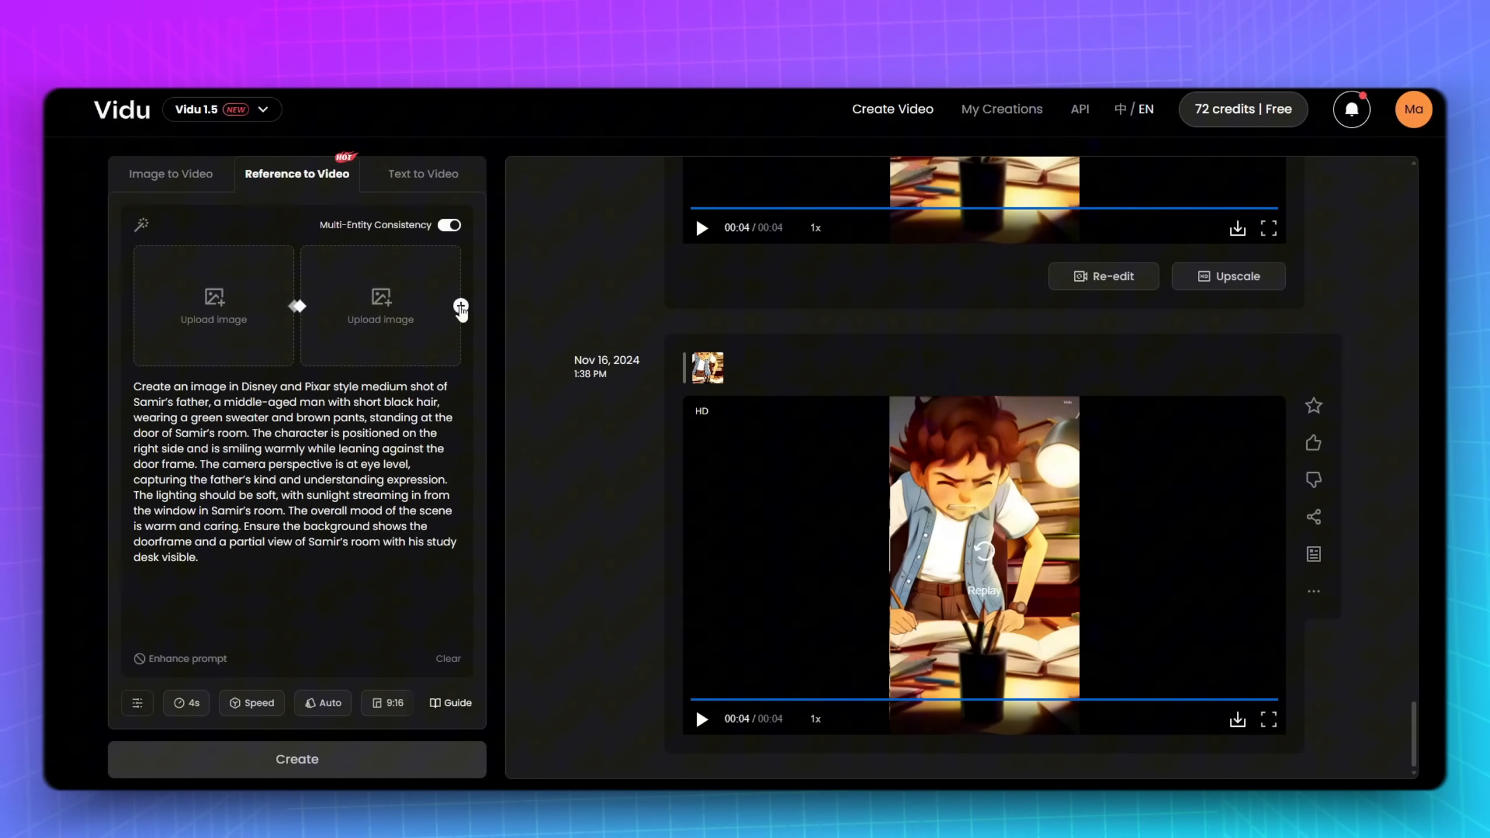
click(461, 306)
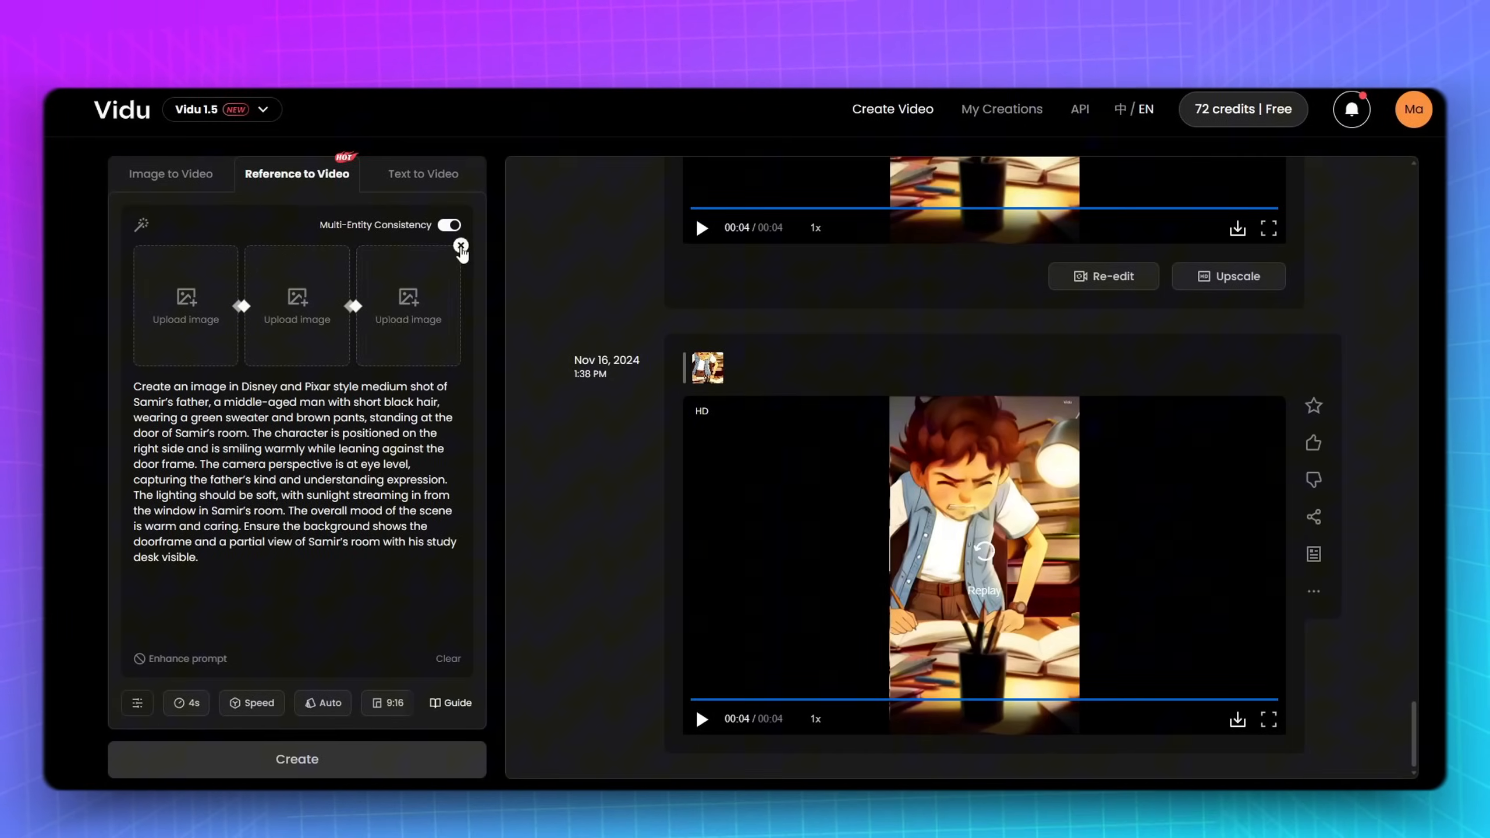
click(461, 245)
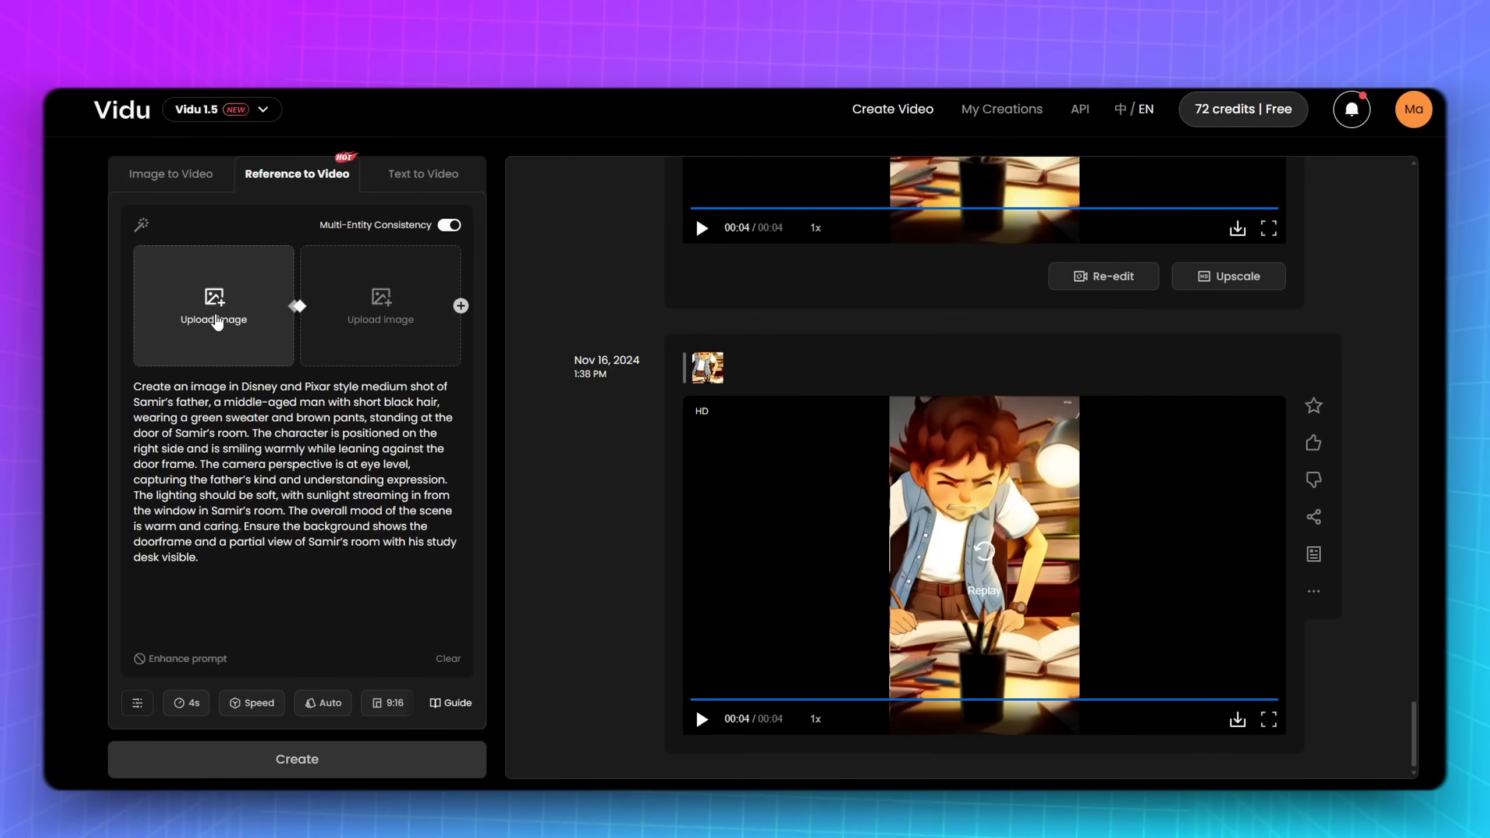
Step: Upload the boy's and the father's character images as the two references and create the 4-second 9:16 video
click(218, 317)
click(1012, 535)
click(381, 308)
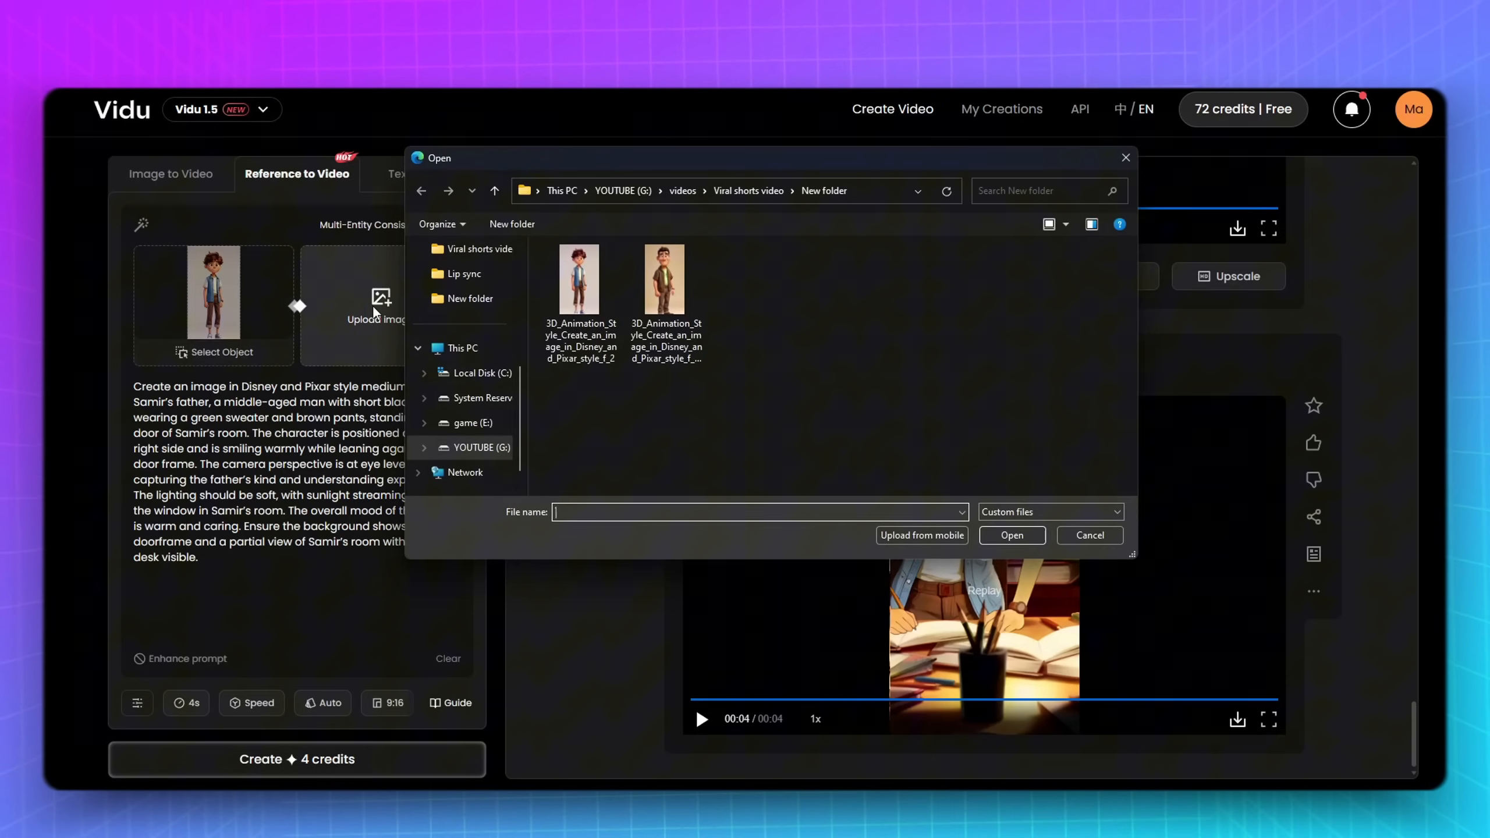
double_click(662, 278)
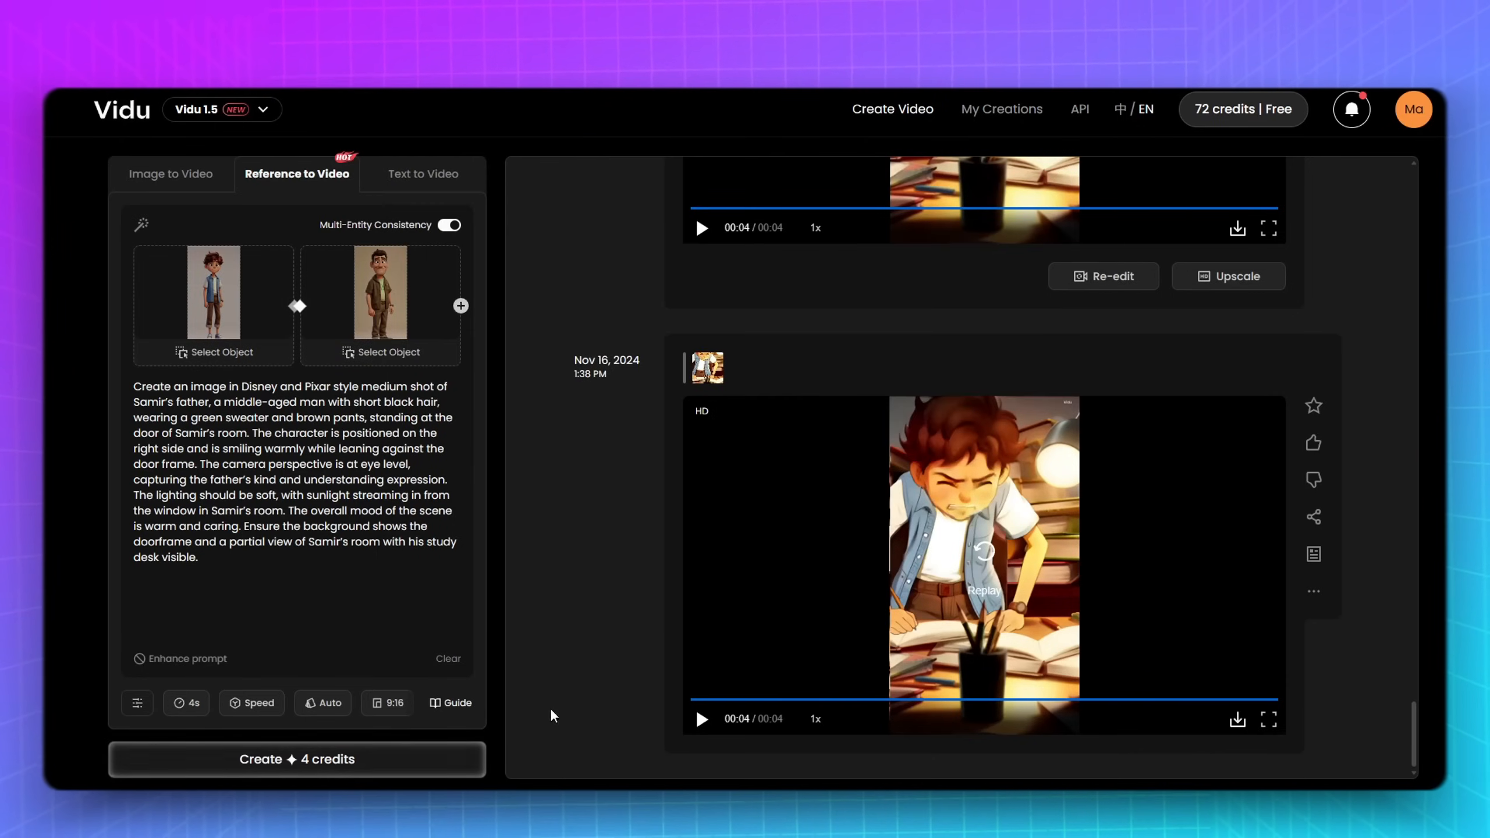
click(276, 761)
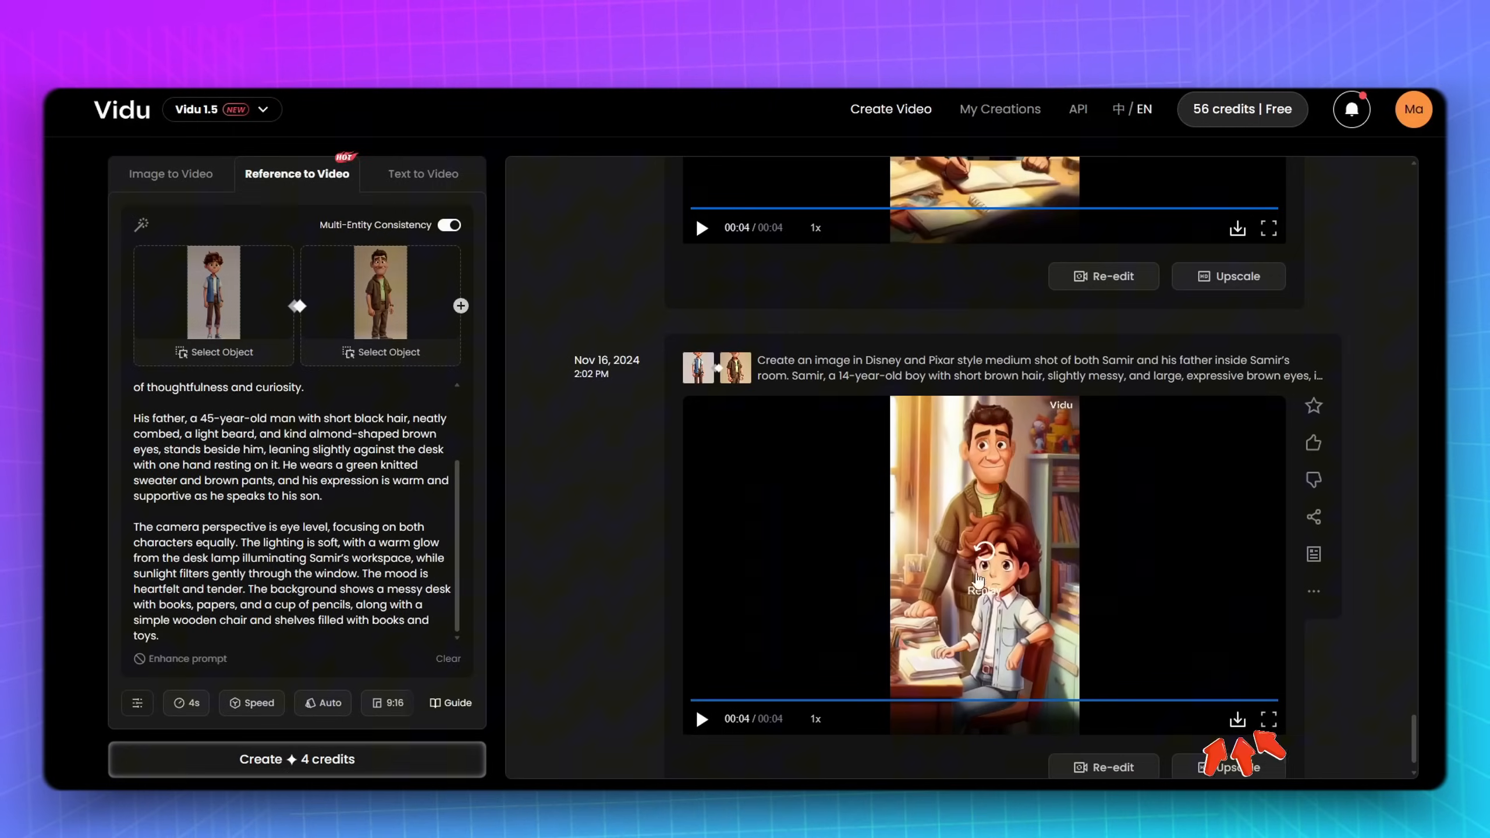
Step: Replace the video description with ChatGPT's Sentence 4 first-half prompt of the boy sitting in a park, and create the 4-second video
drag(1028, 441, 607, 323)
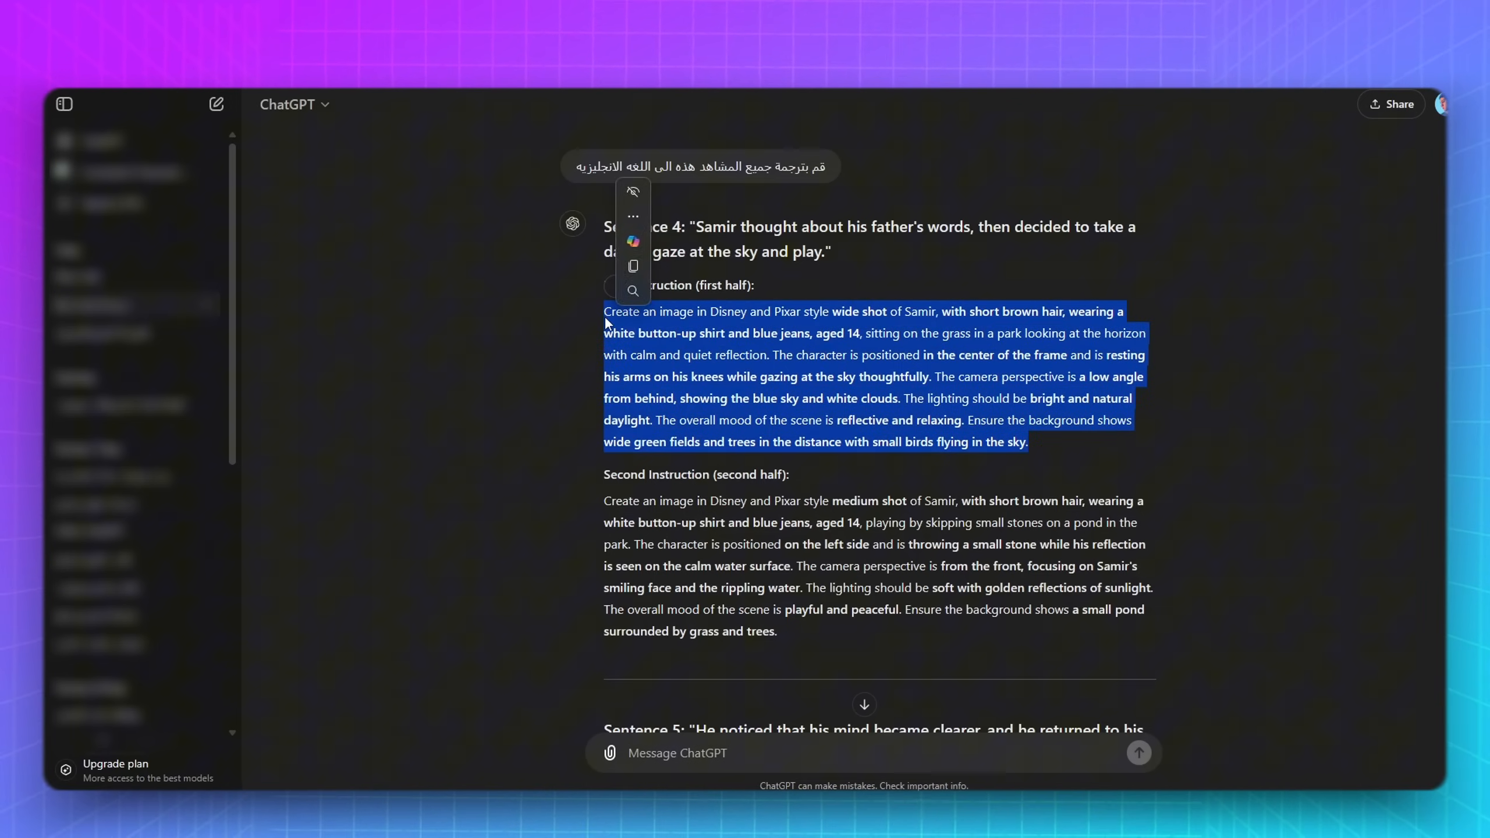
right_click(755, 352)
click(775, 359)
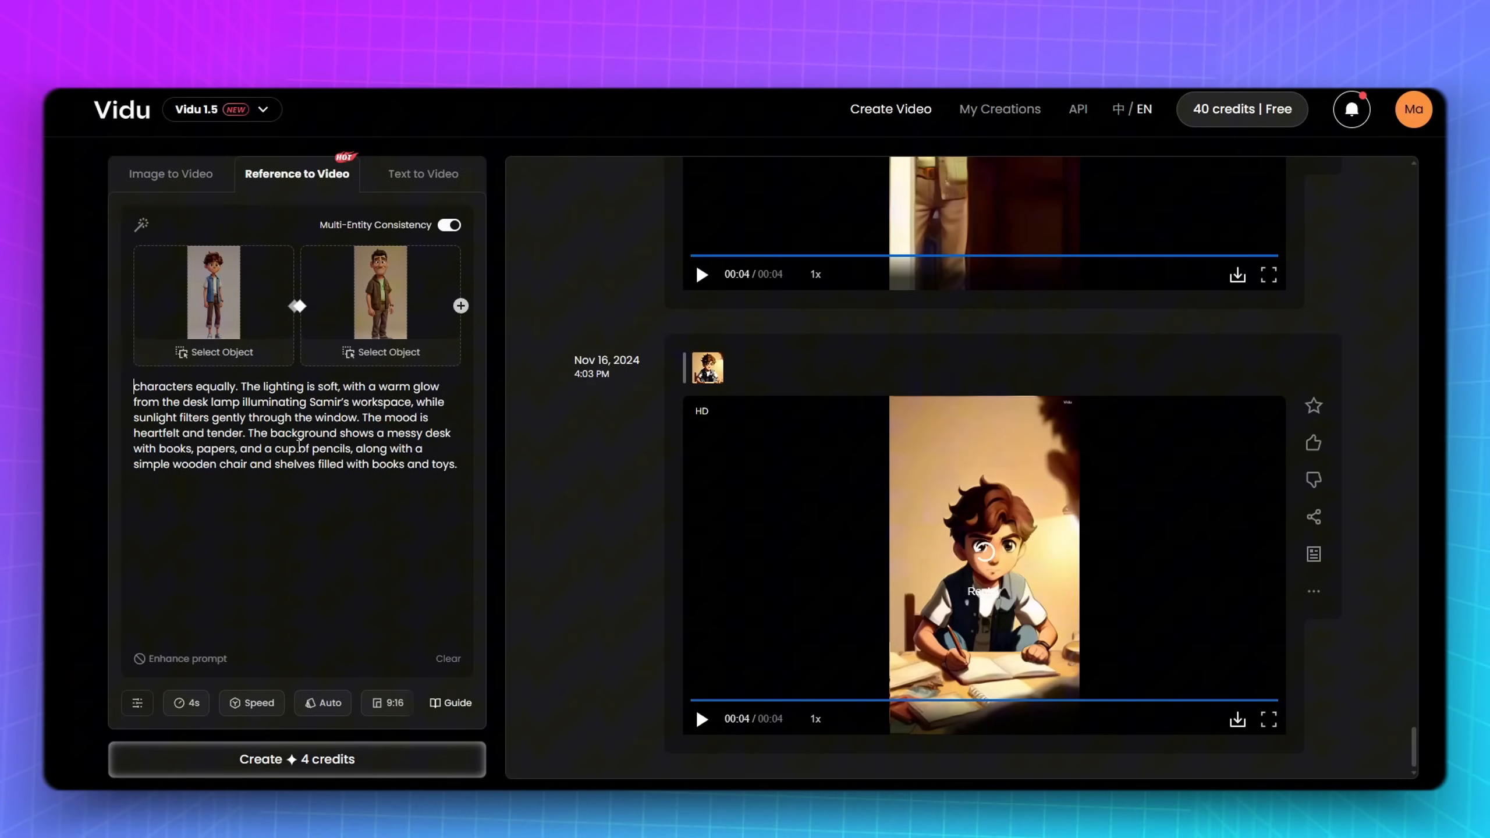
drag(299, 448, 311, 448)
key(ctrl+a)
key(ctrl+v)
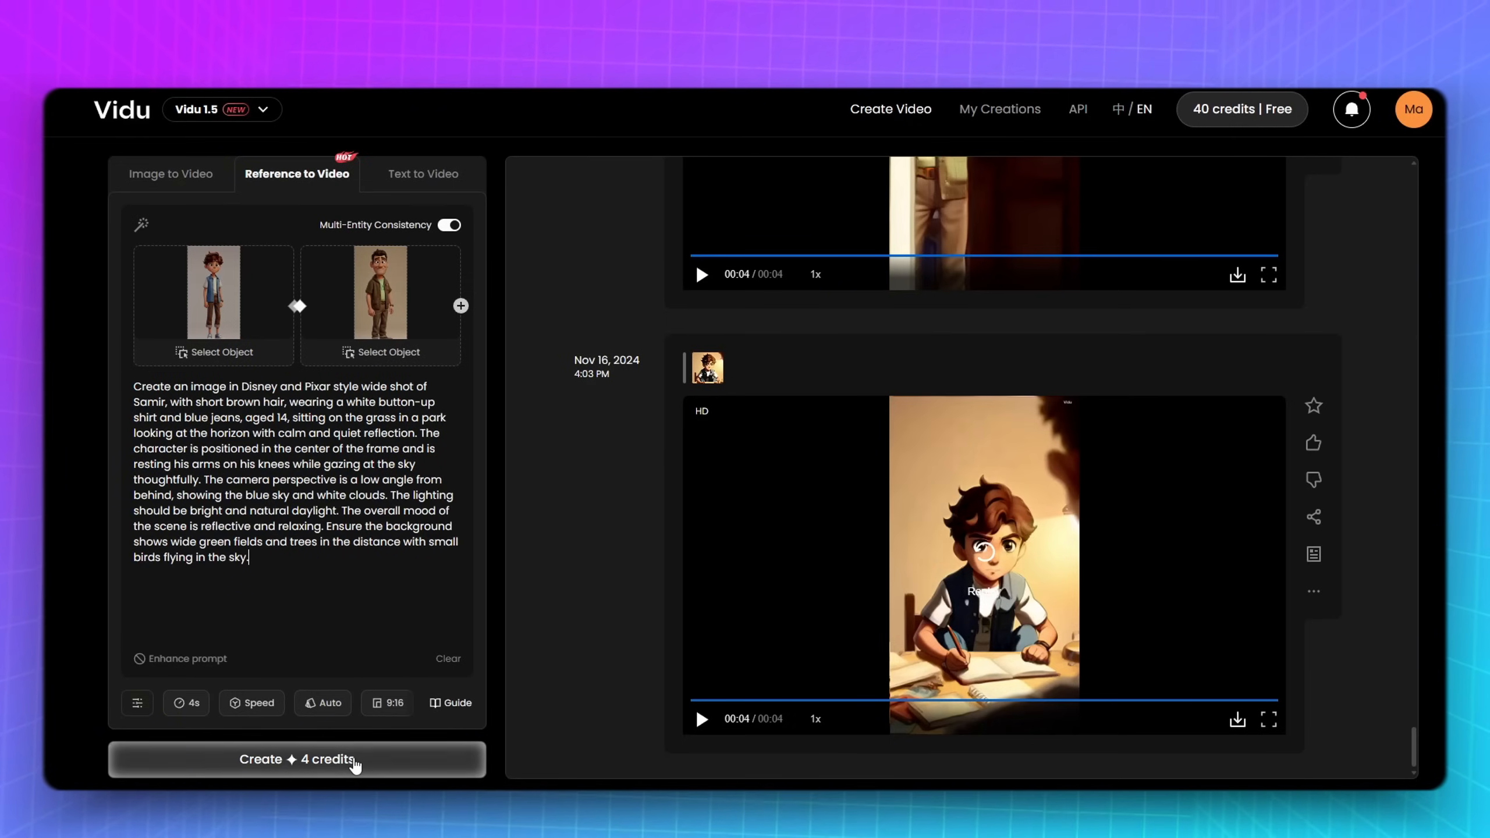
click(355, 761)
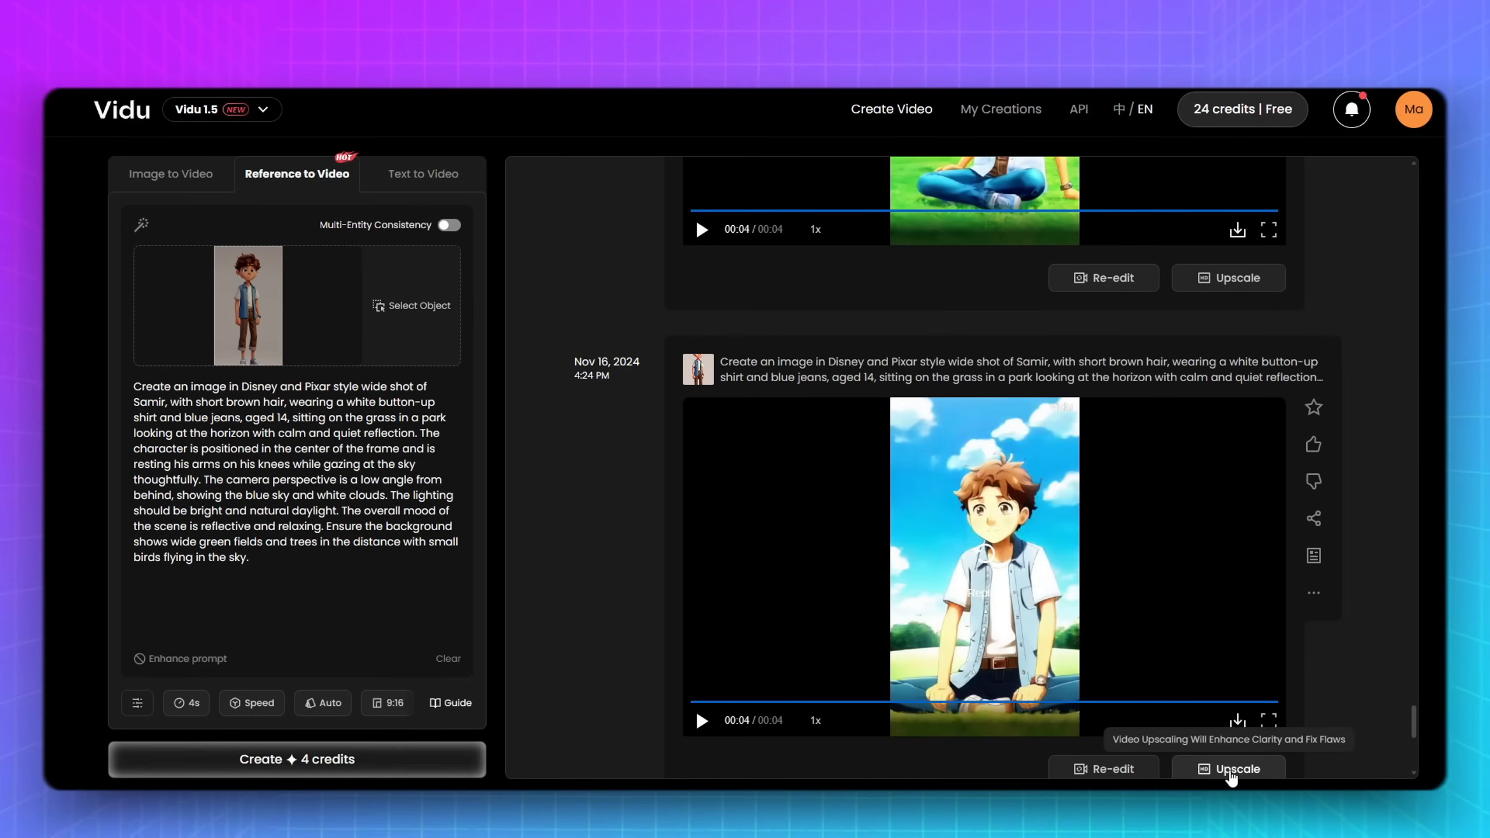
Step: Upscale the park video of the boy and select the Sentence 4 pond scene prompt in ChatGPT
click(1232, 770)
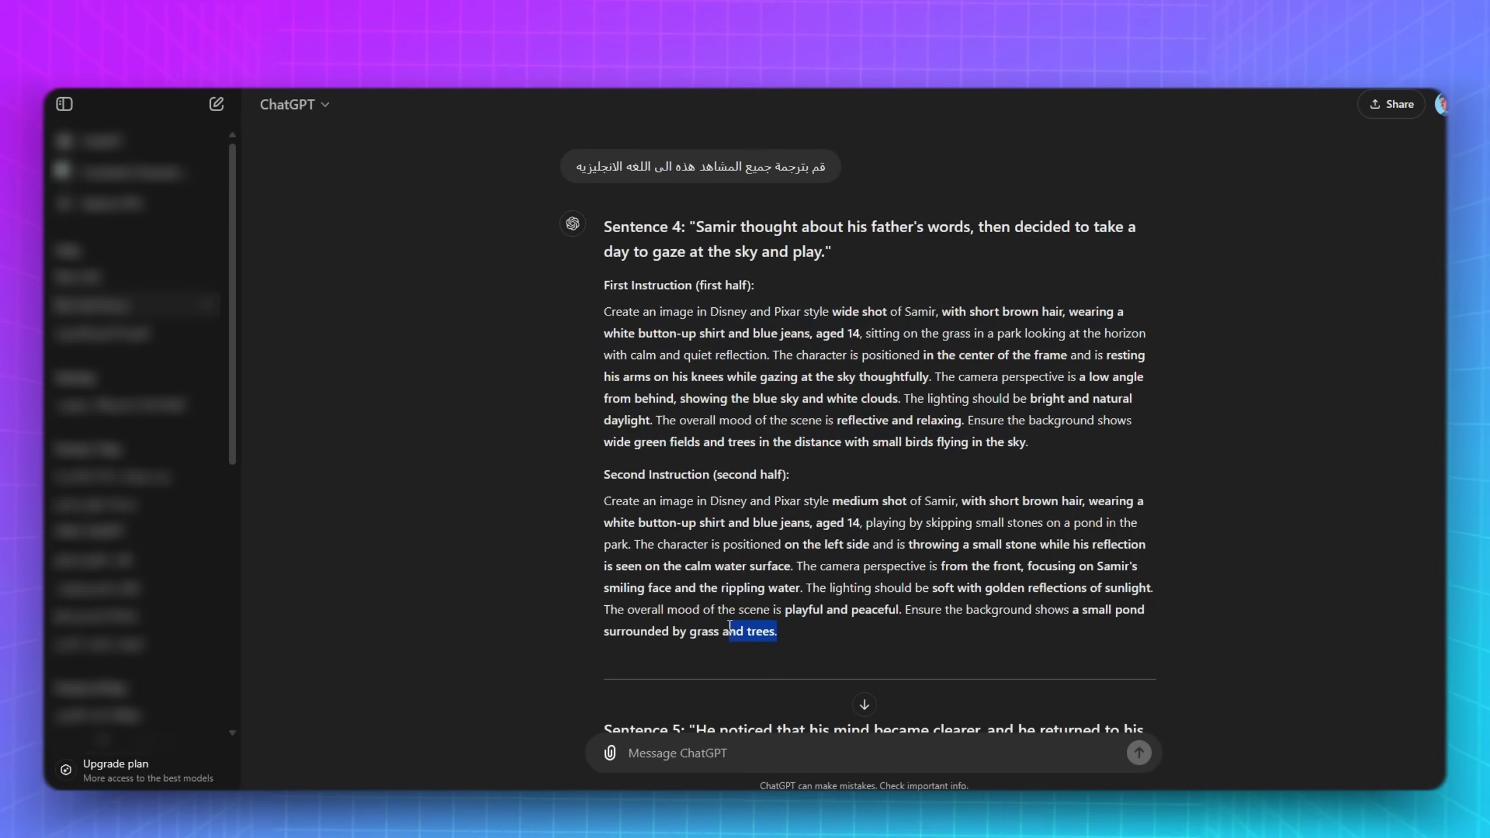
drag(777, 632, 605, 228)
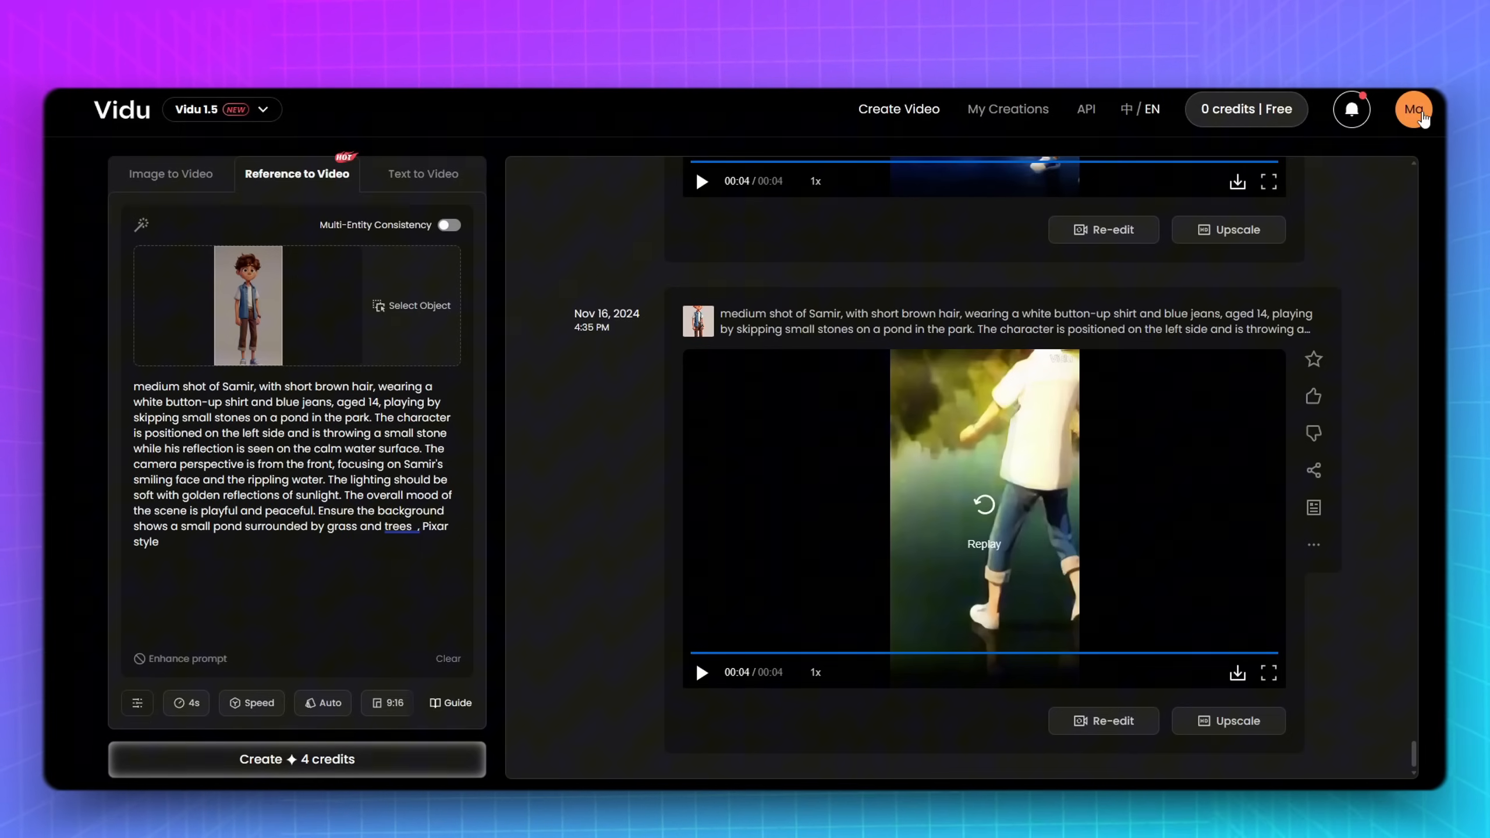
Step: Open the Vidu account options to switch accounts, and choose Reference to Video in the other account
click(1420, 113)
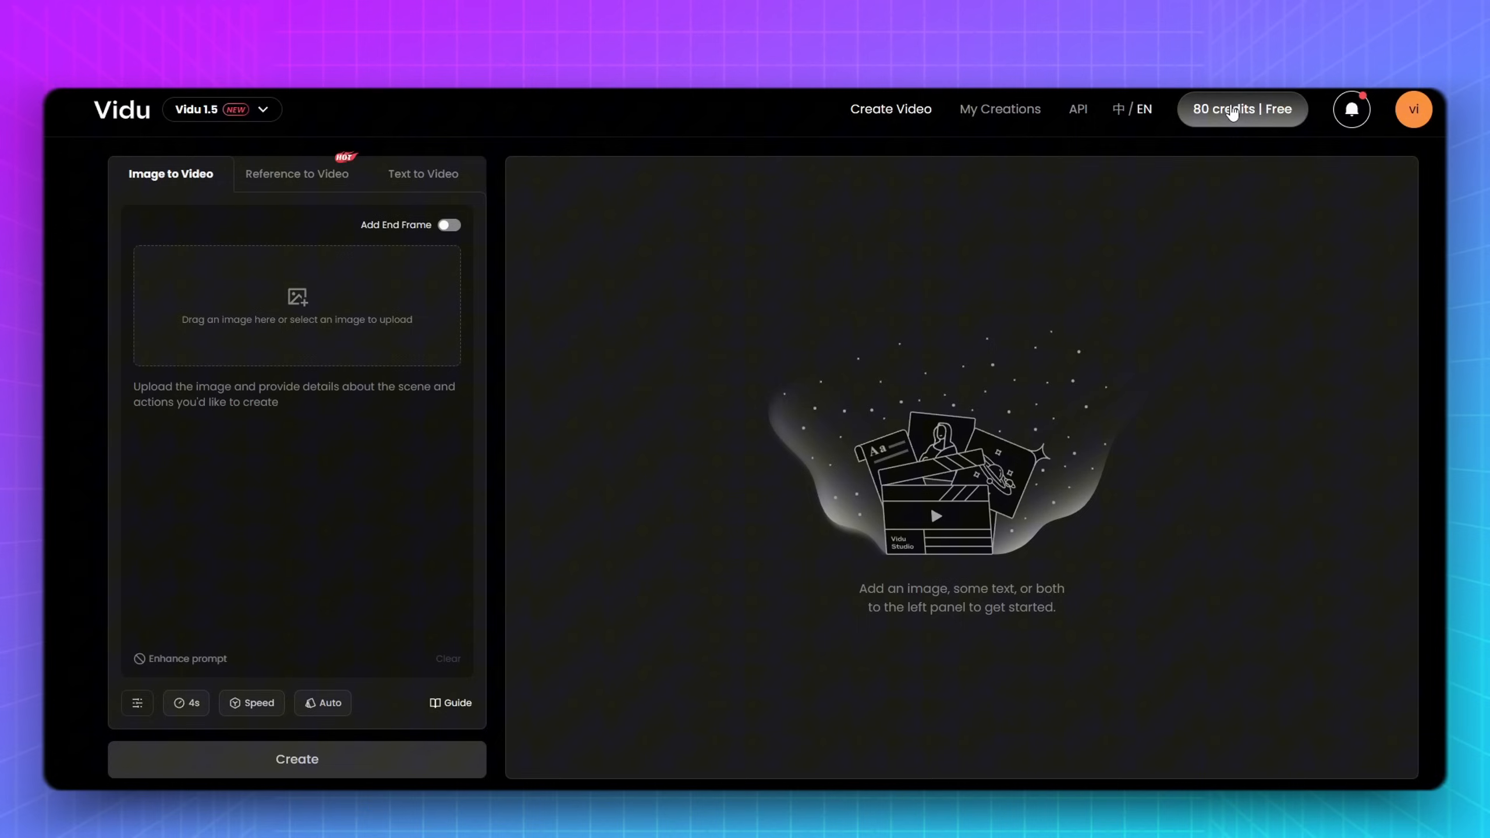
click(285, 179)
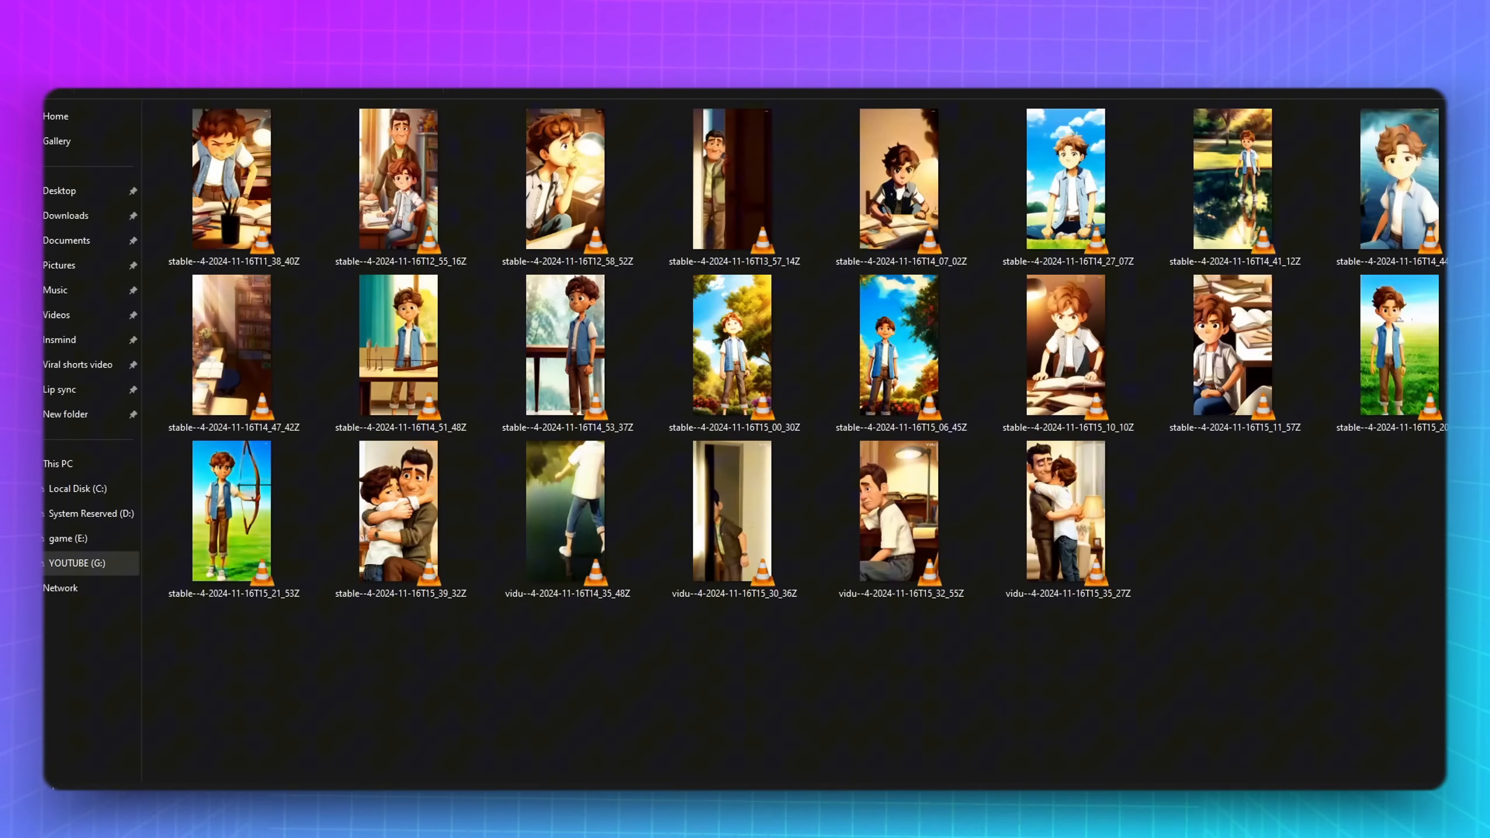
Step: Review the downloaded scene clips in the folder by selecting them all and clearing the selection
drag(1445, 684, 260, 170)
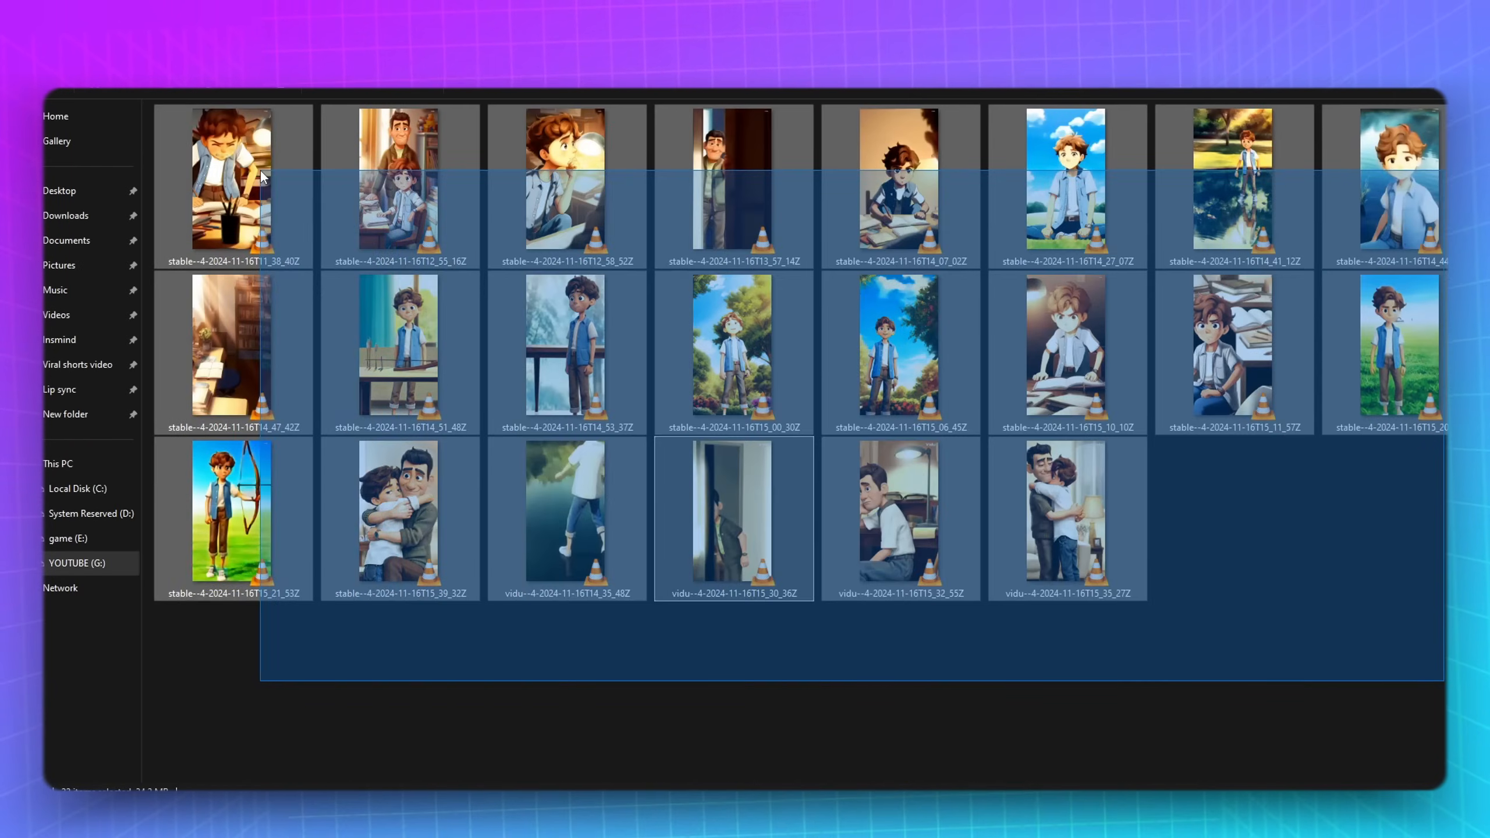
click(1294, 527)
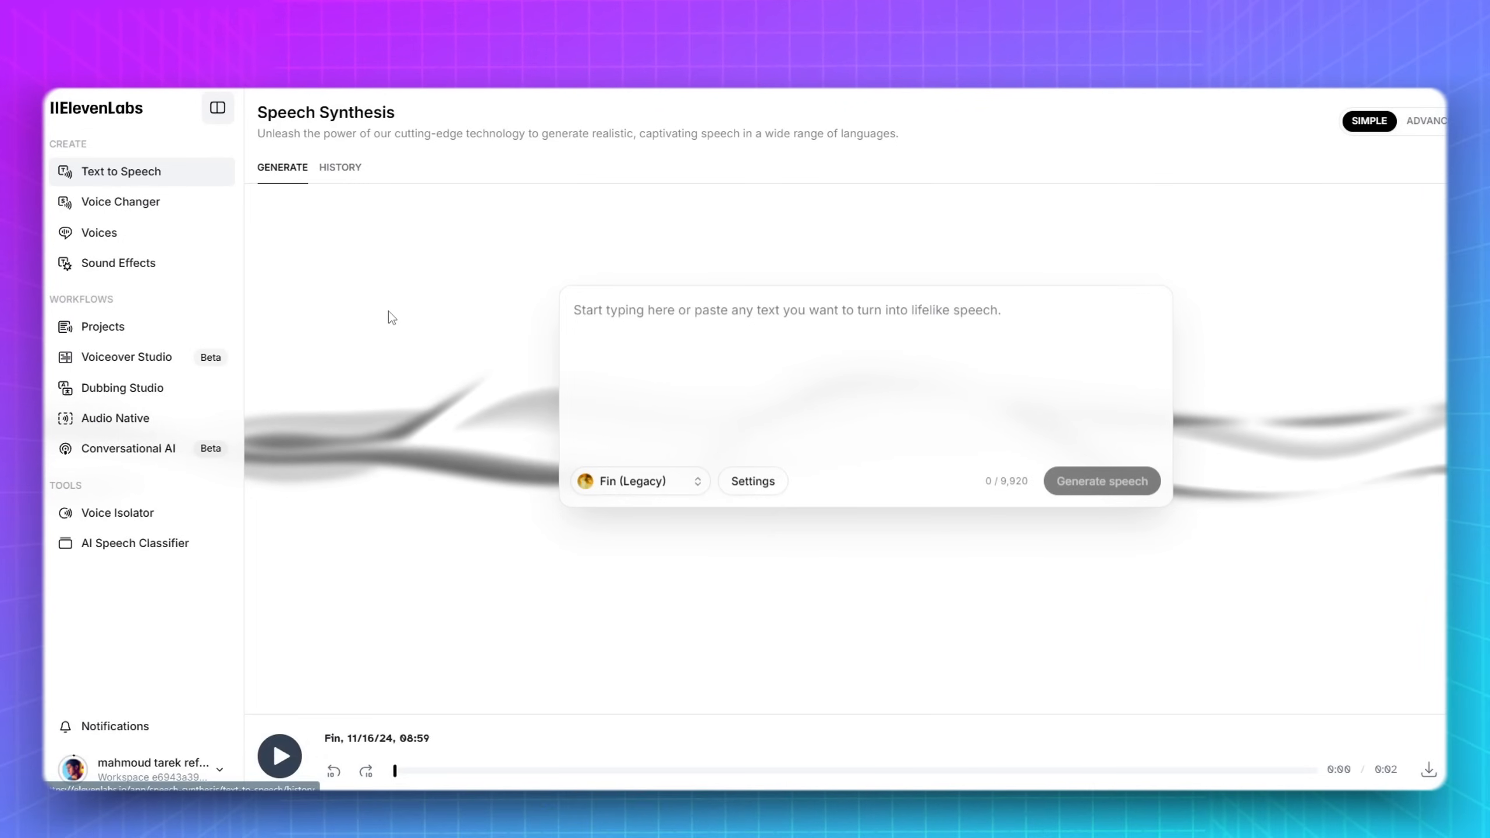
Step: Check the total and remaining credits of the ElevenLabs account
click(219, 769)
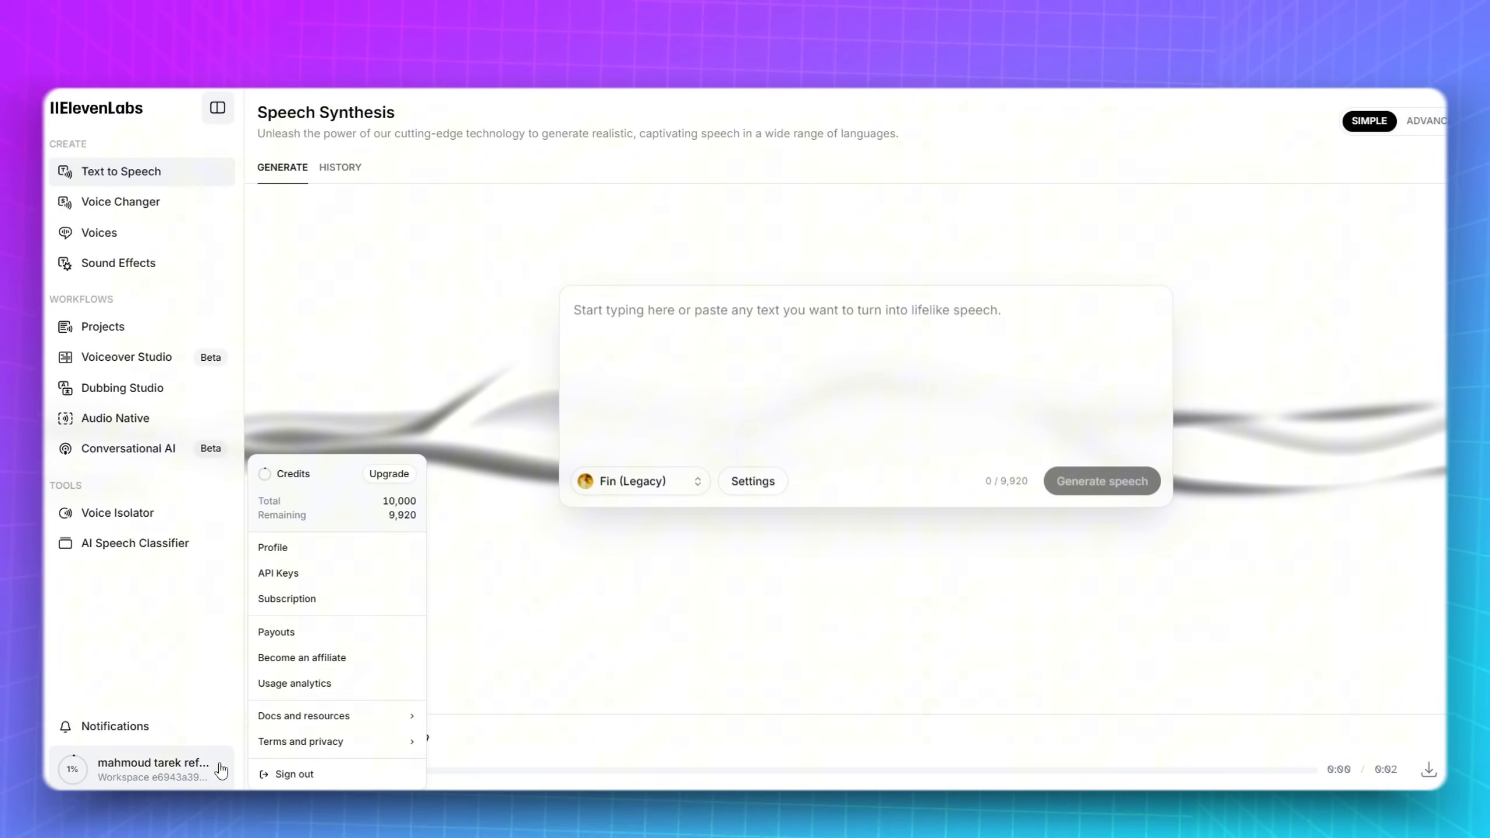
drag(382, 500, 417, 502)
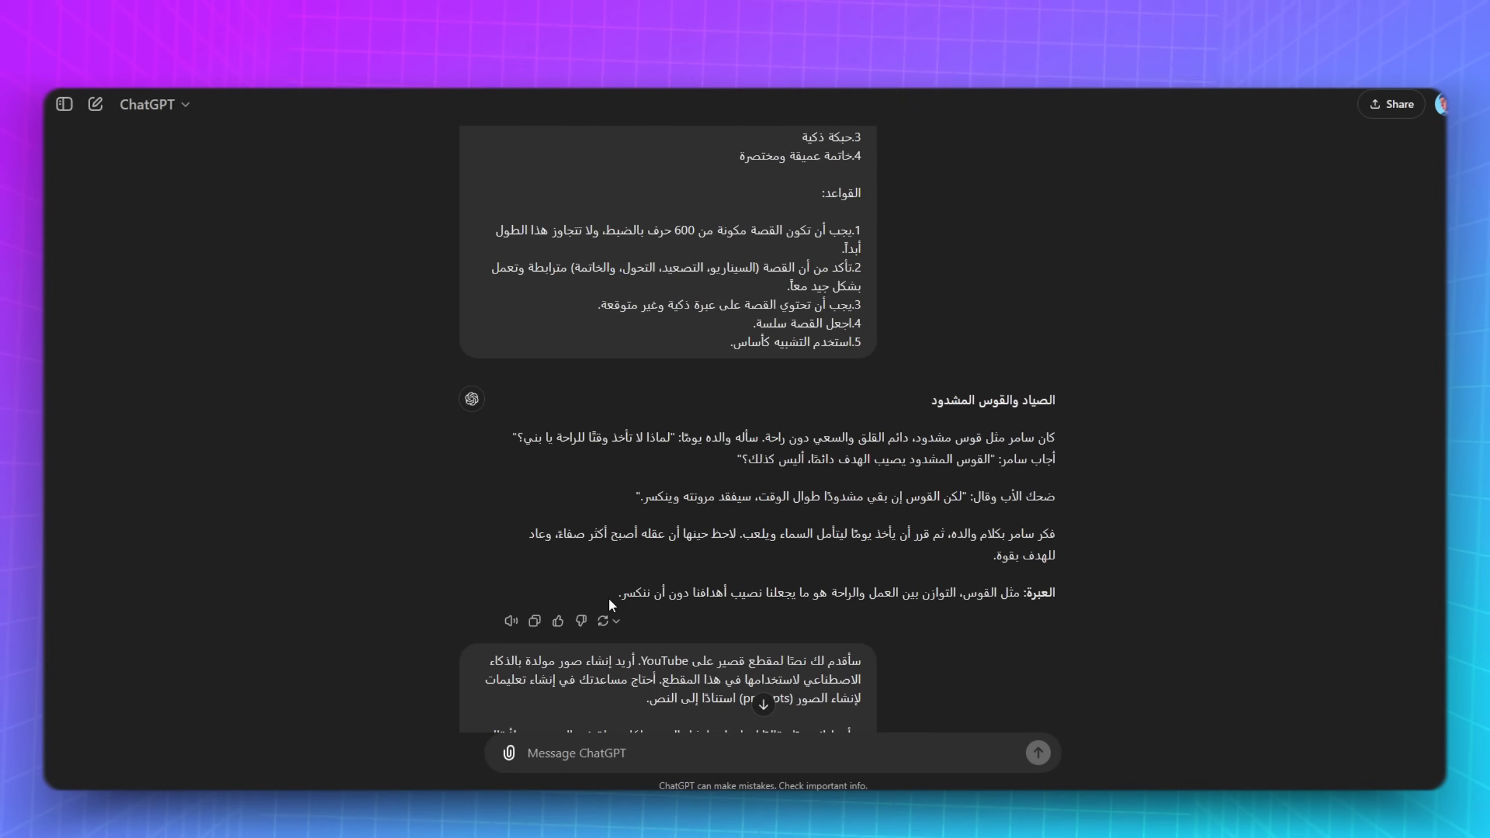
Step: Copy the Arabic story with its moral from ChatGPT into ElevenLabs Text to Speech and generate it with the Fin (Legacy) voice
drag(608, 598, 1099, 437)
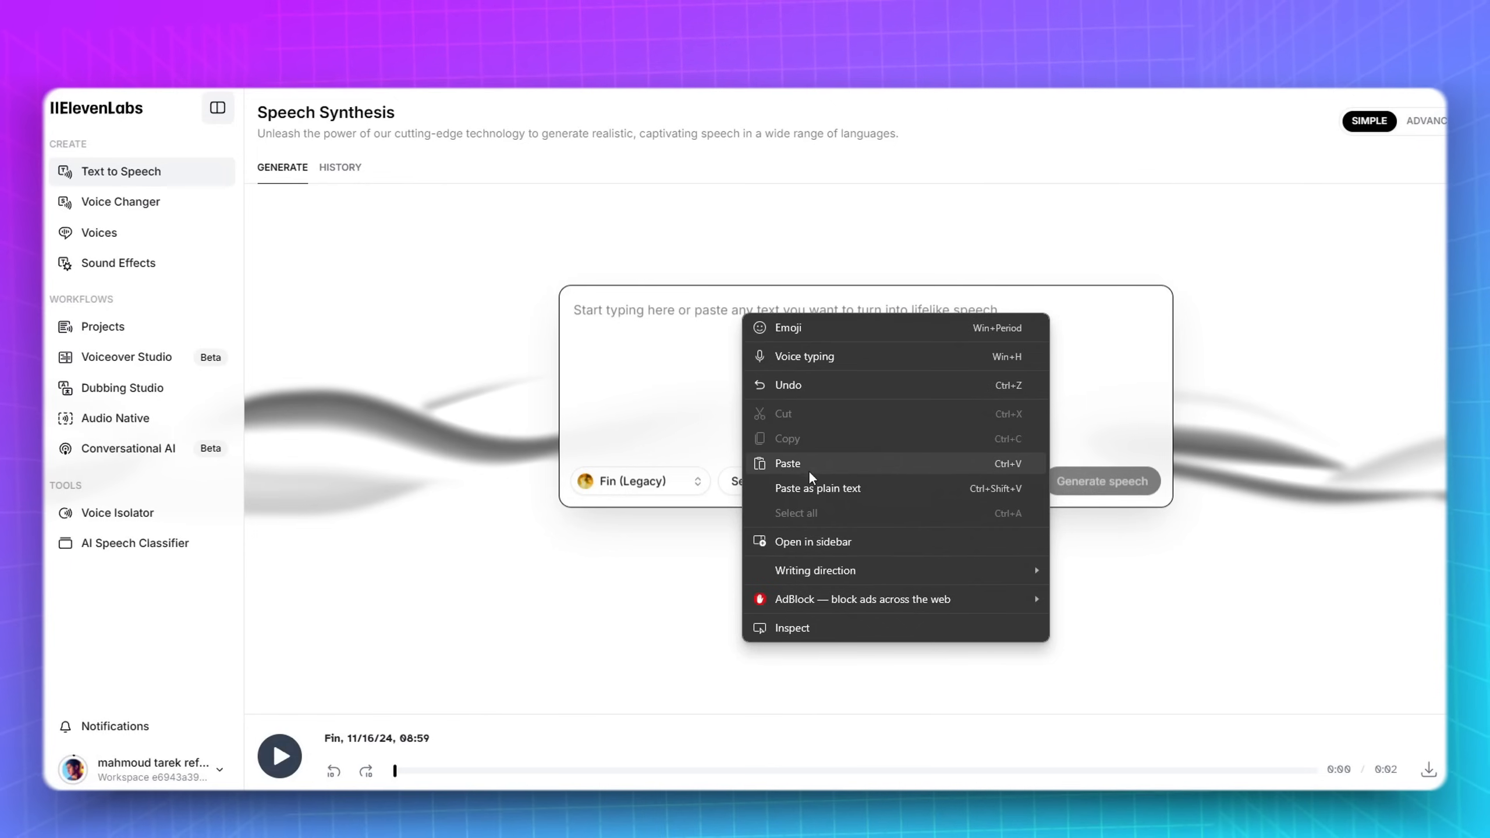
click(792, 466)
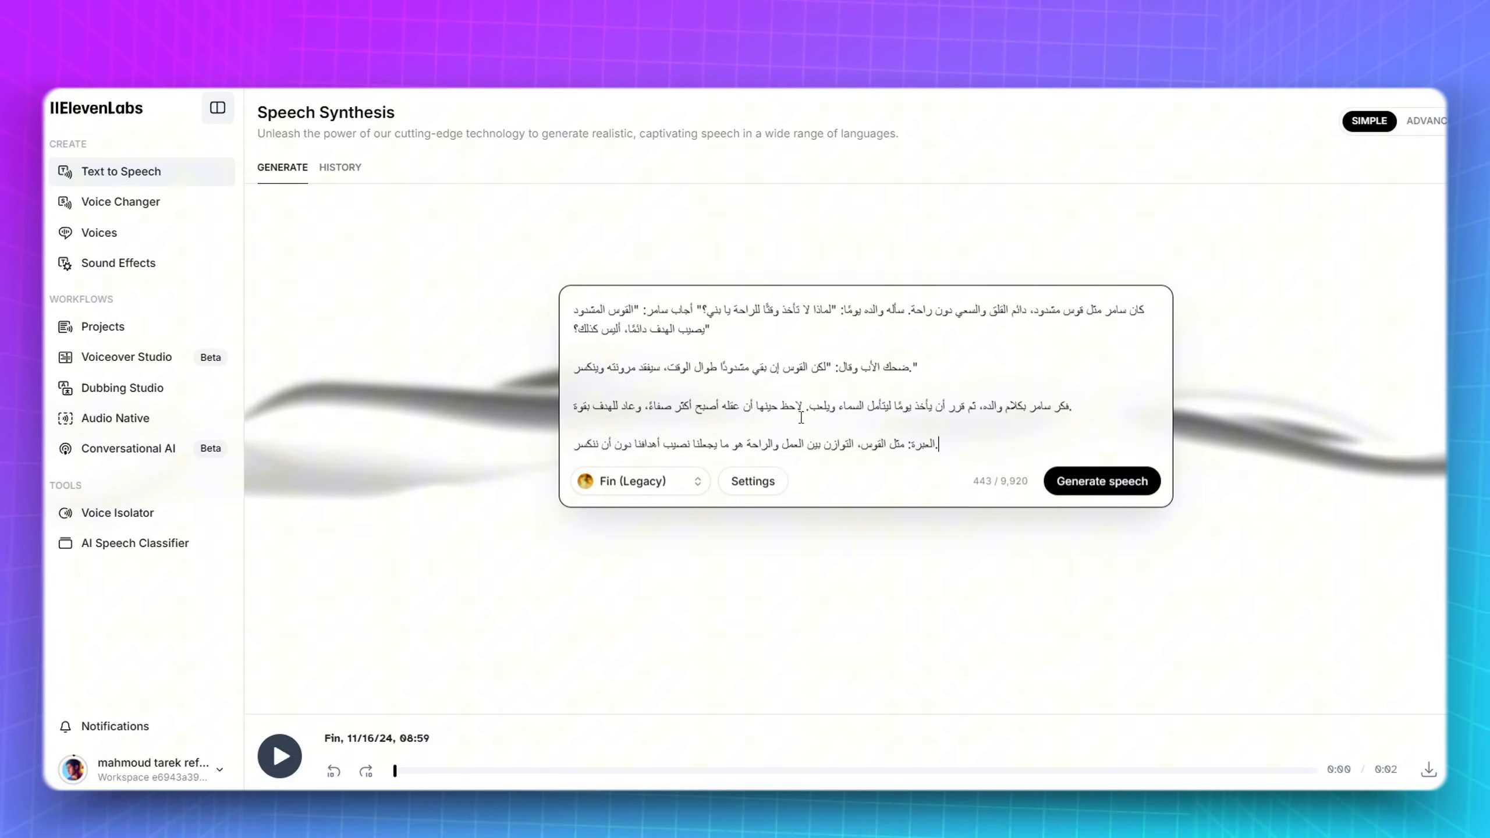
click(681, 485)
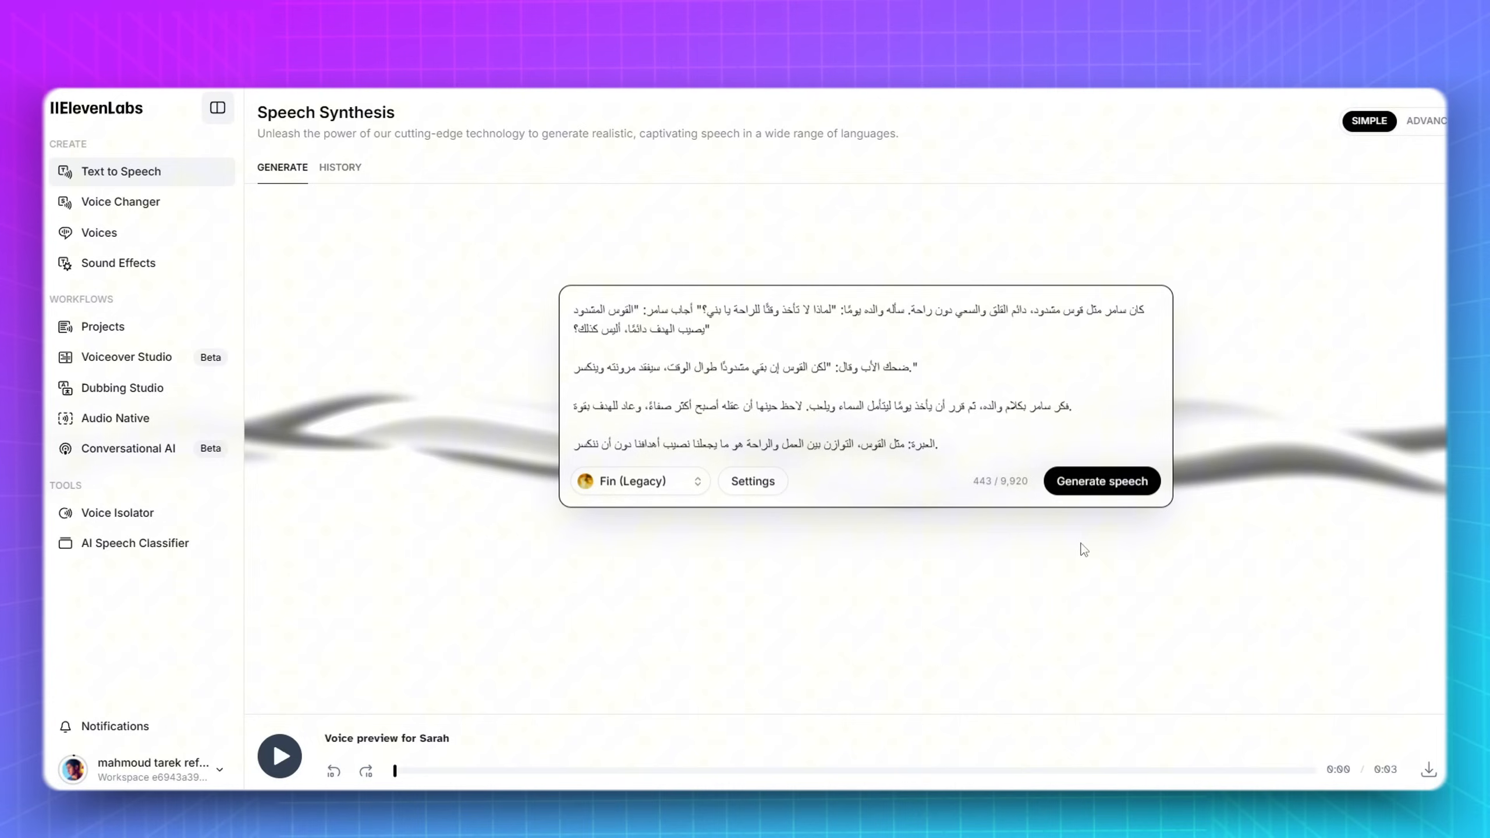
click(1110, 488)
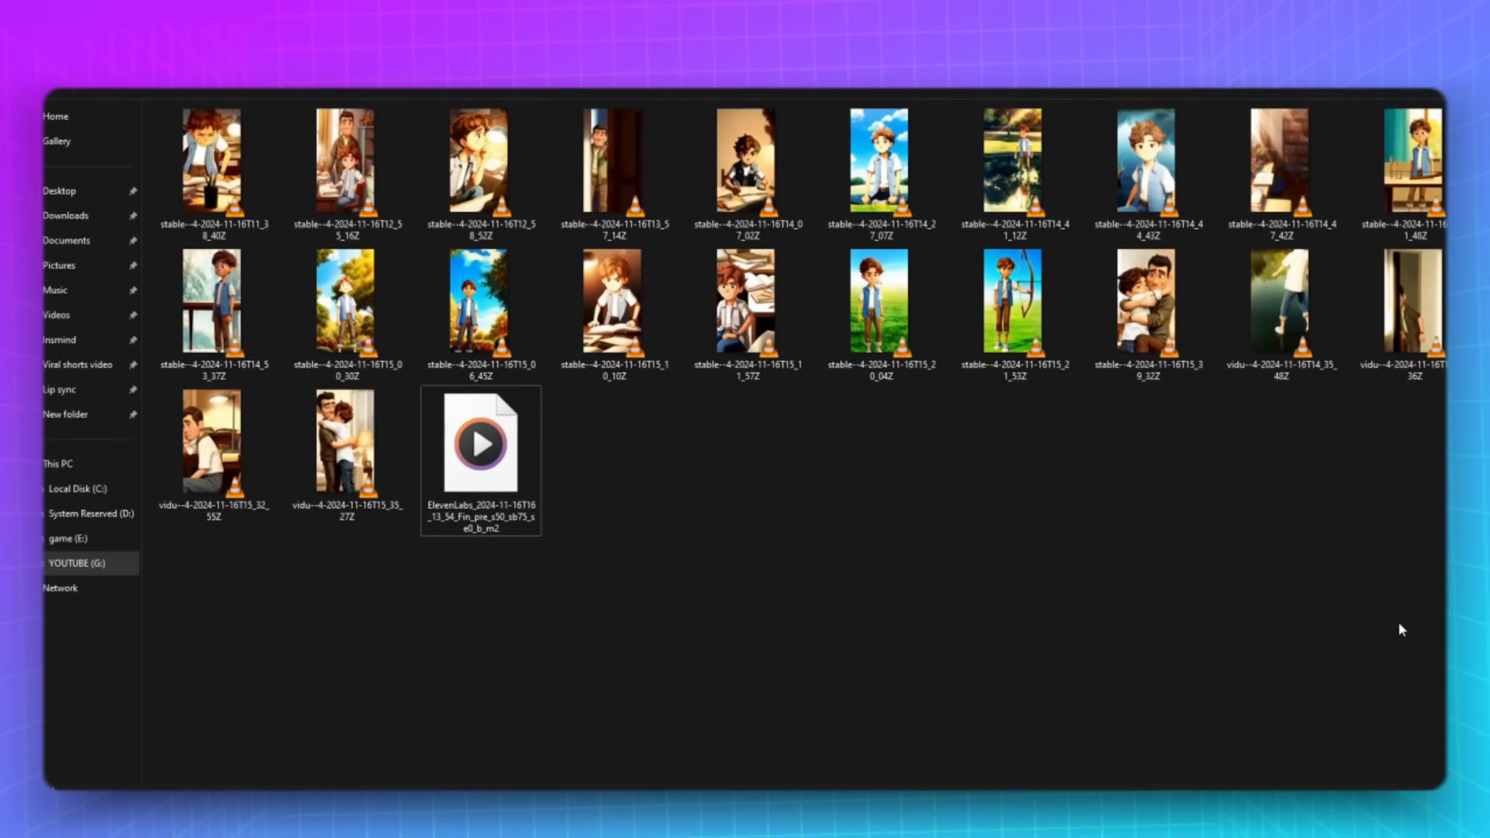
Step: Review the scene clips together with the ElevenLabs narration file in the folder
drag(1424, 612, 229, 158)
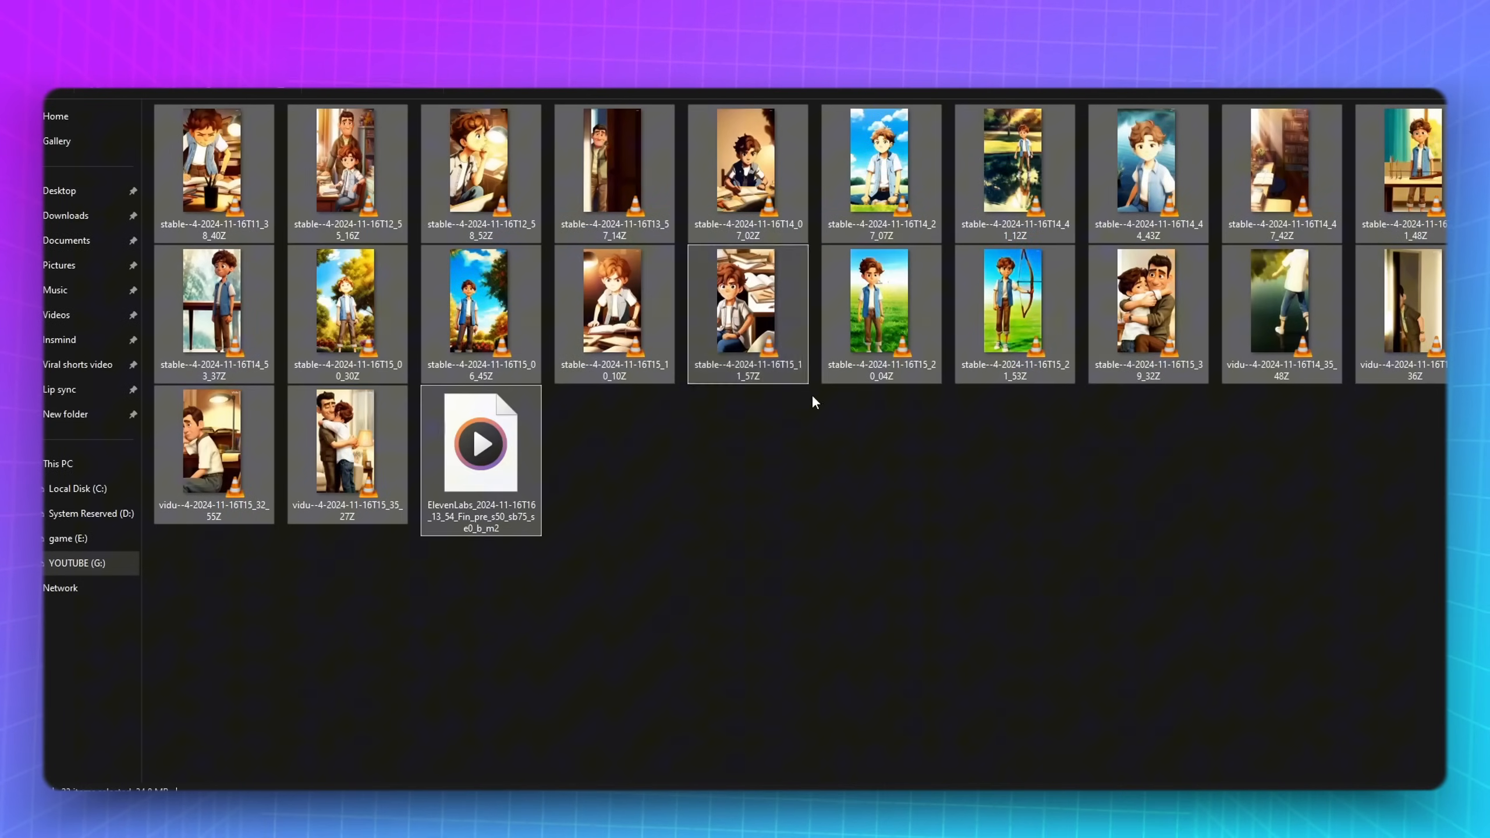
click(791, 446)
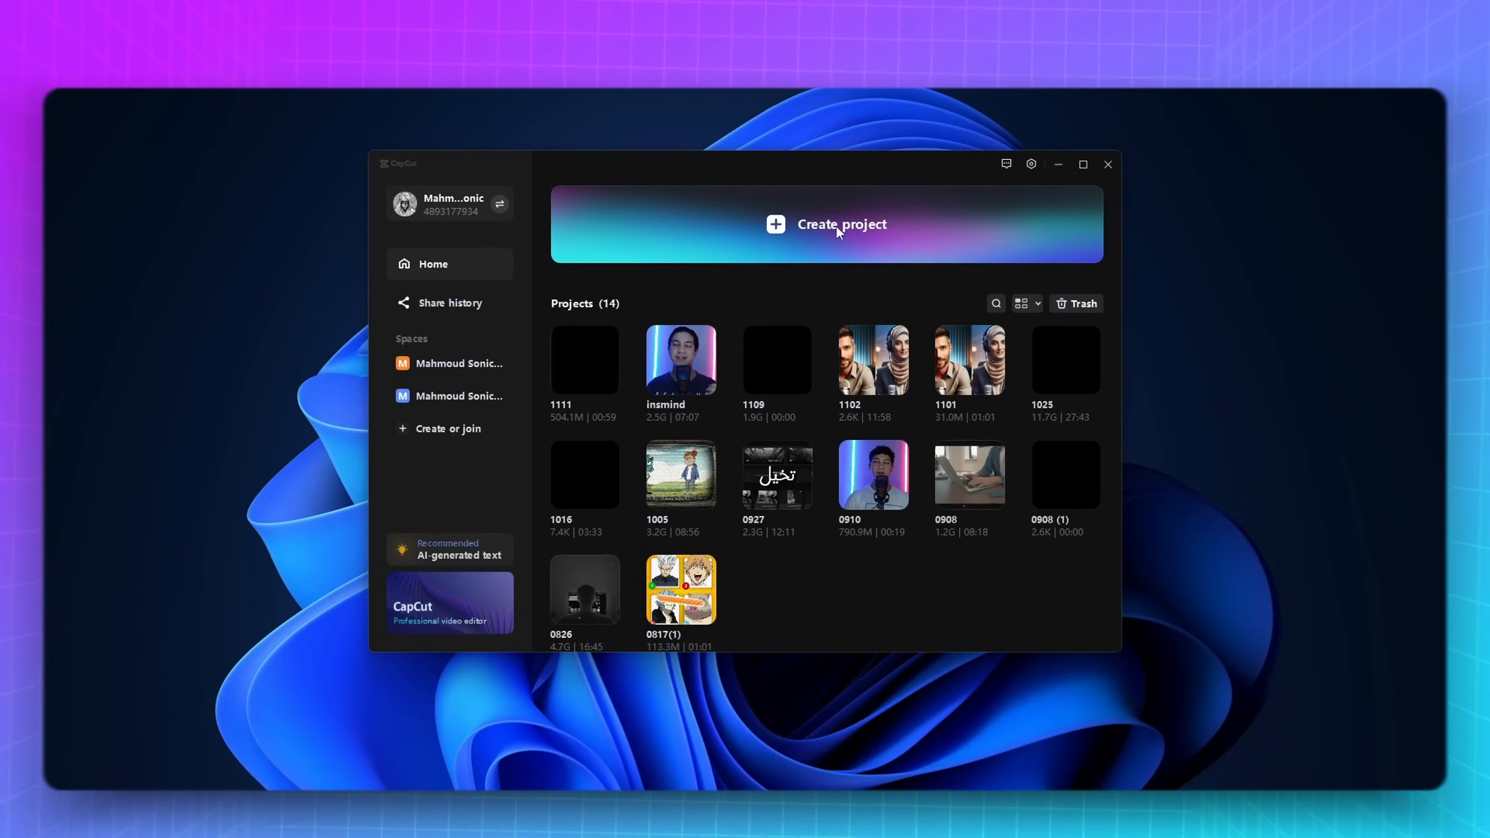
Step: Create a new CapCut project and import the ElevenLabs narration and all scene clips from the vds folder
click(838, 229)
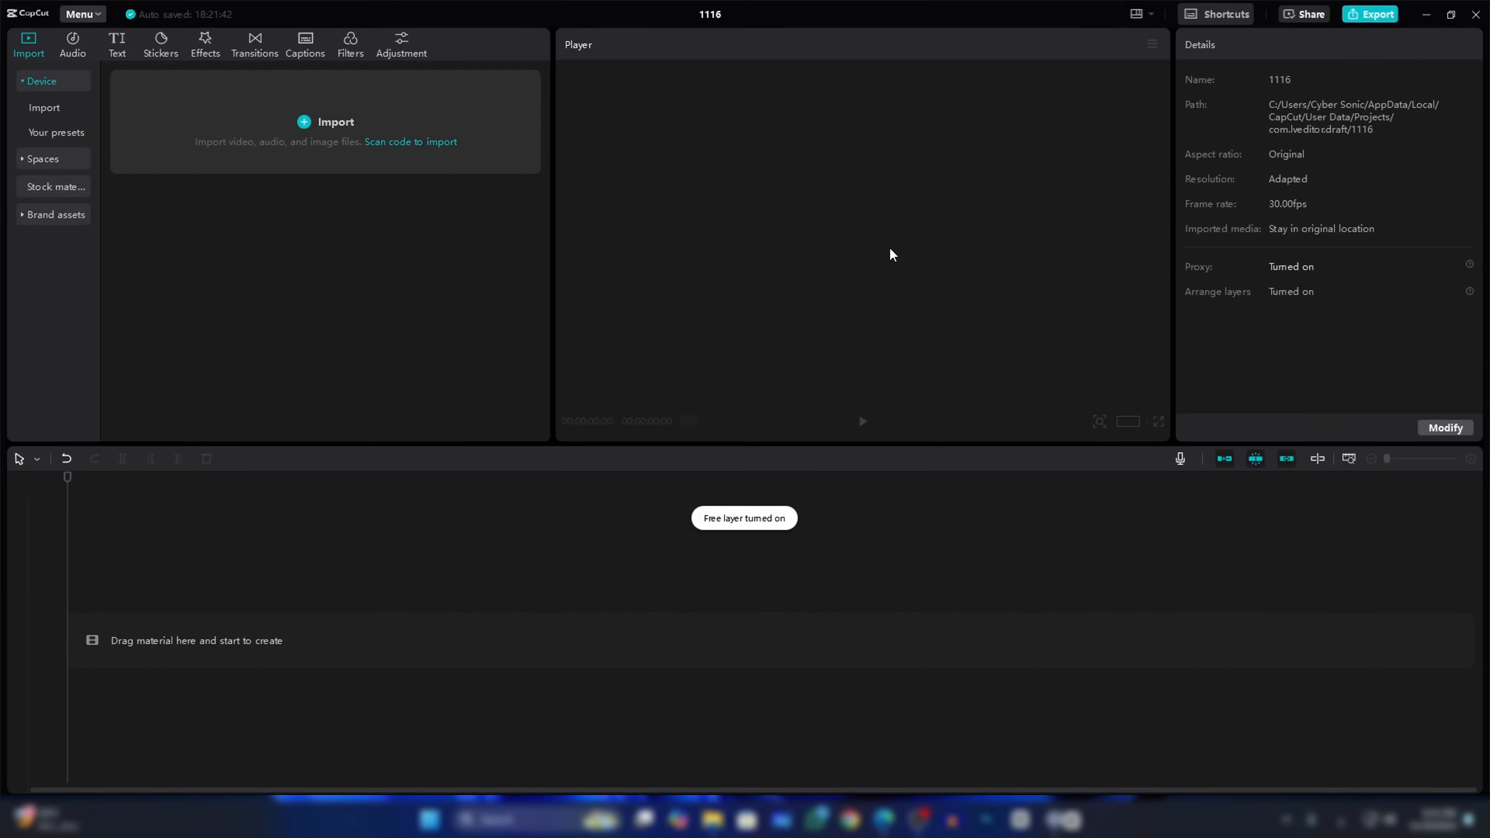
click(330, 124)
drag(1048, 504, 560, 351)
drag(434, 301, 293, 261)
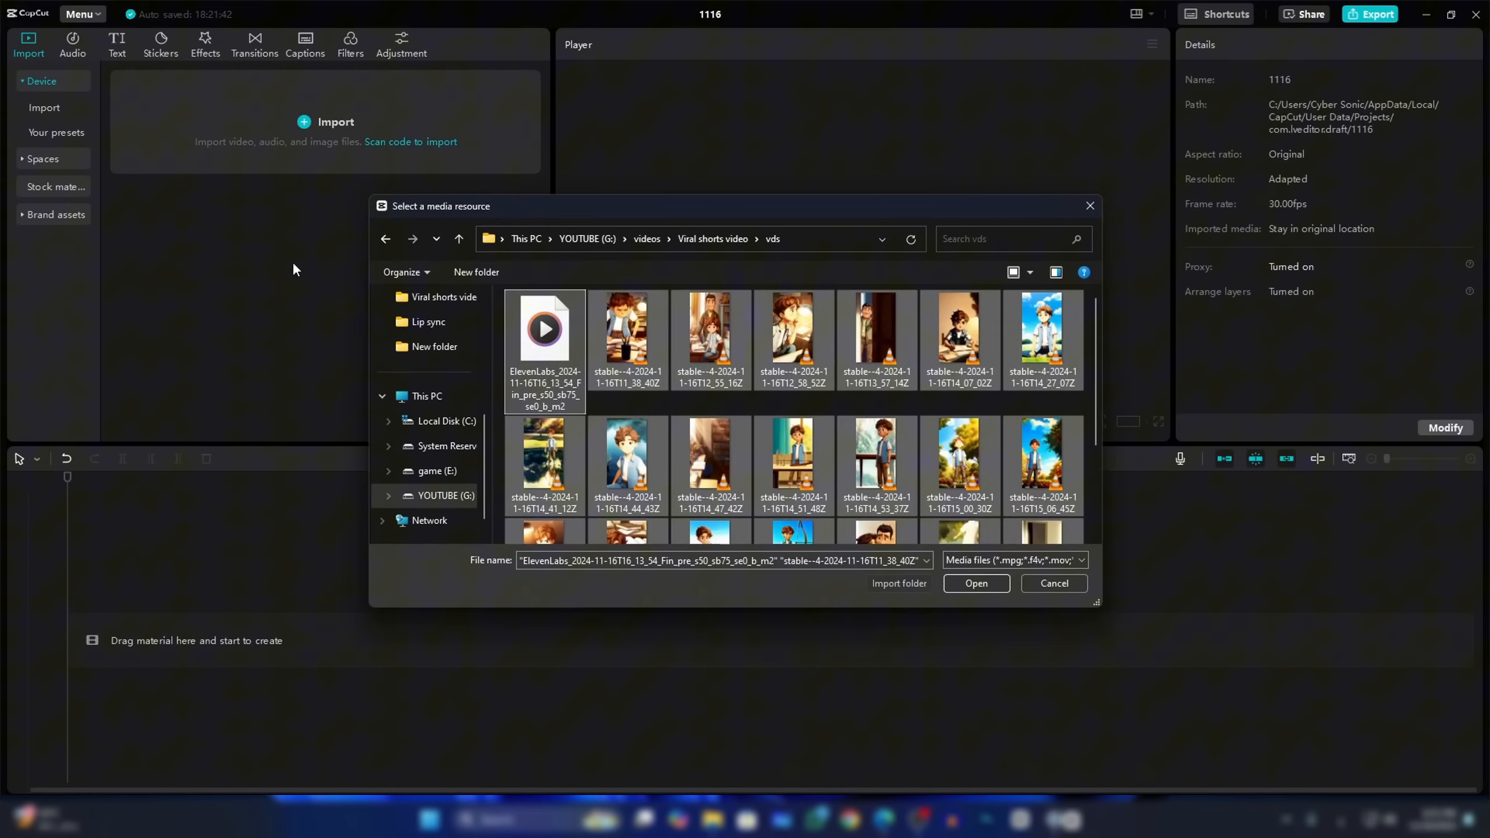
Step: Place the ElevenLabs narration on the timeline, starting at 00:00
drag(170, 170, 147, 636)
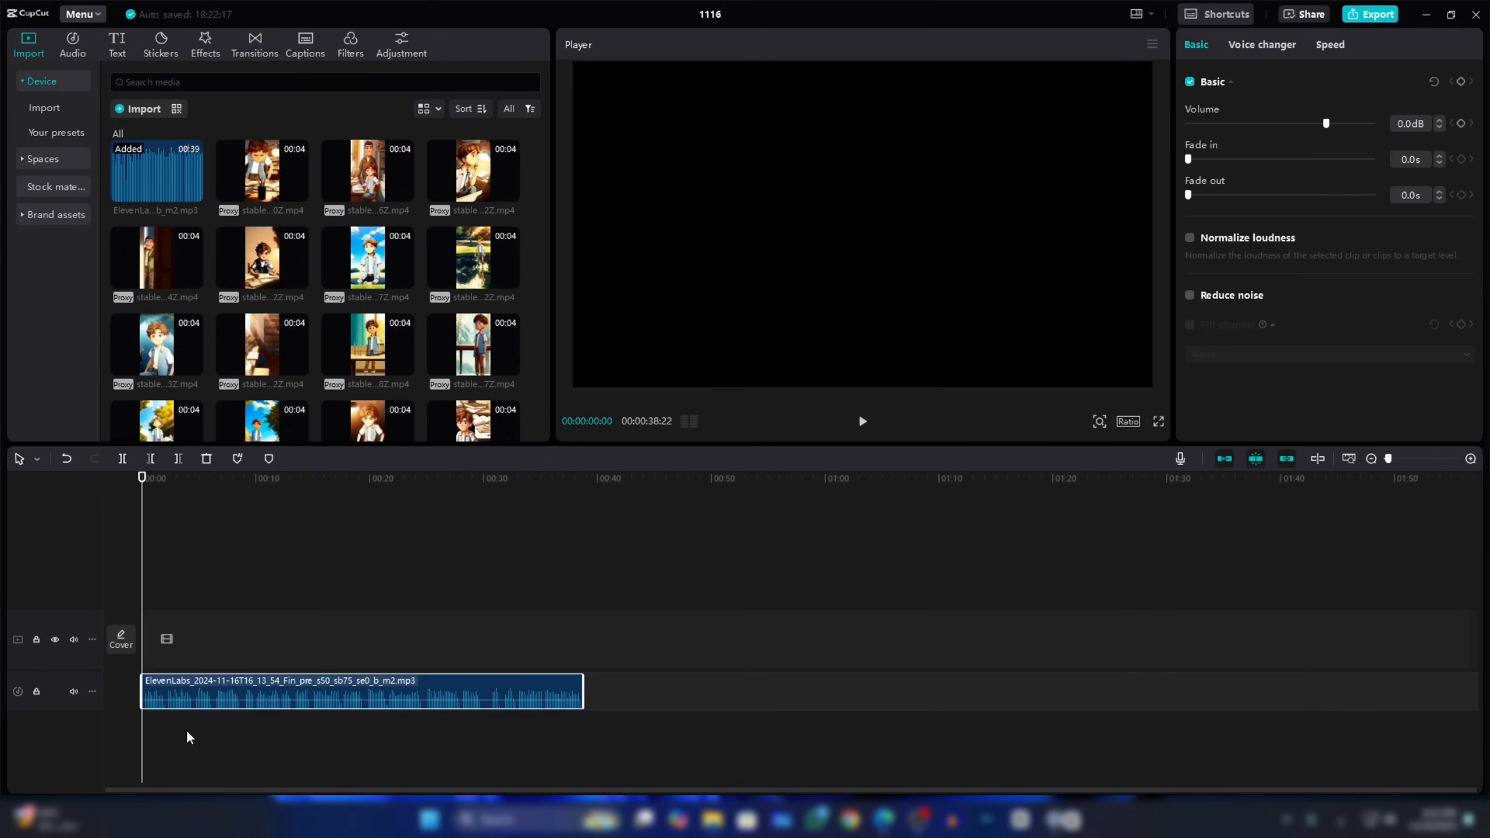
scroll(169, 718, up, 4)
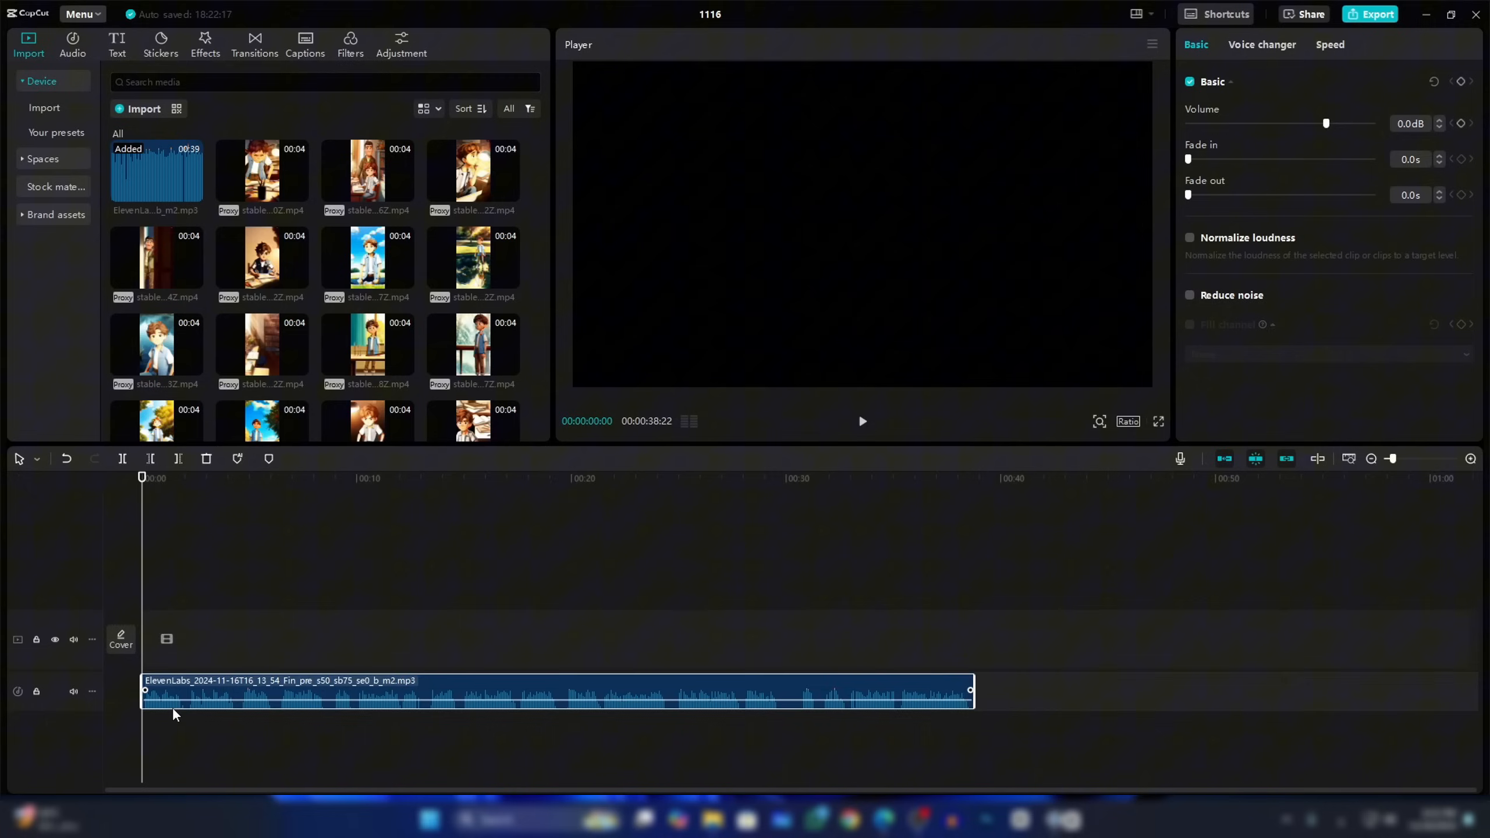
scroll(174, 712, down, 1)
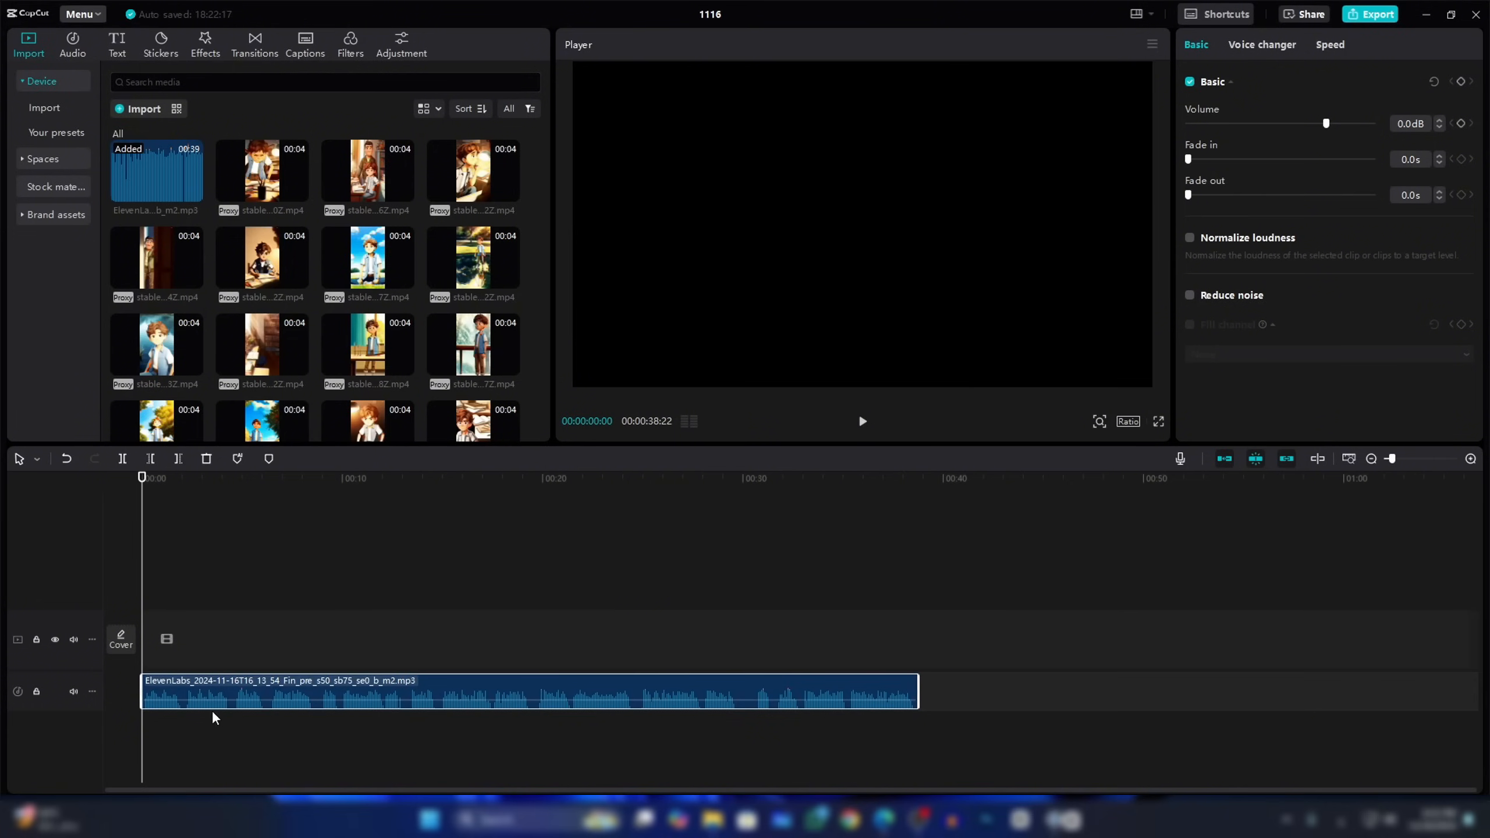
scroll(200, 734, up, 3)
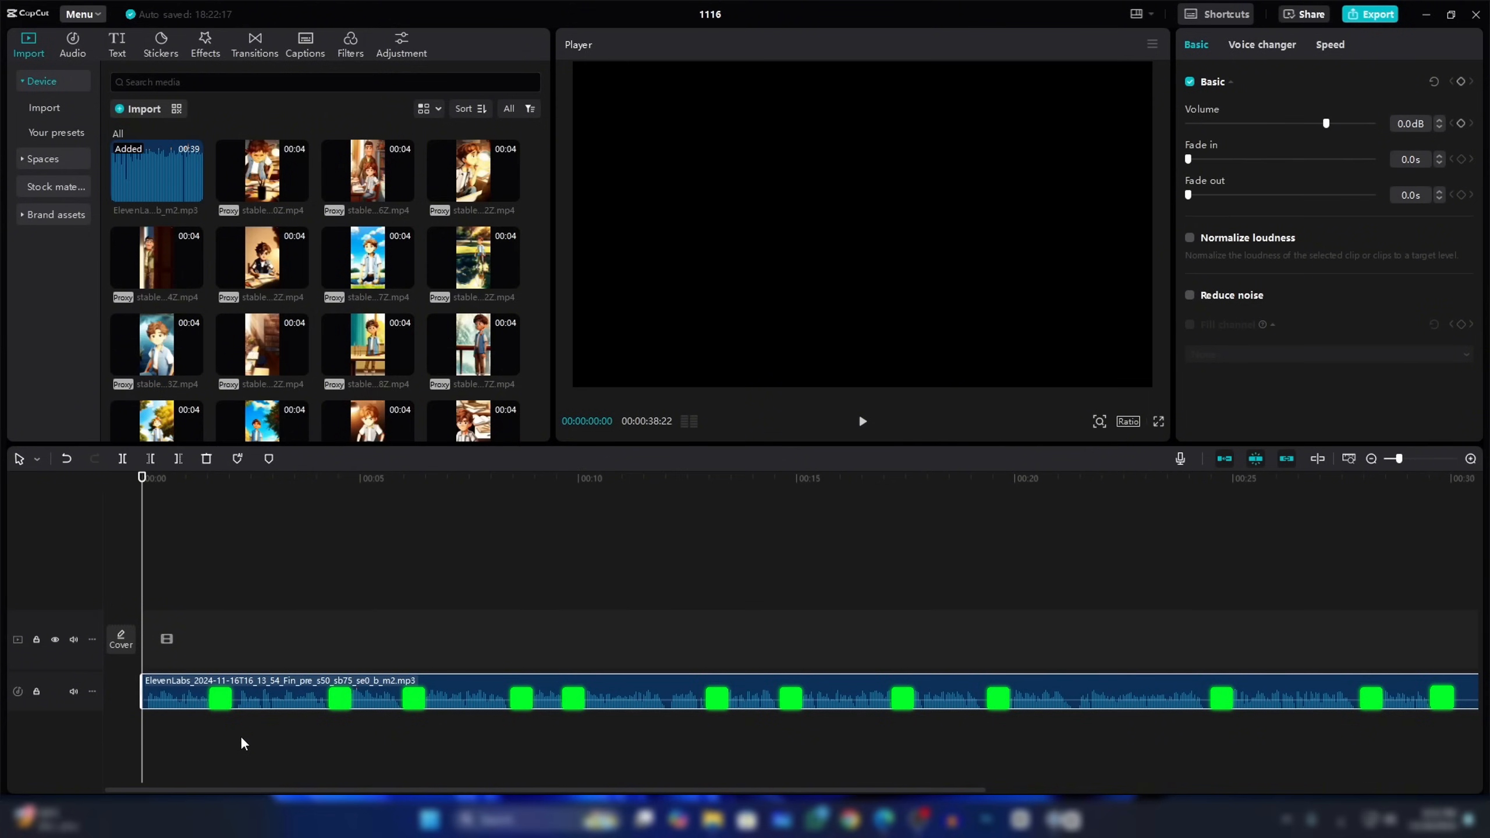
Step: Split the narration at its first pause, at 00:00:01:27, trim the silence off the second part and close the gap
click(587, 729)
click(229, 645)
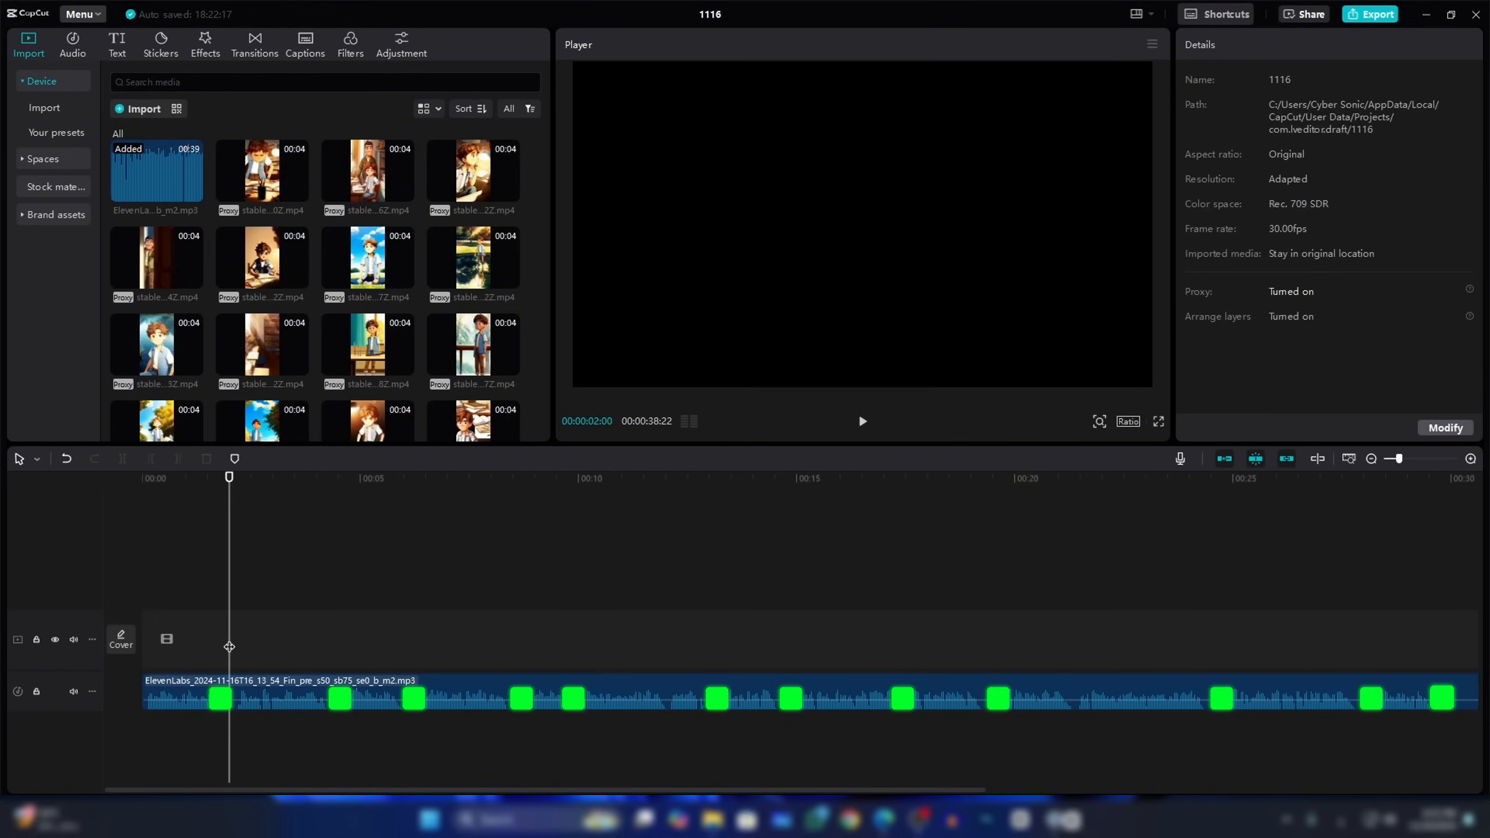
drag(229, 646, 195, 647)
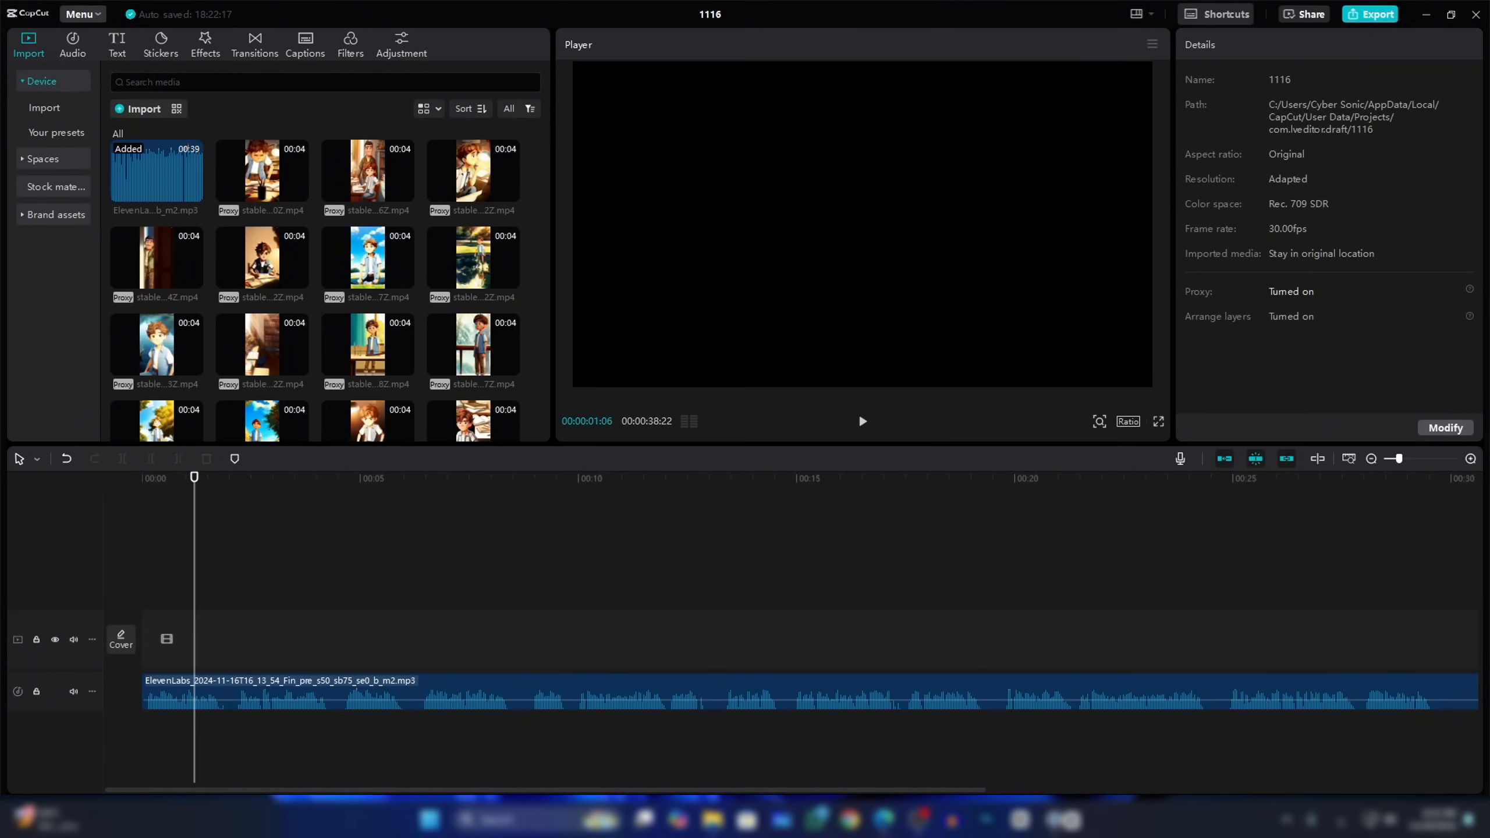
scroll(1115, 701, right, 5)
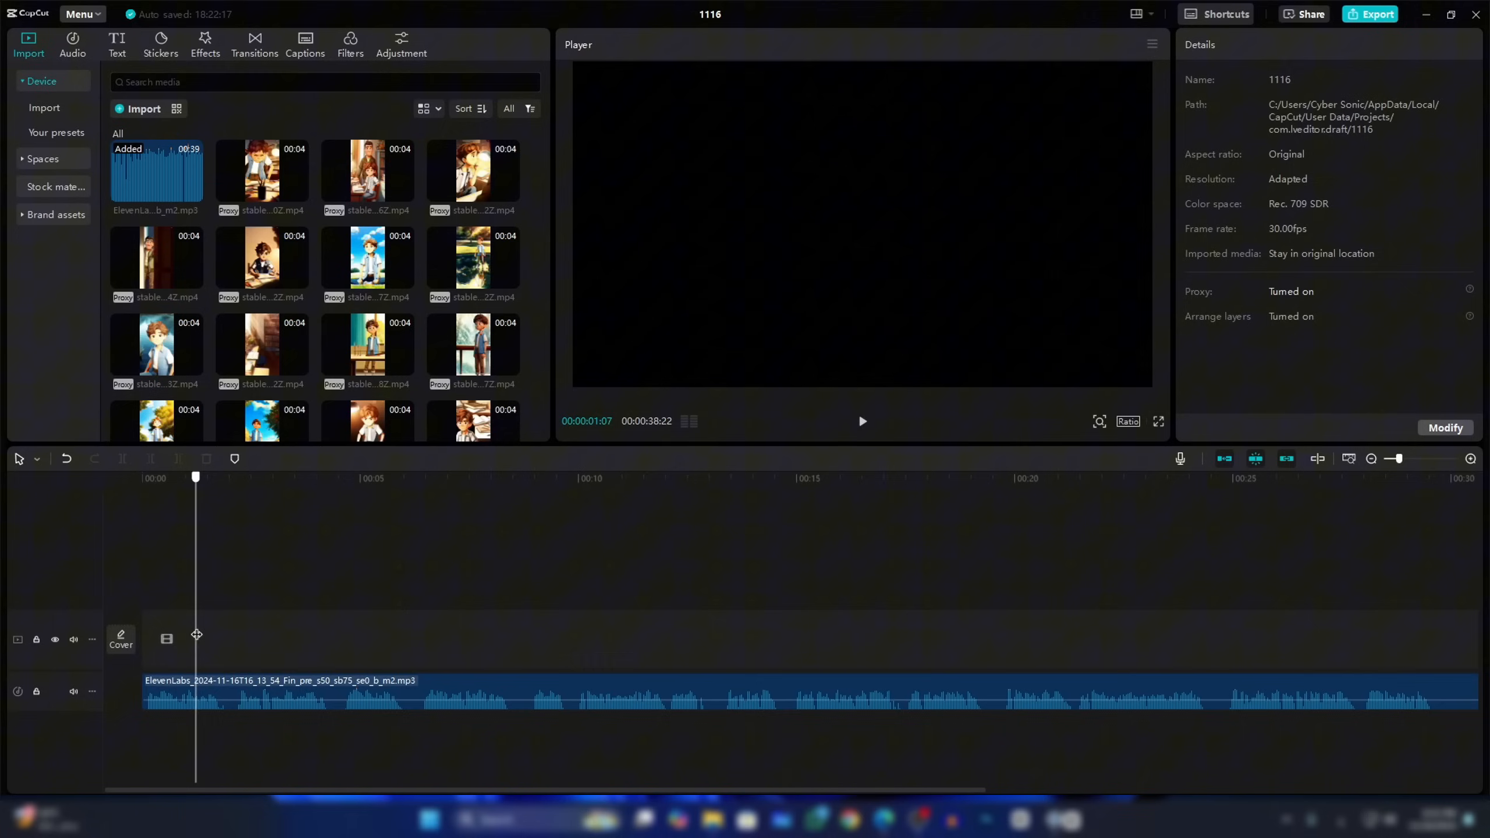
drag(197, 635, 317, 734)
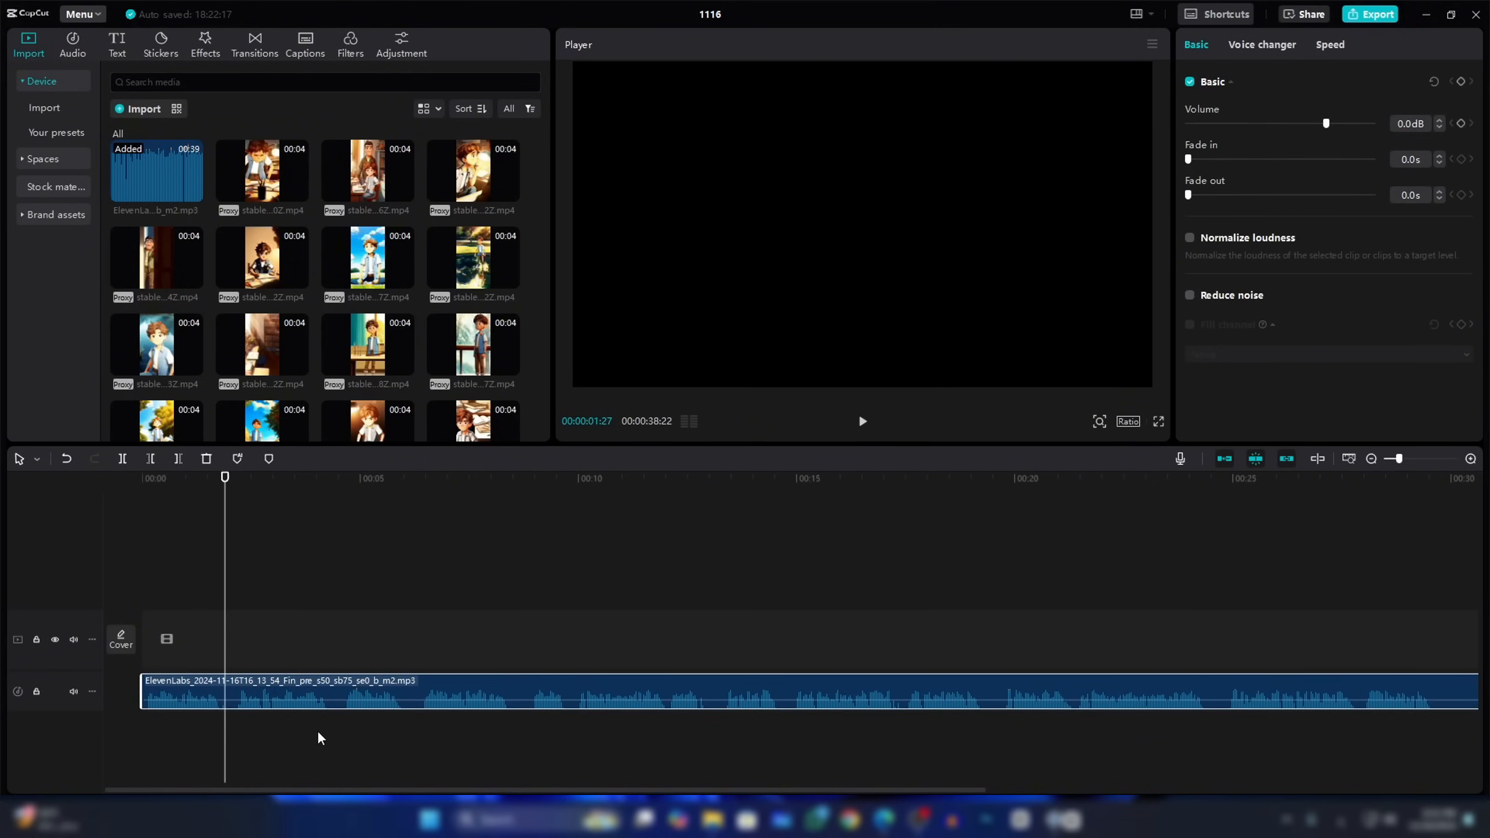
key(ctrl+b)
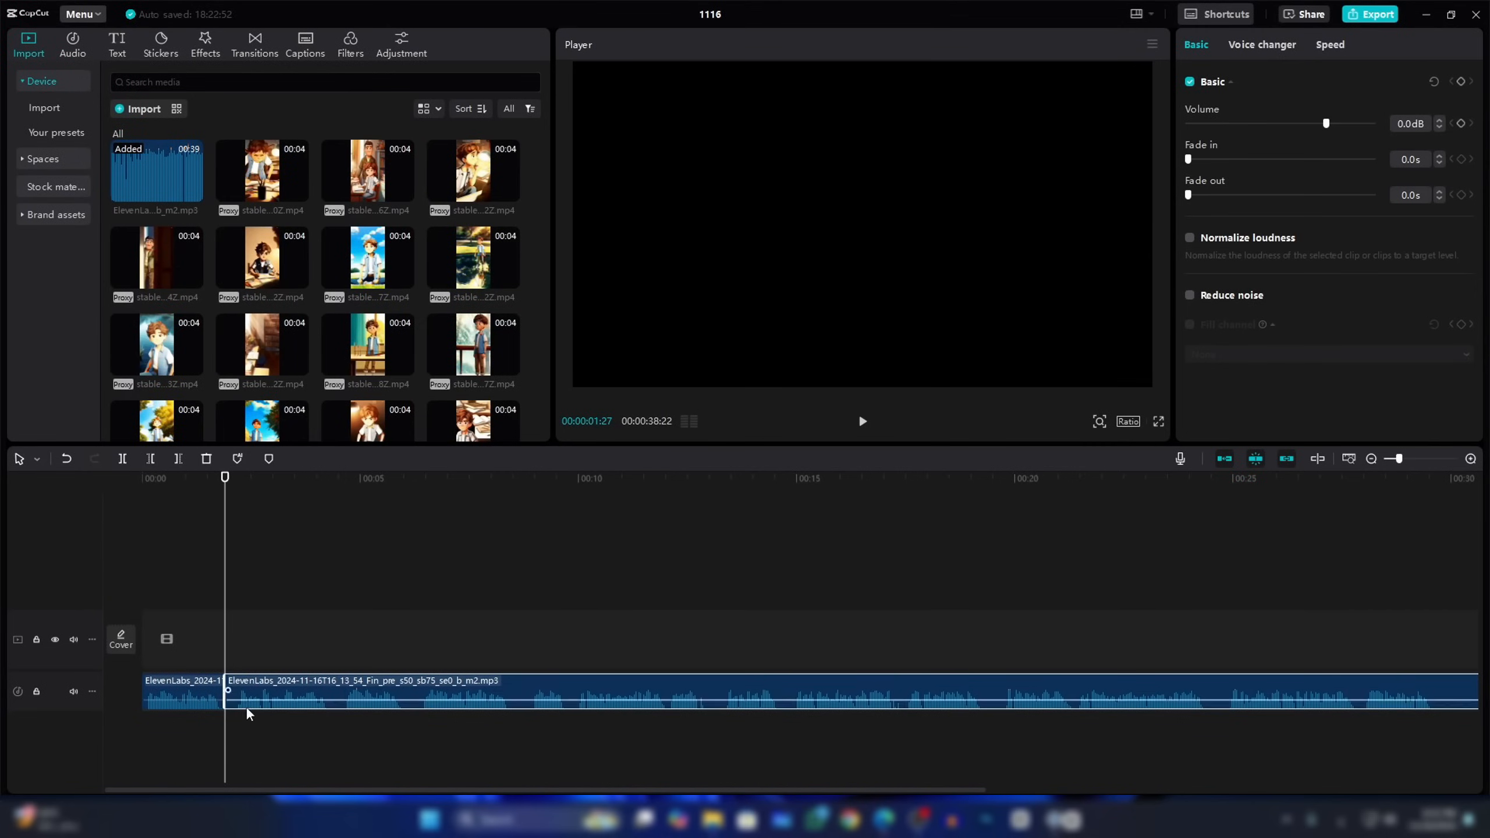
drag(225, 689, 236, 689)
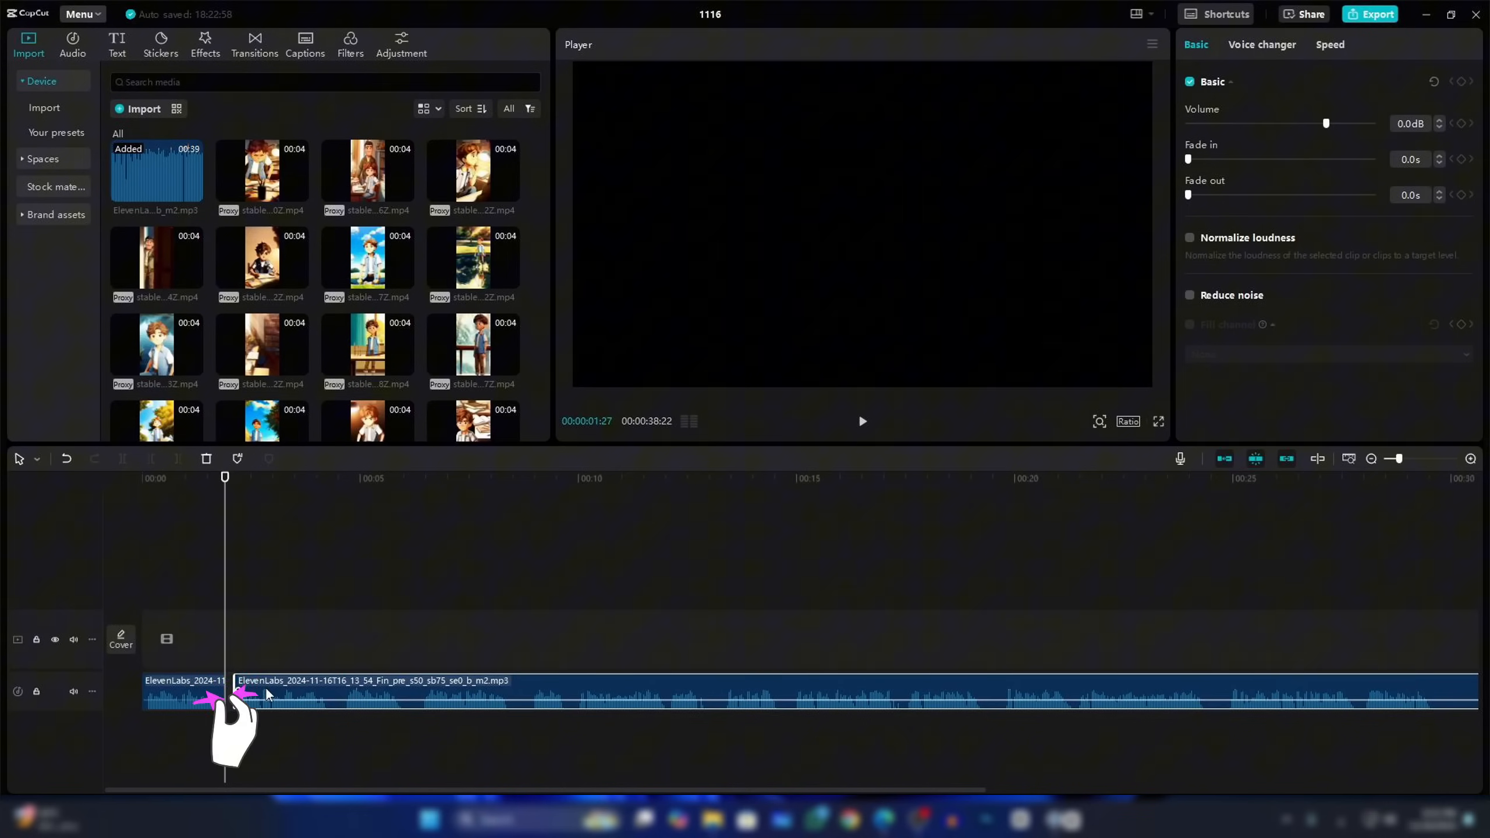
drag(268, 695, 261, 695)
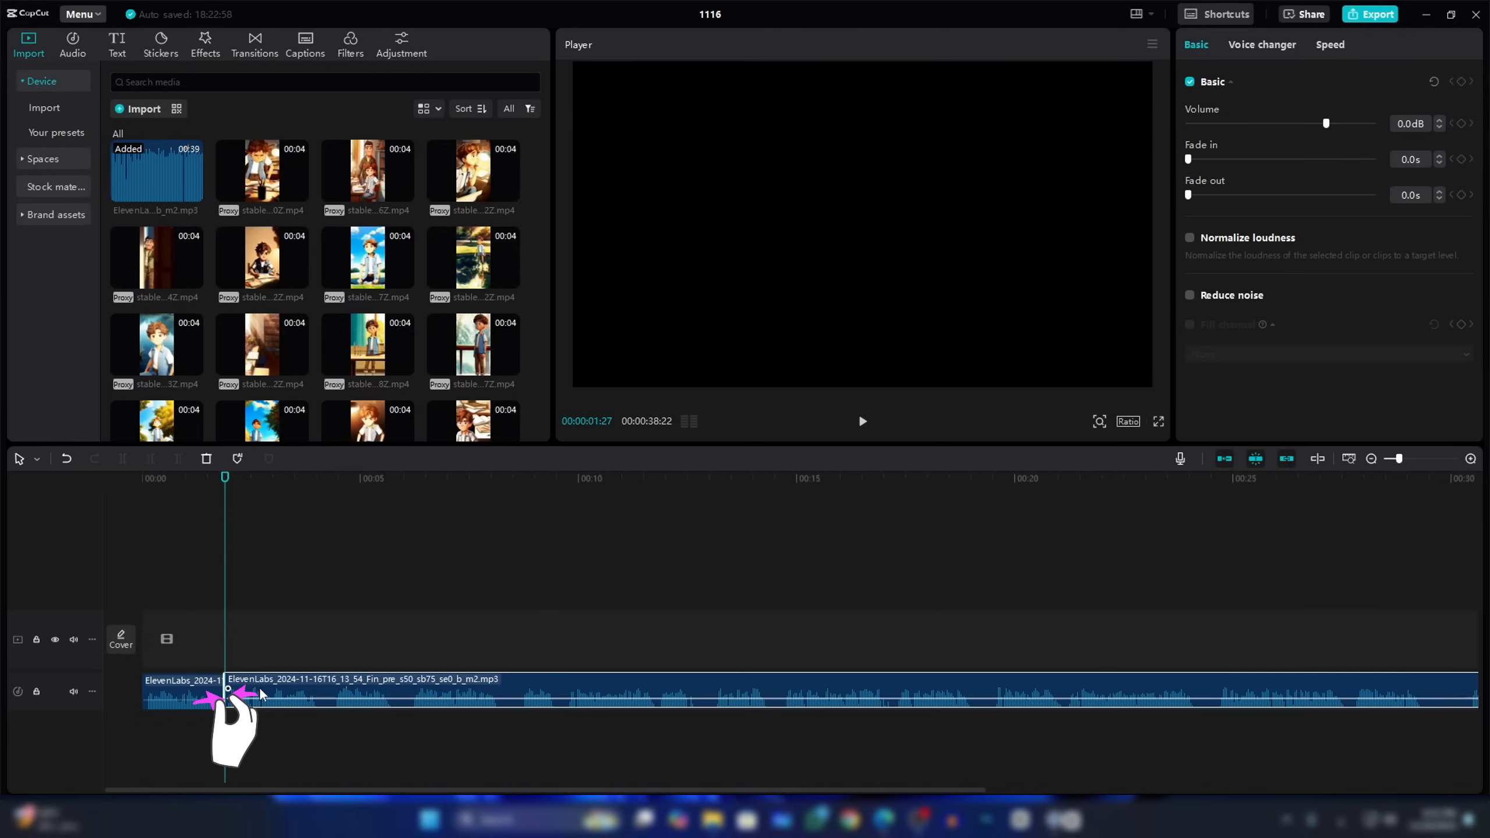
Step: Split the rest of the narration at each pause, remove the silences, close the gaps and play back the ending
click(309, 643)
drag(312, 651, 332, 695)
key(ctrl+b)
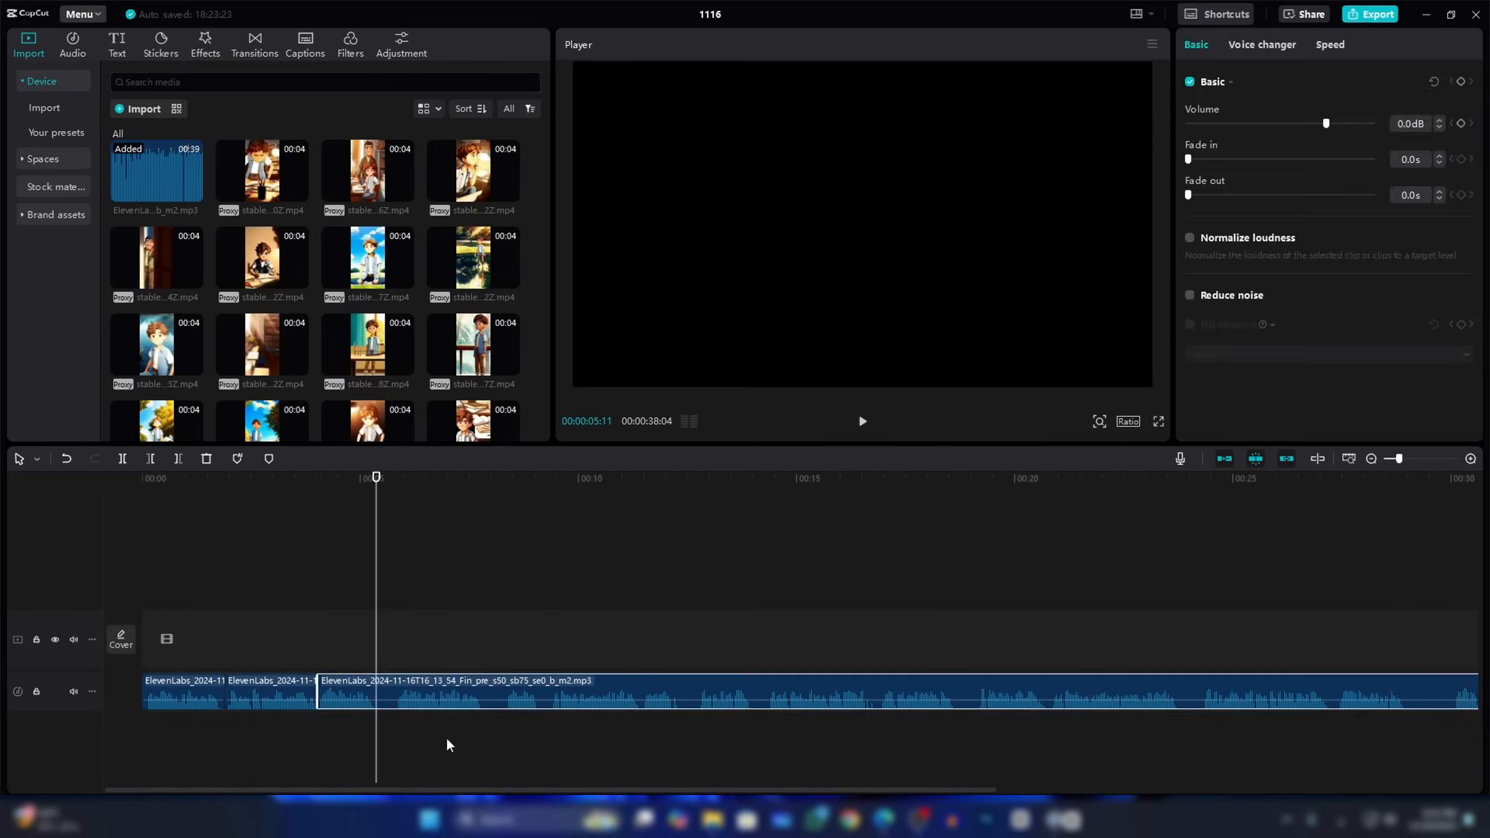
key(ctrl+b)
key(ctrl+b)
drag(820, 696, 805, 695)
click(791, 648)
key(ctrl+b)
key(ctrl+b)
click(914, 655)
key(space)
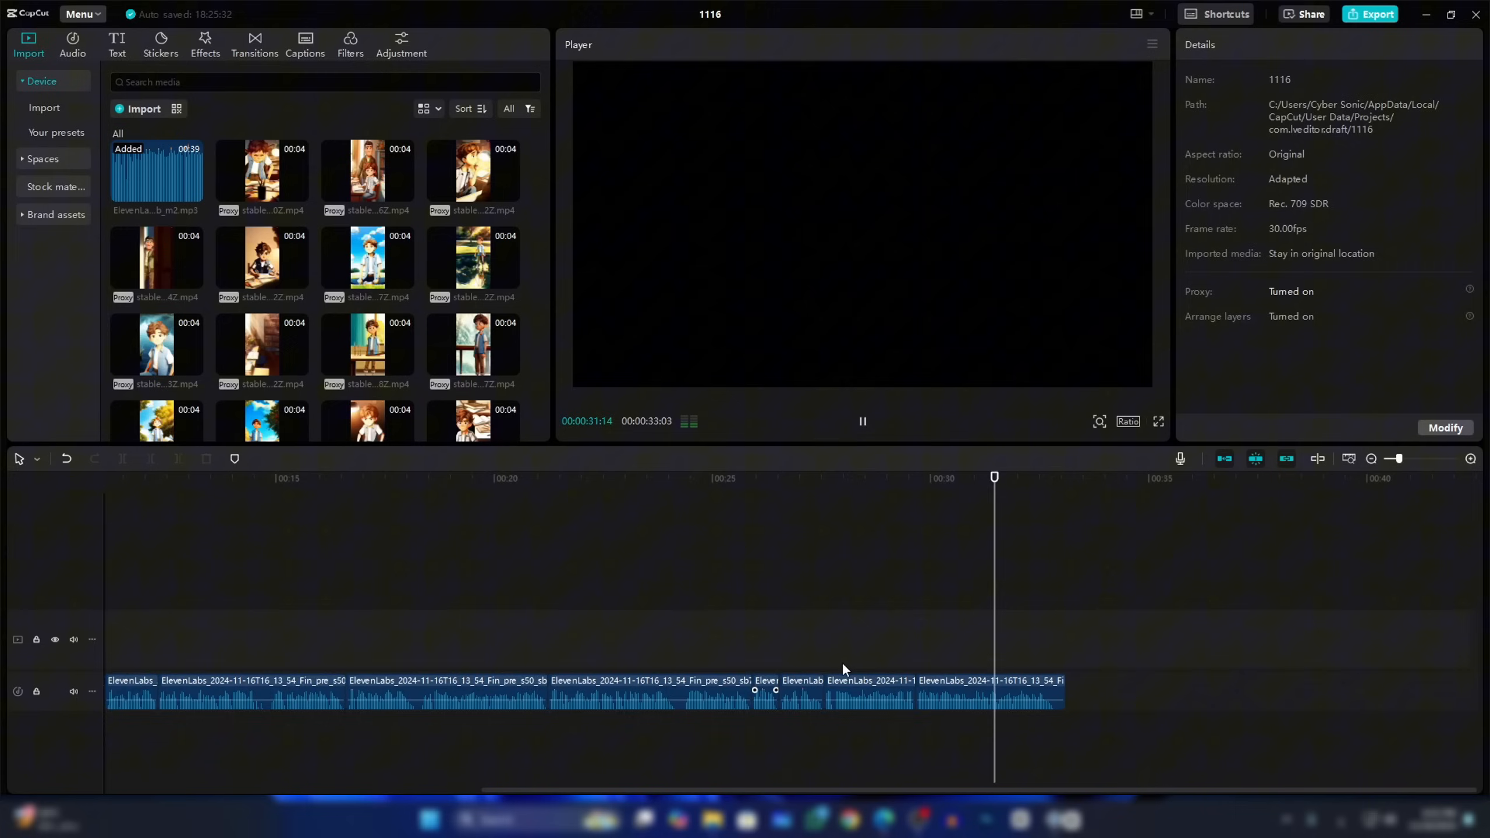
Step: Place the 11_38_40Z clip of the boy at his desk at the timeline start and set the aspect ratio to 9:16
scroll(842, 661, up, 5)
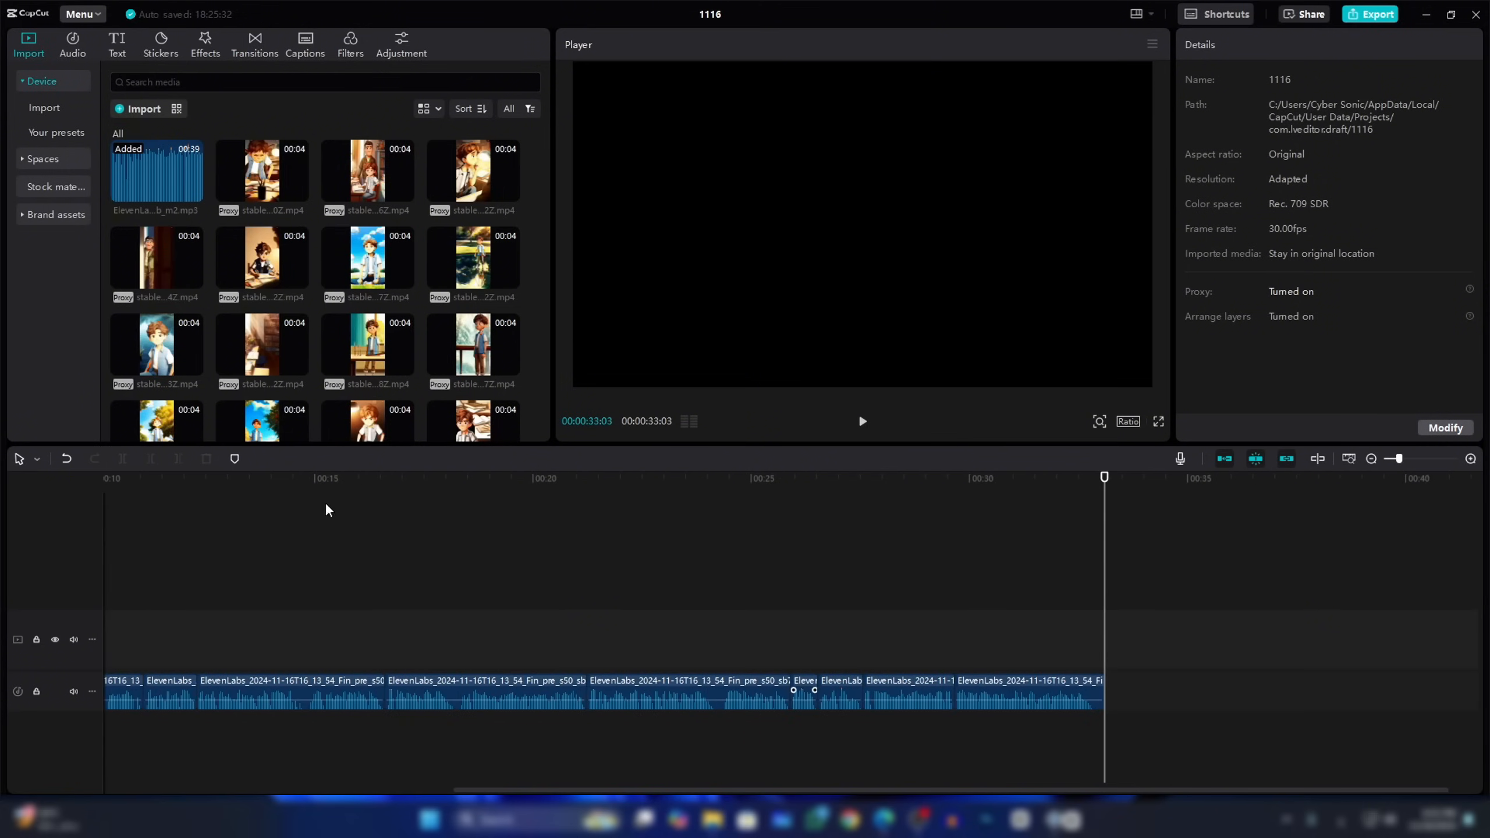
scroll(792, 729, up, 5)
scroll(780, 741, up, 1)
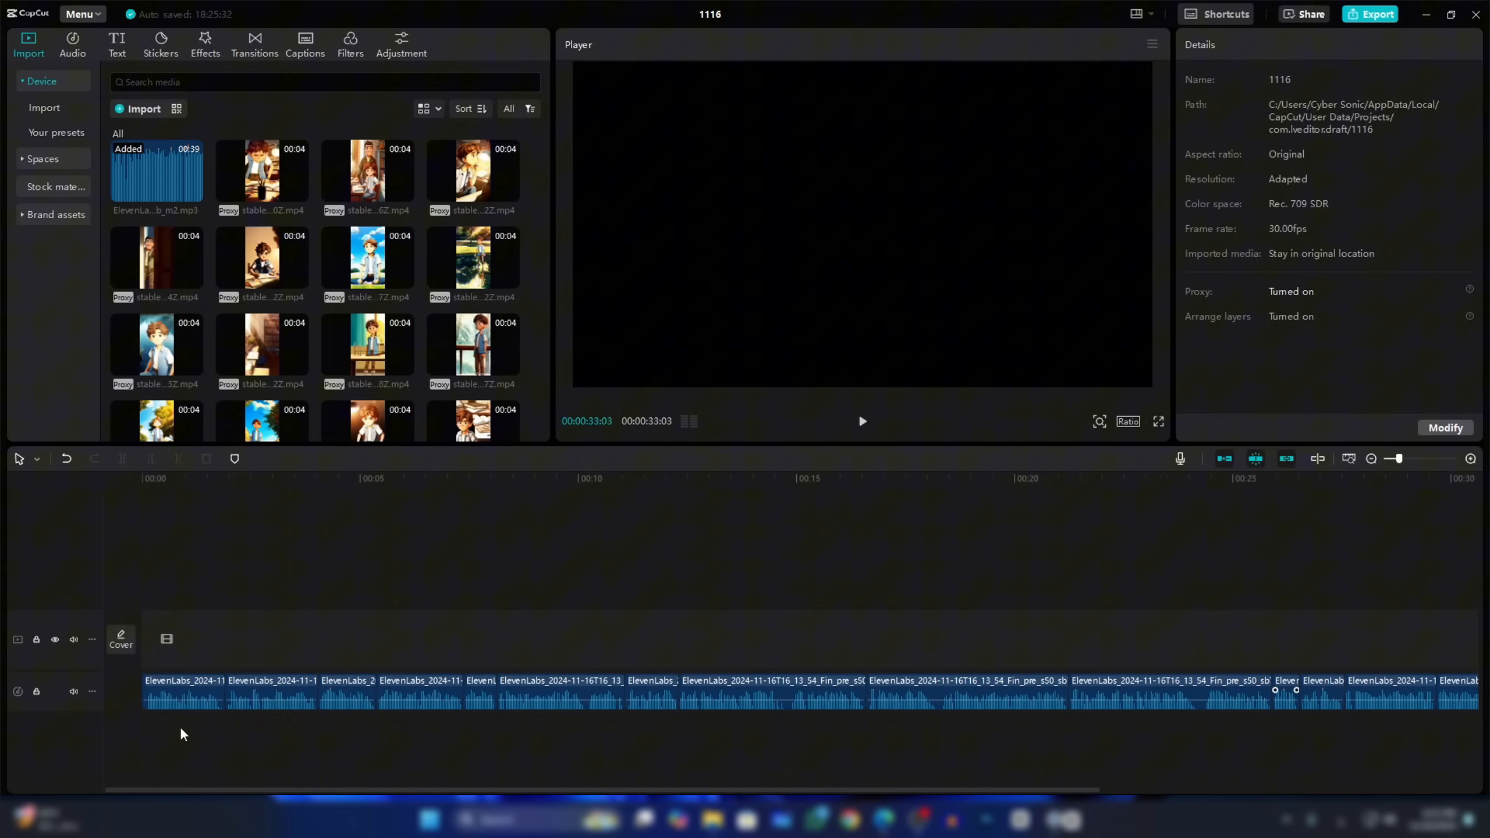
drag(557, 747, 1171, 684)
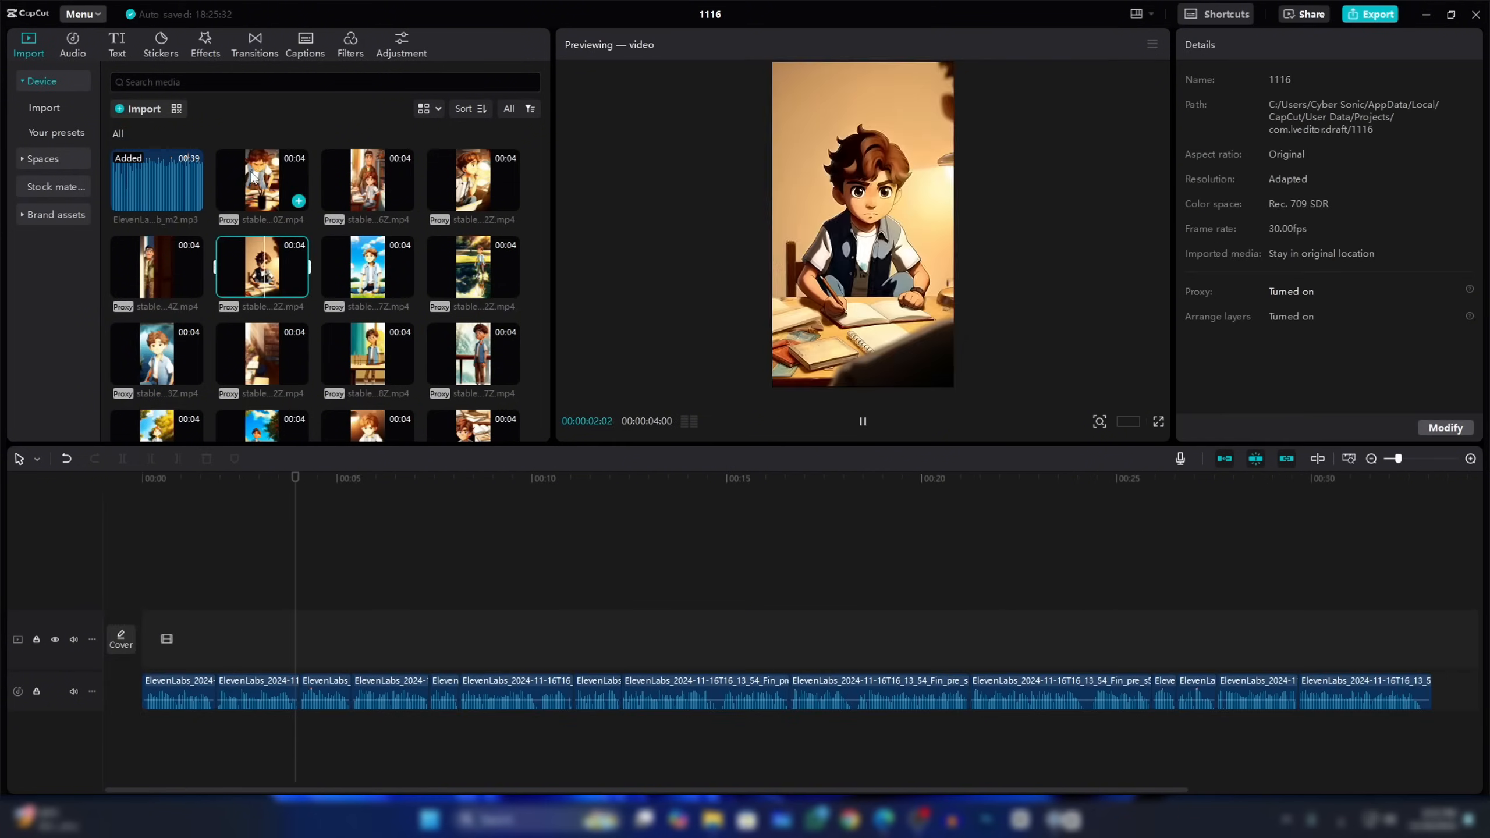
drag(284, 179, 143, 650)
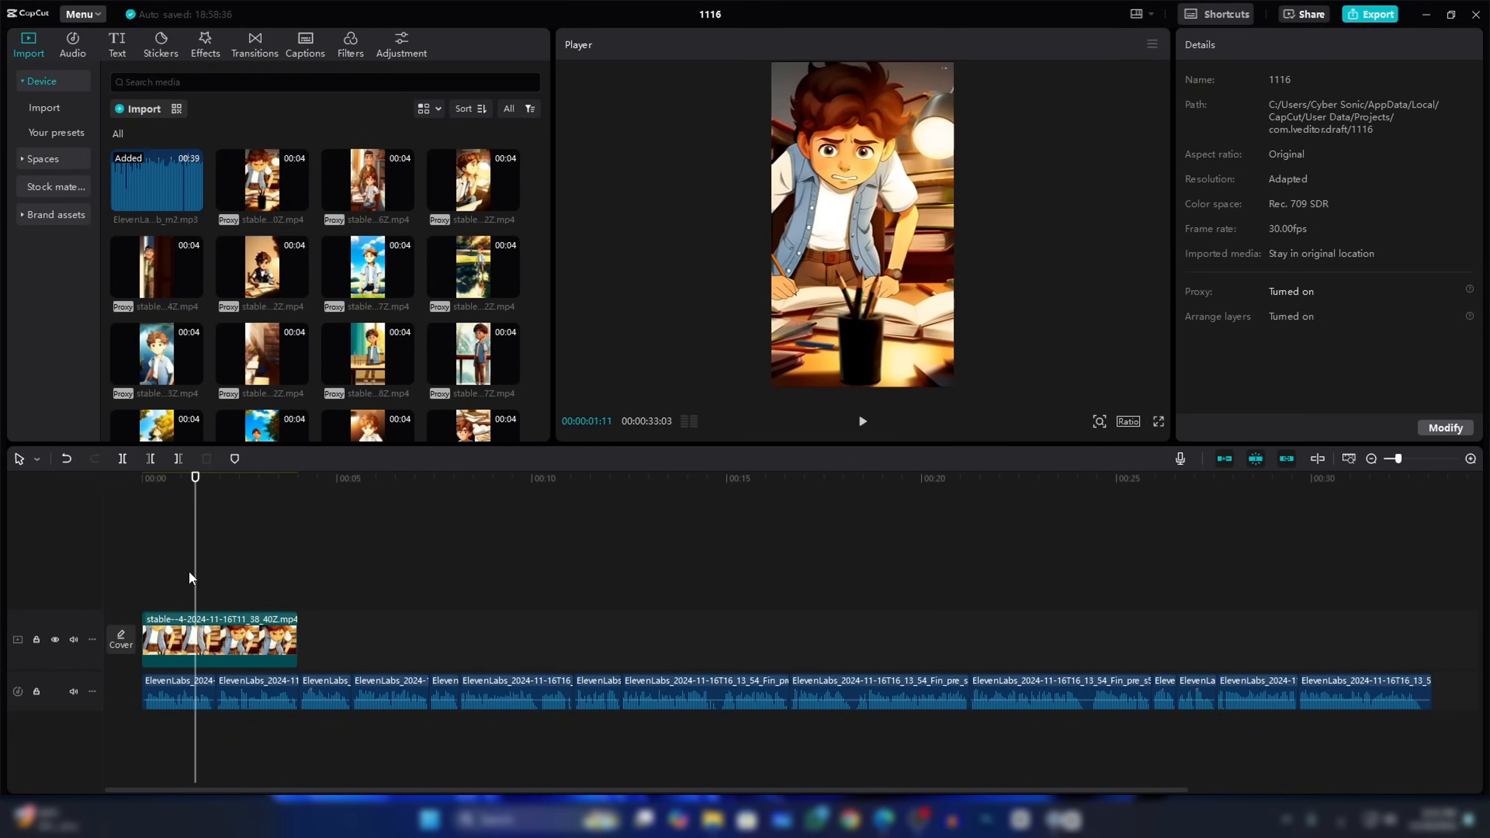
click(200, 643)
click(1127, 421)
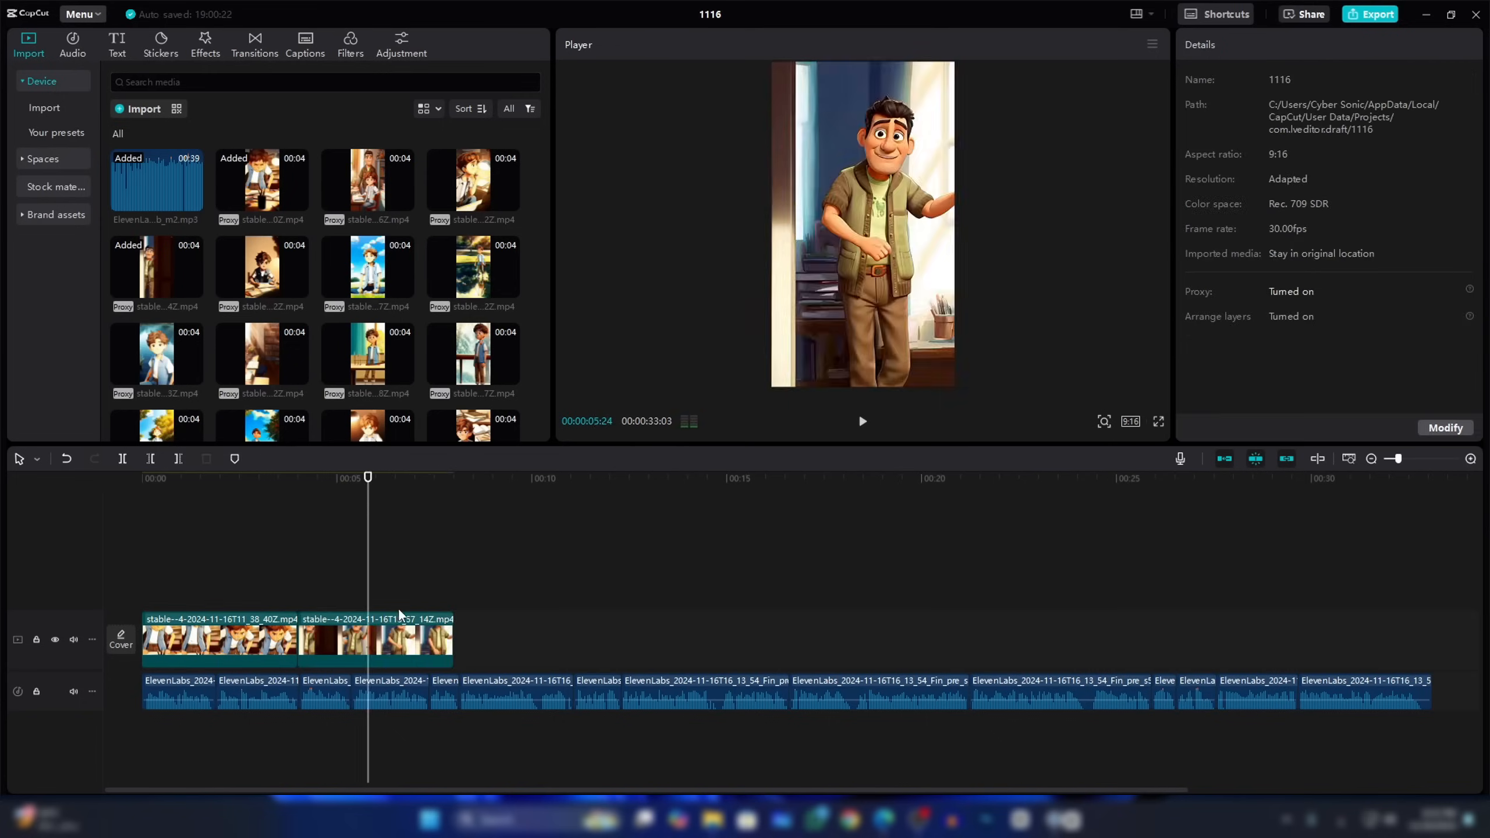
Step: Add the remaining story clips in narration order and trim them to match the audio, ending with the 15_00_30Z garden clip
click(276, 273)
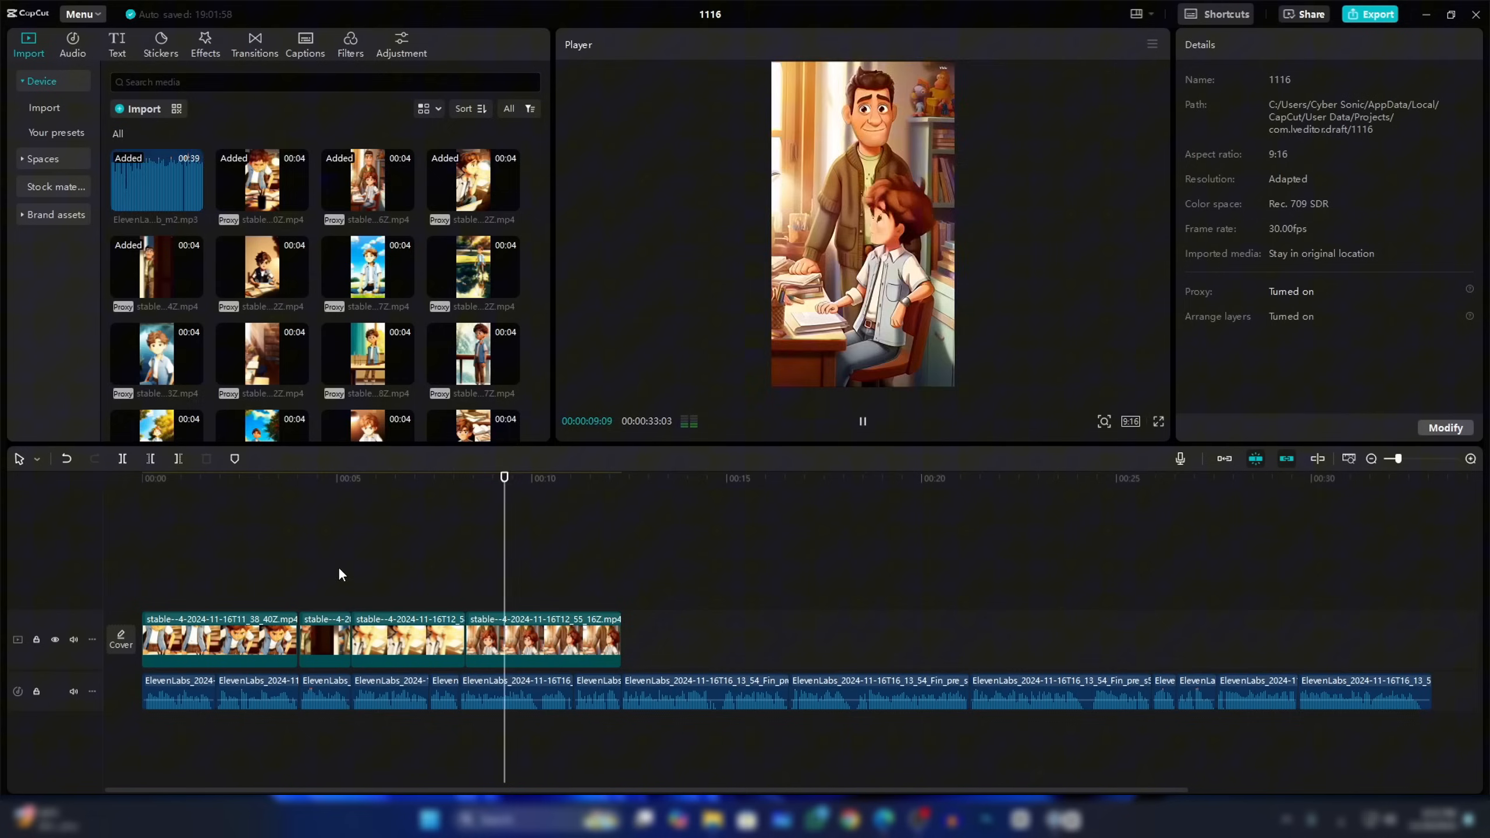
click(166, 365)
click(194, 375)
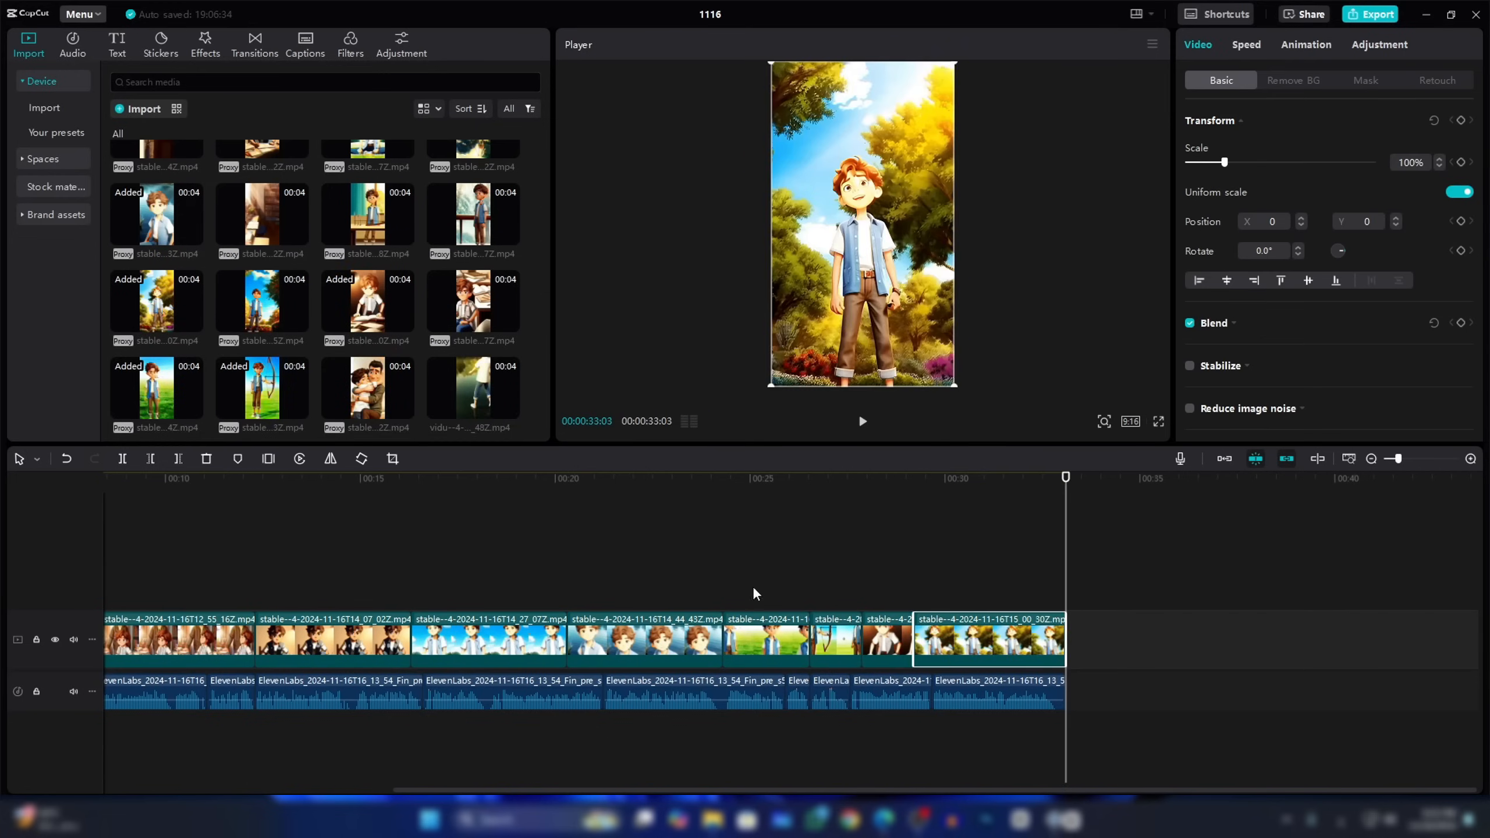
click(390, 403)
Step: Add the Pull in camera transition between all the scene clips
click(907, 558)
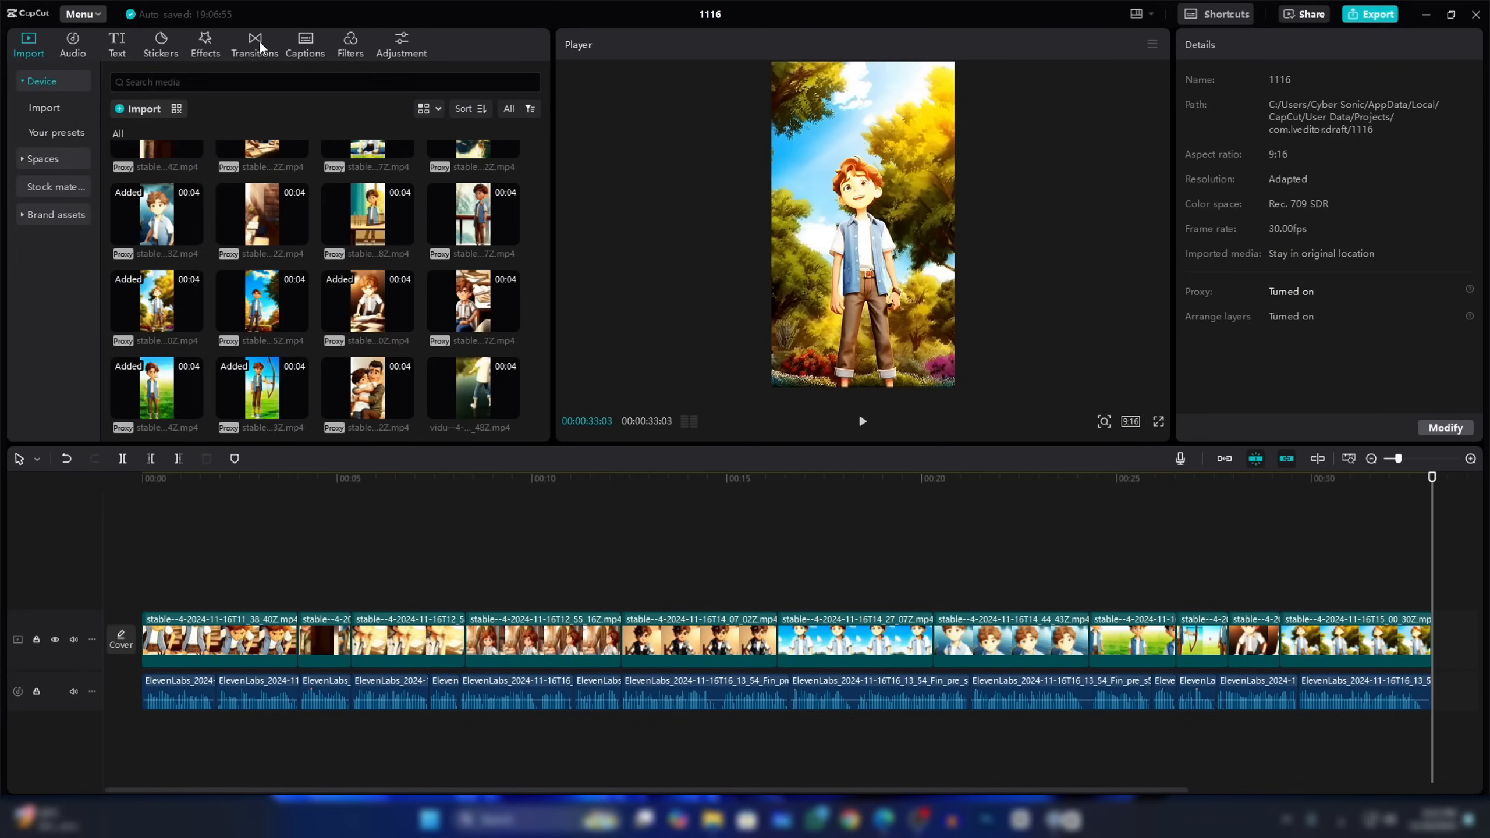
click(260, 47)
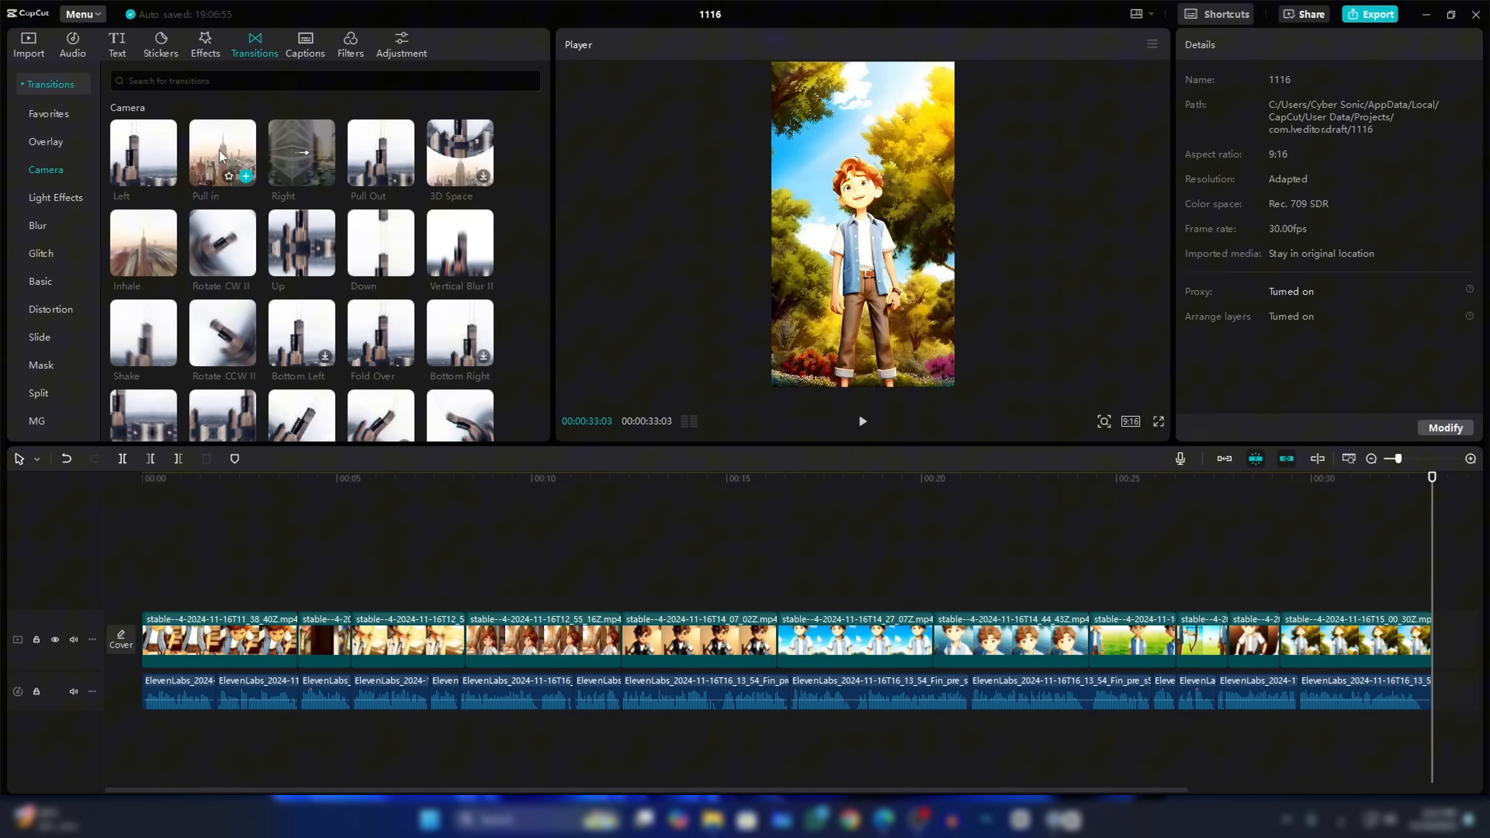
drag(220, 155, 288, 645)
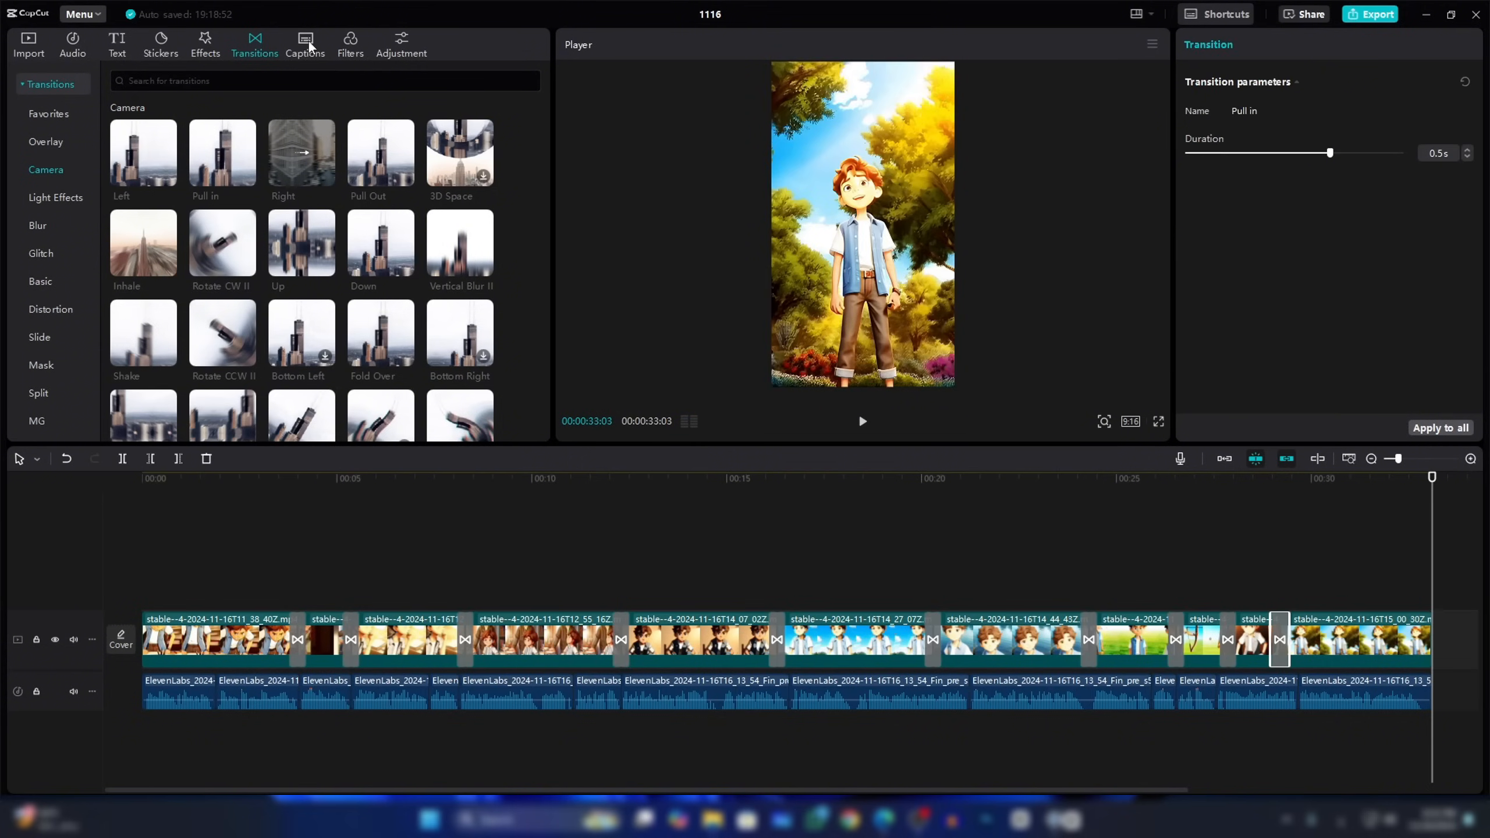
Step: Generate auto captions from the narration with Arabic as the spoken language
click(305, 48)
click(146, 101)
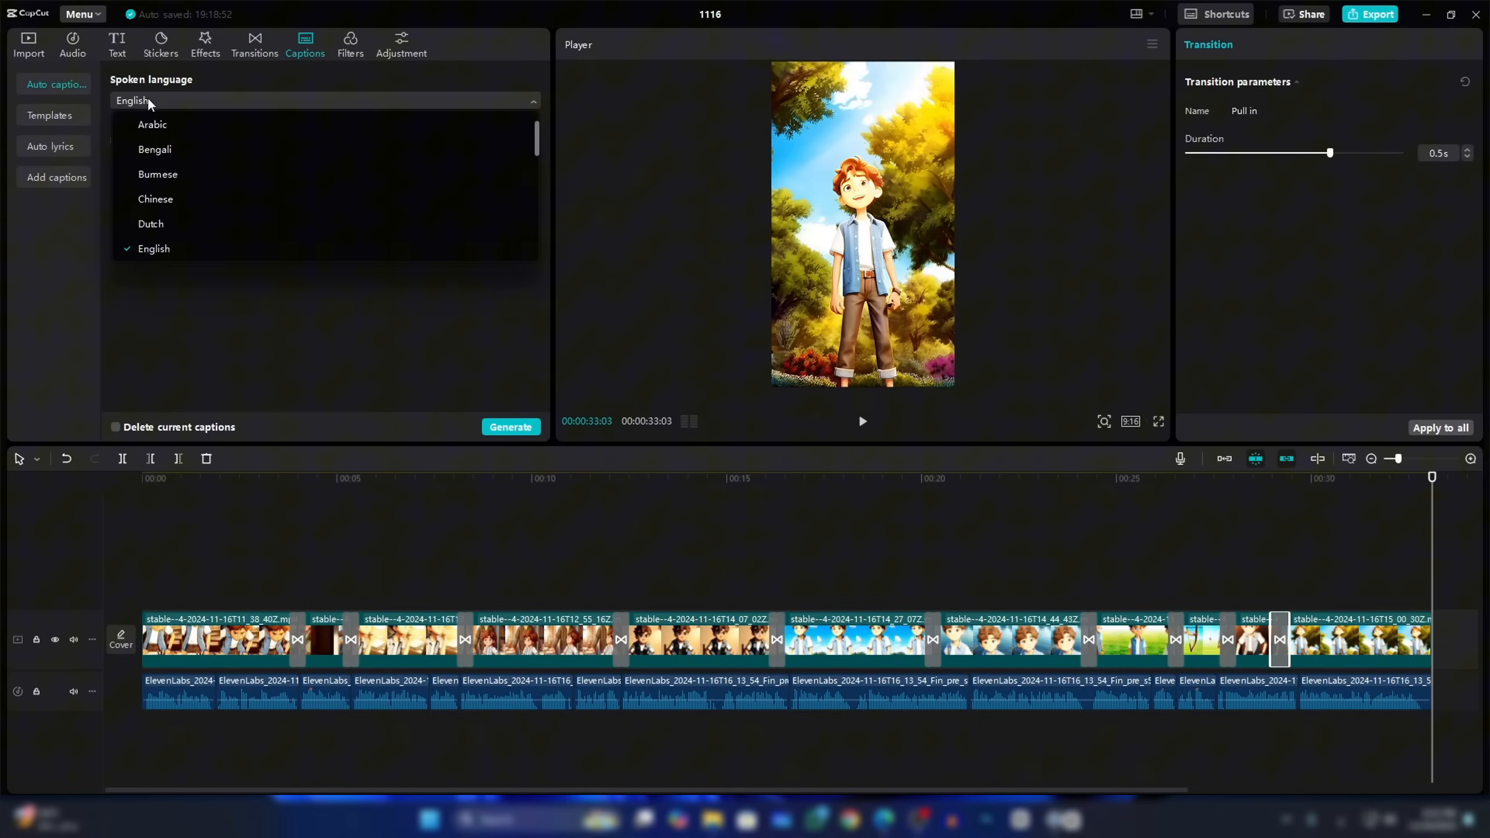
click(169, 133)
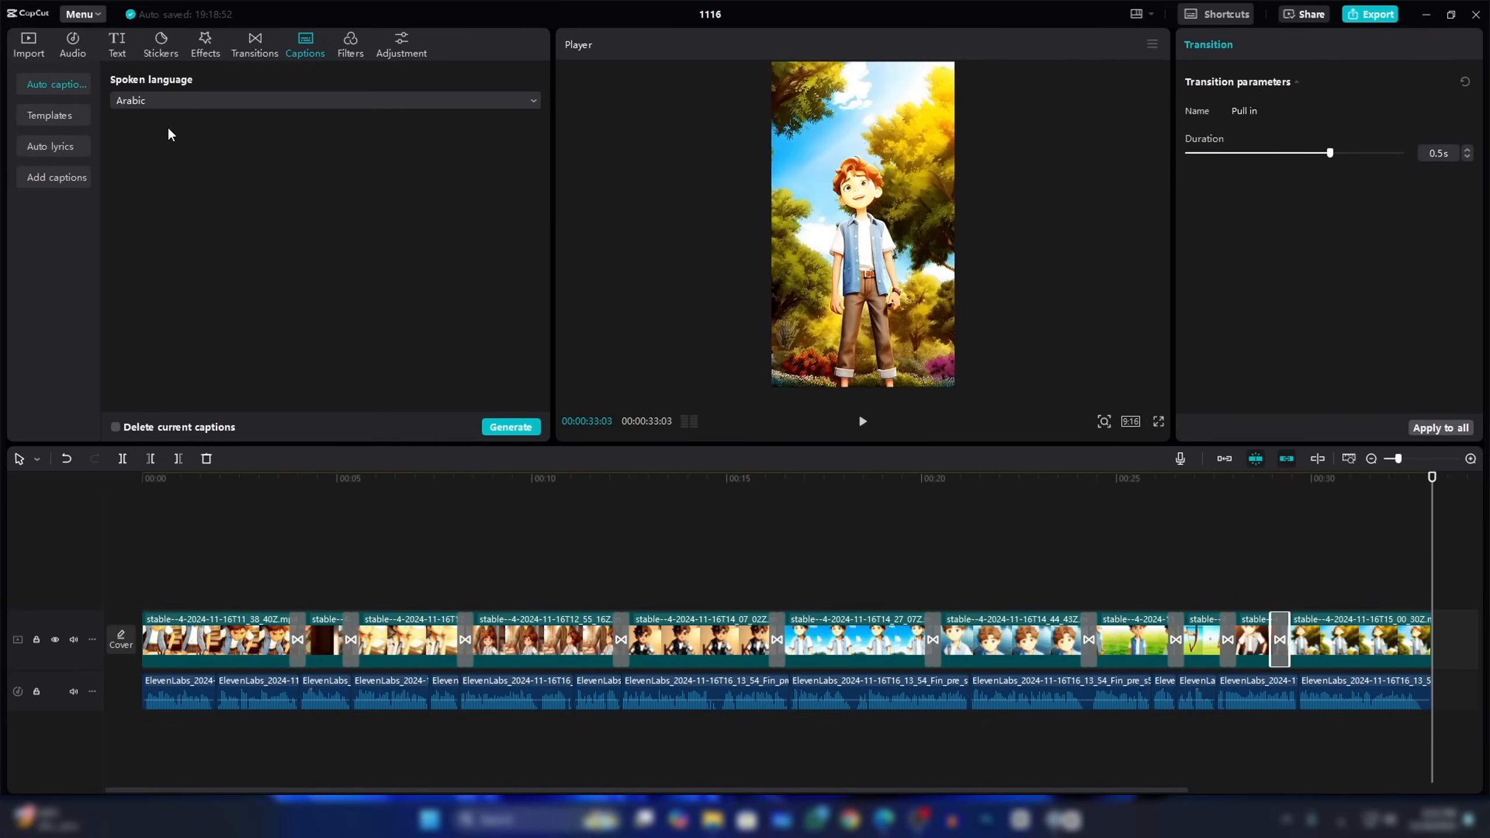
click(509, 428)
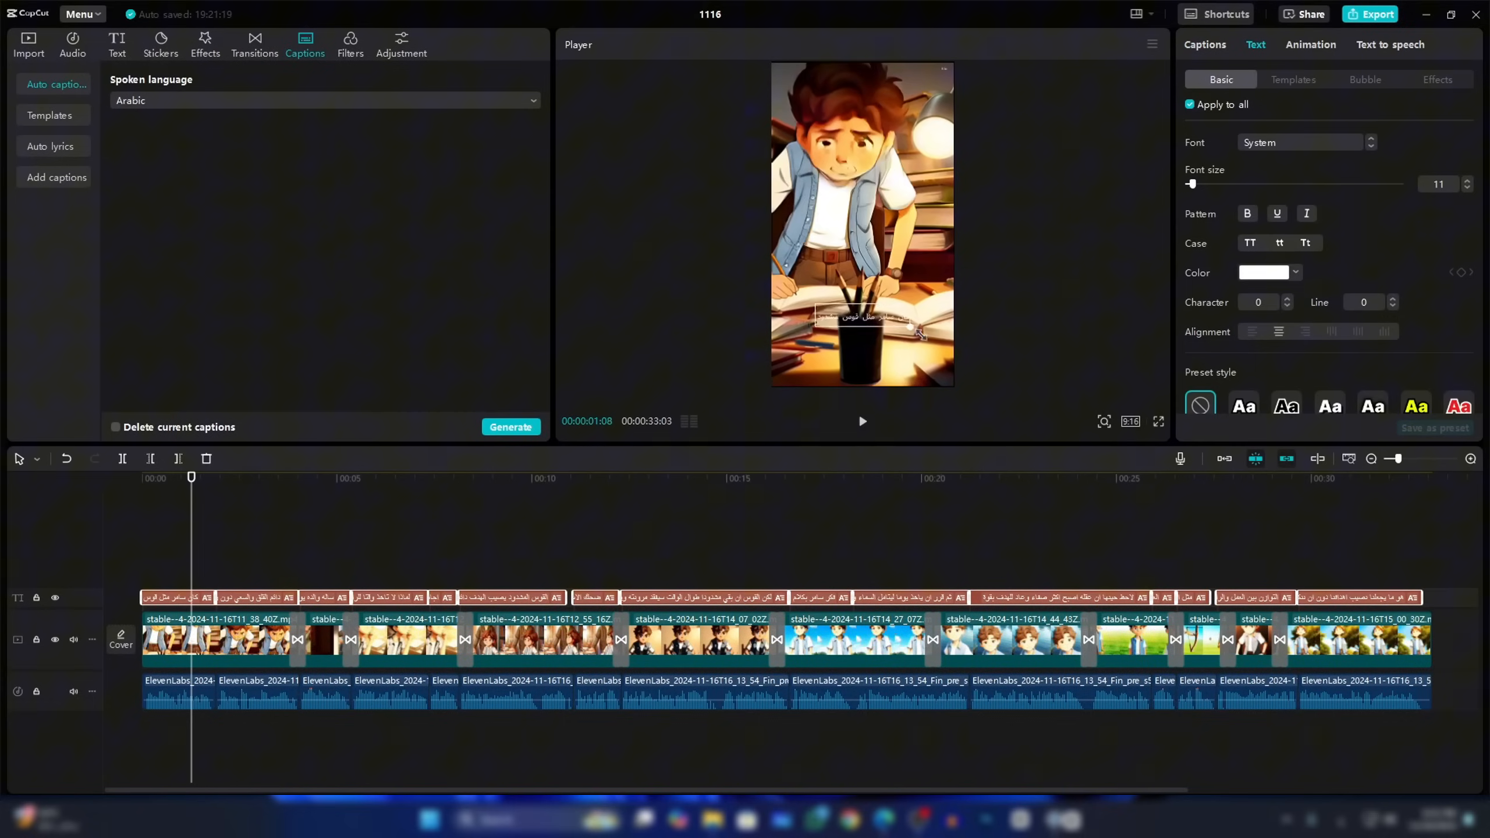
Step: Enlarge all captions, place them near the bottom of the frame and set their font to السودان
mouse_move(921, 335)
mouse_down()
mouse_move(938, 335)
mouse_move(901, 345)
mouse_up()
click(1308, 146)
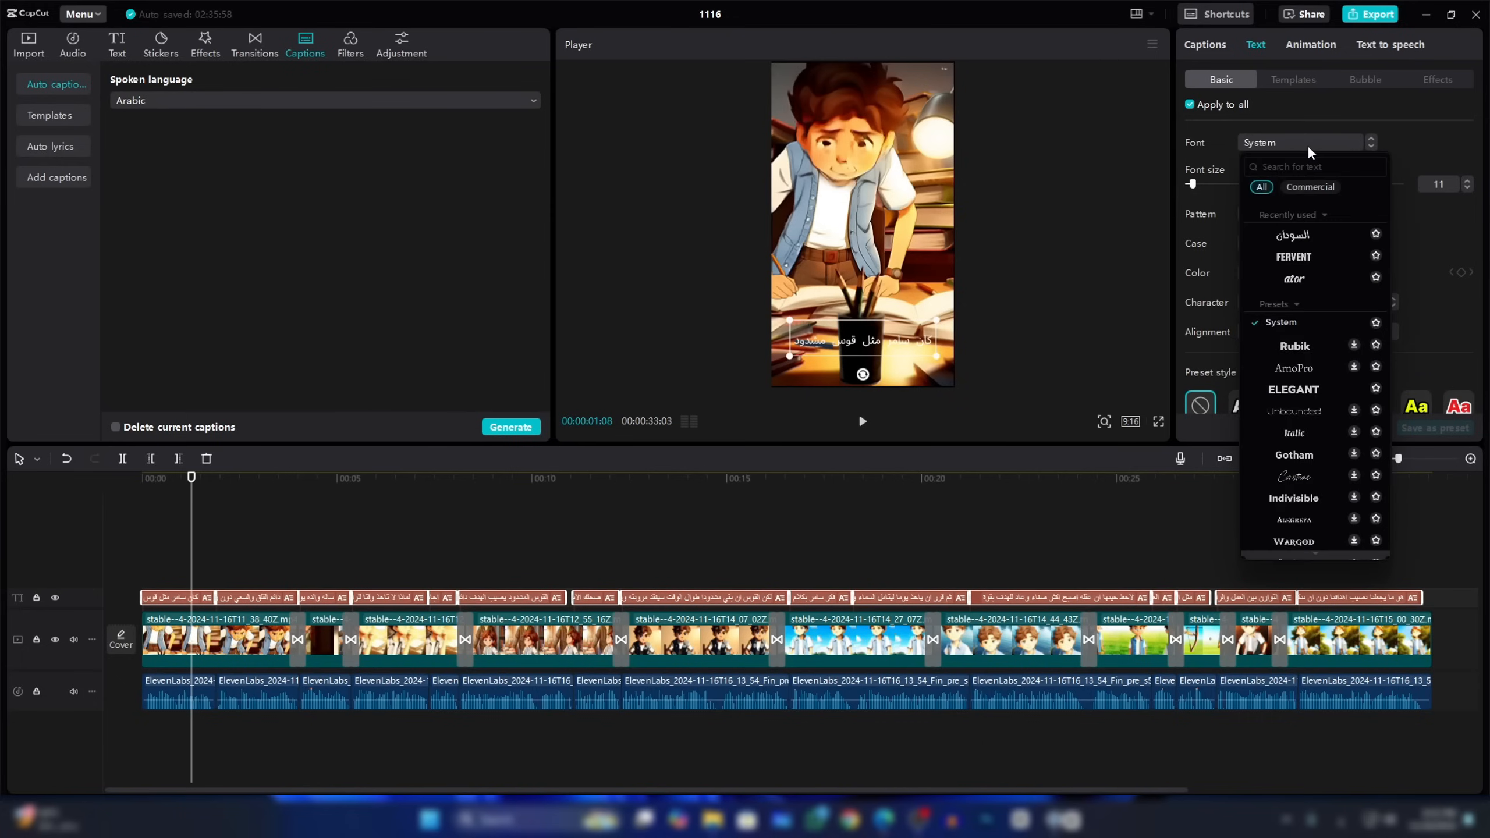
click(1315, 239)
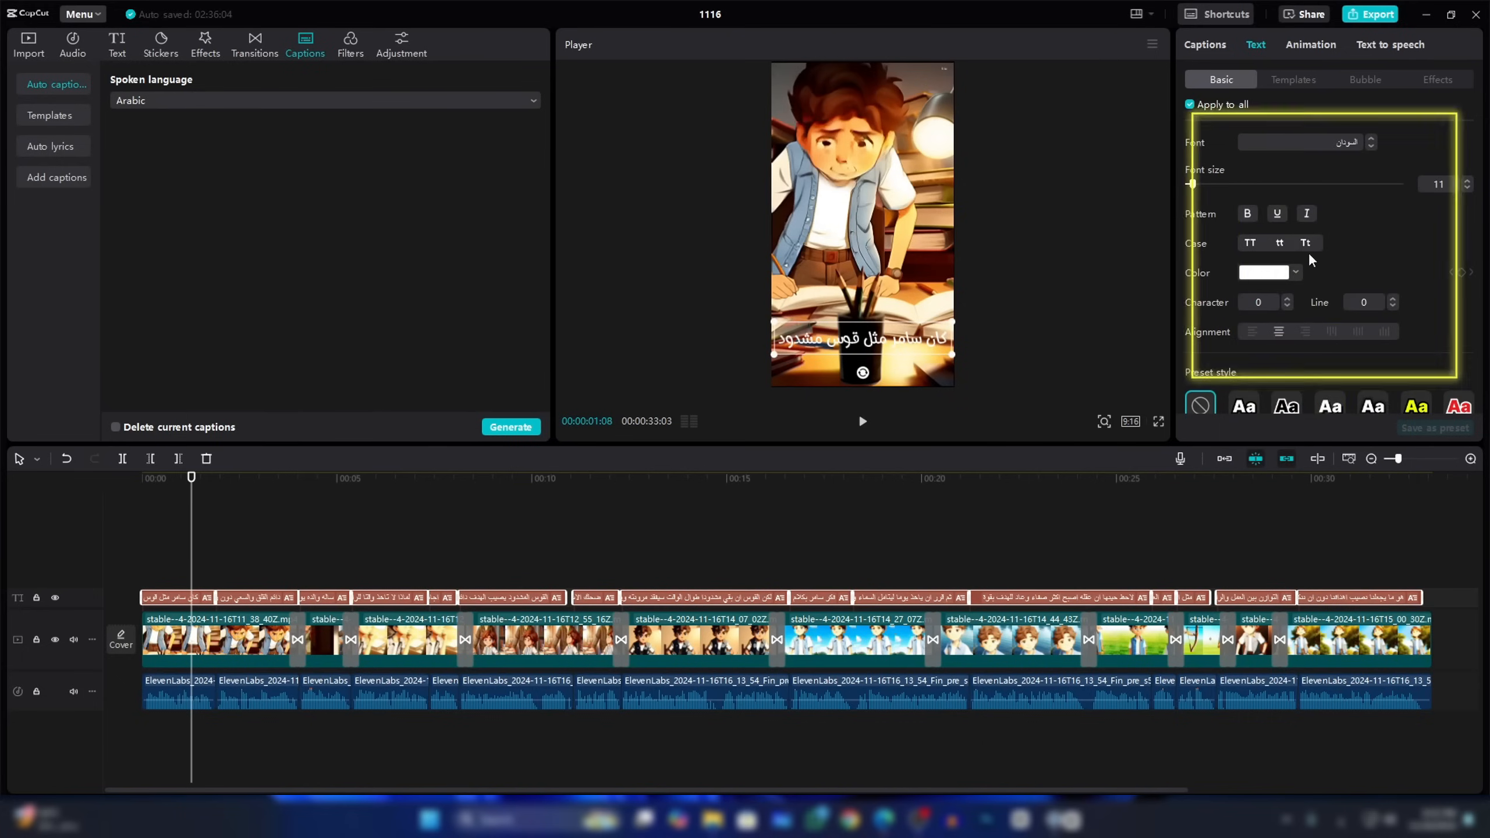
drag(950, 357, 941, 352)
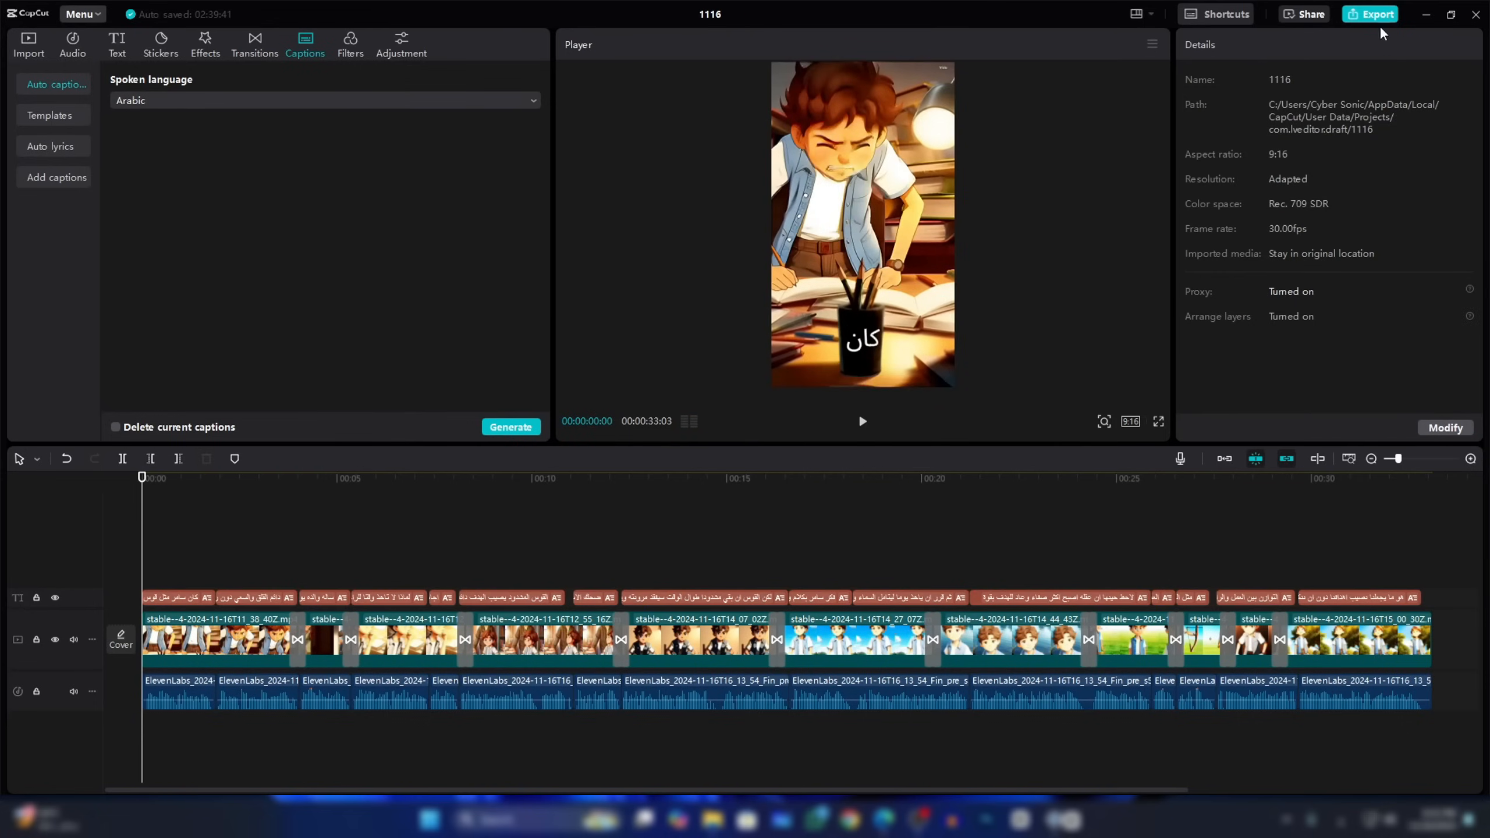
Step: Export the video as 1116 in 2K at 30fps, in mp4 format with the H.264 codec and Higher bit rate
click(1366, 14)
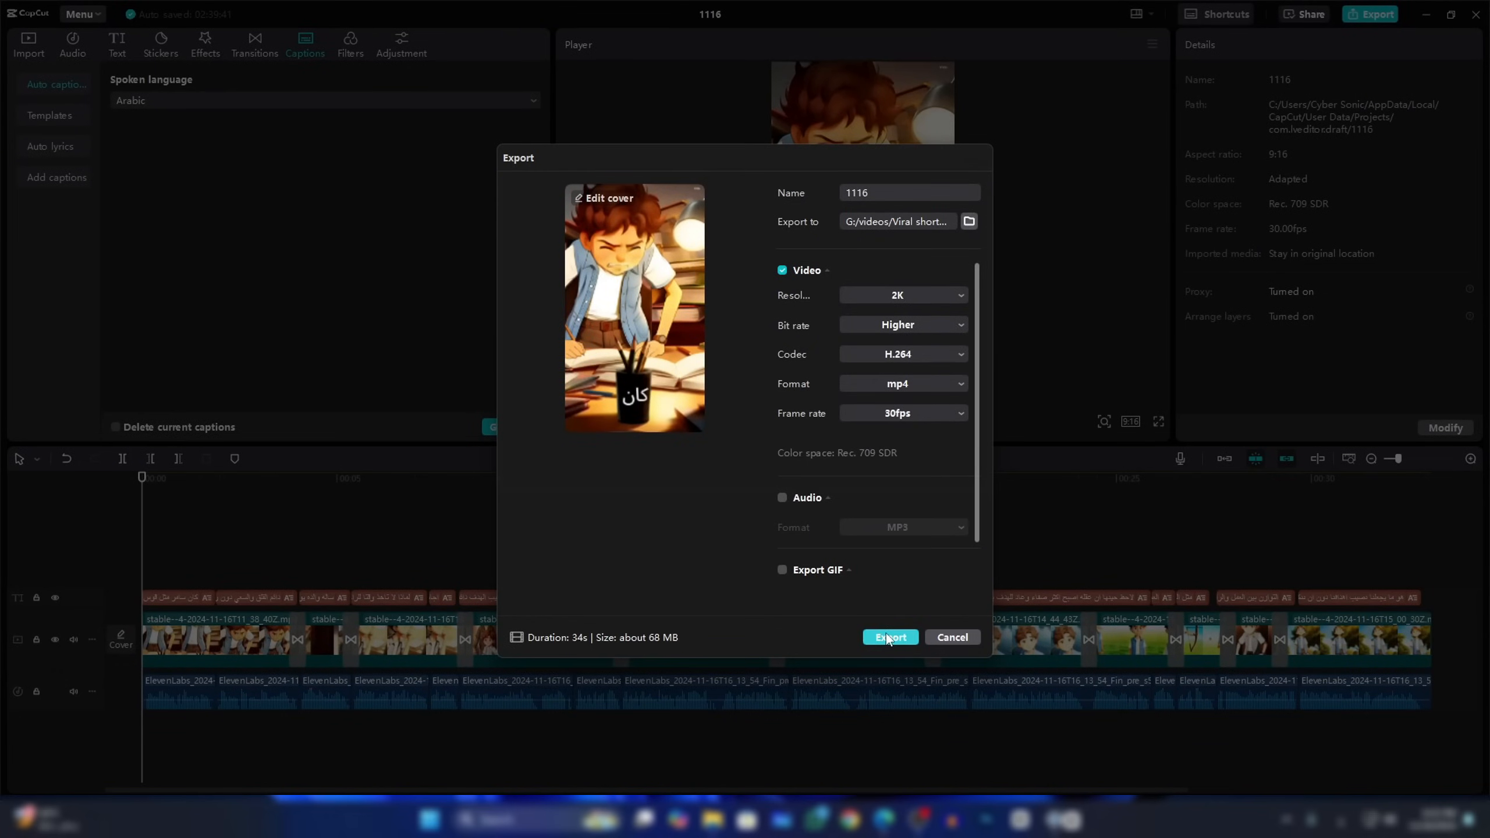
click(889, 638)
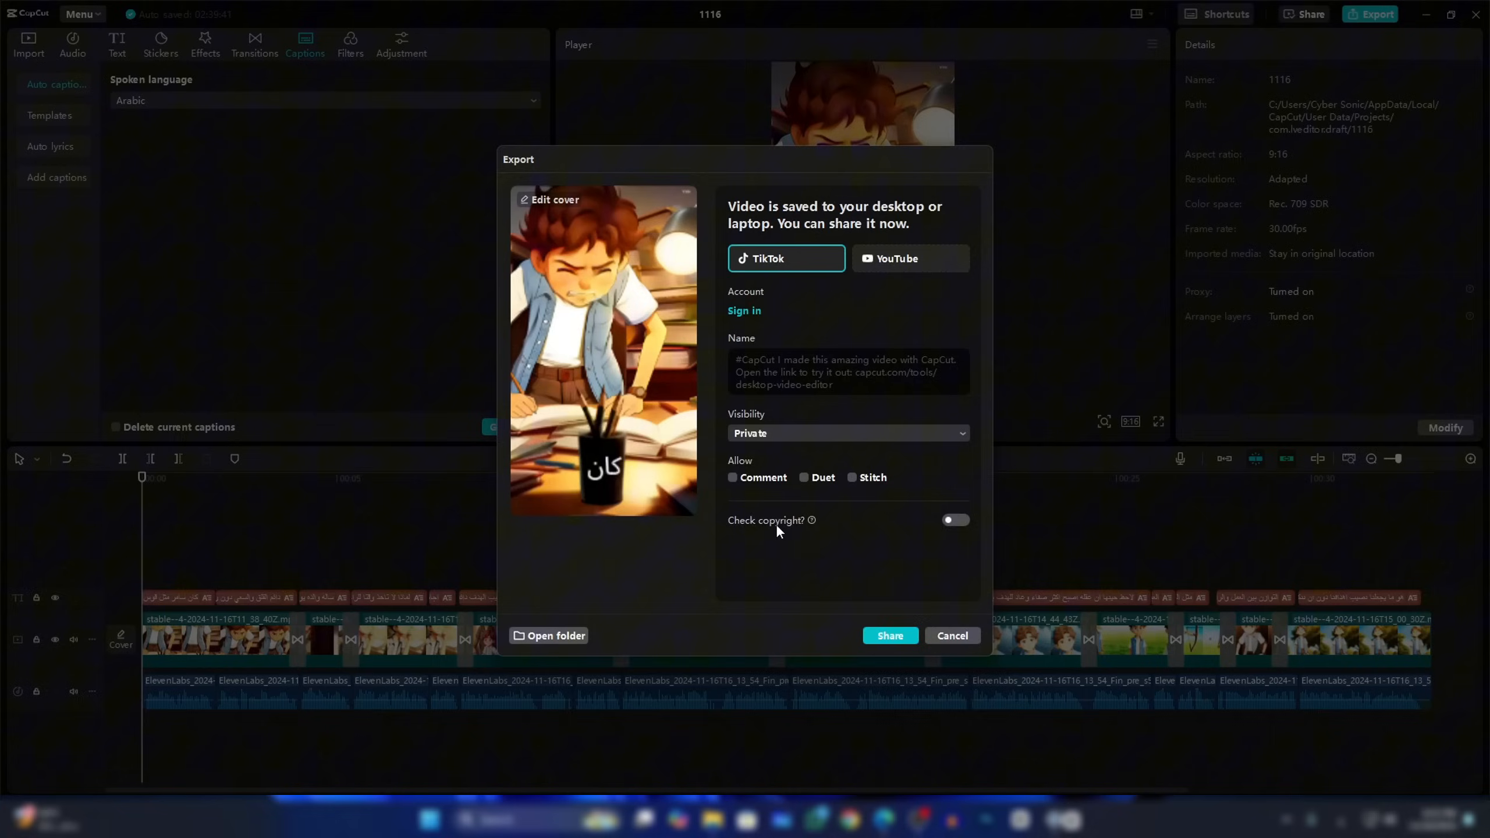